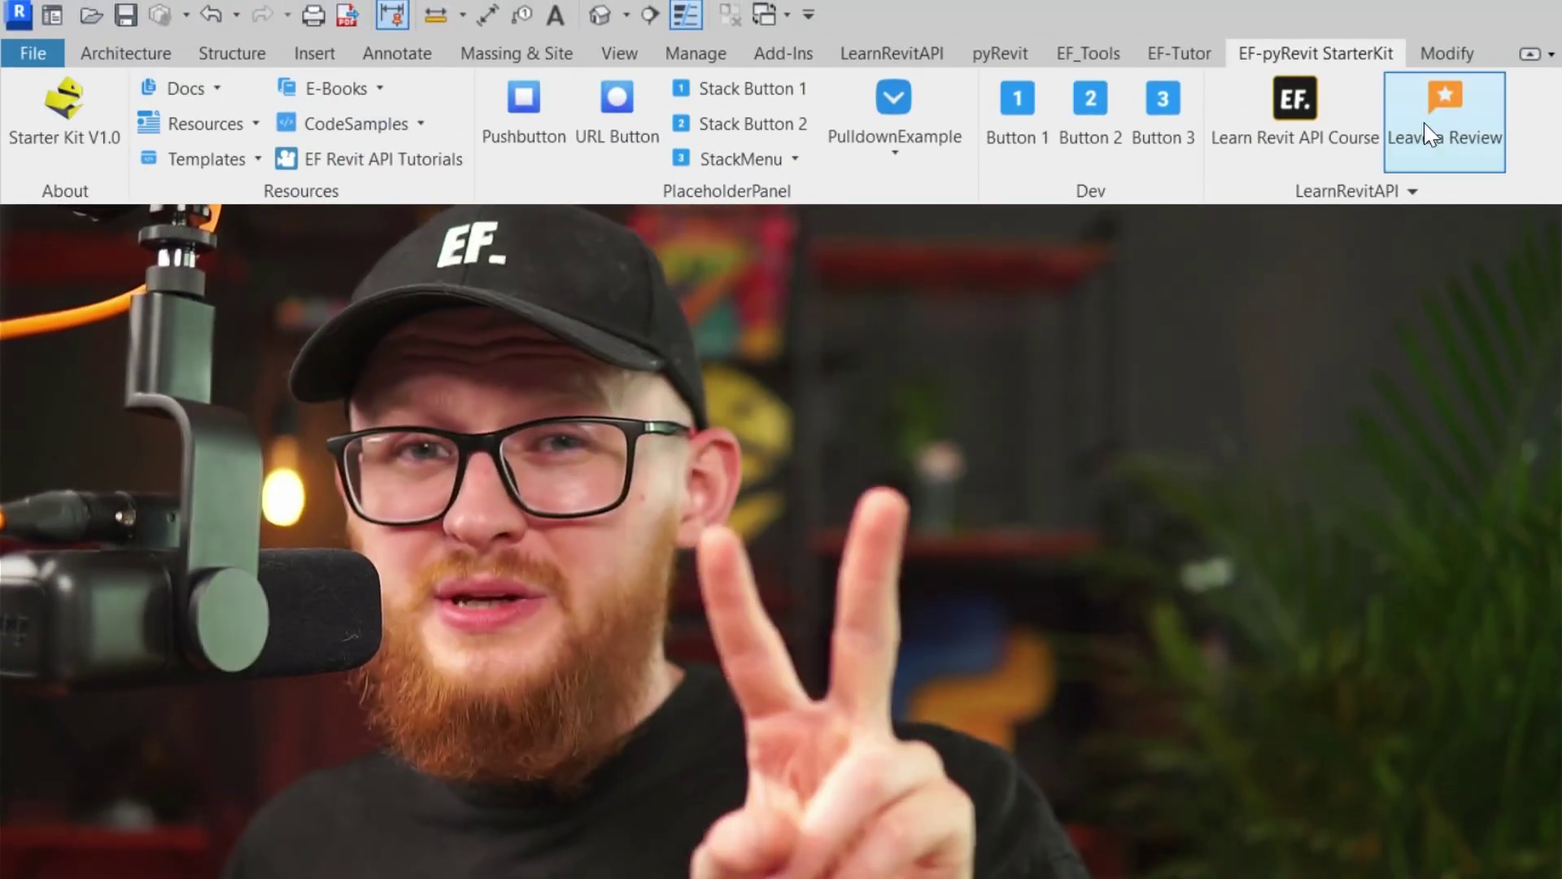
Step: Browse the StarterKit's Resources, Docs and E-Books pulldowns, ending on the CodeSamples list
click(195, 126)
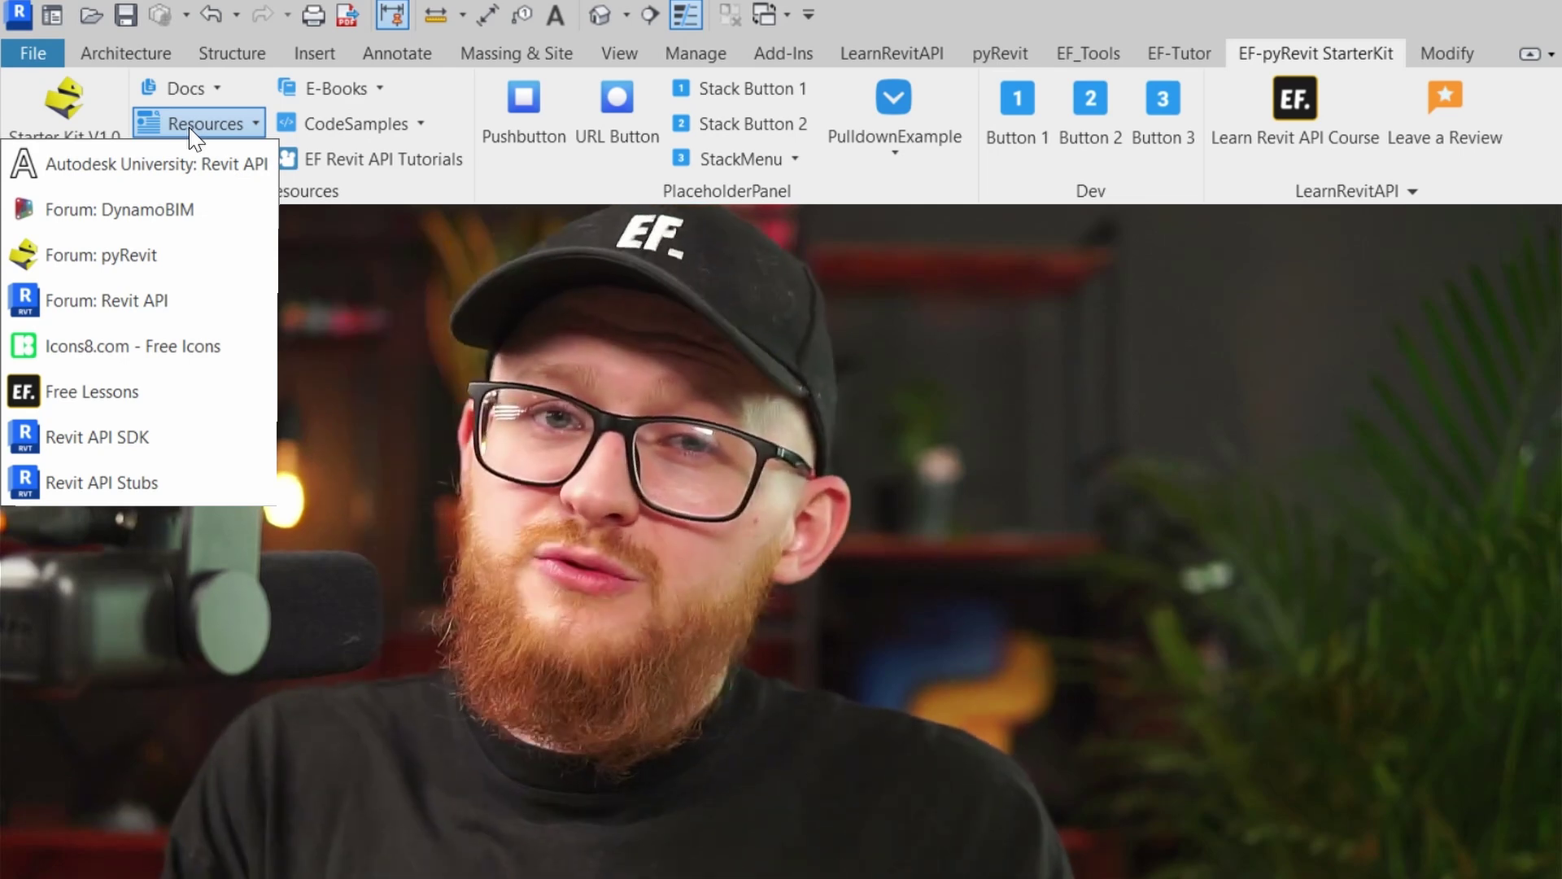
click(171, 95)
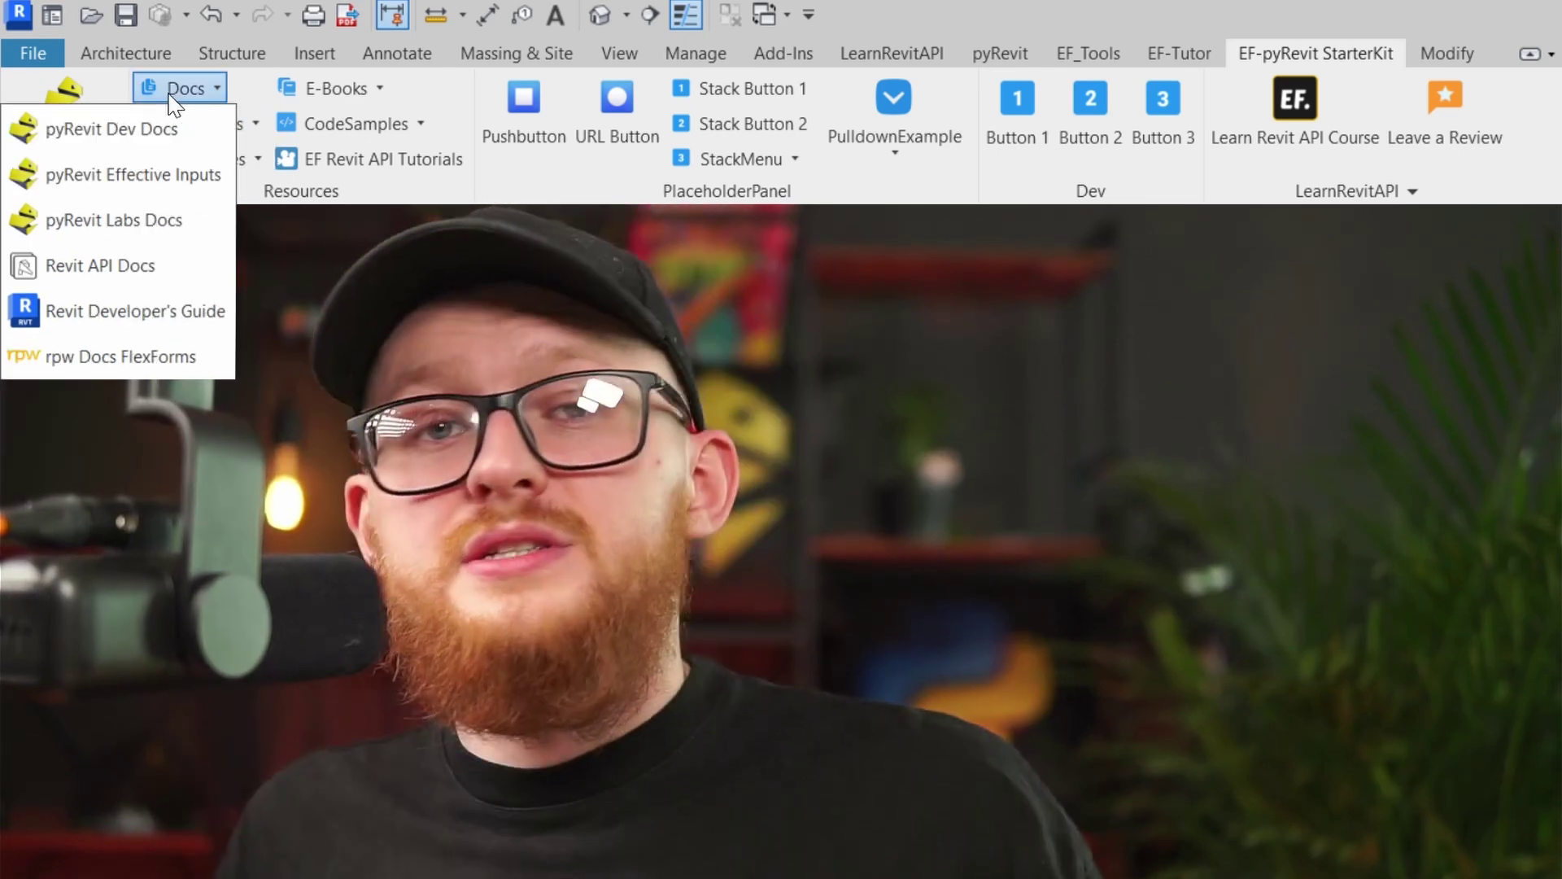
click(337, 86)
click(340, 123)
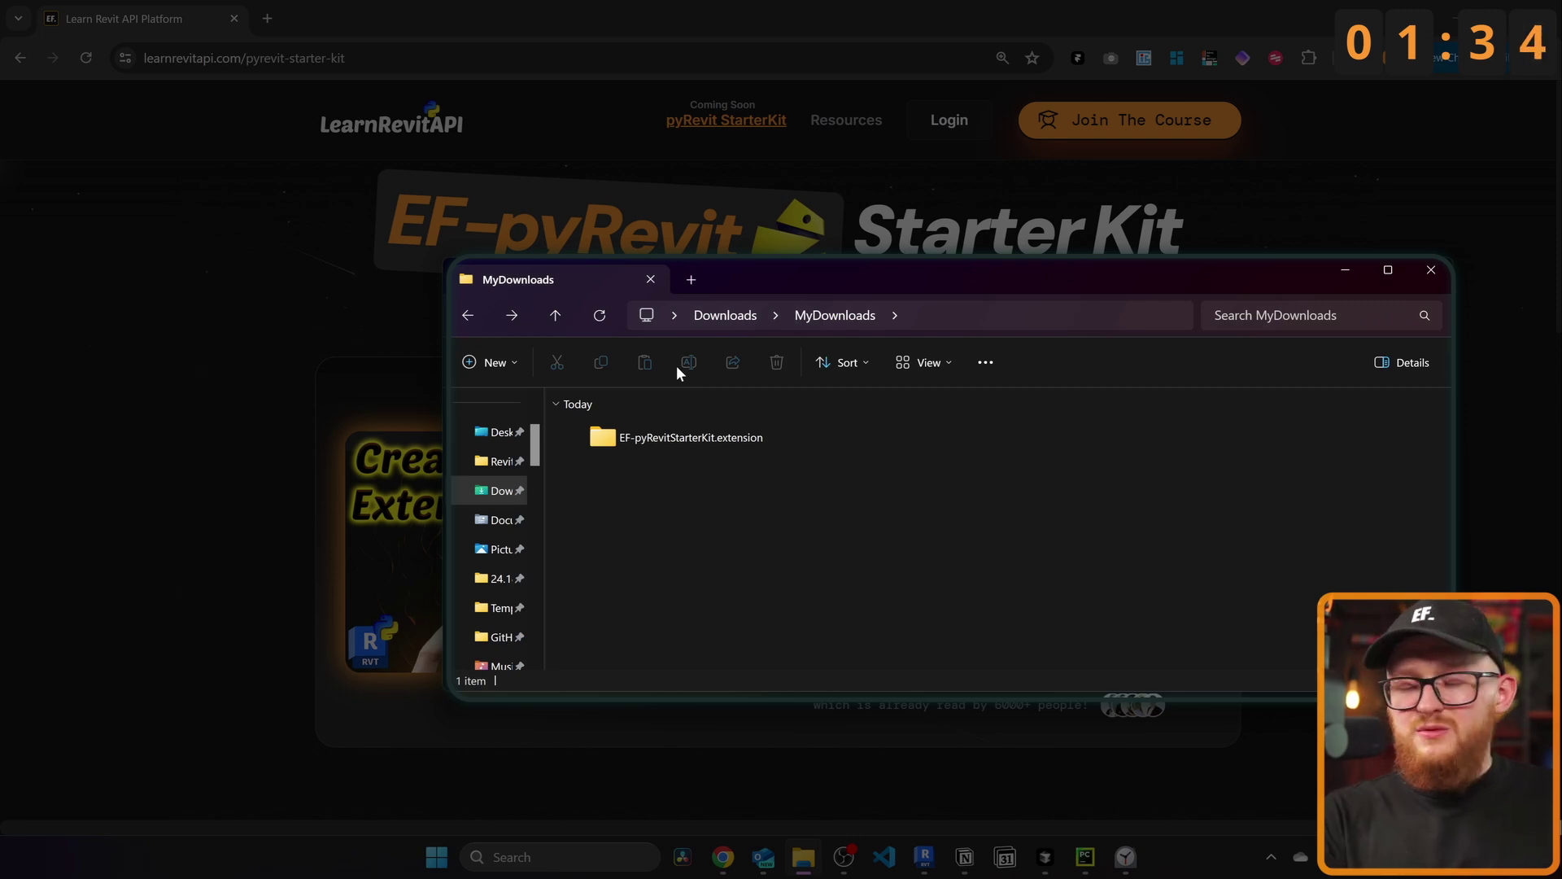
Step: Copy the EF-pyRevitStarterKit.extension folder from MyDownloads
click(652, 441)
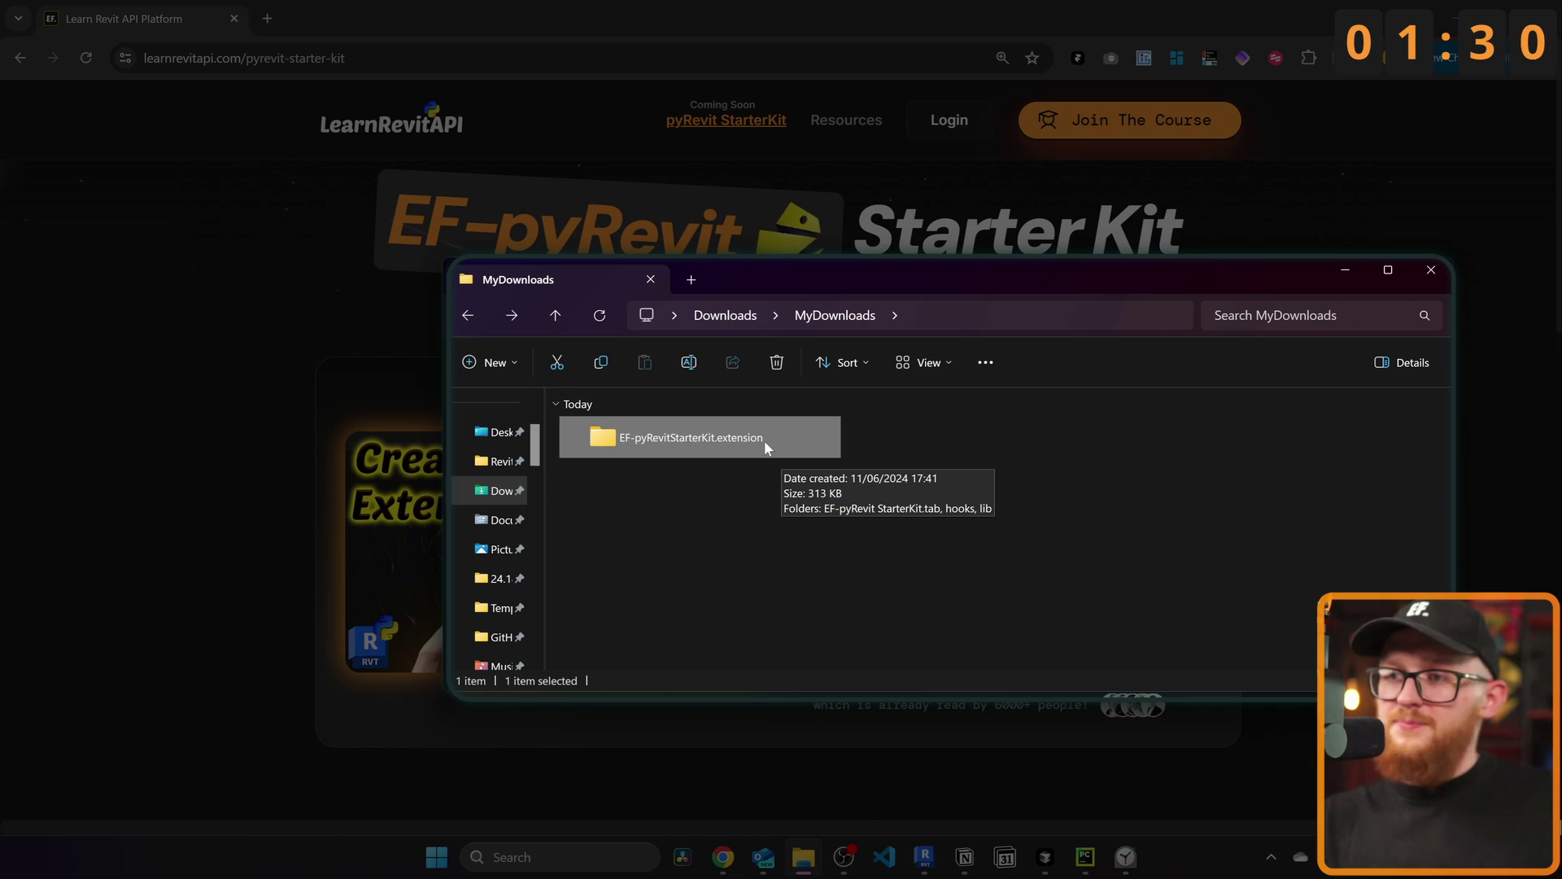
key(ctrl+c)
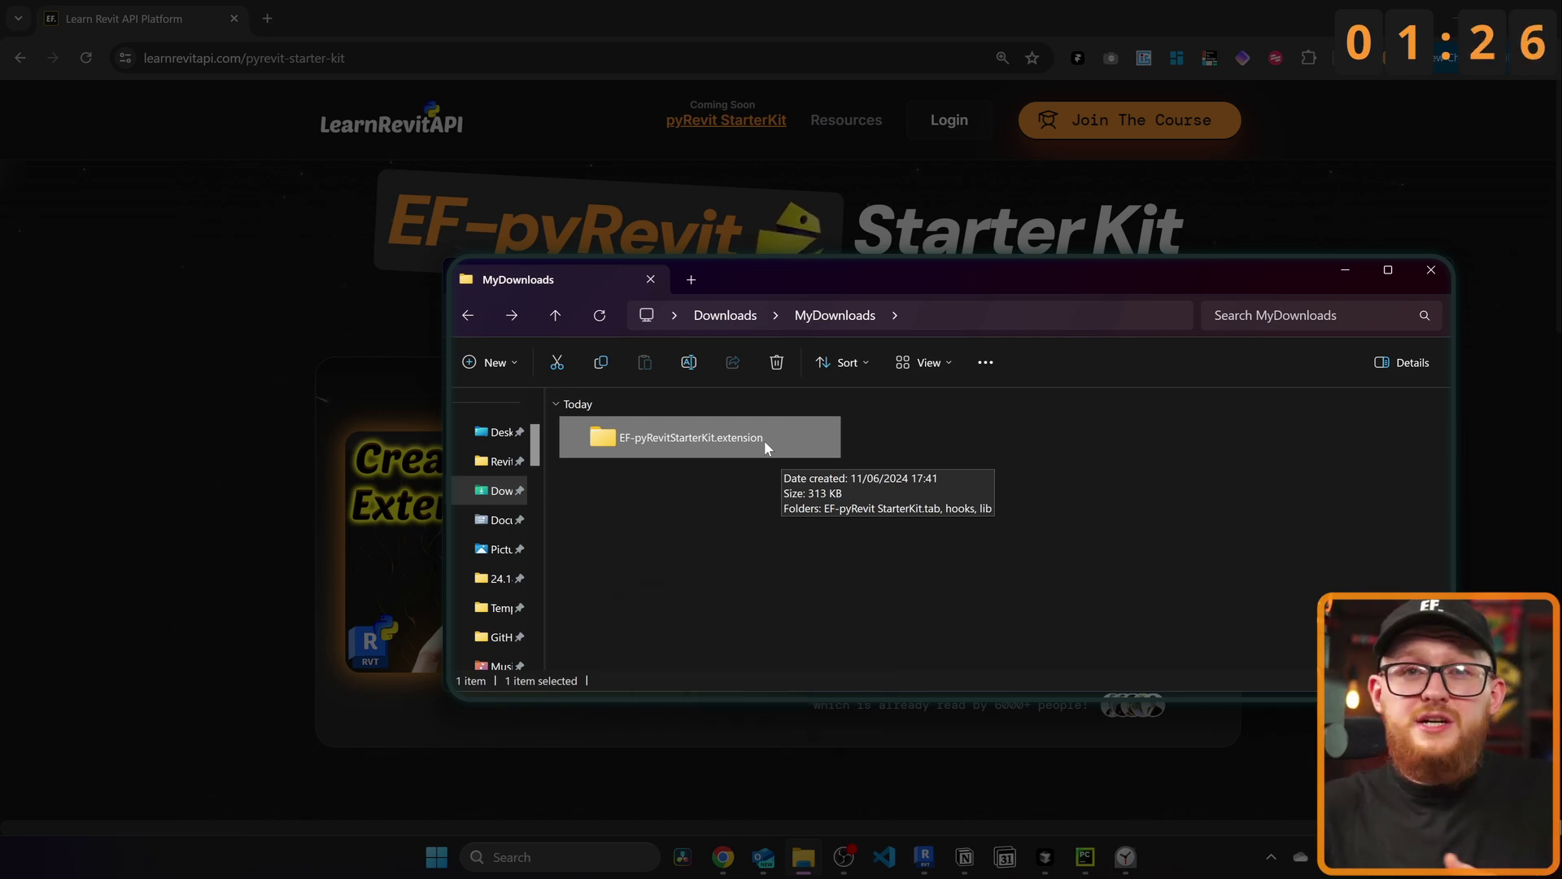
click(749, 477)
Step: Go to %appdata%, open myRevitExtension and paste the extension folder there
click(976, 315)
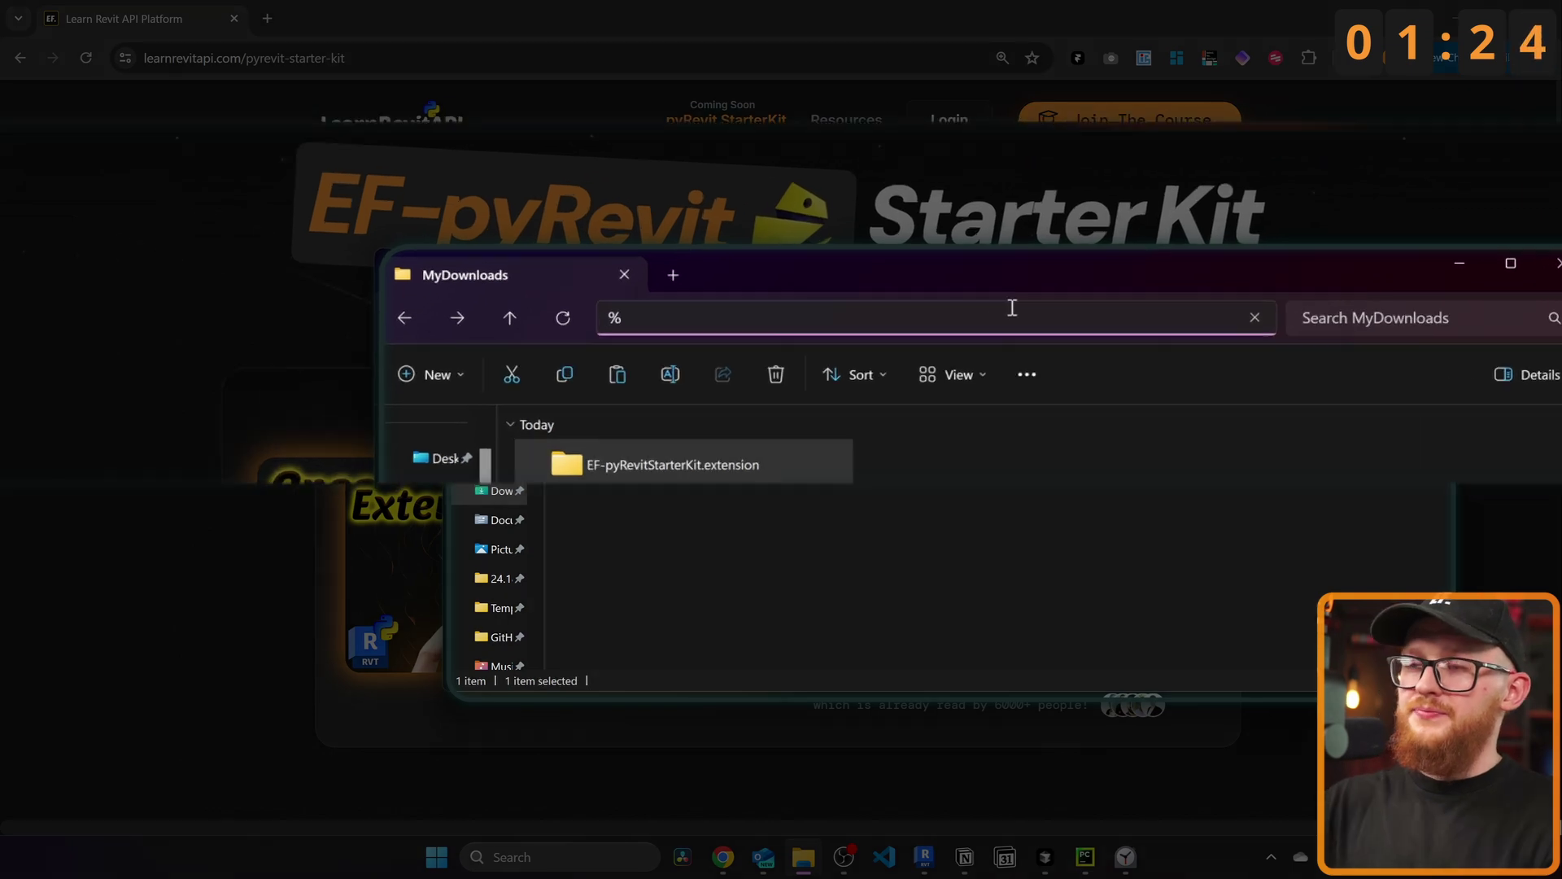
text(%appd)
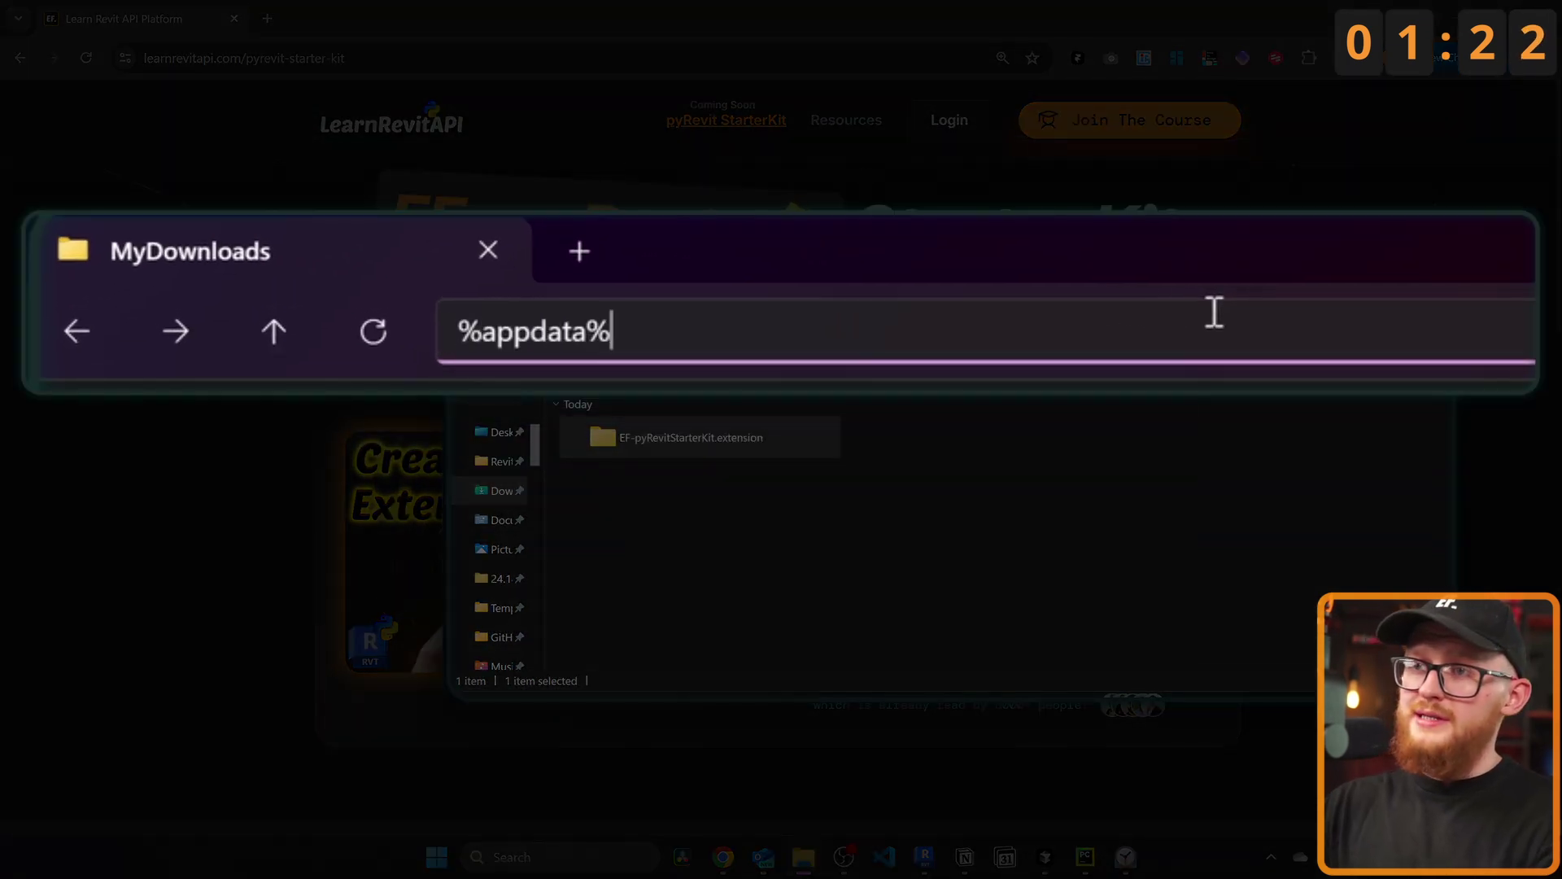
text(ata%)
key(Return)
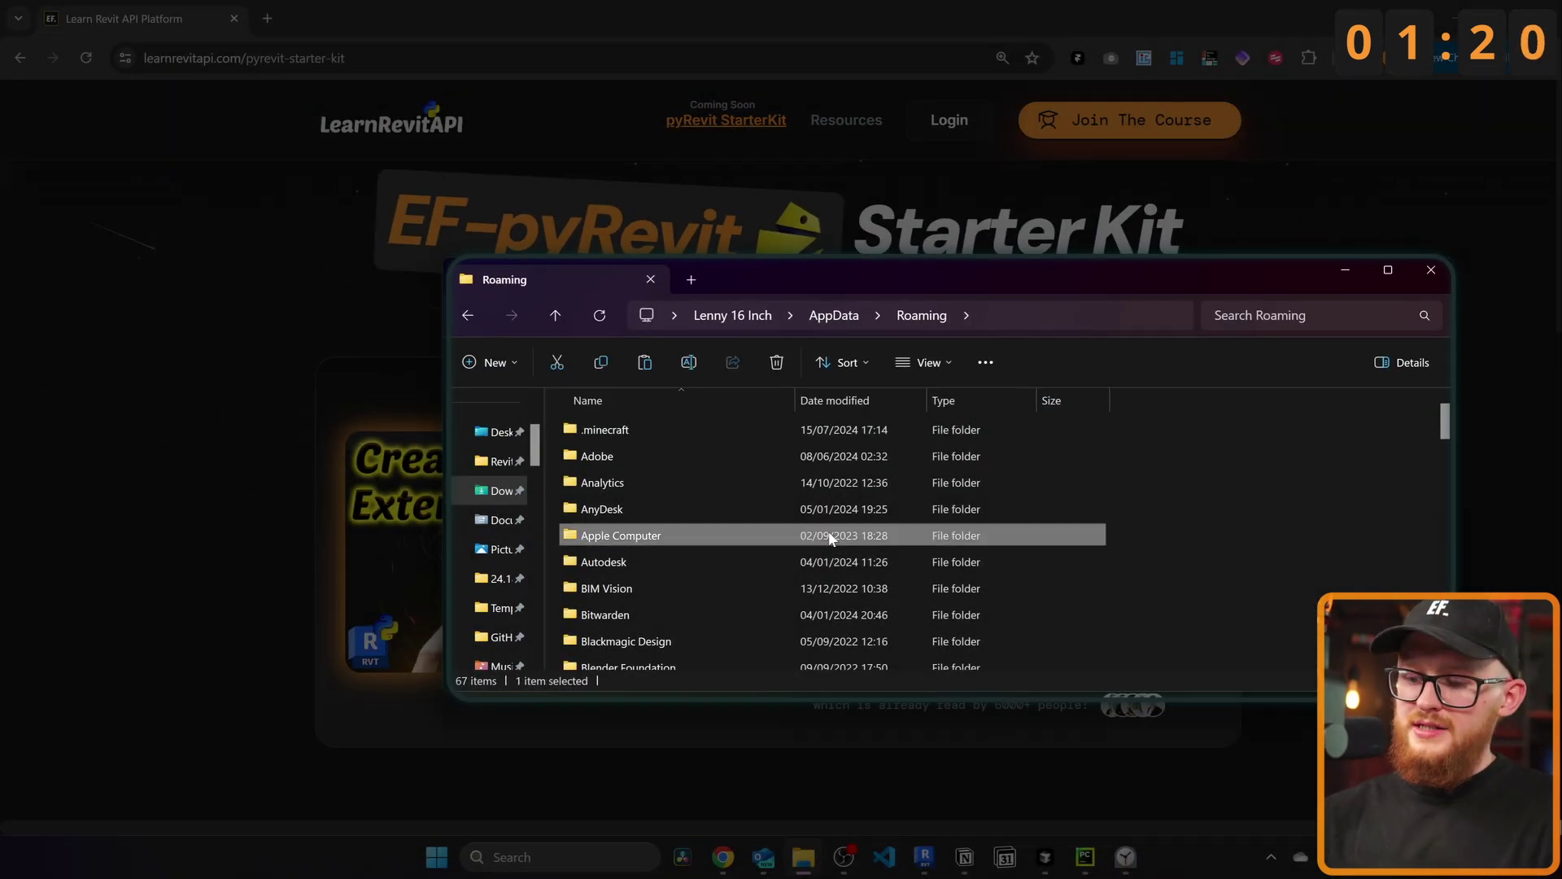
text(m)
double_click(634, 452)
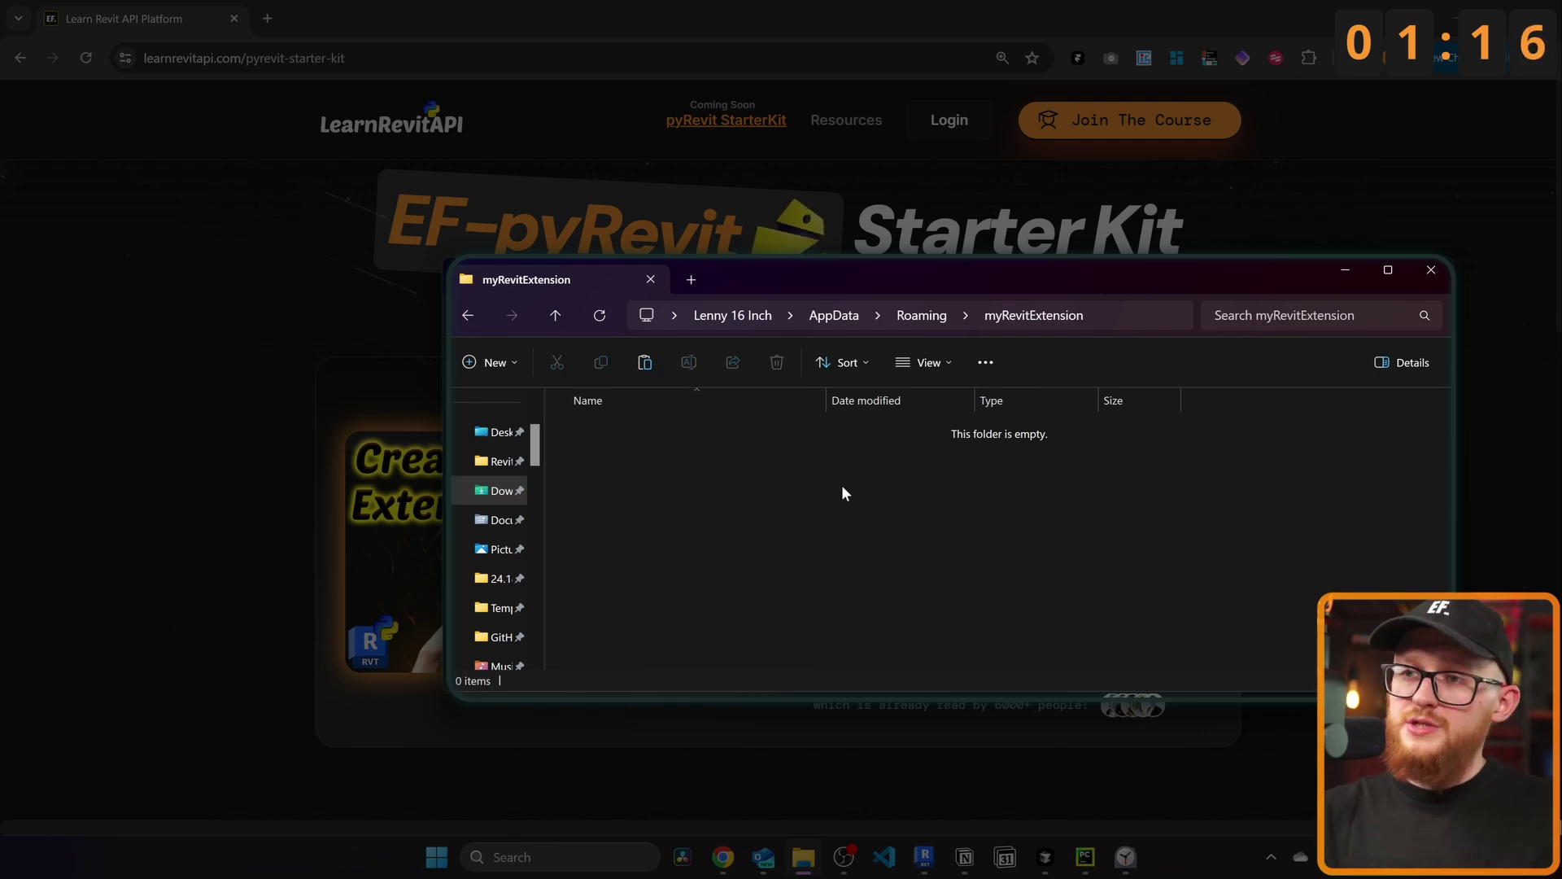
key(ctrl+v)
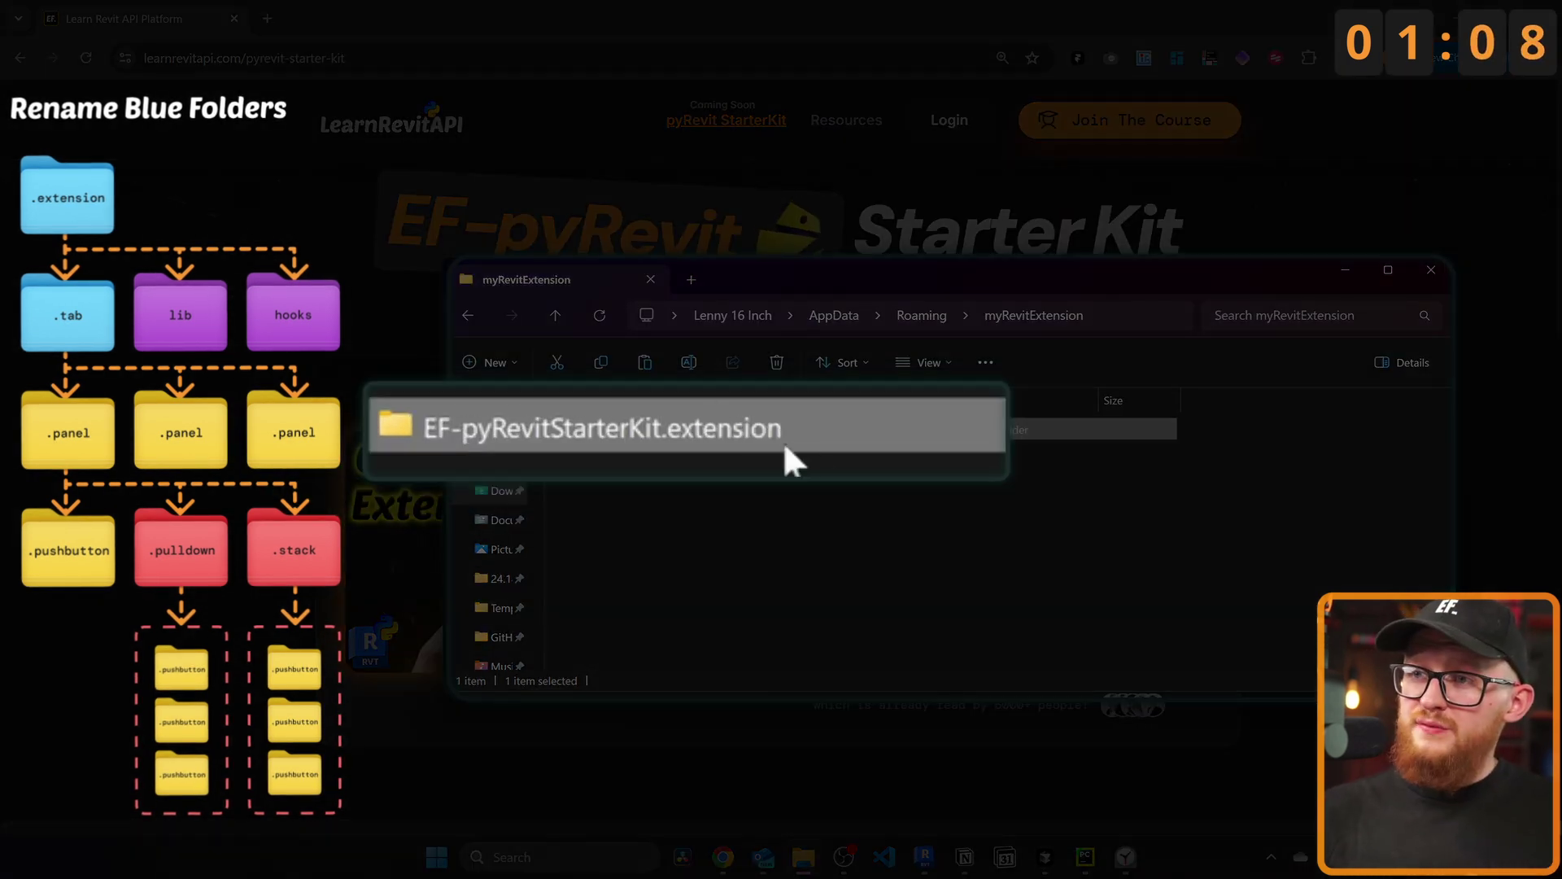
Step: Browse the extension down through Dev.panel to DevButton_1.pushbutton, then back to myRevitExtension
double_click(729, 429)
double_click(652, 433)
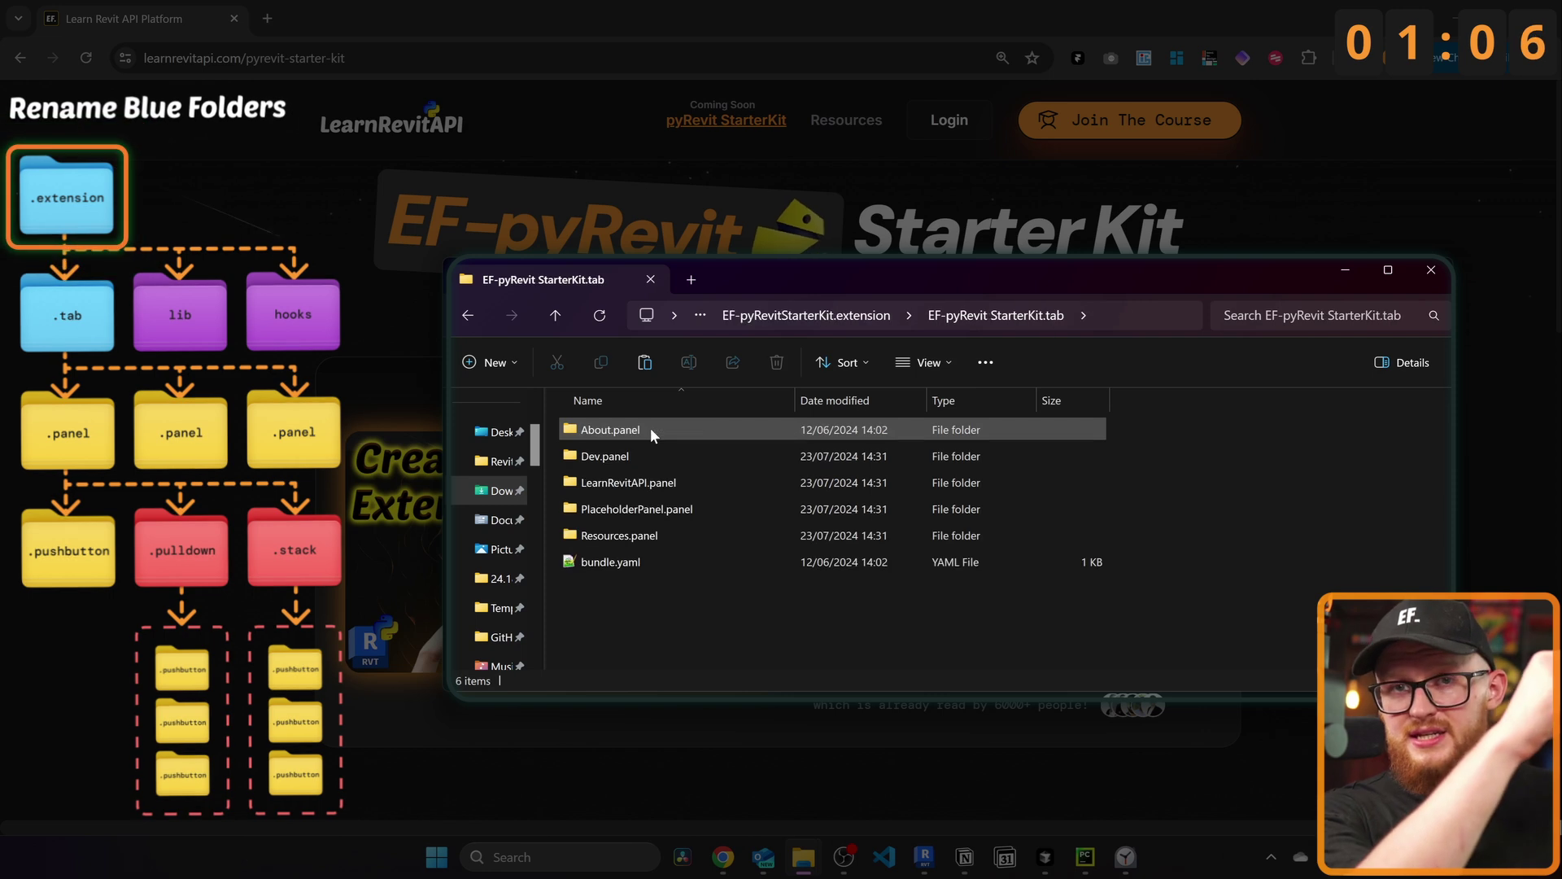
click(630, 483)
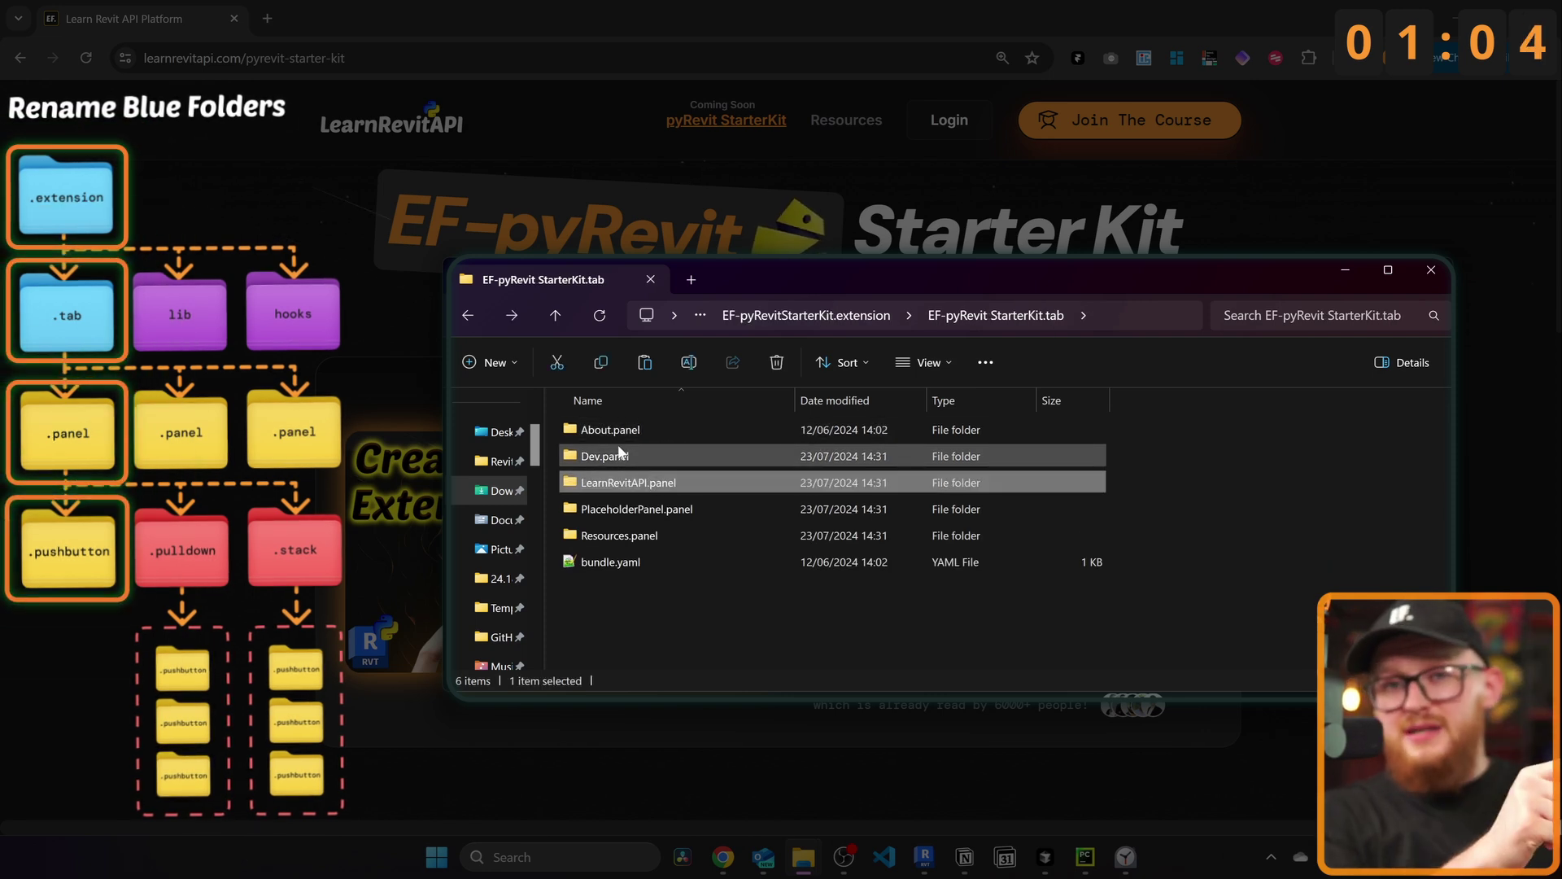
double_click(617, 454)
double_click(625, 431)
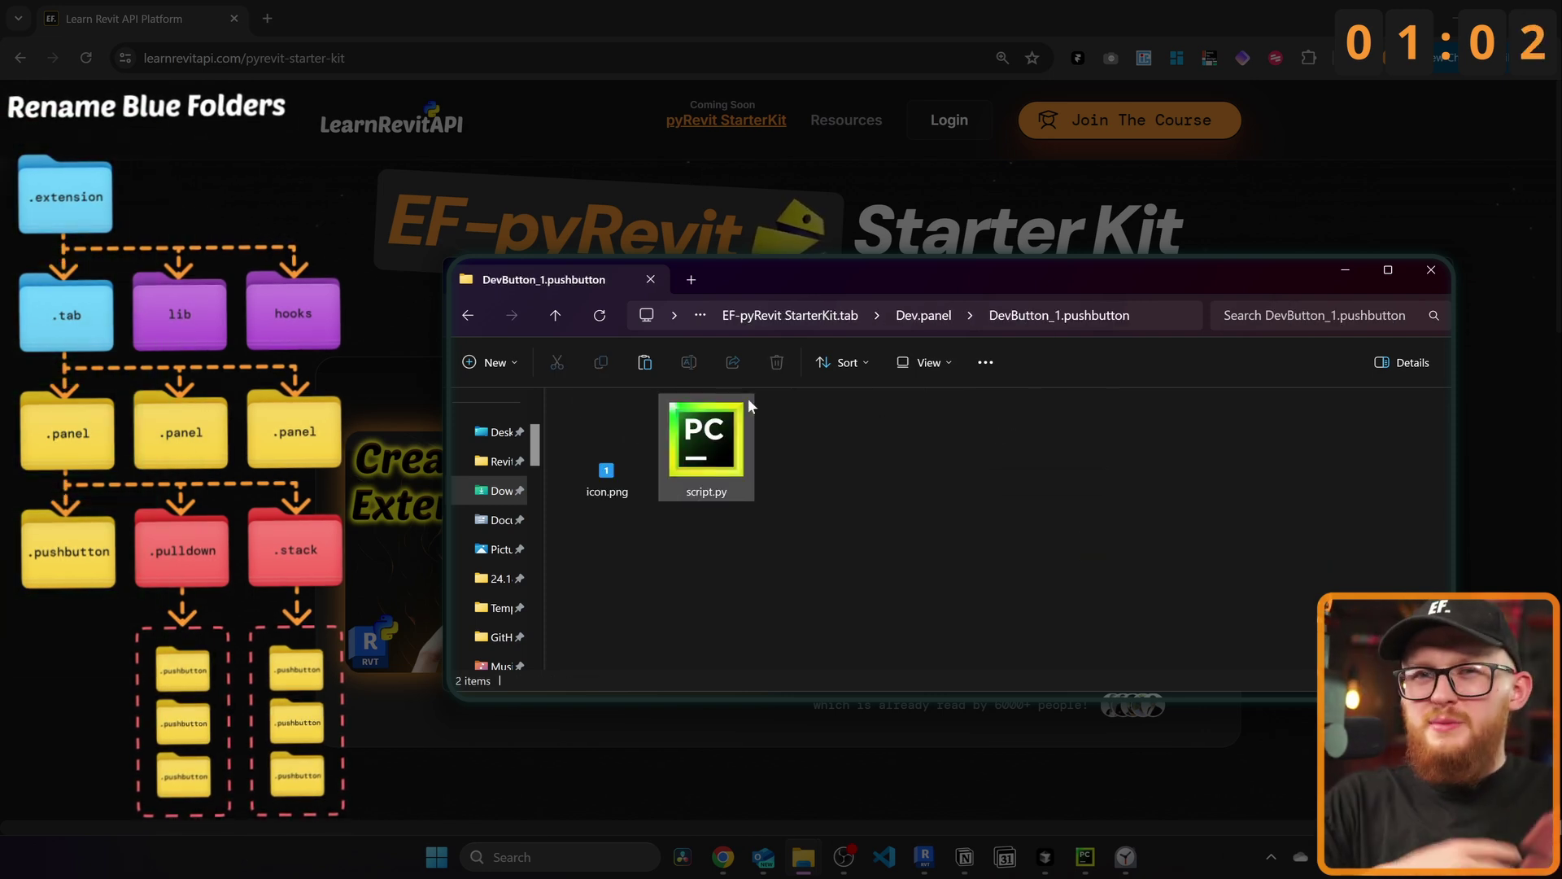
key(alt+Left)
key(alt+Left)
key(alt+Left)
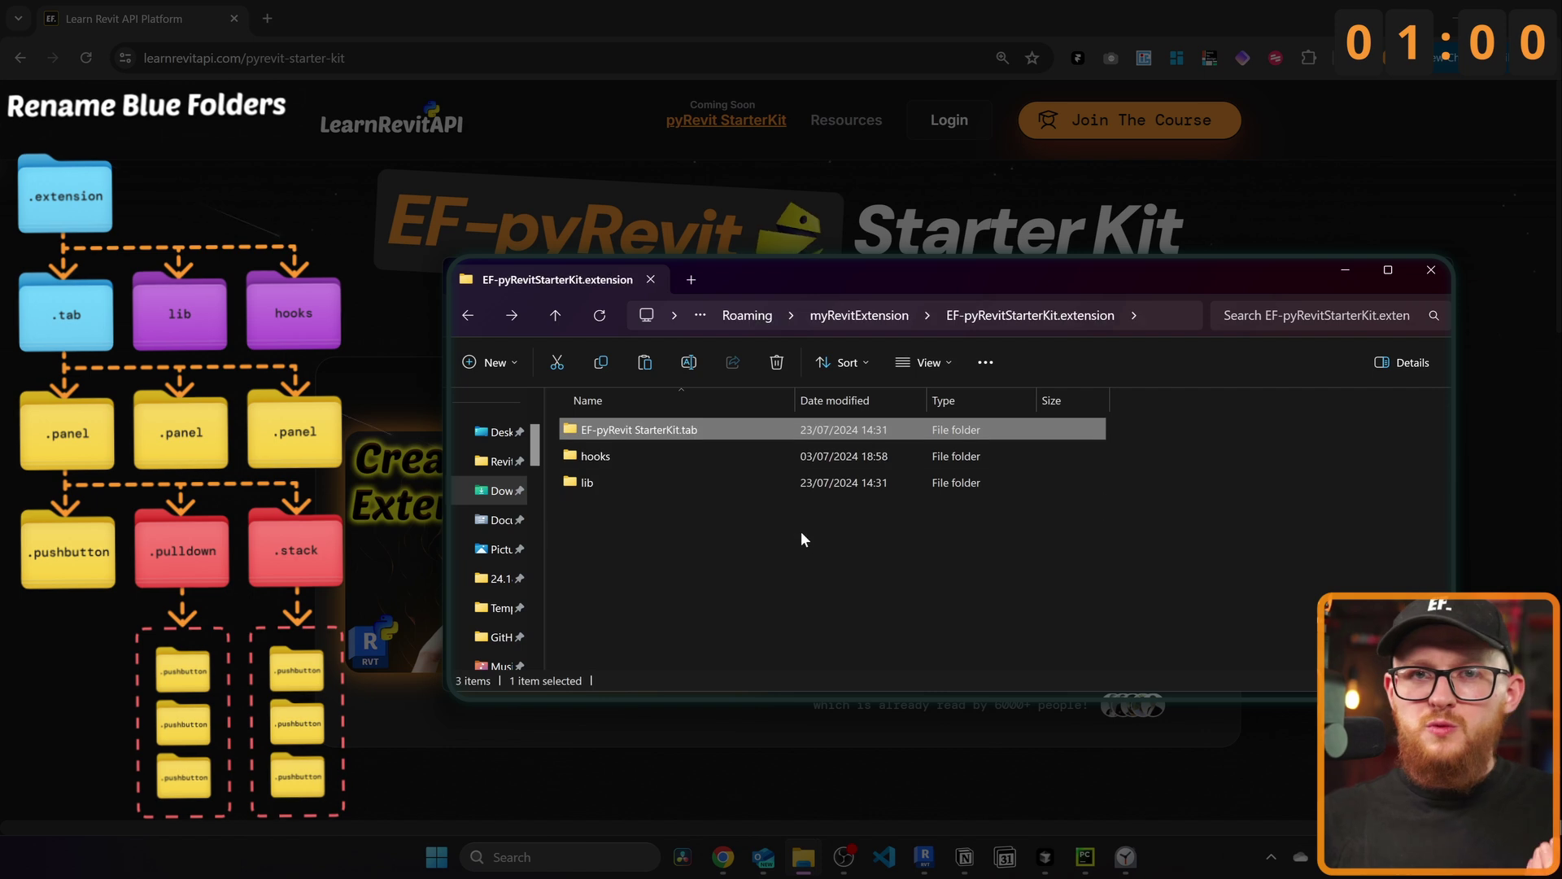
key(alt+Left)
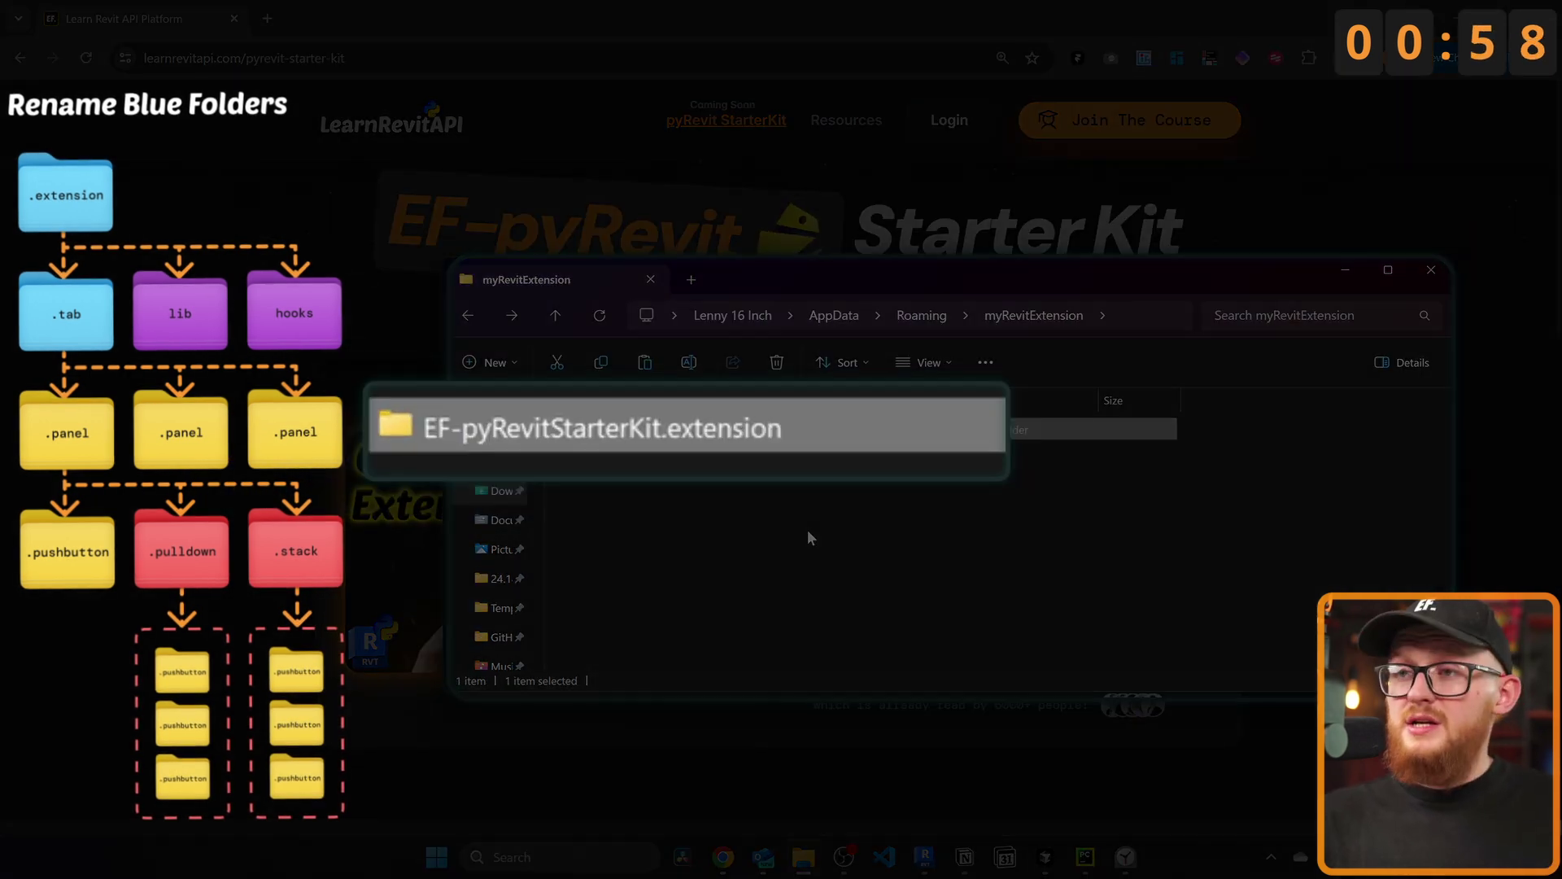
Step: Rename the extension folder to YourExtensionName.extension
key(F2)
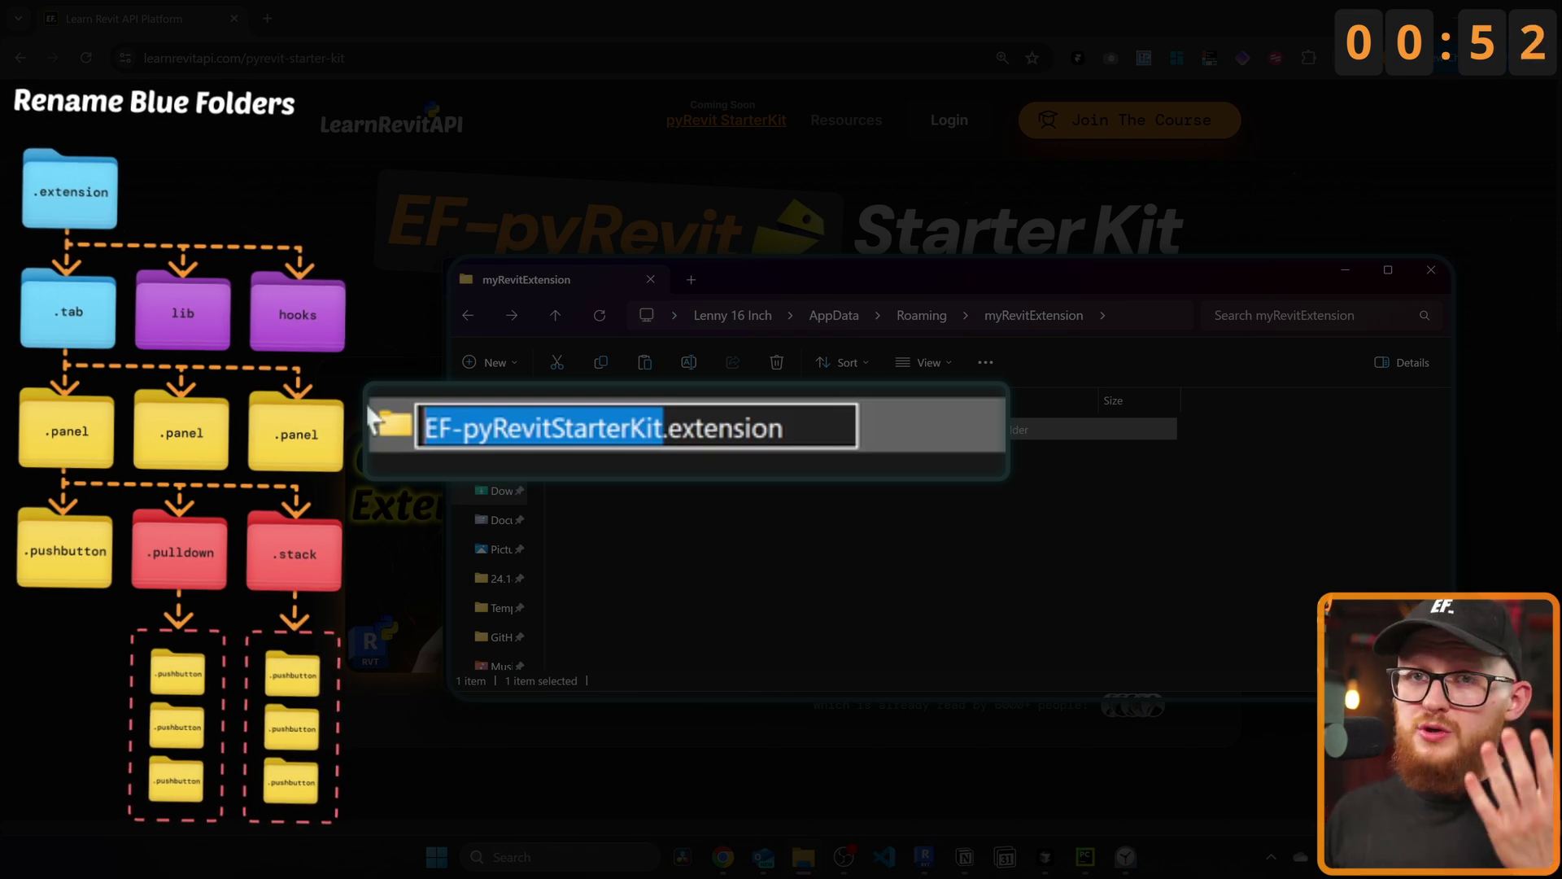
text(YourExtensionNa)
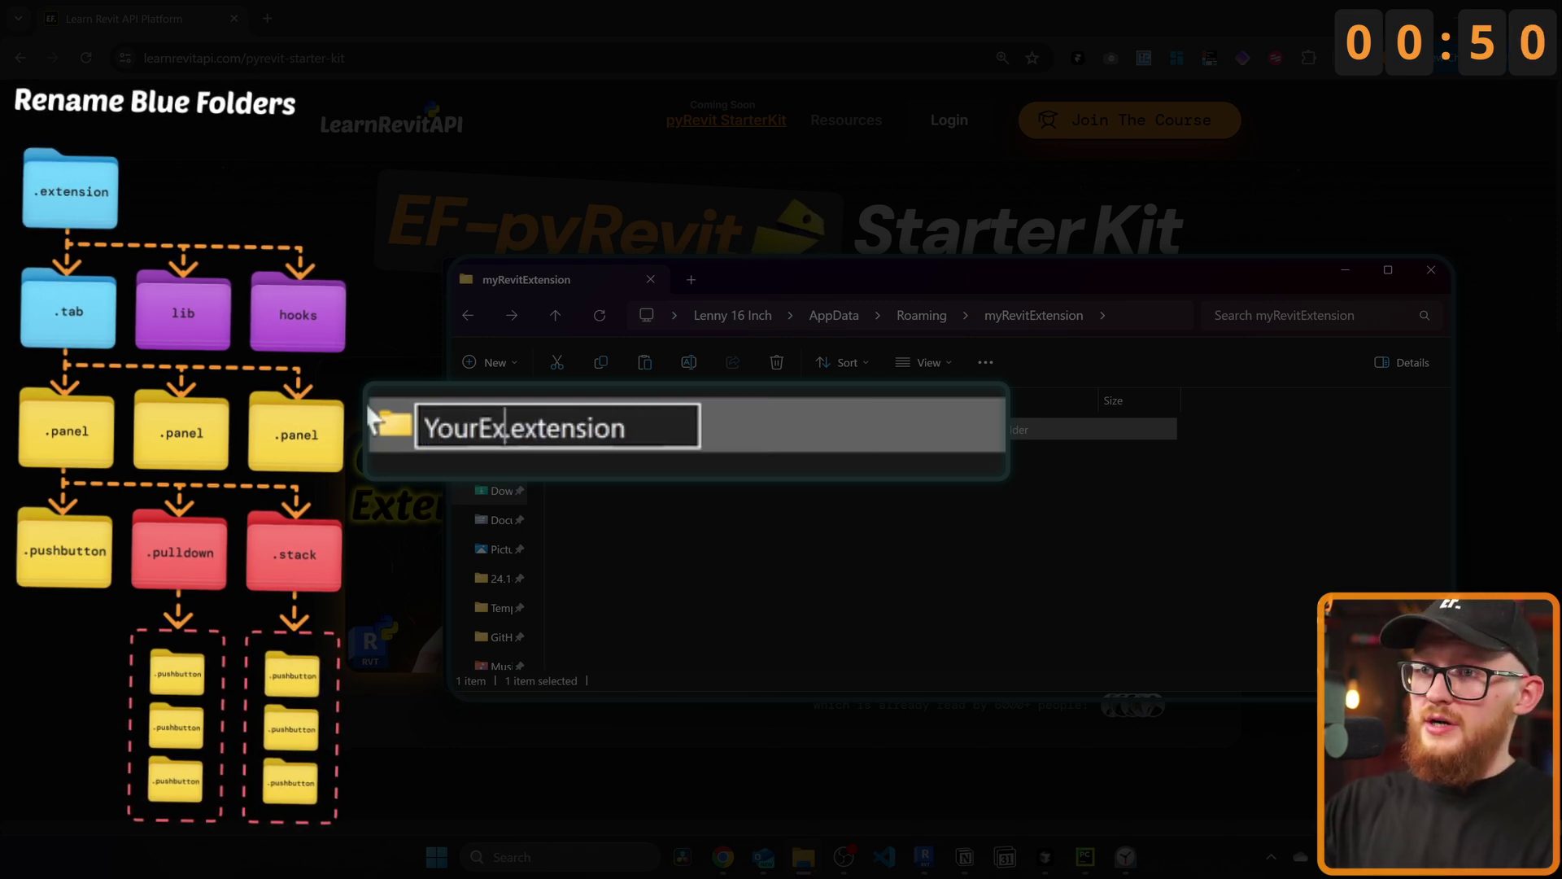
text(me)
key(shift+End)
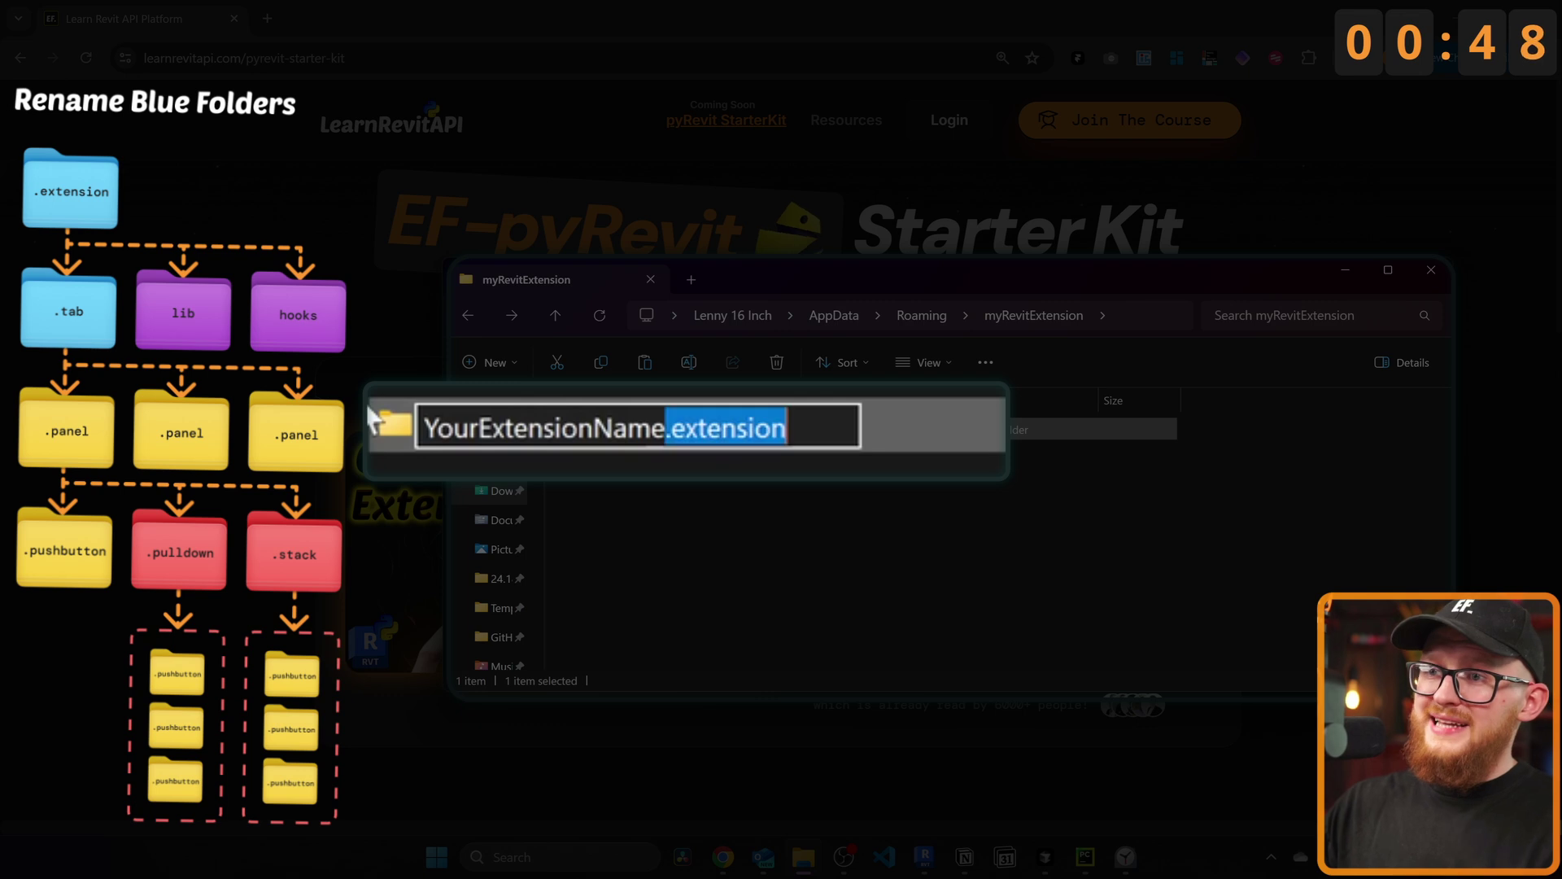
click(715, 479)
Step: Inside it, rename the EF-pyRevit StarterKit.tab folder to YourExtensionName.tab
double_click(677, 432)
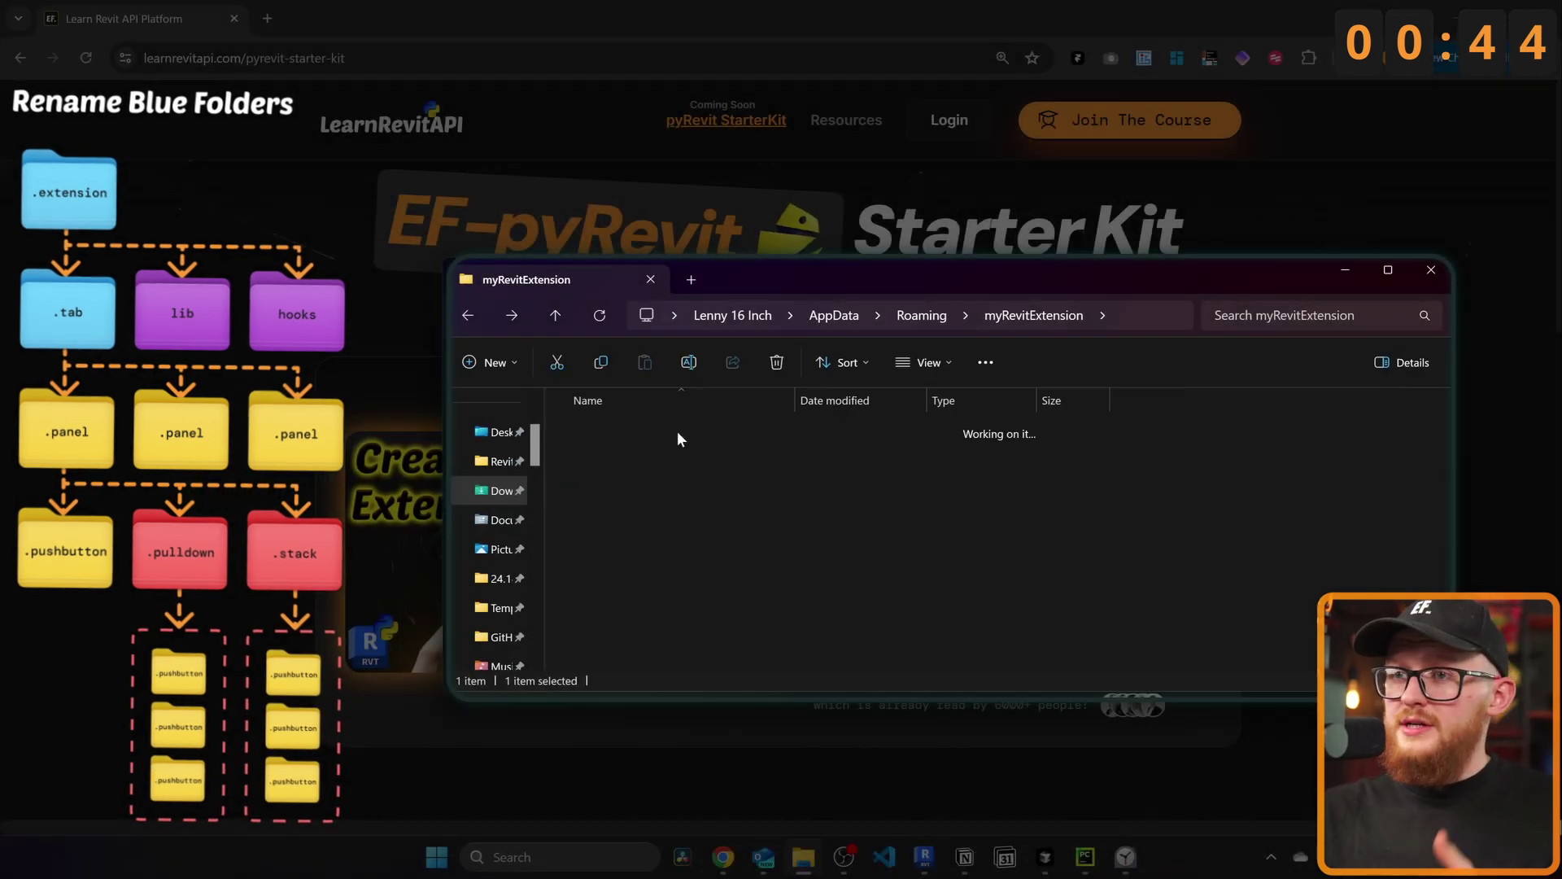
click(655, 432)
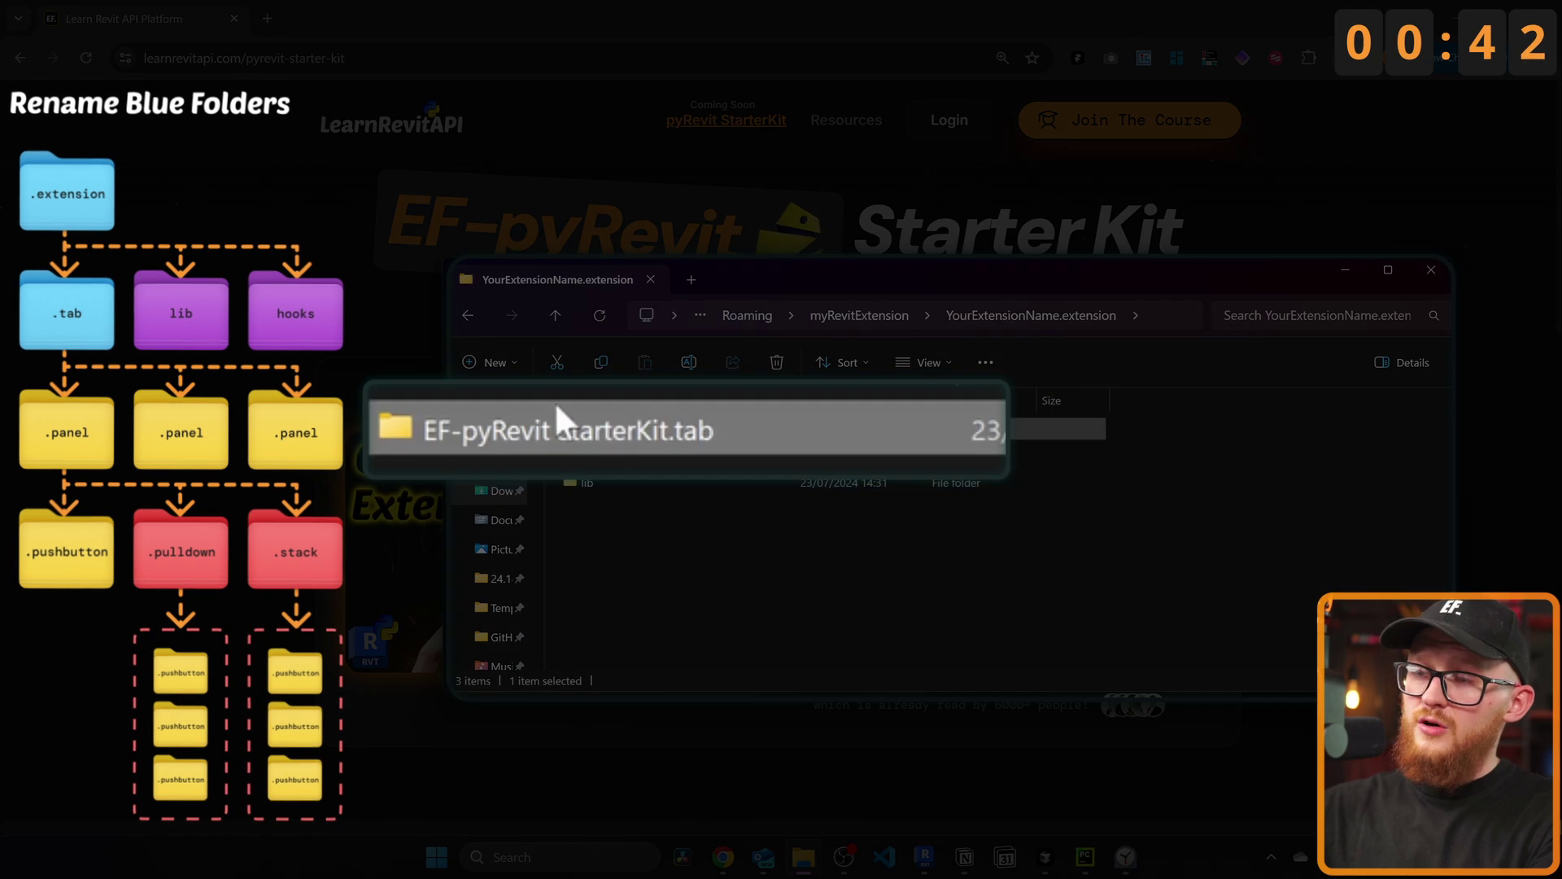
click(638, 445)
drag(669, 431, 396, 415)
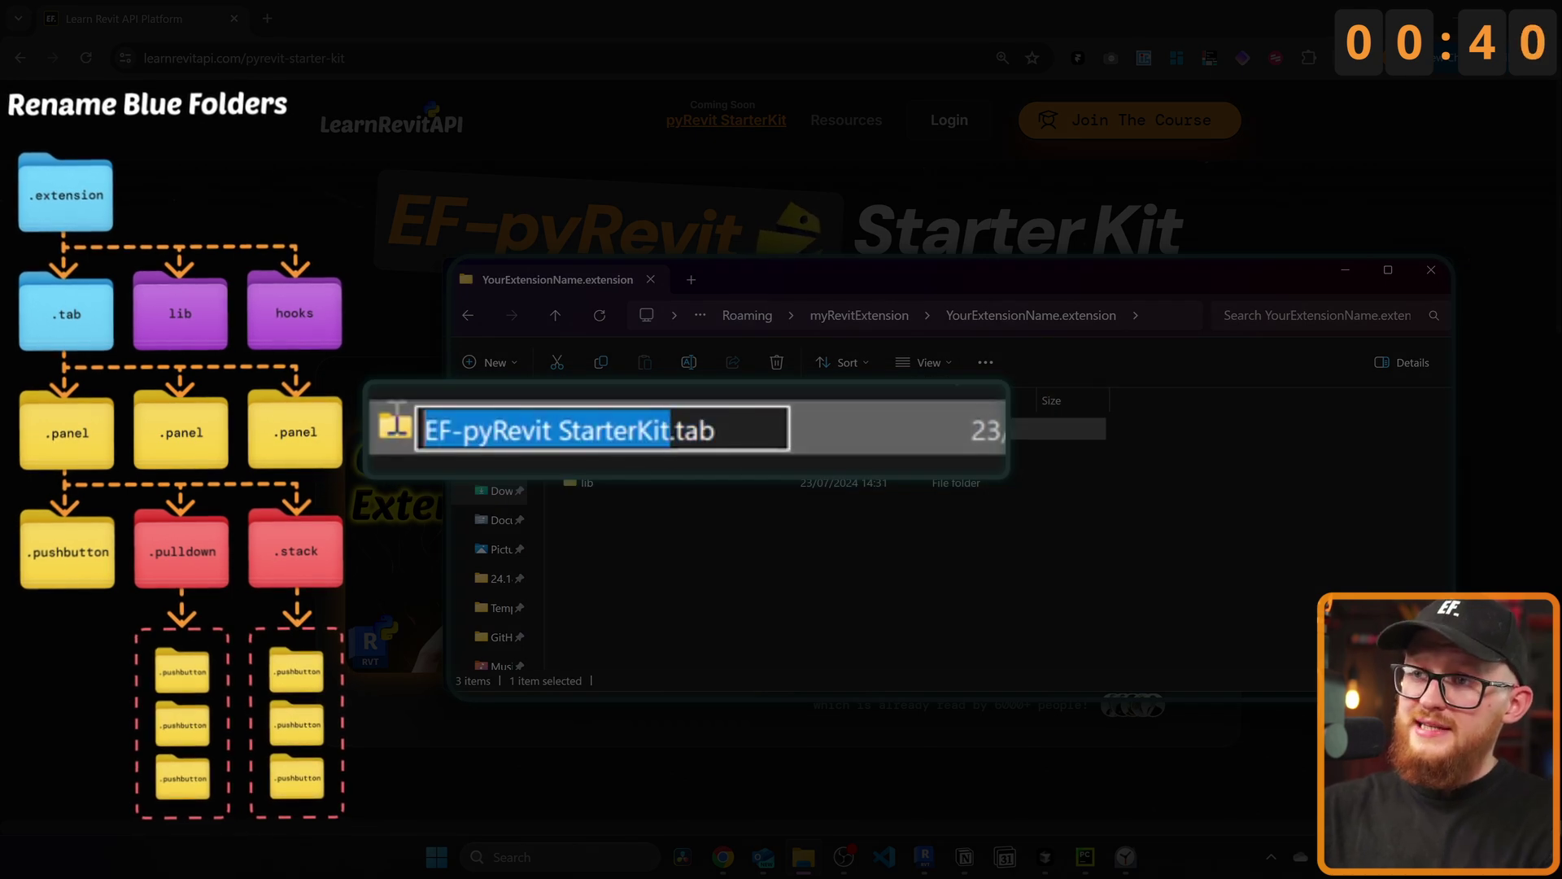
text(YourExtensionName)
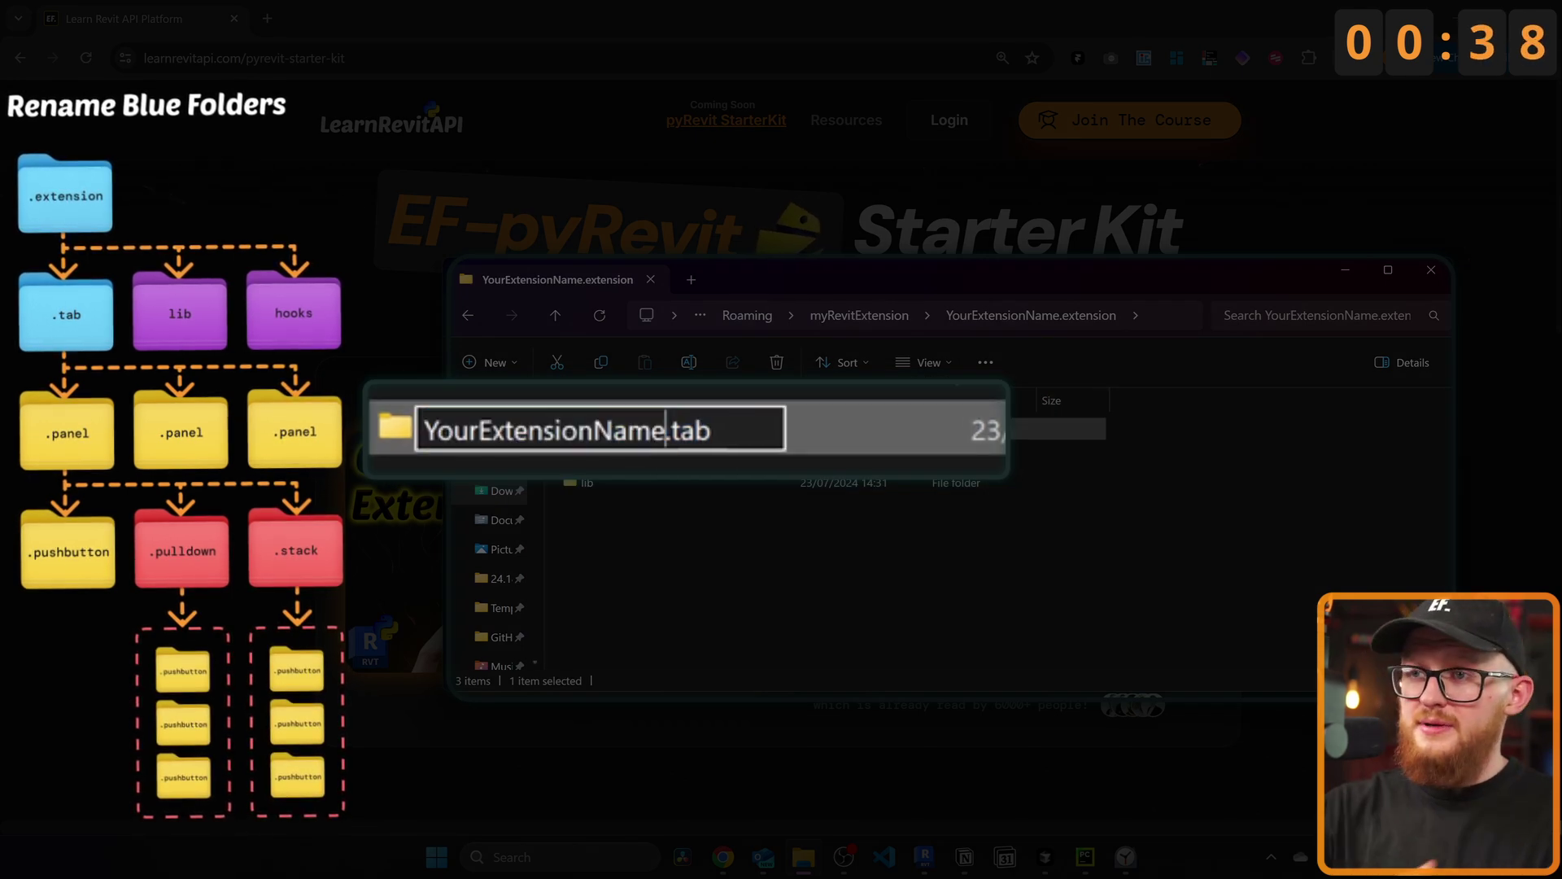
click(681, 531)
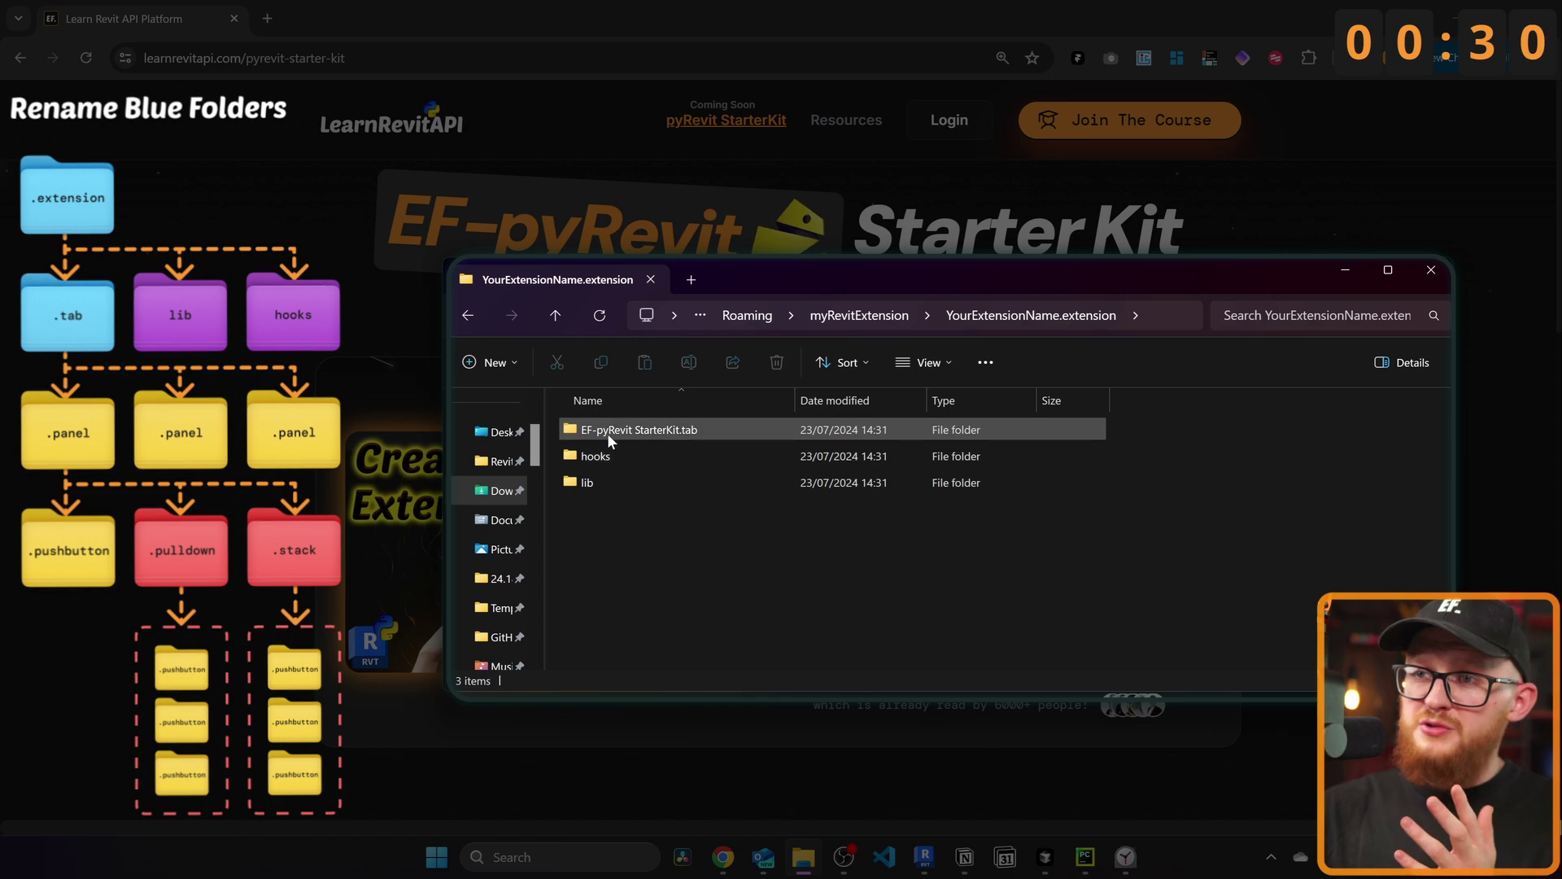
Step: Copy the myRevitExtension folder path and return to the Revit window
click(859, 315)
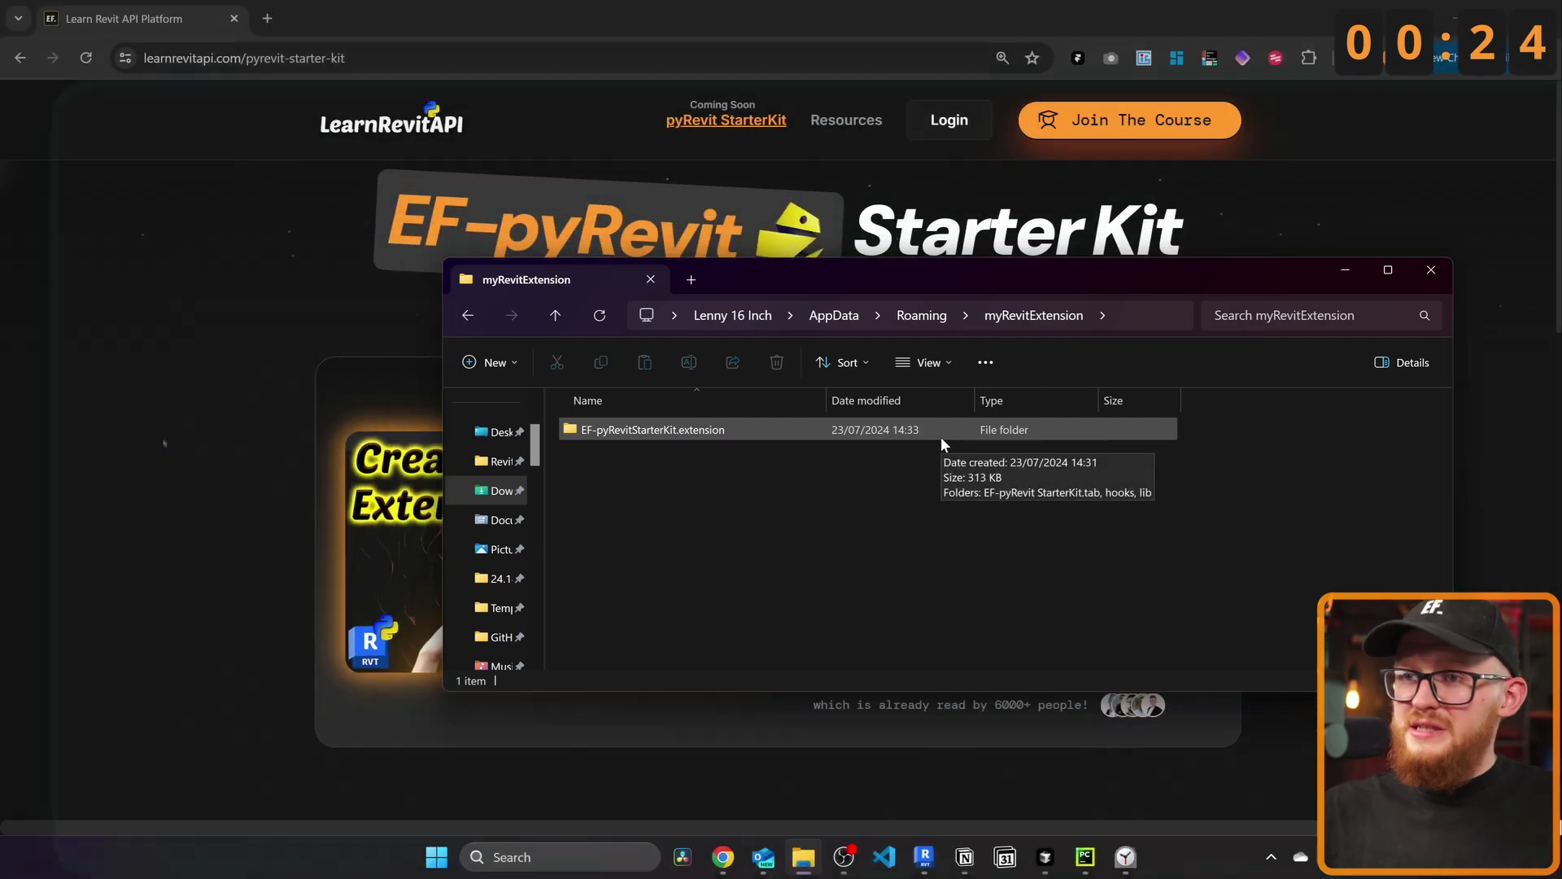
click(1131, 316)
key(ctrl+c)
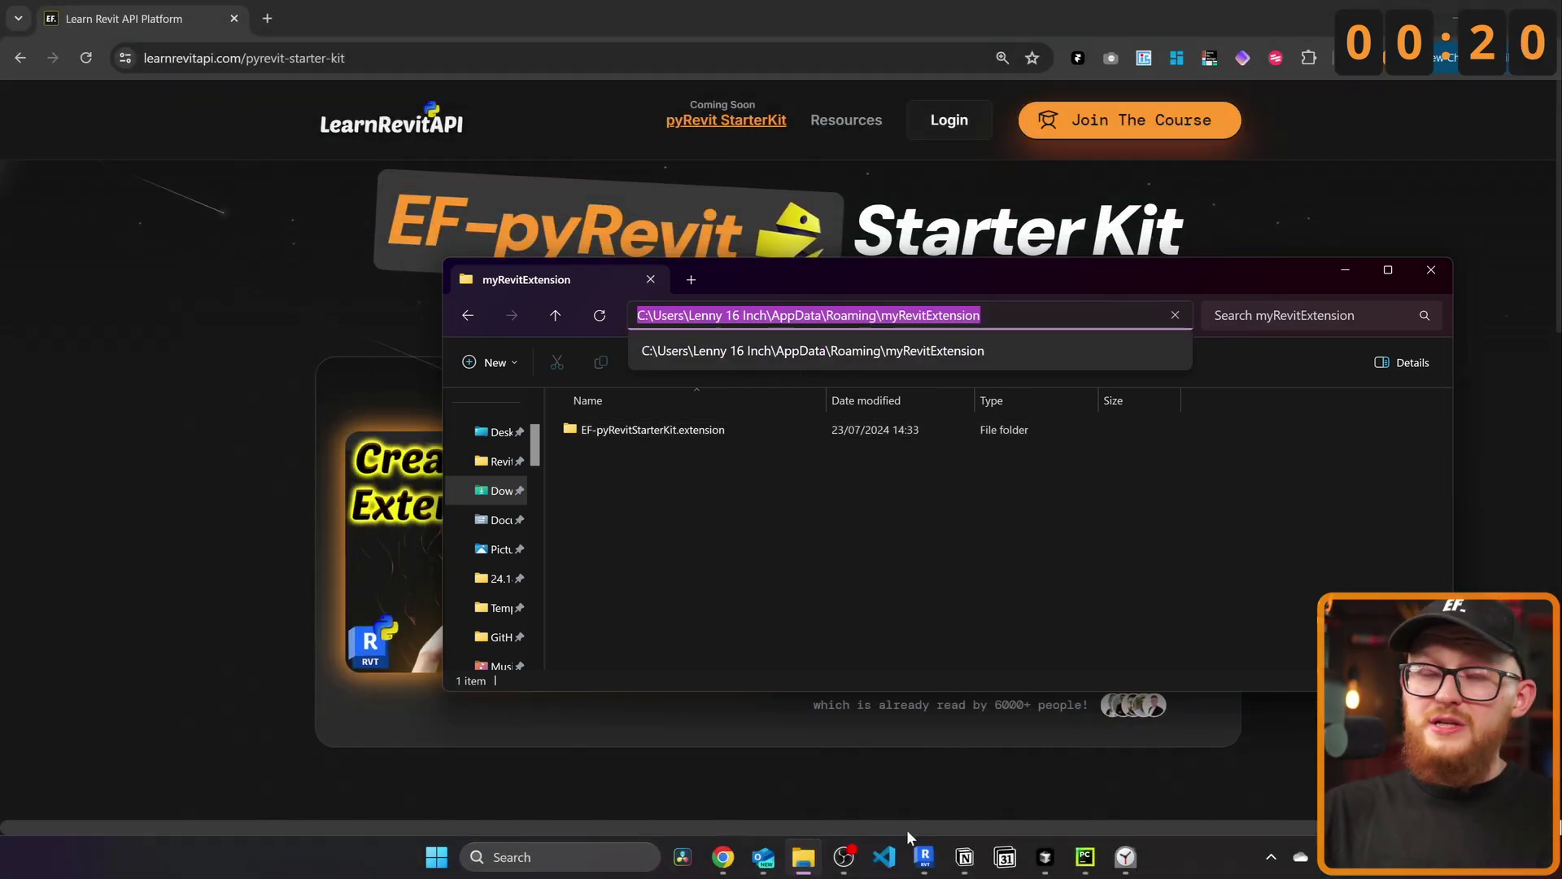
click(924, 856)
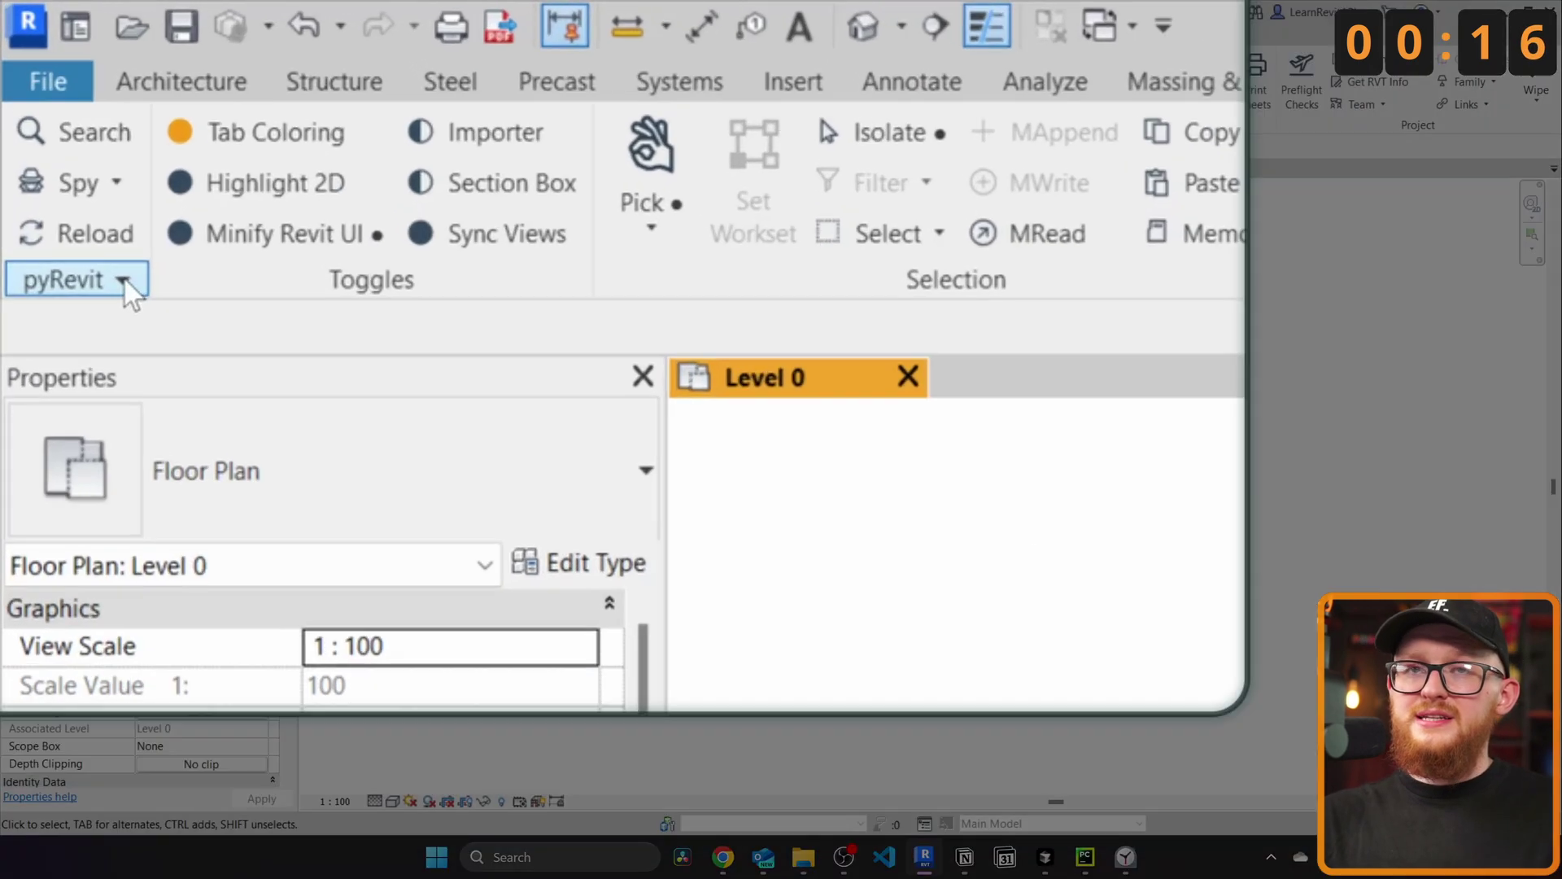
Step: In pyRevit Settings, add the EF-pyRevitStarterKit.extension folder as a custom extension directory
click(54, 126)
click(895, 423)
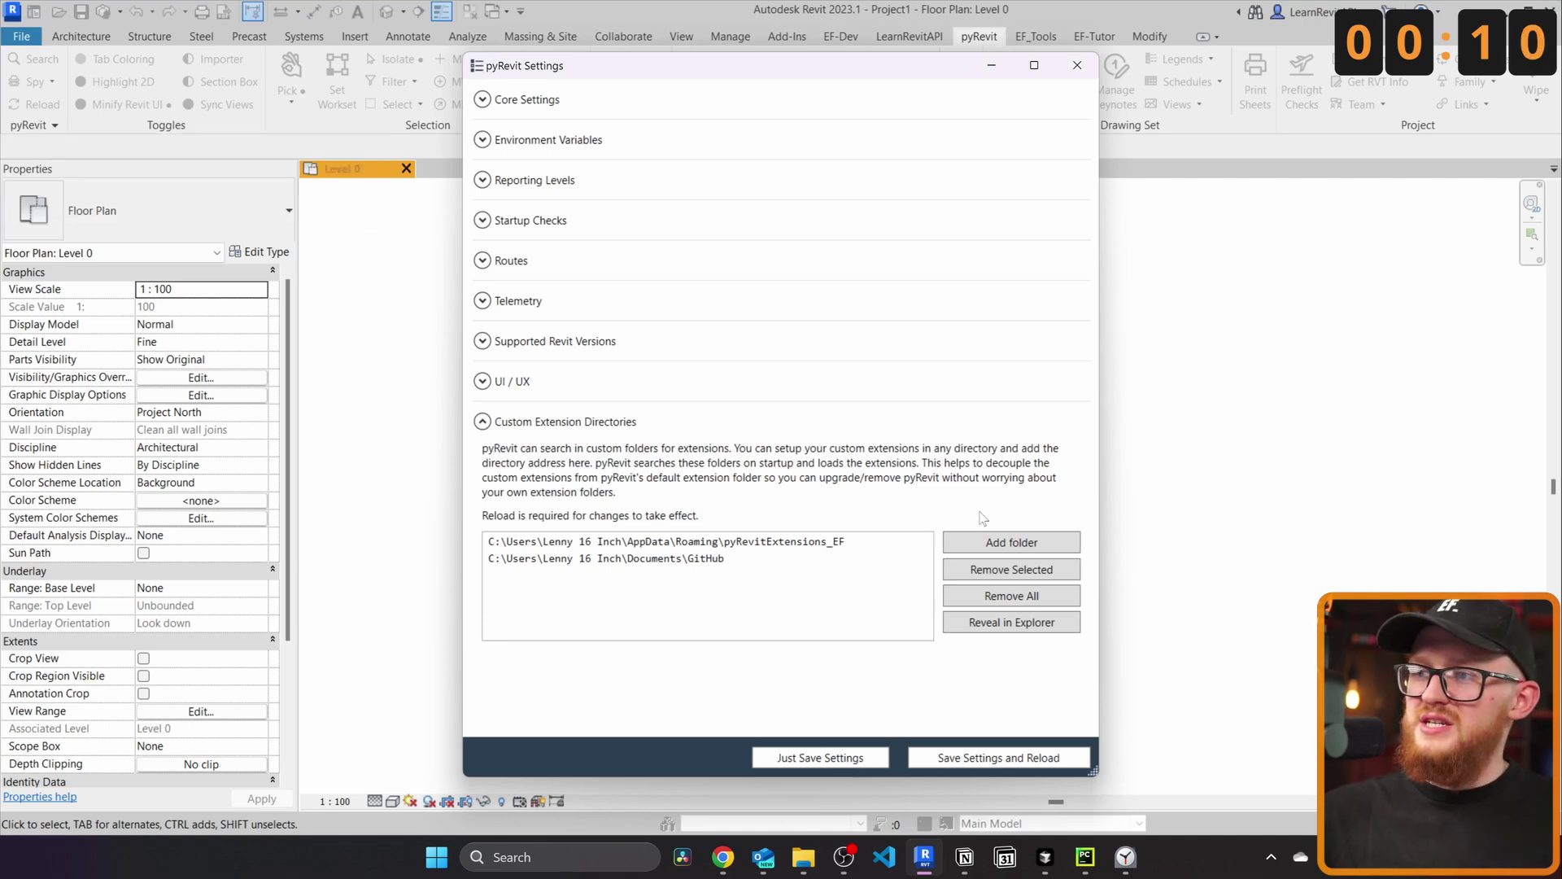
click(989, 537)
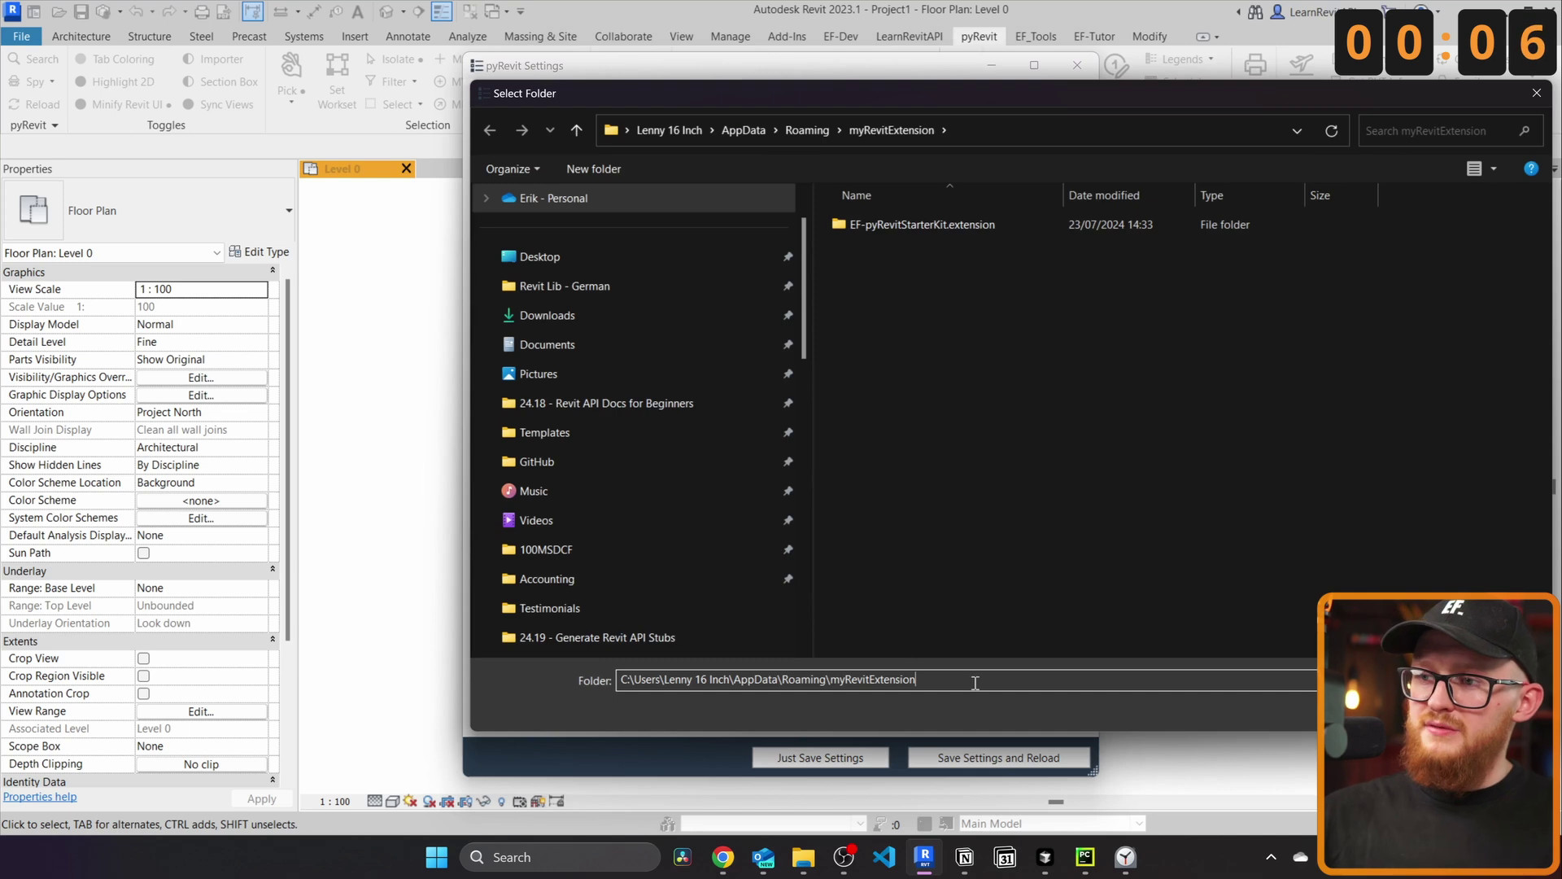
double_click(962, 227)
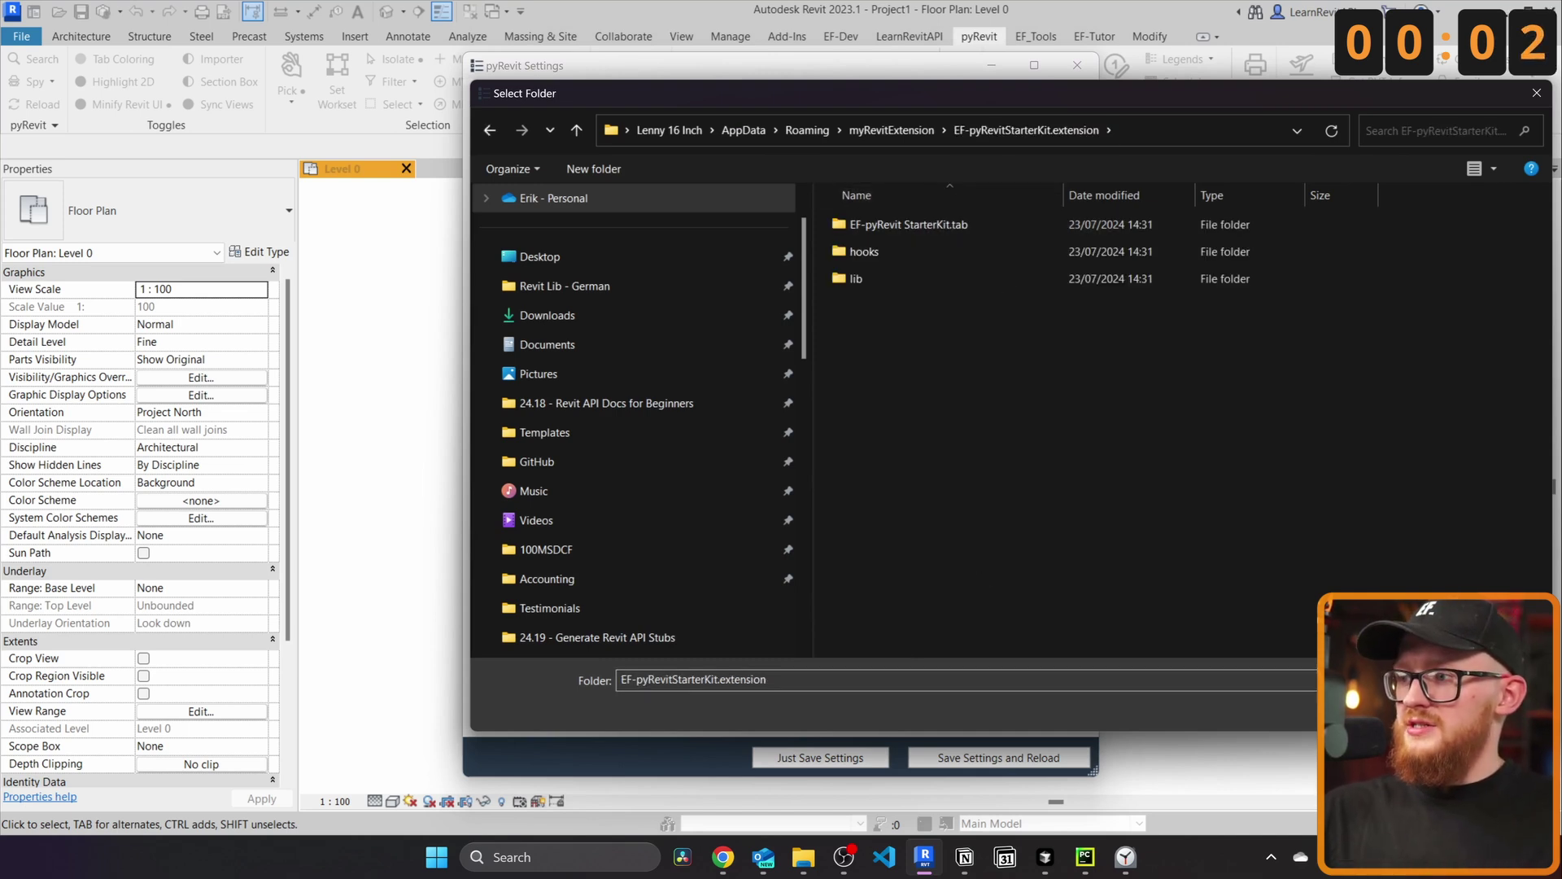
key(Return)
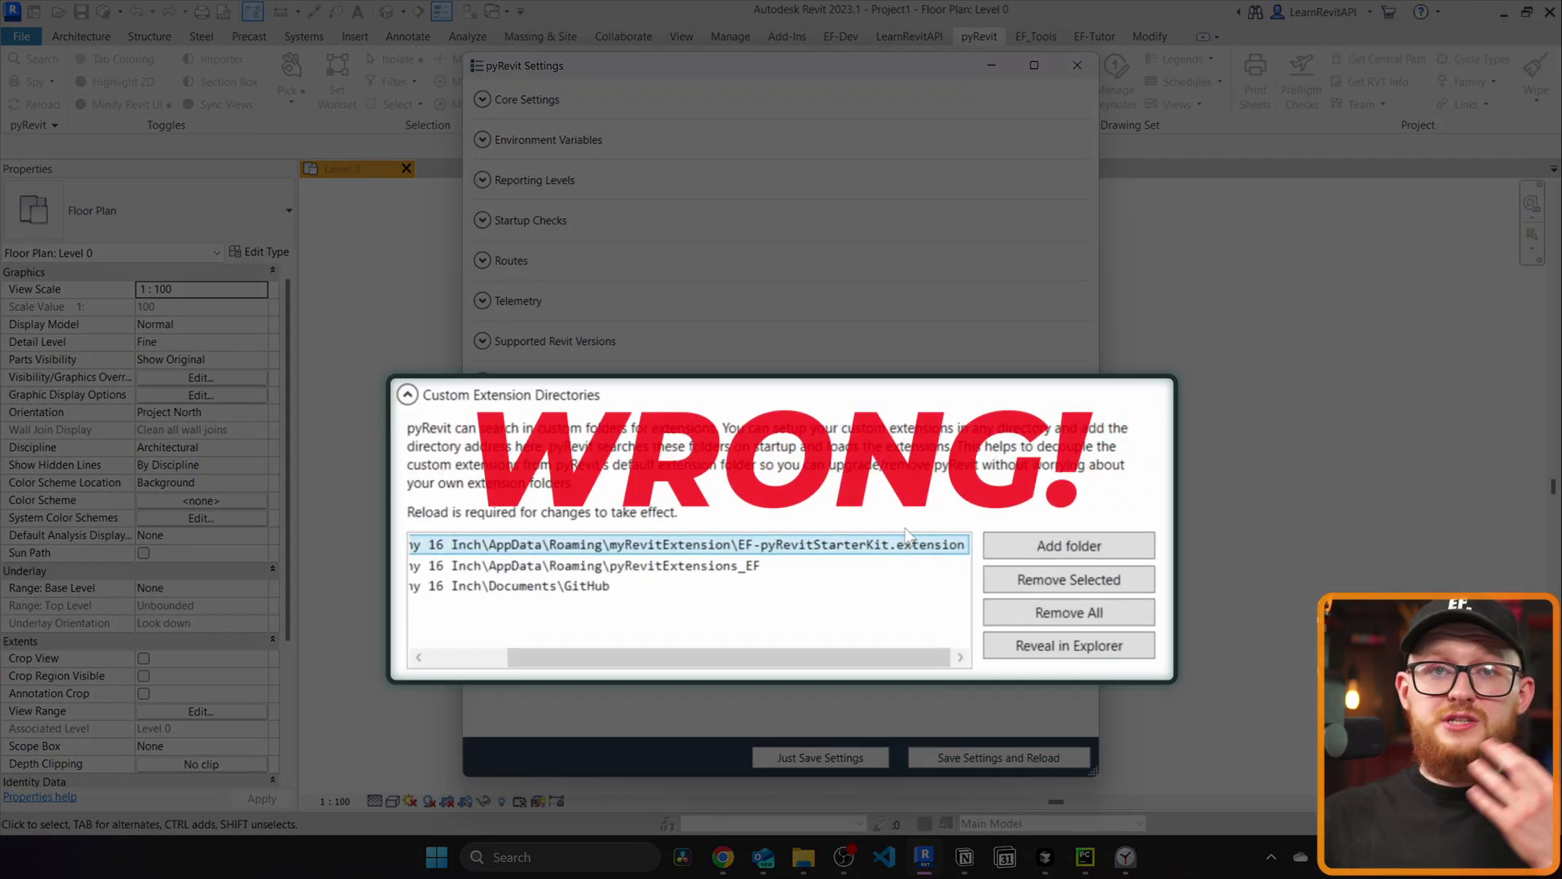
Step: Replace that wrong path with the pasted myRevitExtension folder, then save settings and reload
click(1071, 579)
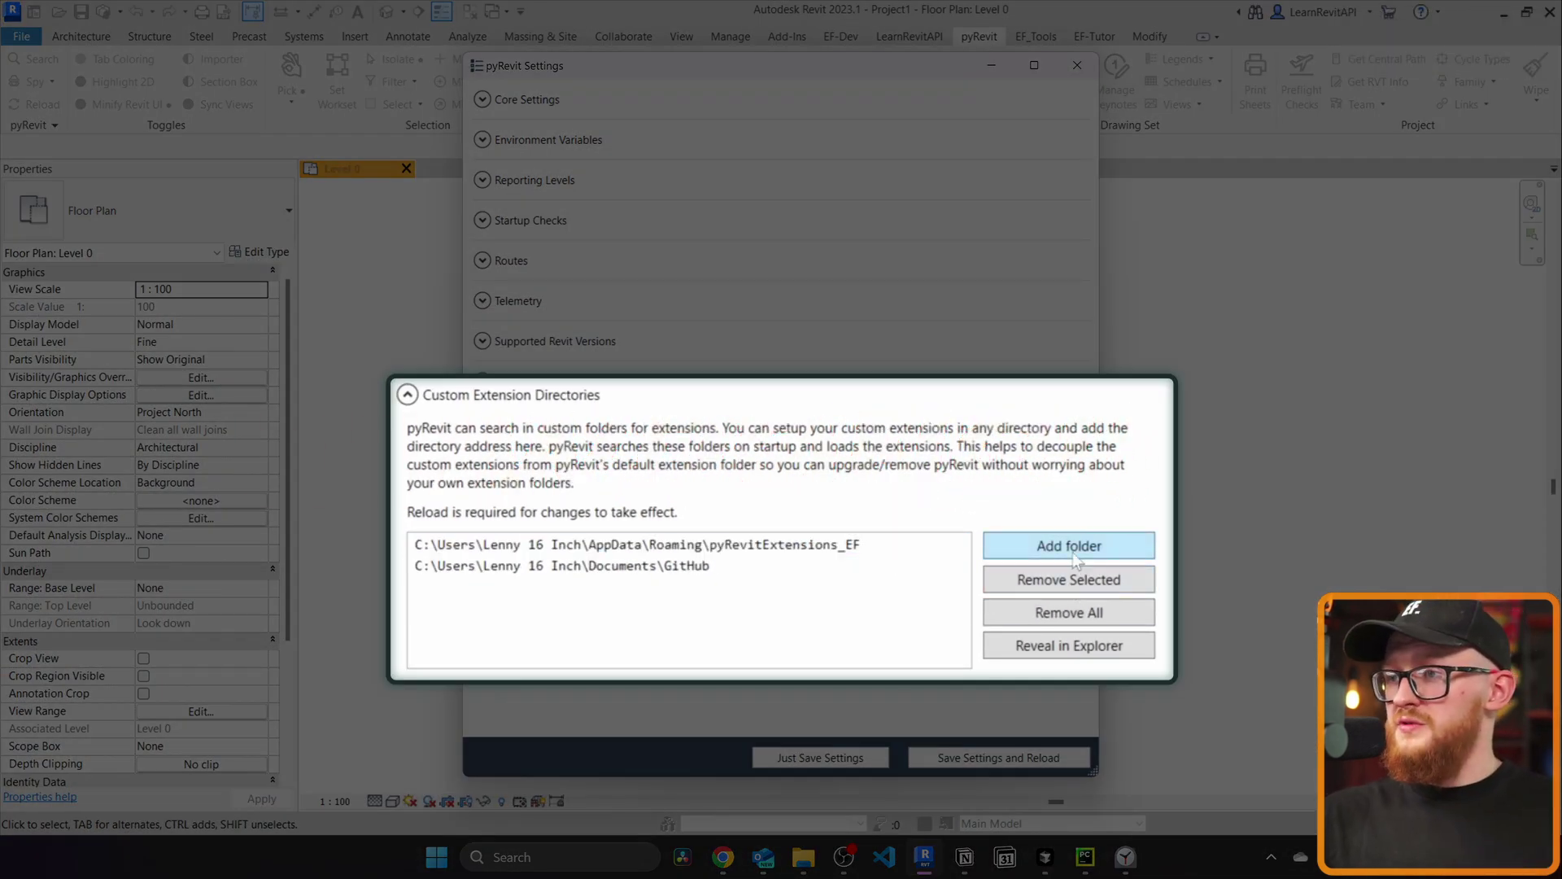
click(1071, 544)
key(ctrl+v)
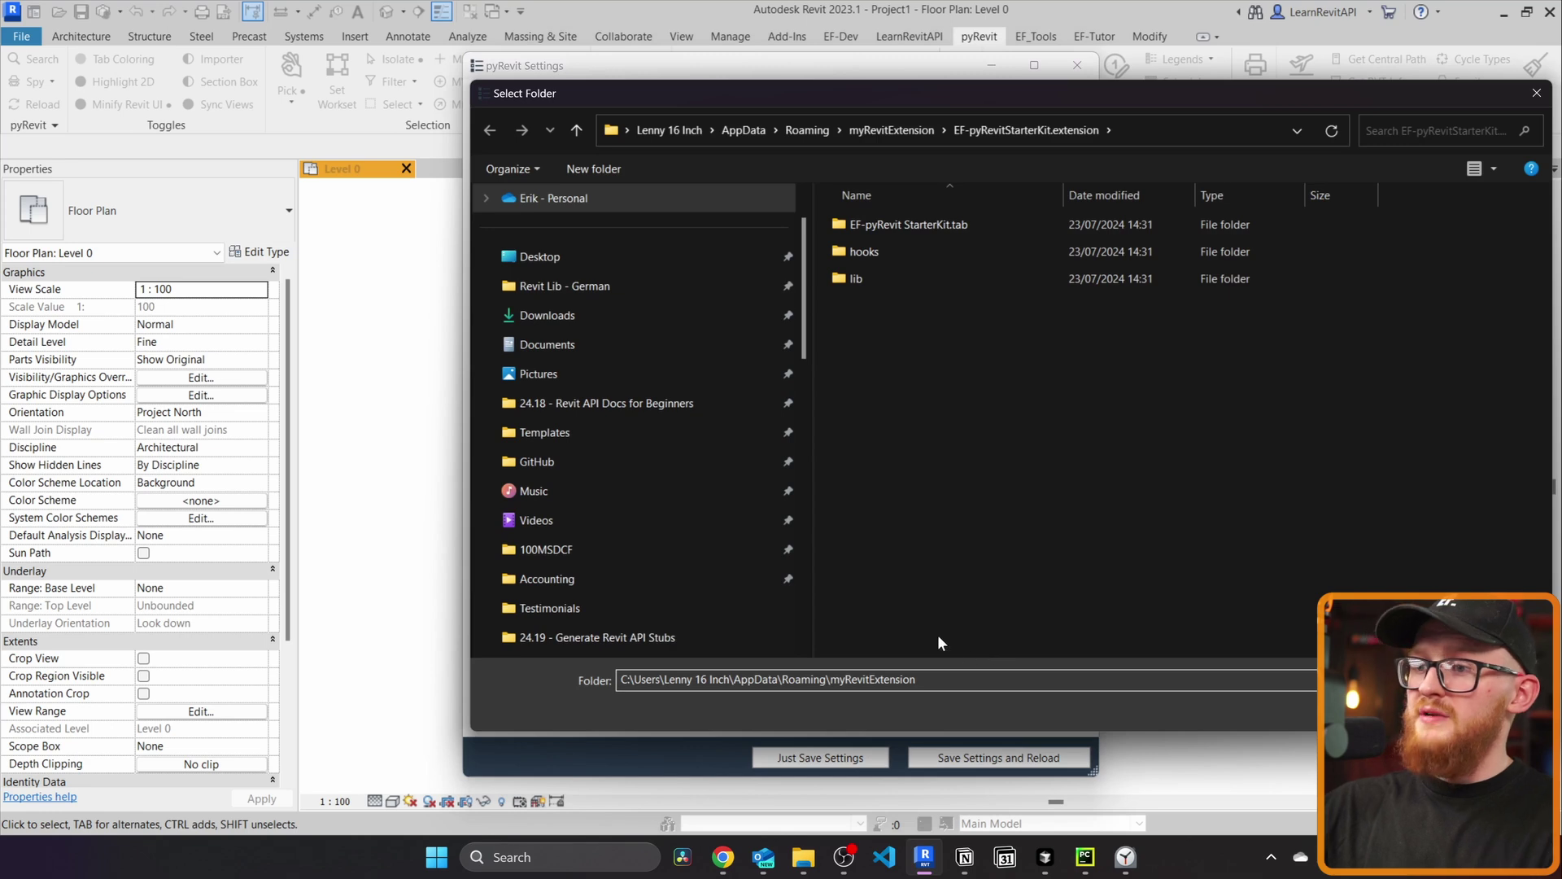
key(Return)
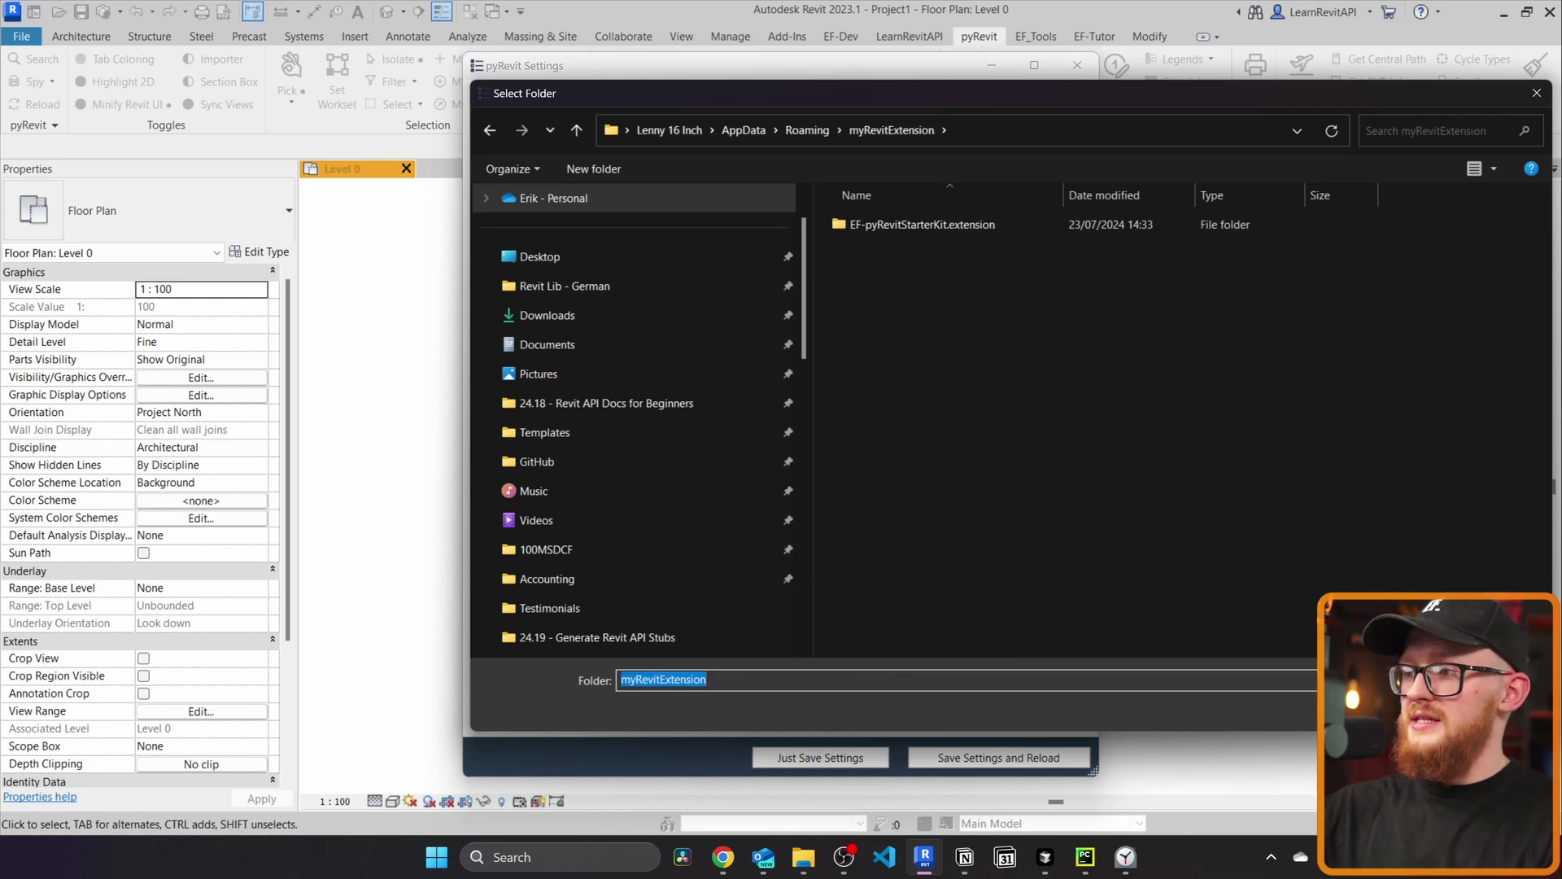
key(Return)
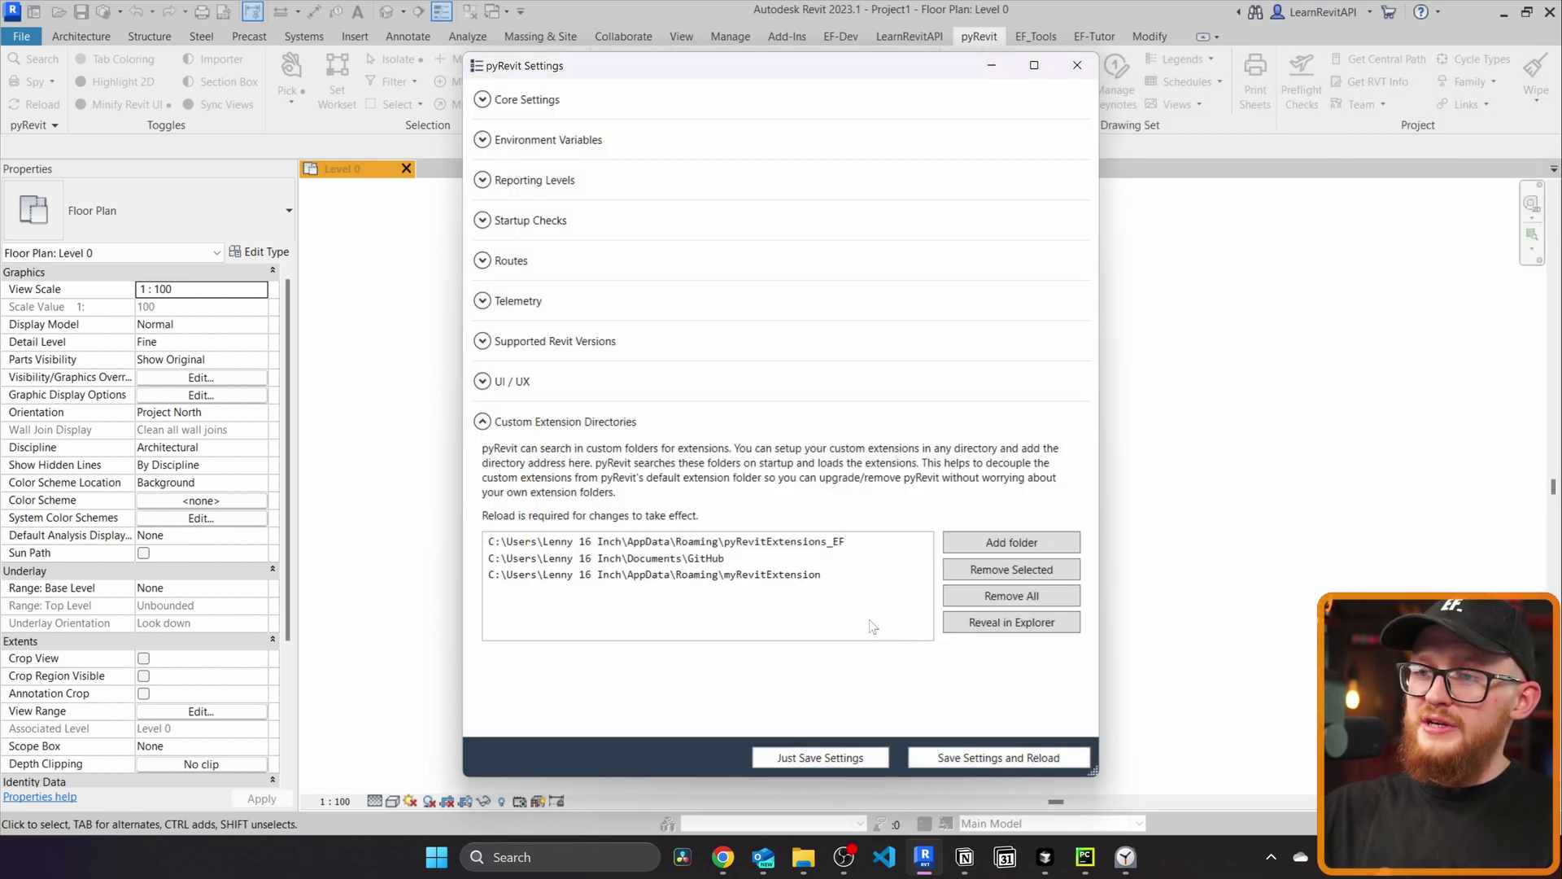
click(976, 757)
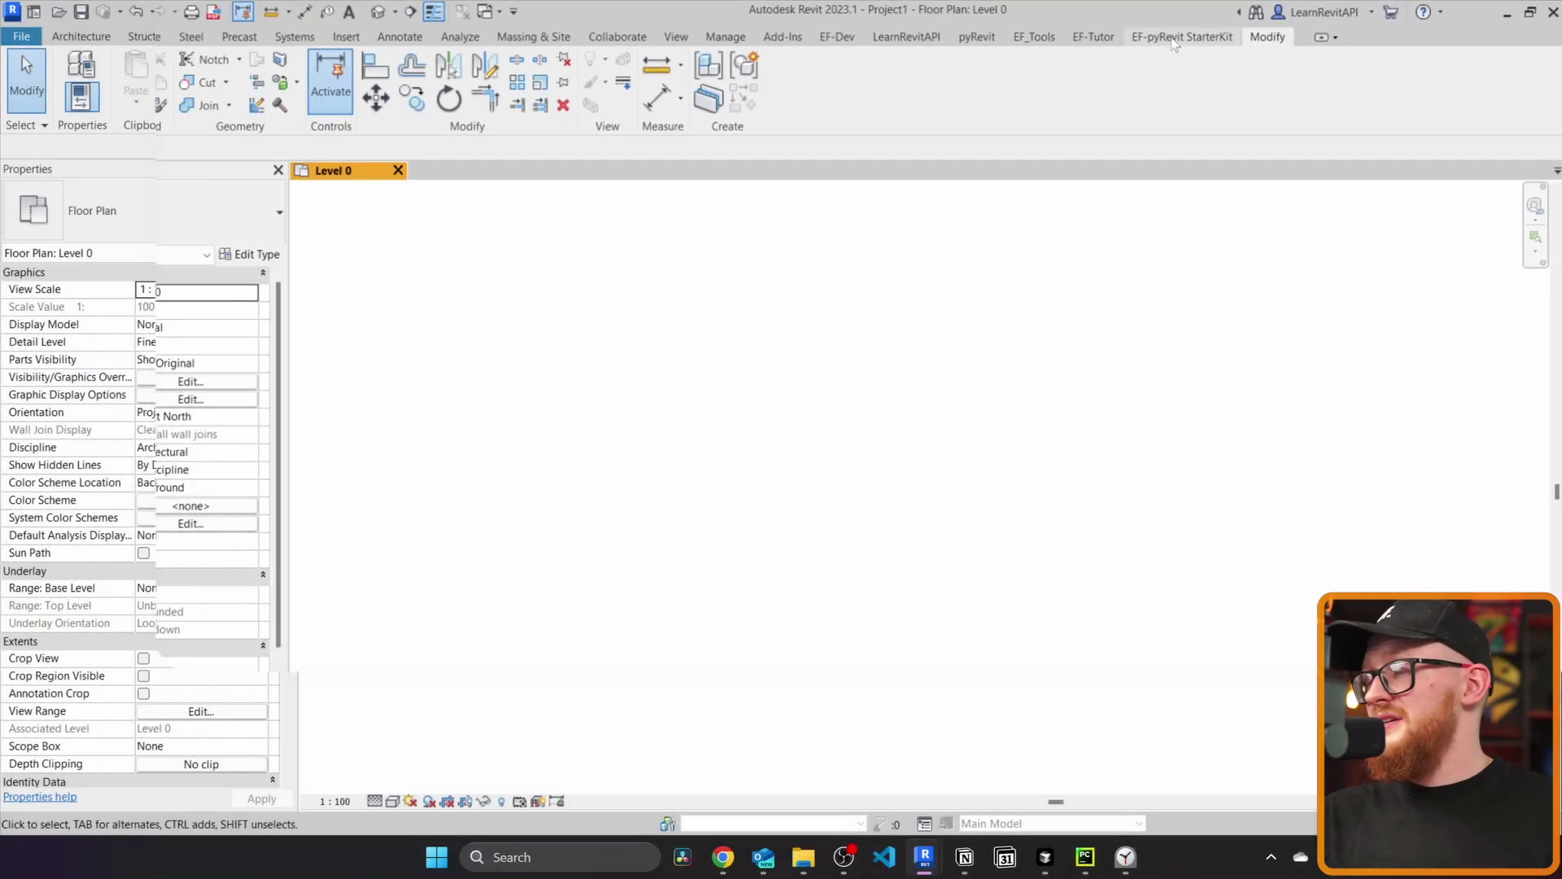
Step: Show the EF-pyRevit StarterKit tab and preview the PulldownExample button list
click(1174, 41)
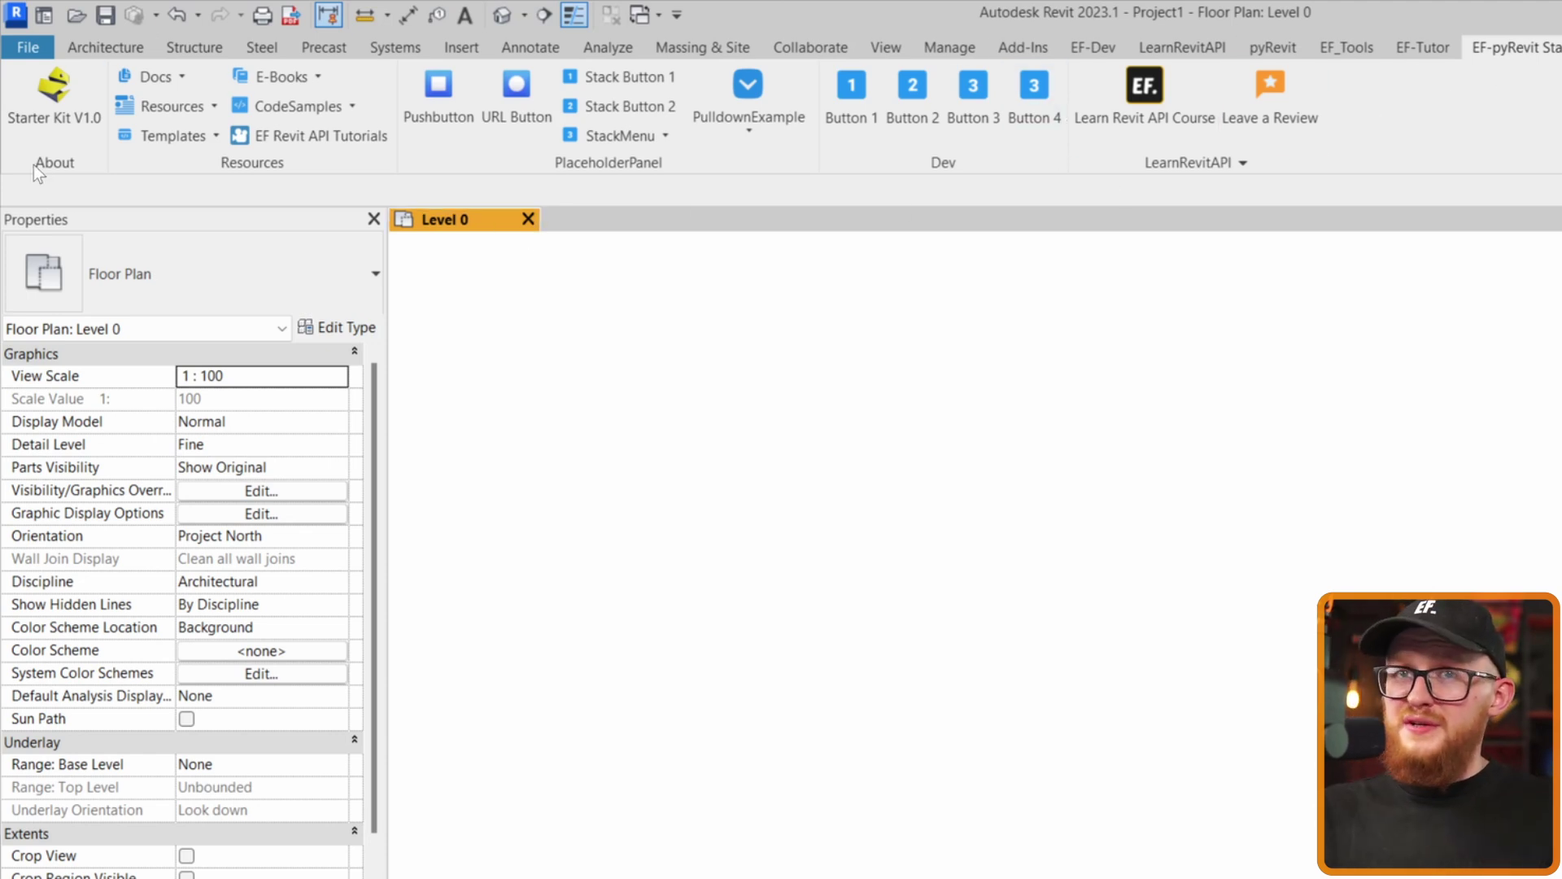
click(49, 125)
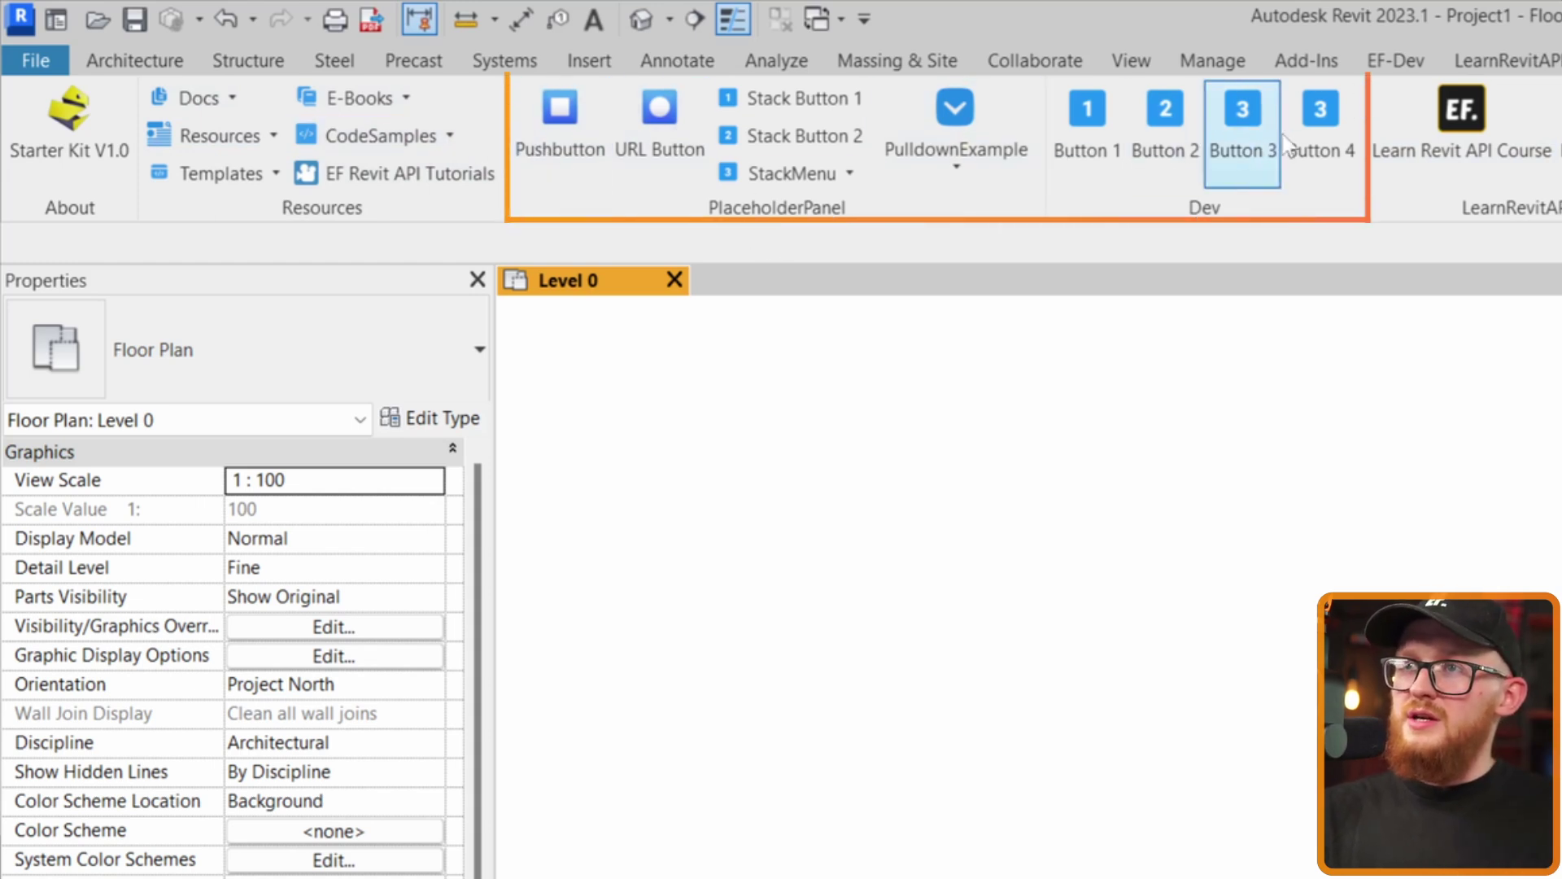
mouse_move(1323, 145)
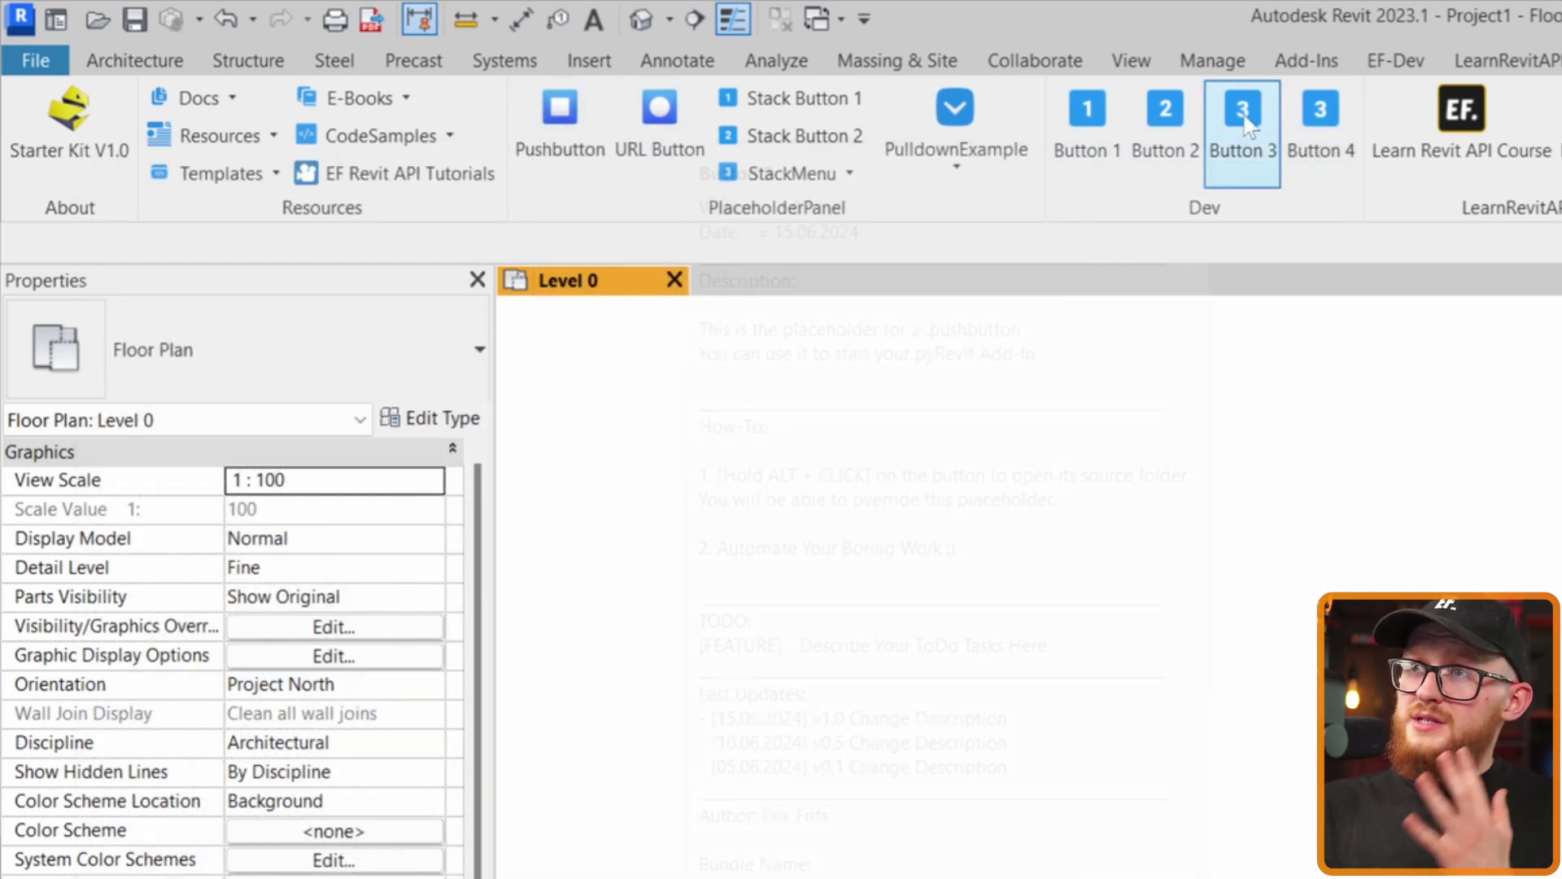
click(955, 150)
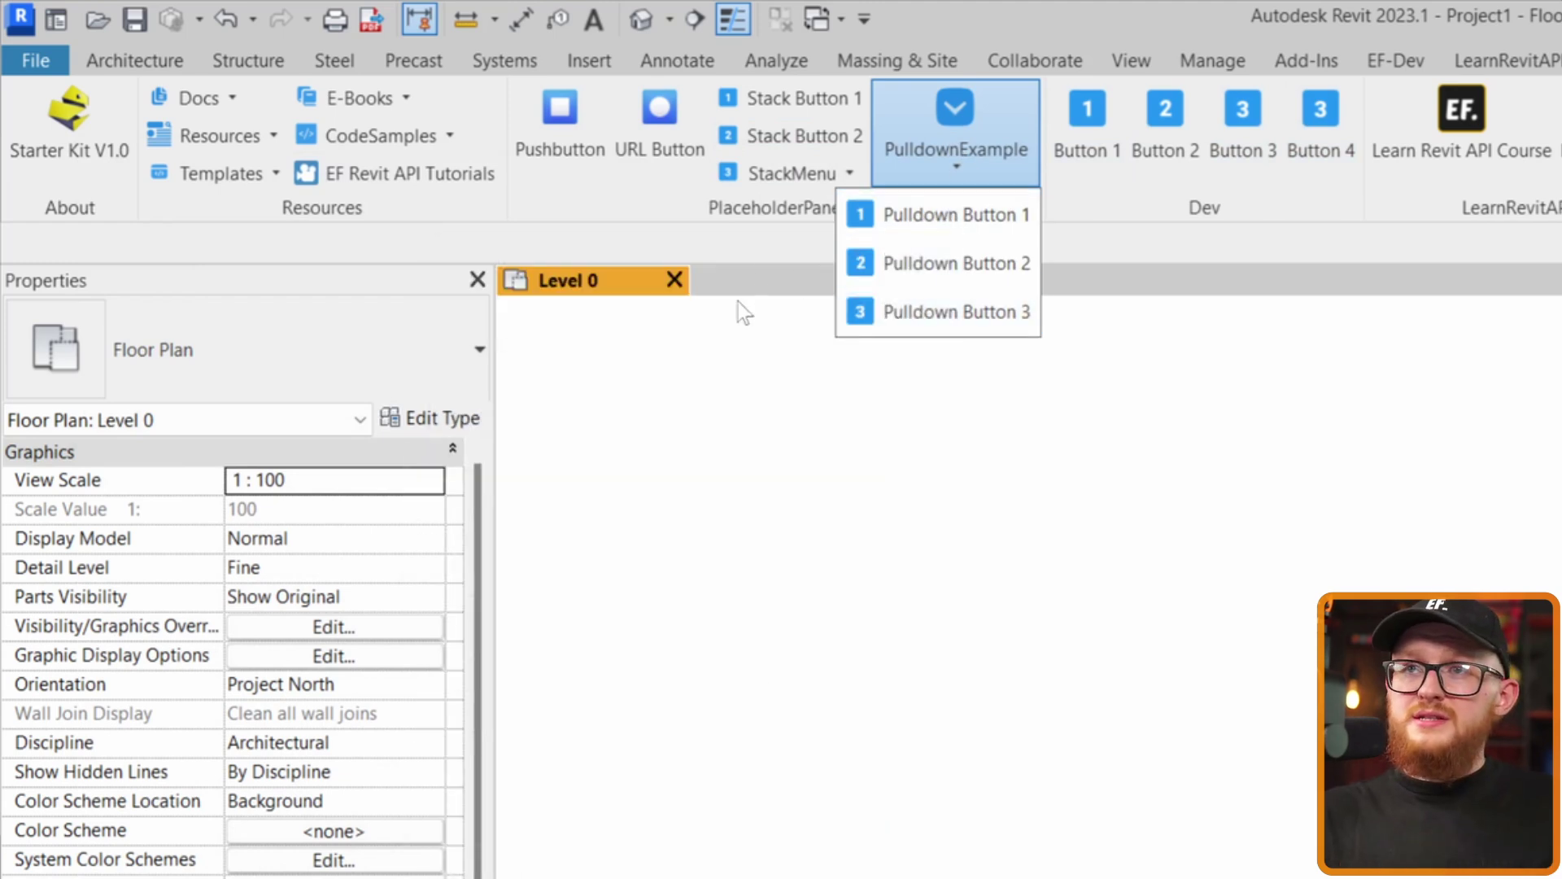
click(737, 304)
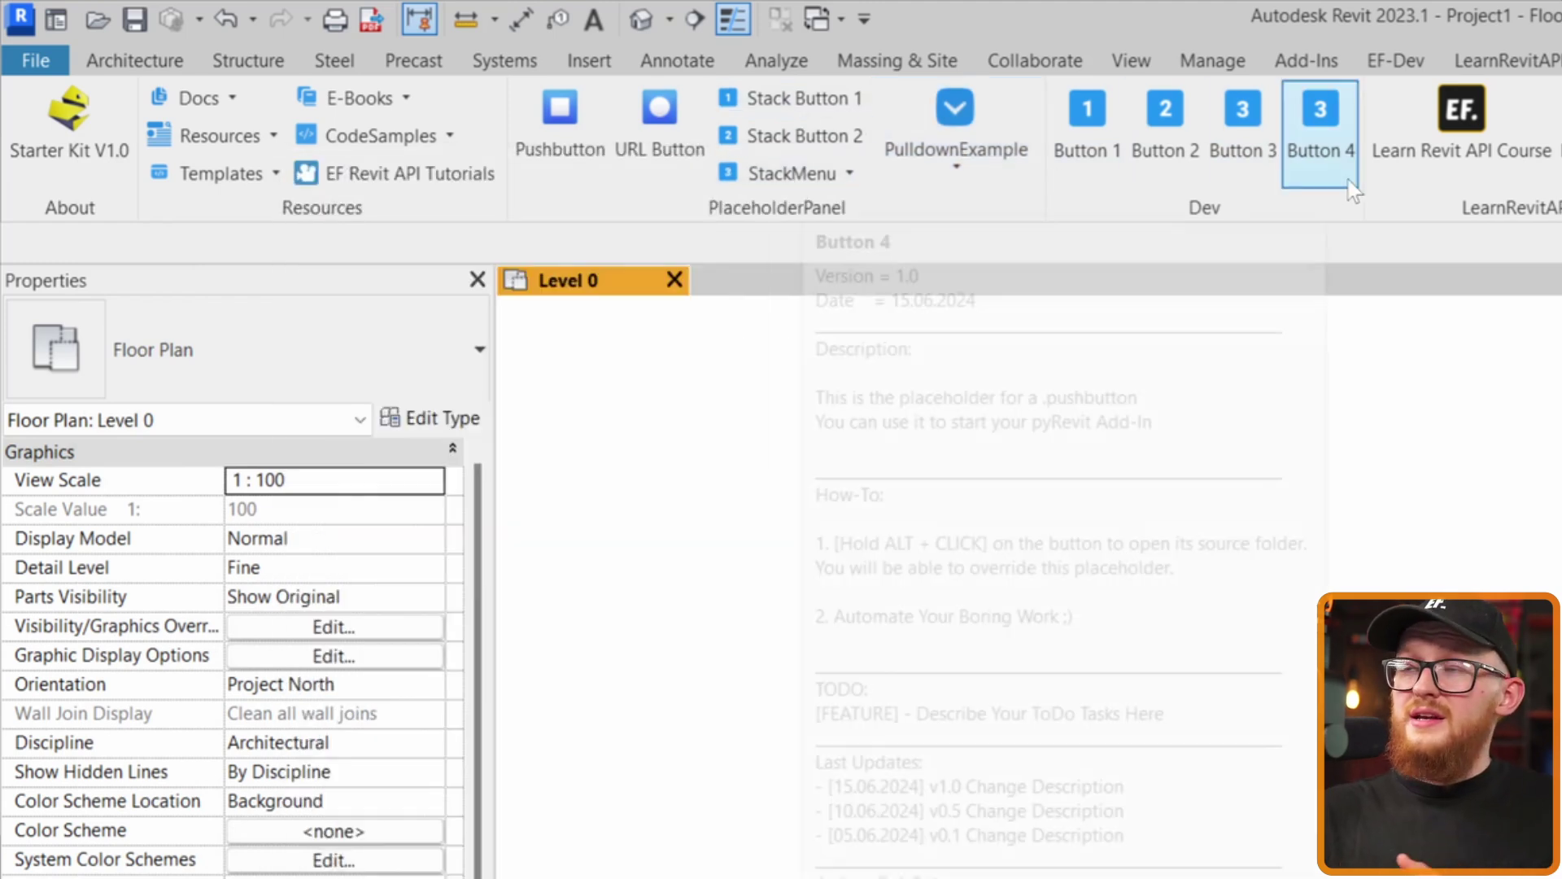
Step: Run DevButton_4, read its 'Button 4 was Clicked' report, and close the output
click(1355, 122)
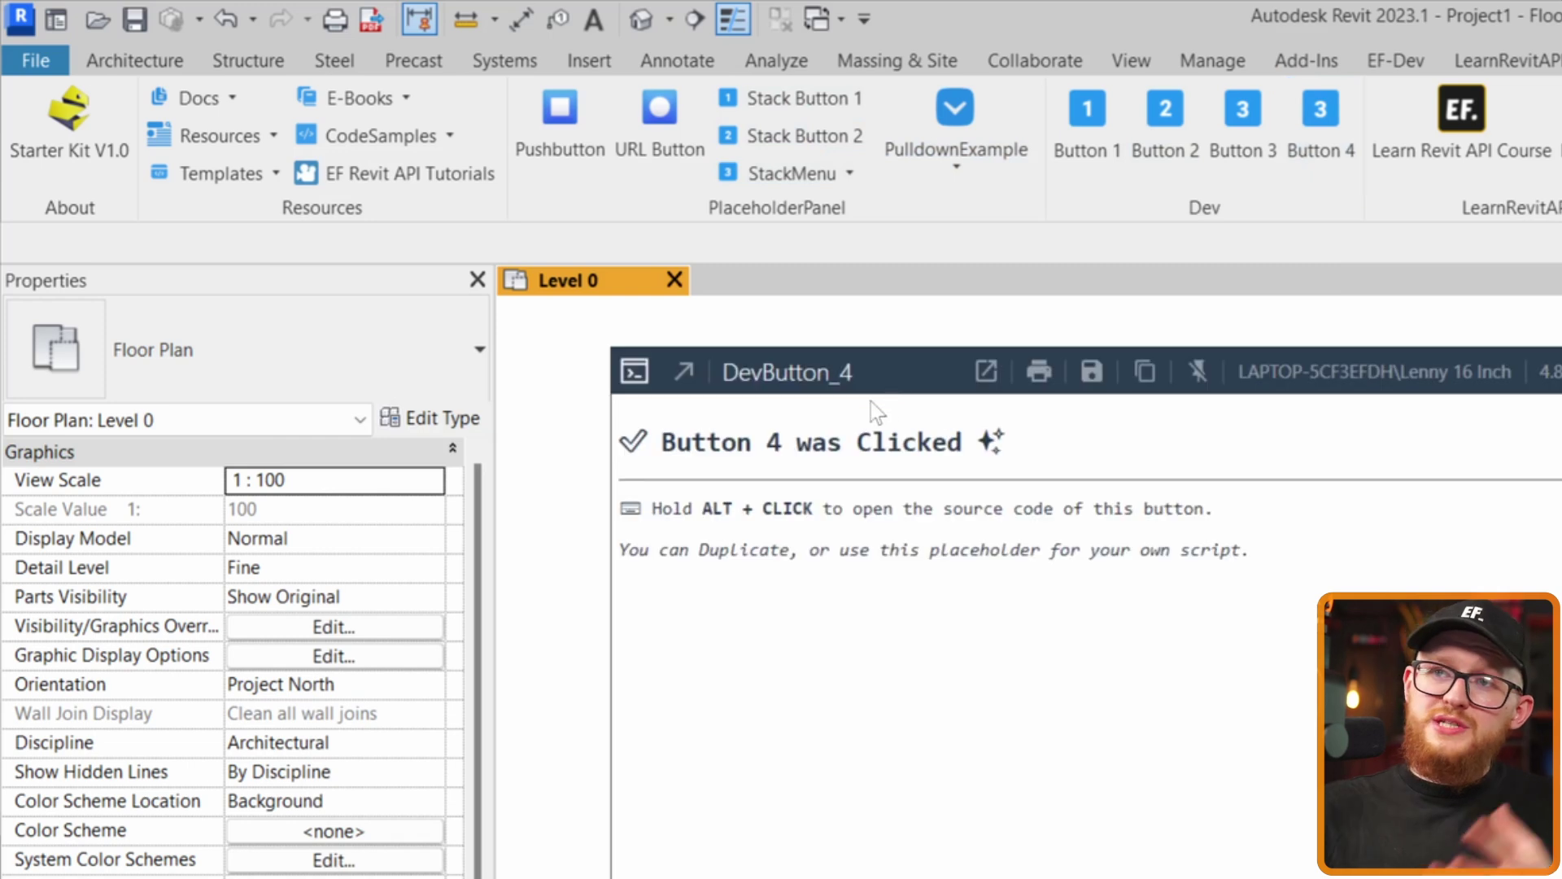
drag(666, 444, 920, 425)
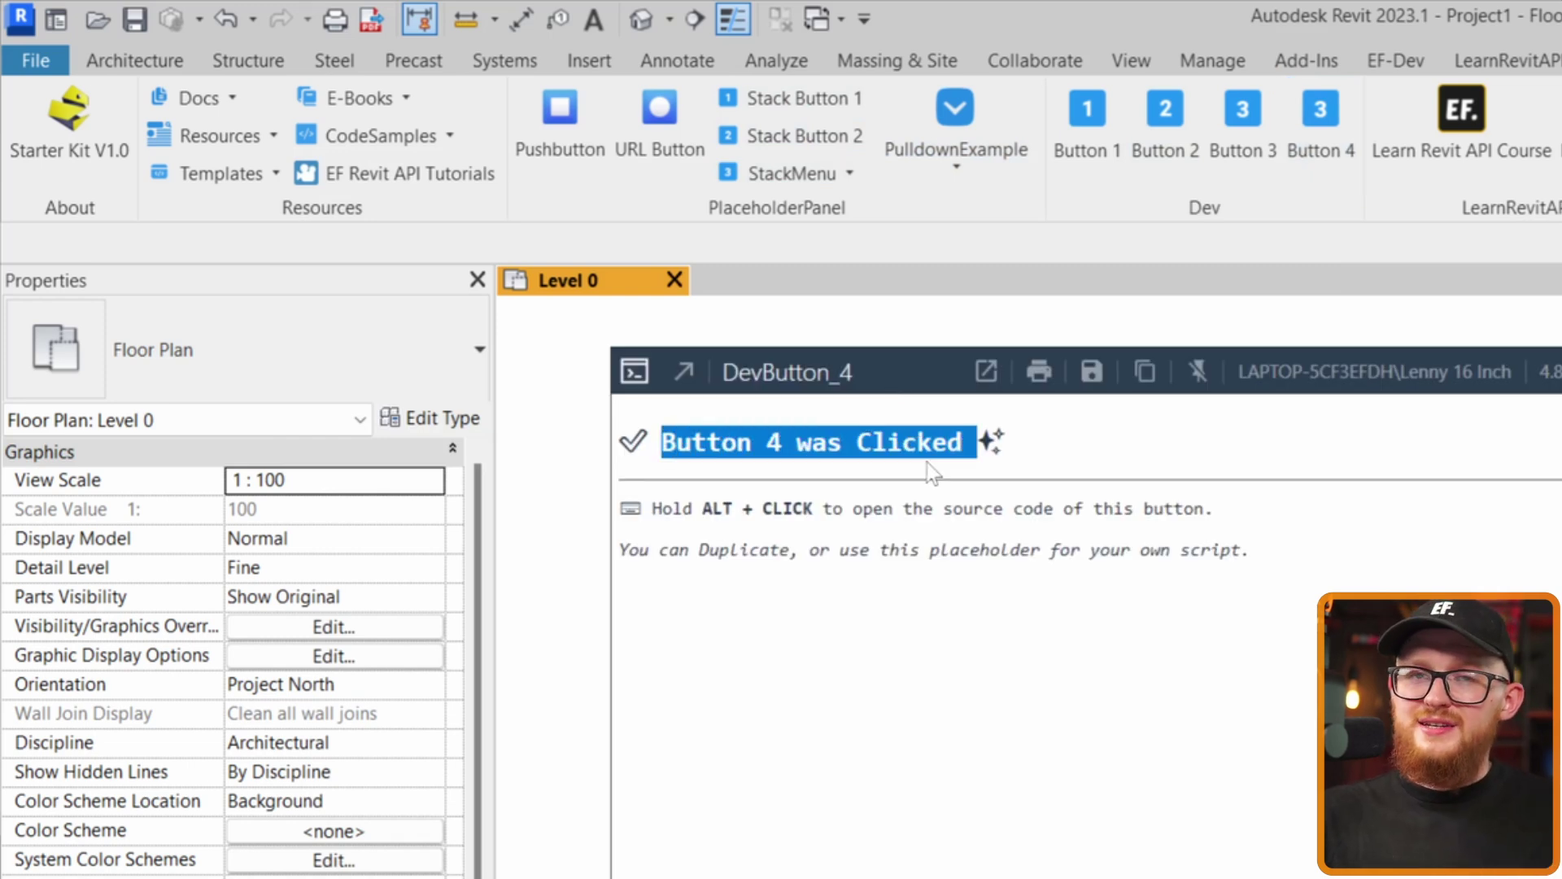
drag(655, 442, 722, 521)
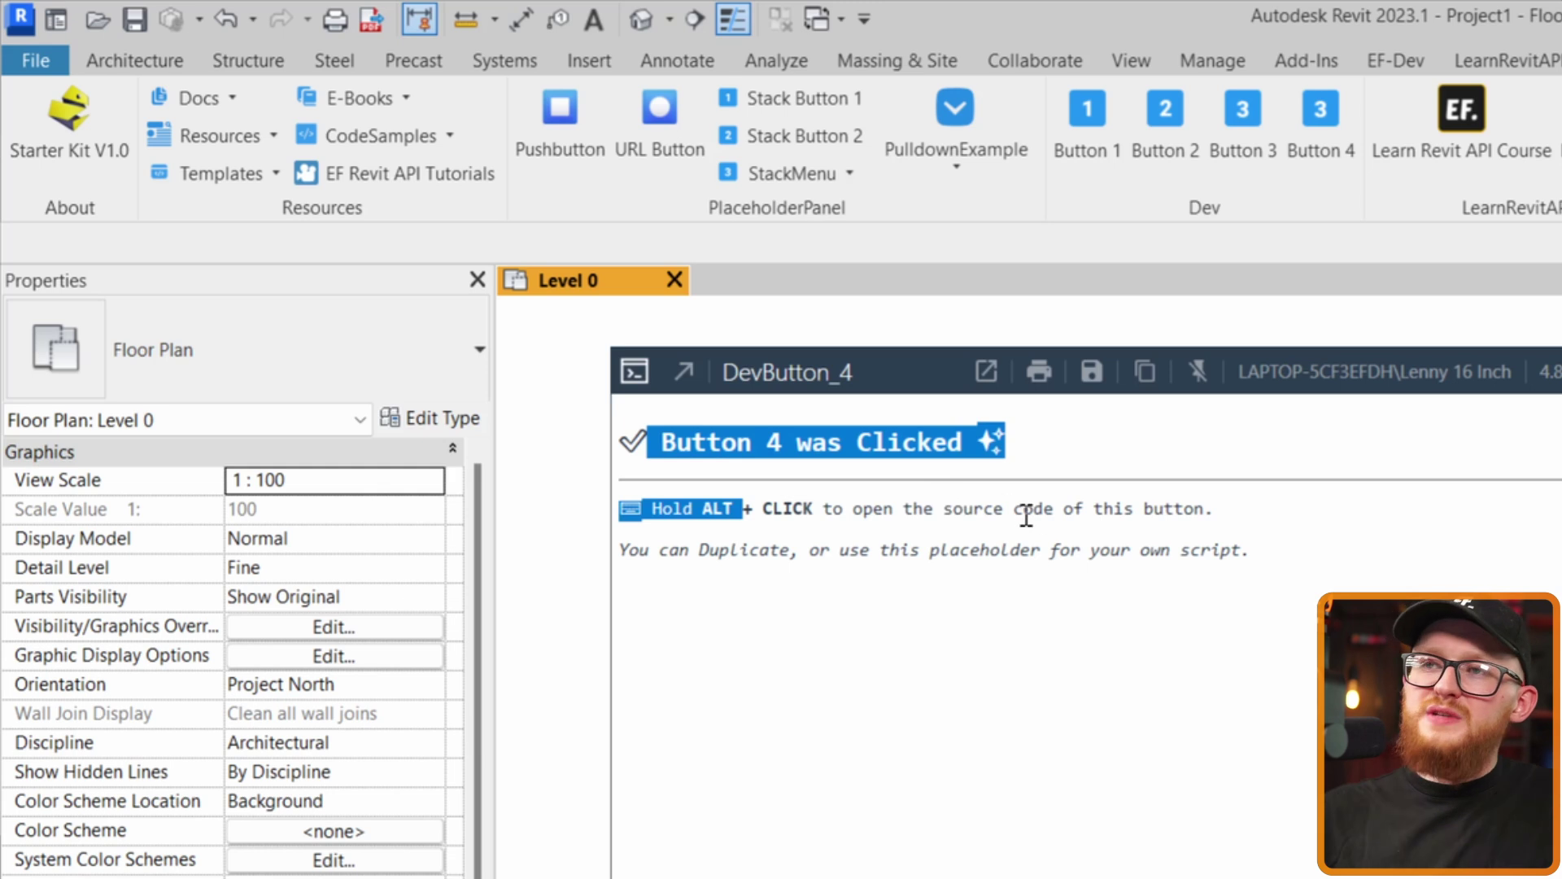
drag(1002, 509, 1185, 506)
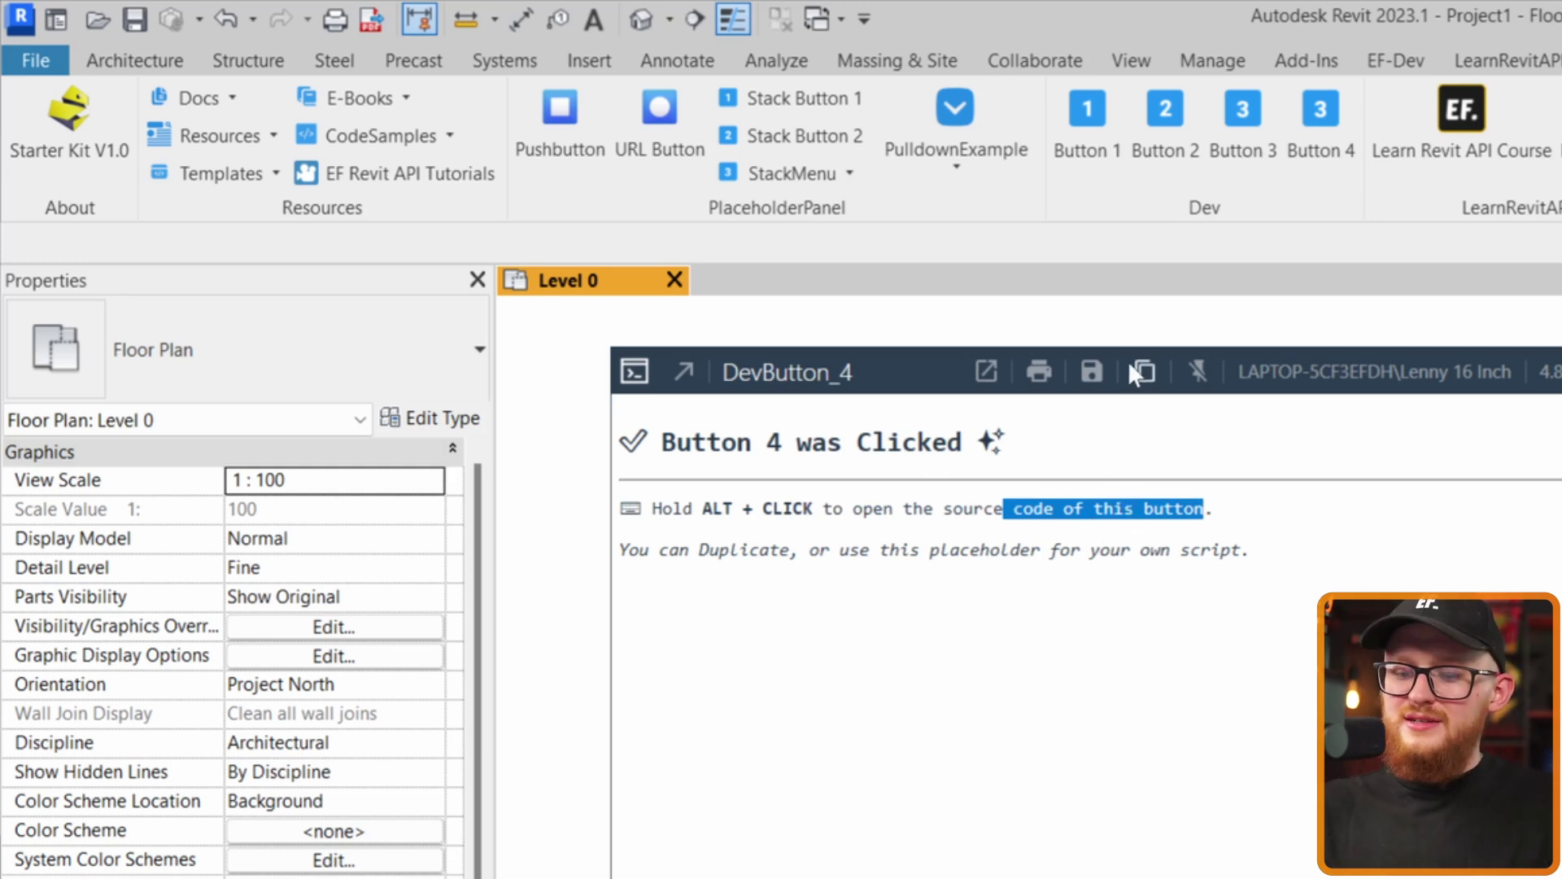
key(Escape)
Step: Alt+click Button 1 to open its source folder with script.py and icon.png
key(alt)
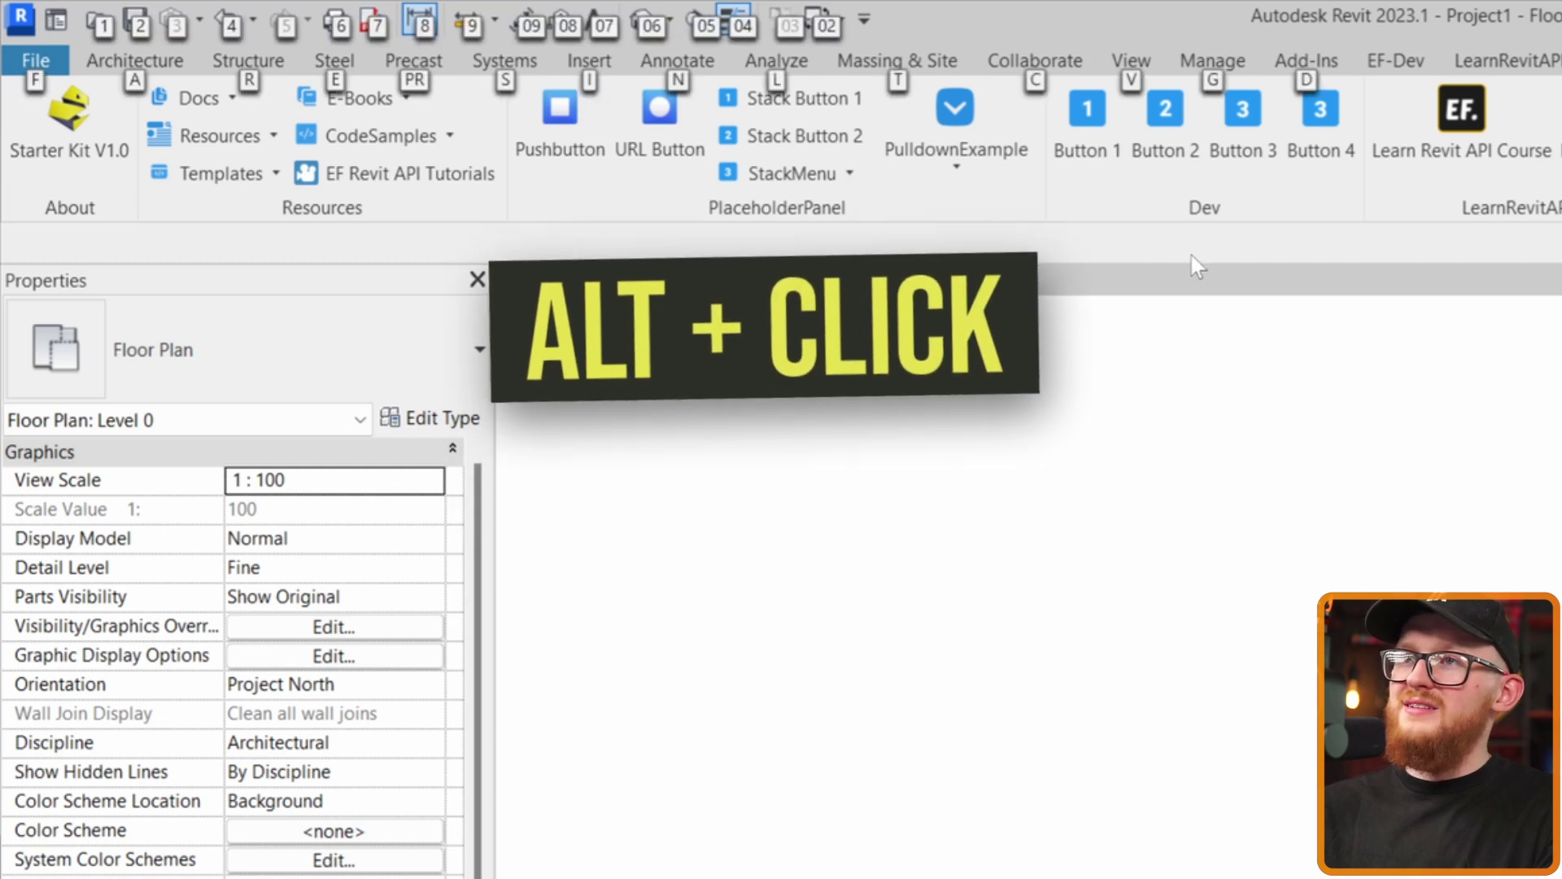
alt+click(1100, 145)
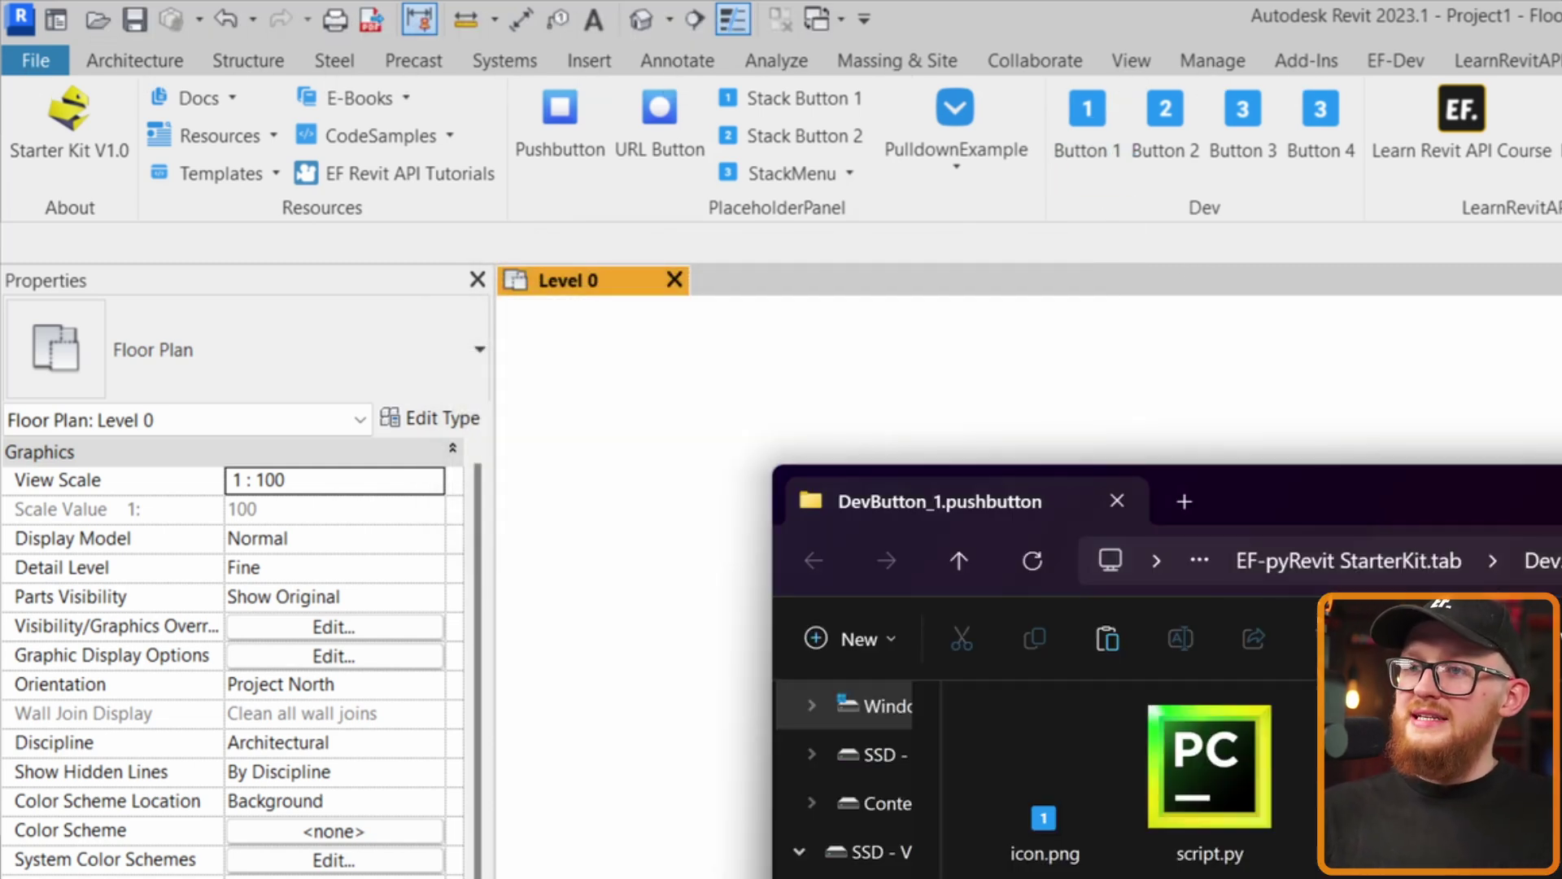
click(1238, 773)
click(1064, 798)
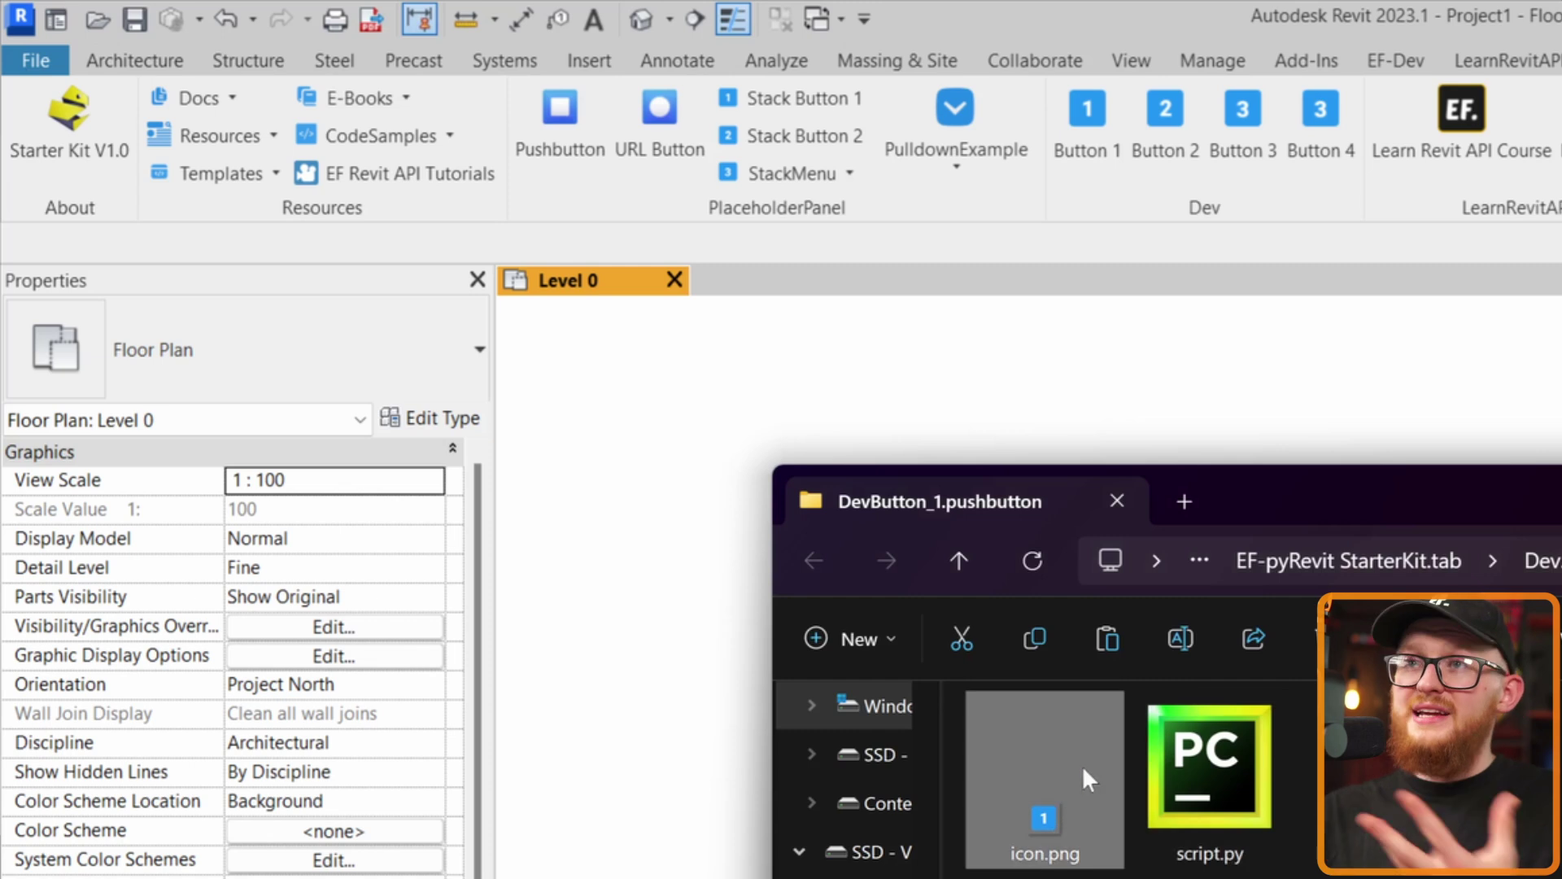
drag(1345, 495, 1117, 255)
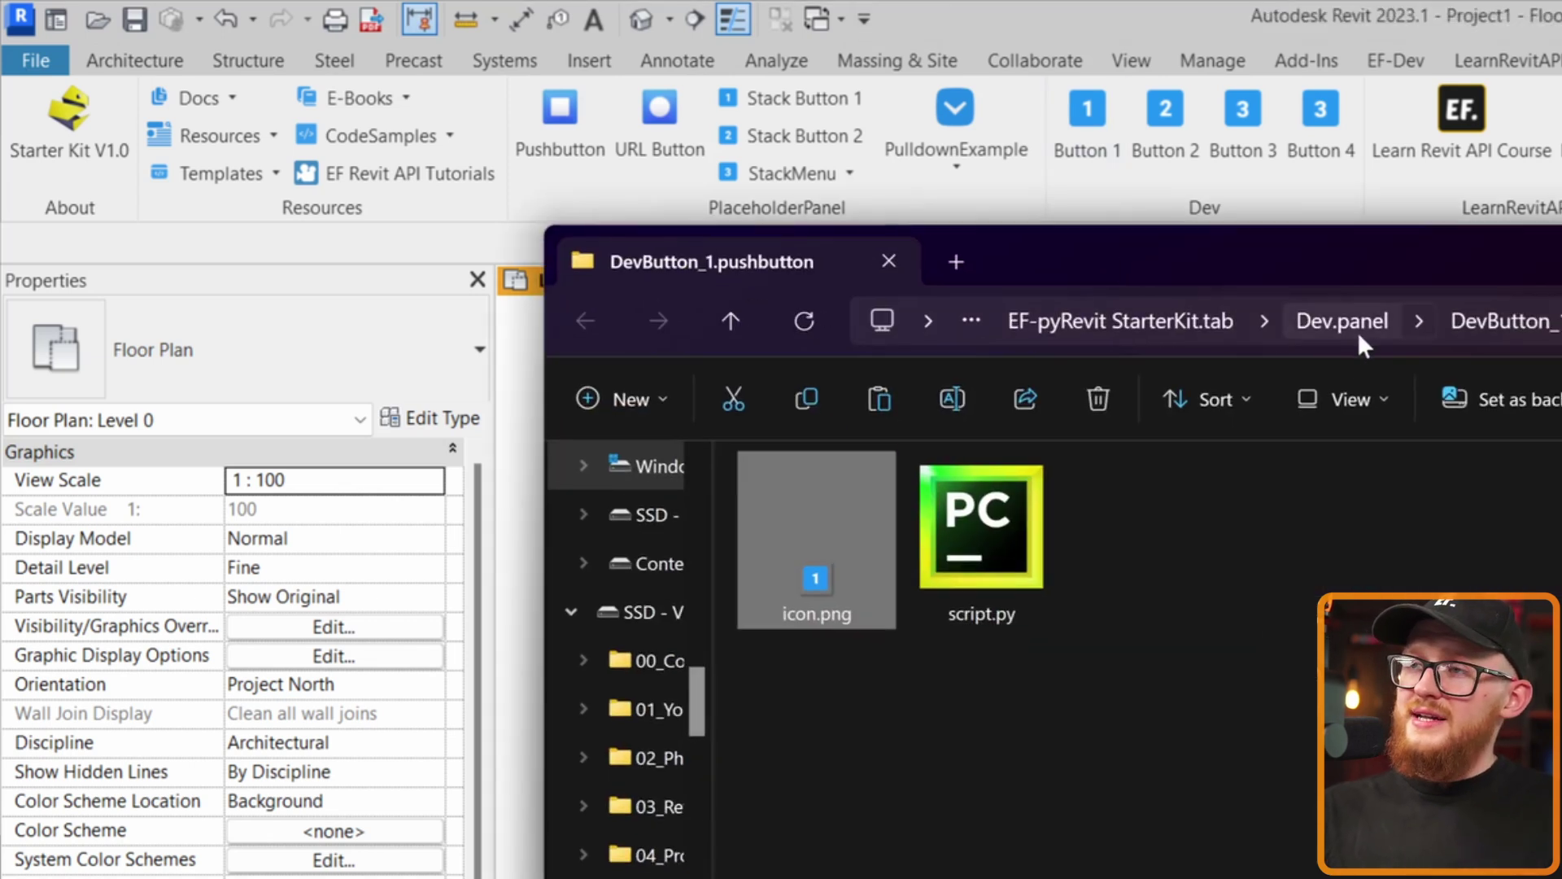
Step: Go up to Dev.panel and look over the DevButton_2 to DevButton_4 folders
click(1337, 335)
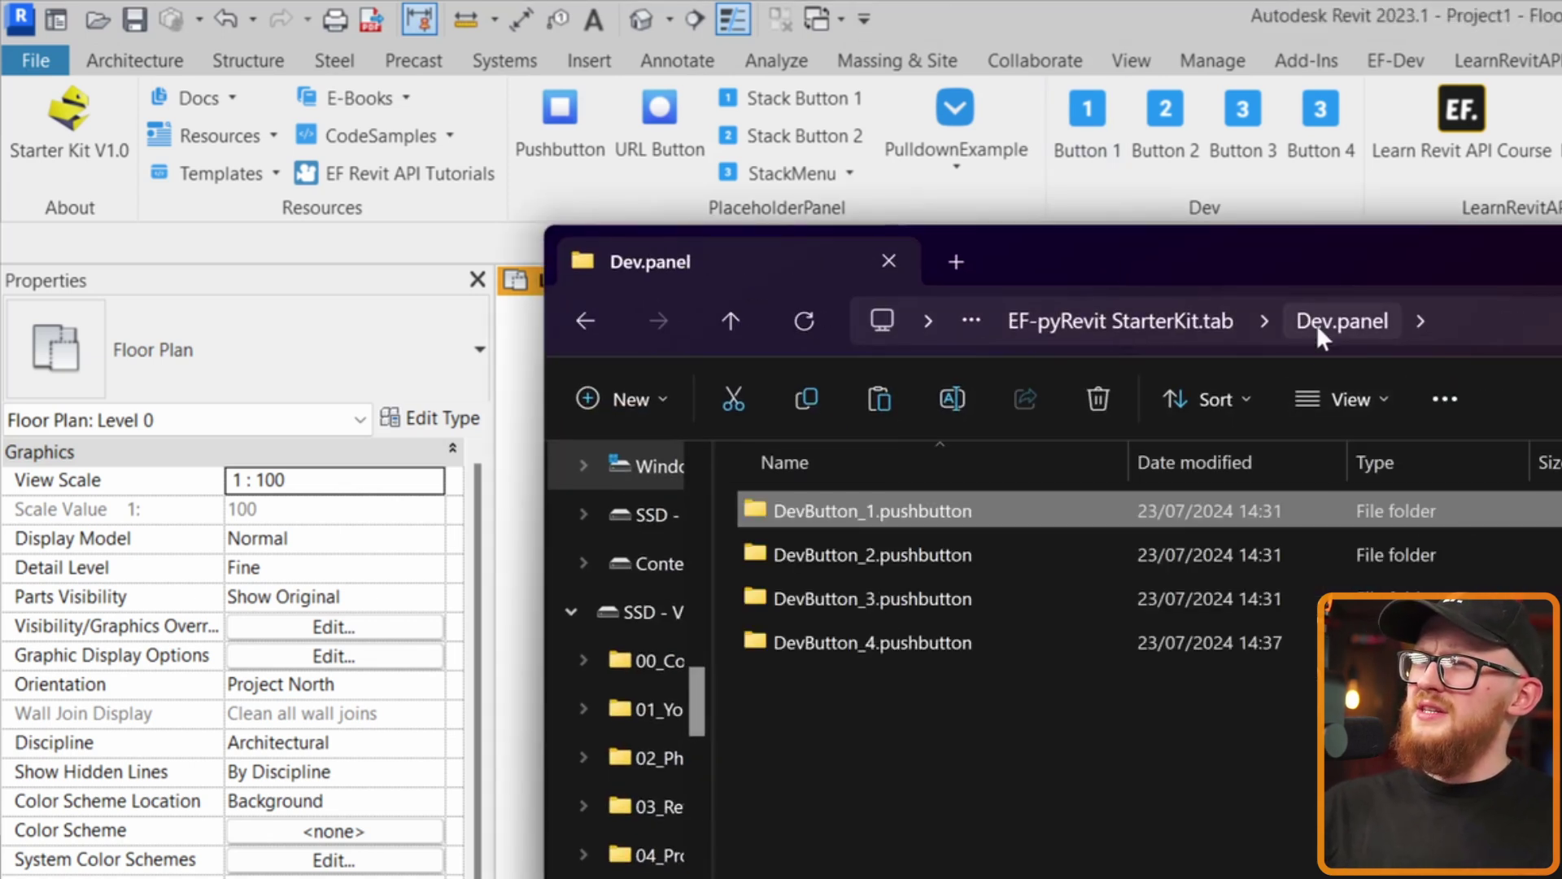
click(852, 559)
click(851, 601)
click(853, 647)
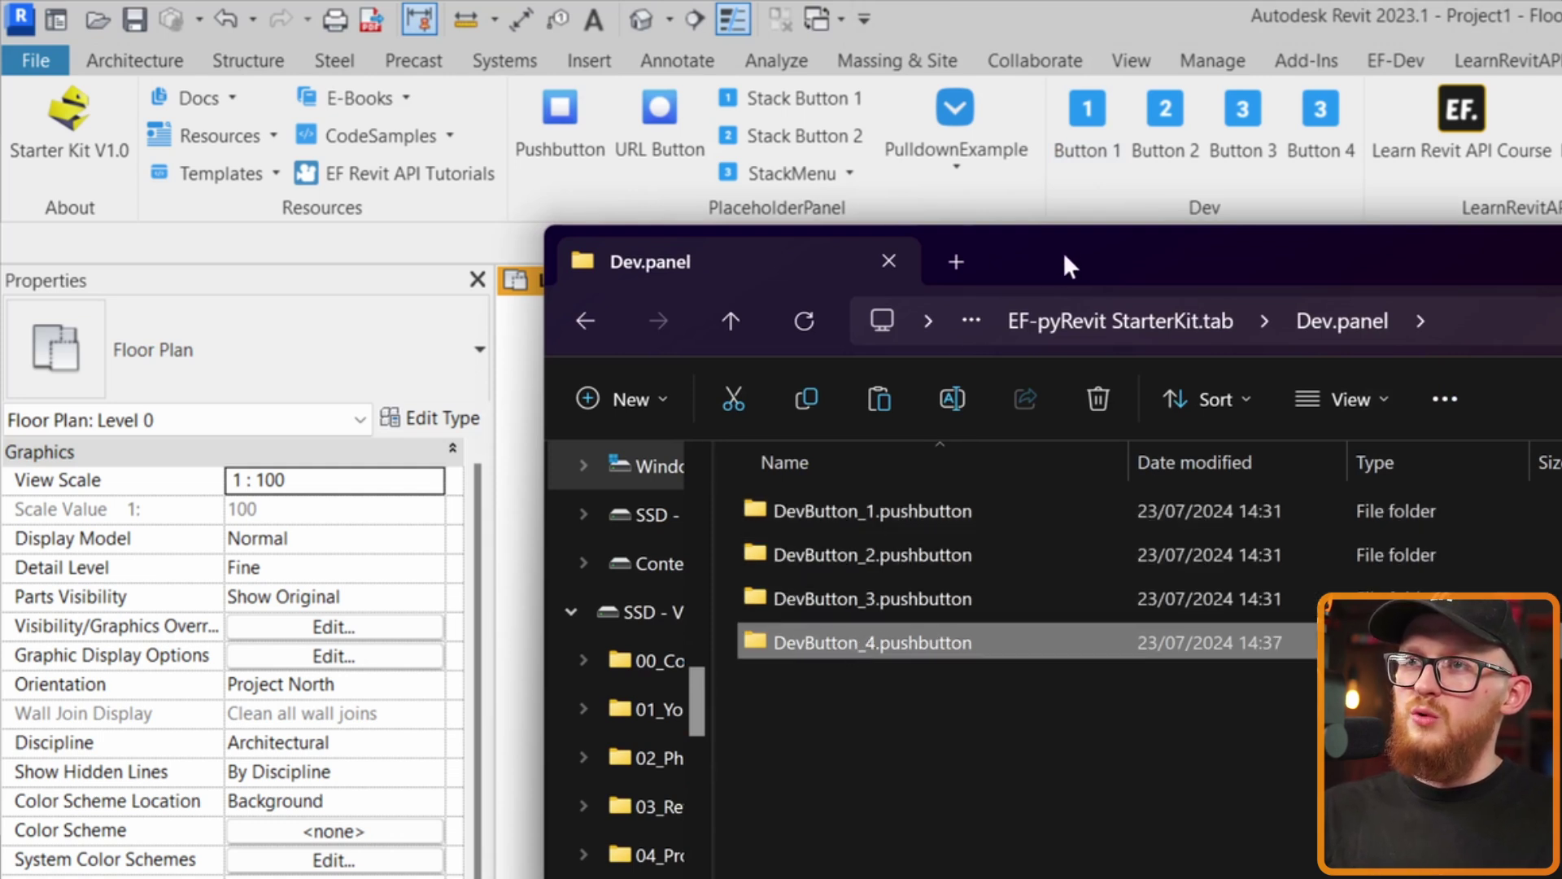
drag(1063, 251, 1063, 402)
click(1201, 216)
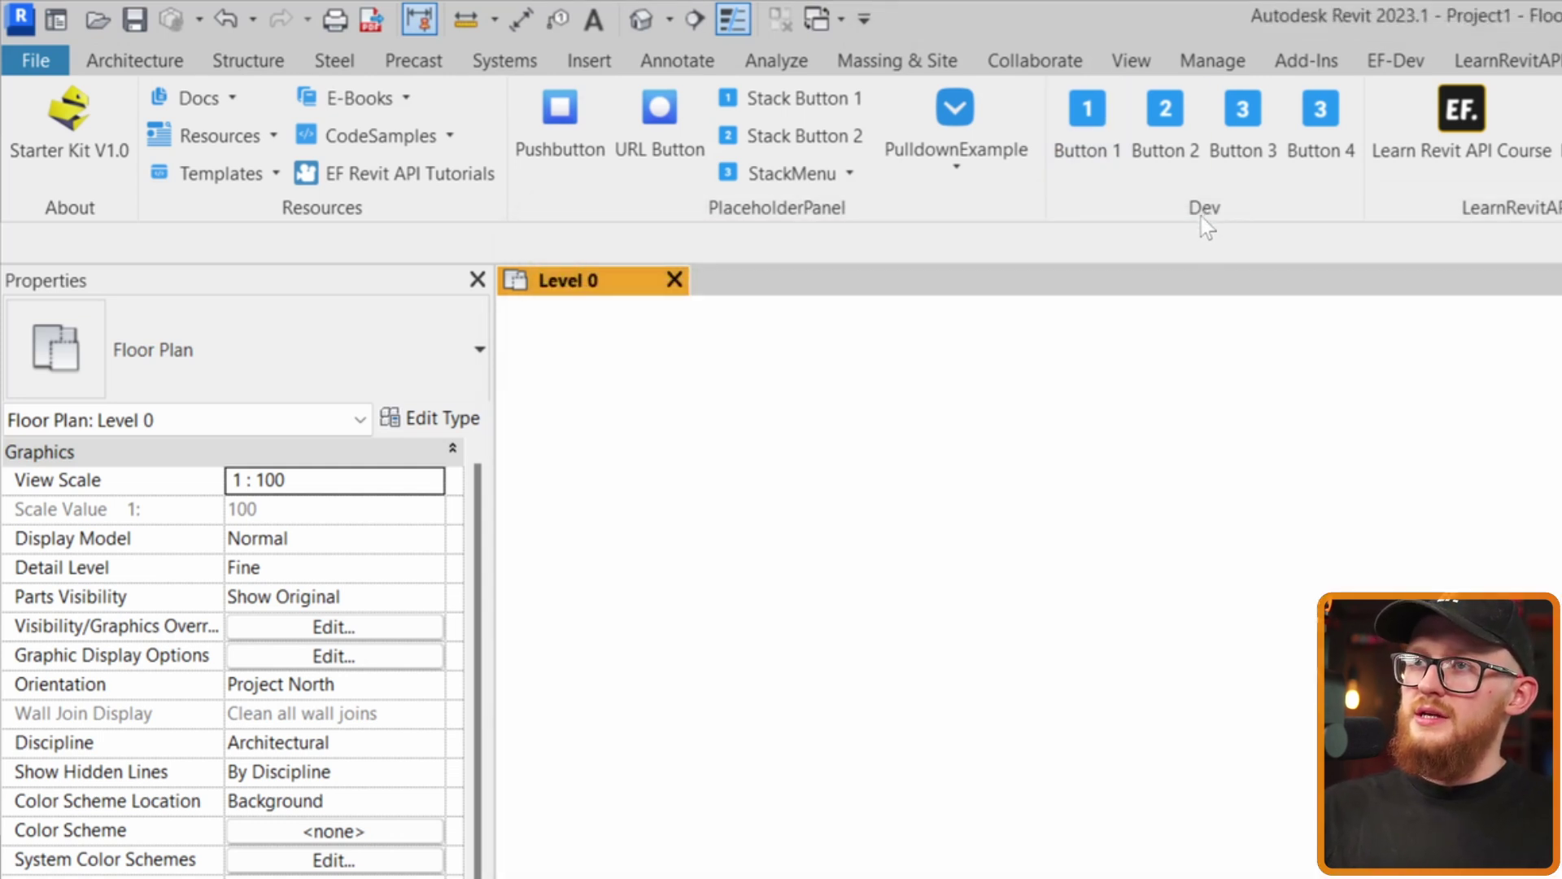
mouse_move(1093, 126)
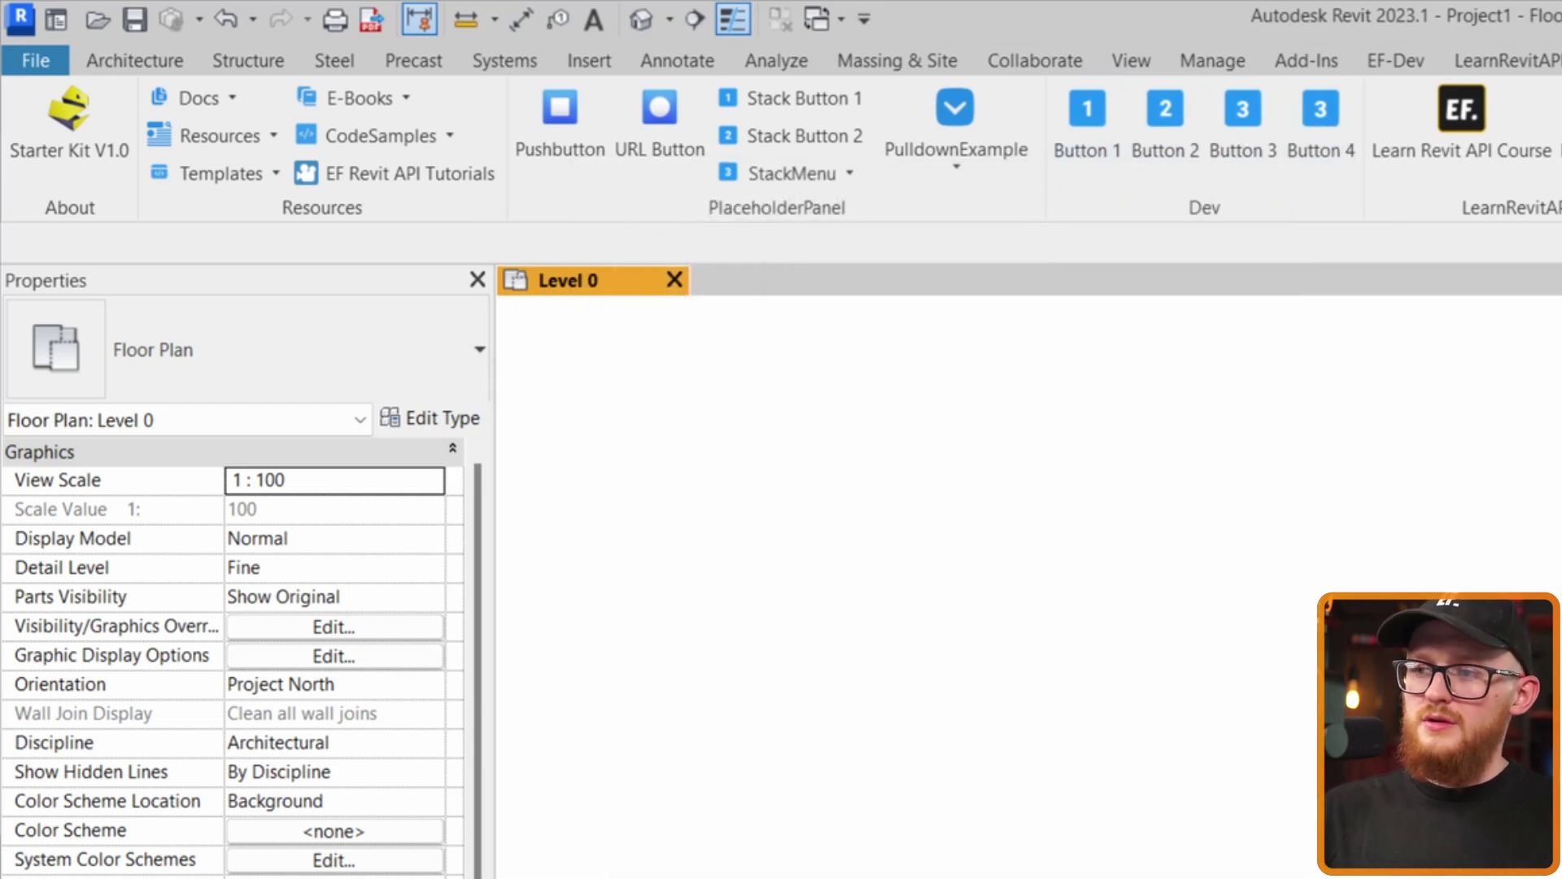
key(alt+Tab)
Step: Go up to EF-pyRevit StarterKit.tab and look over the PlaceholderPanel and Resources panel folders
click(1120, 389)
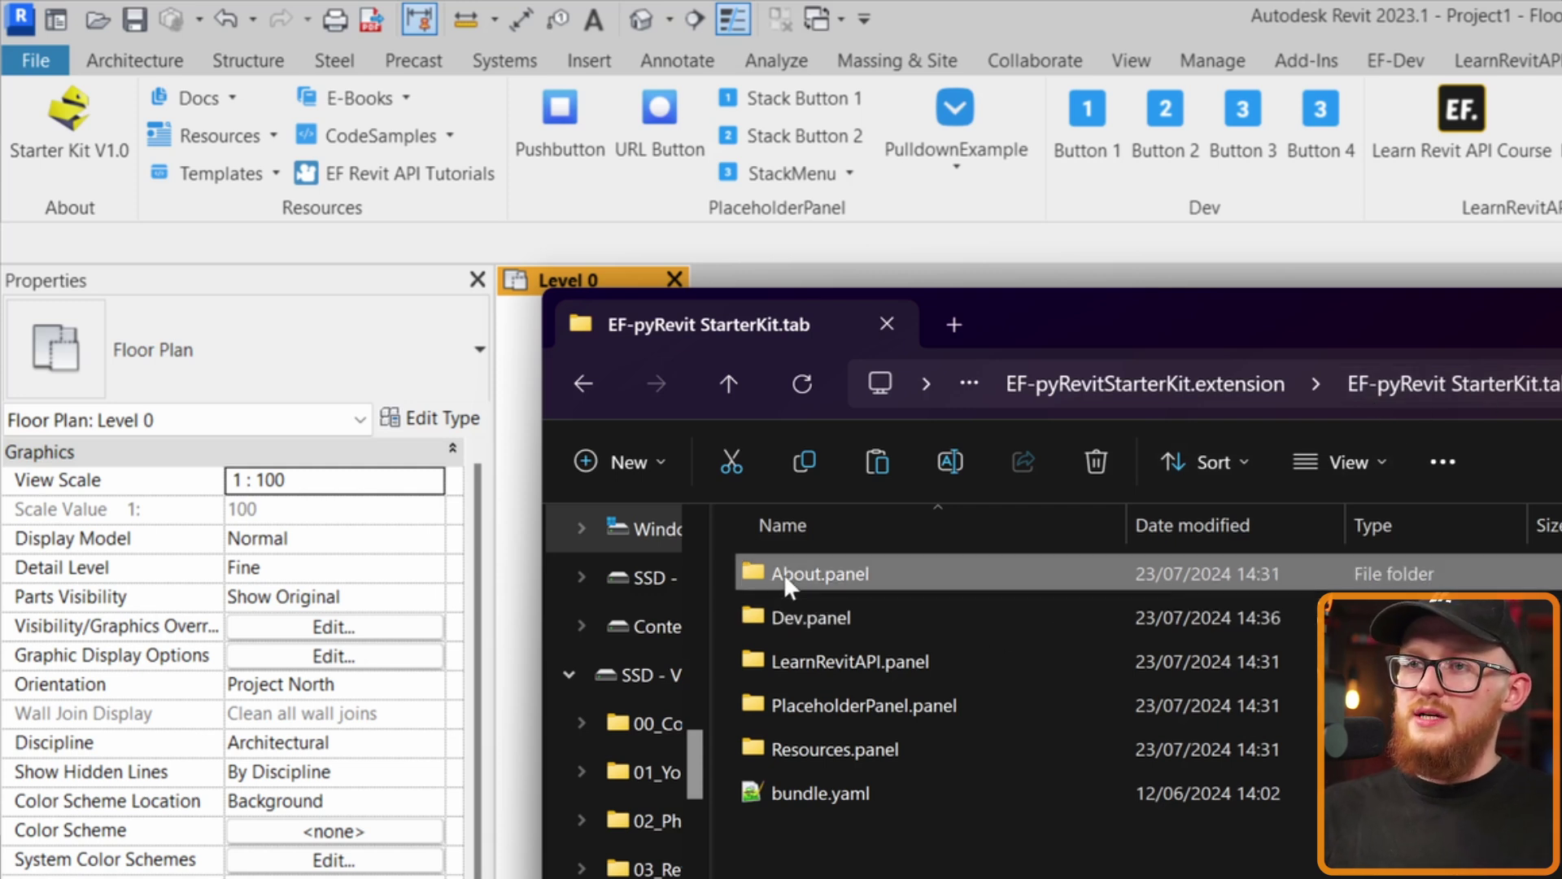
click(827, 691)
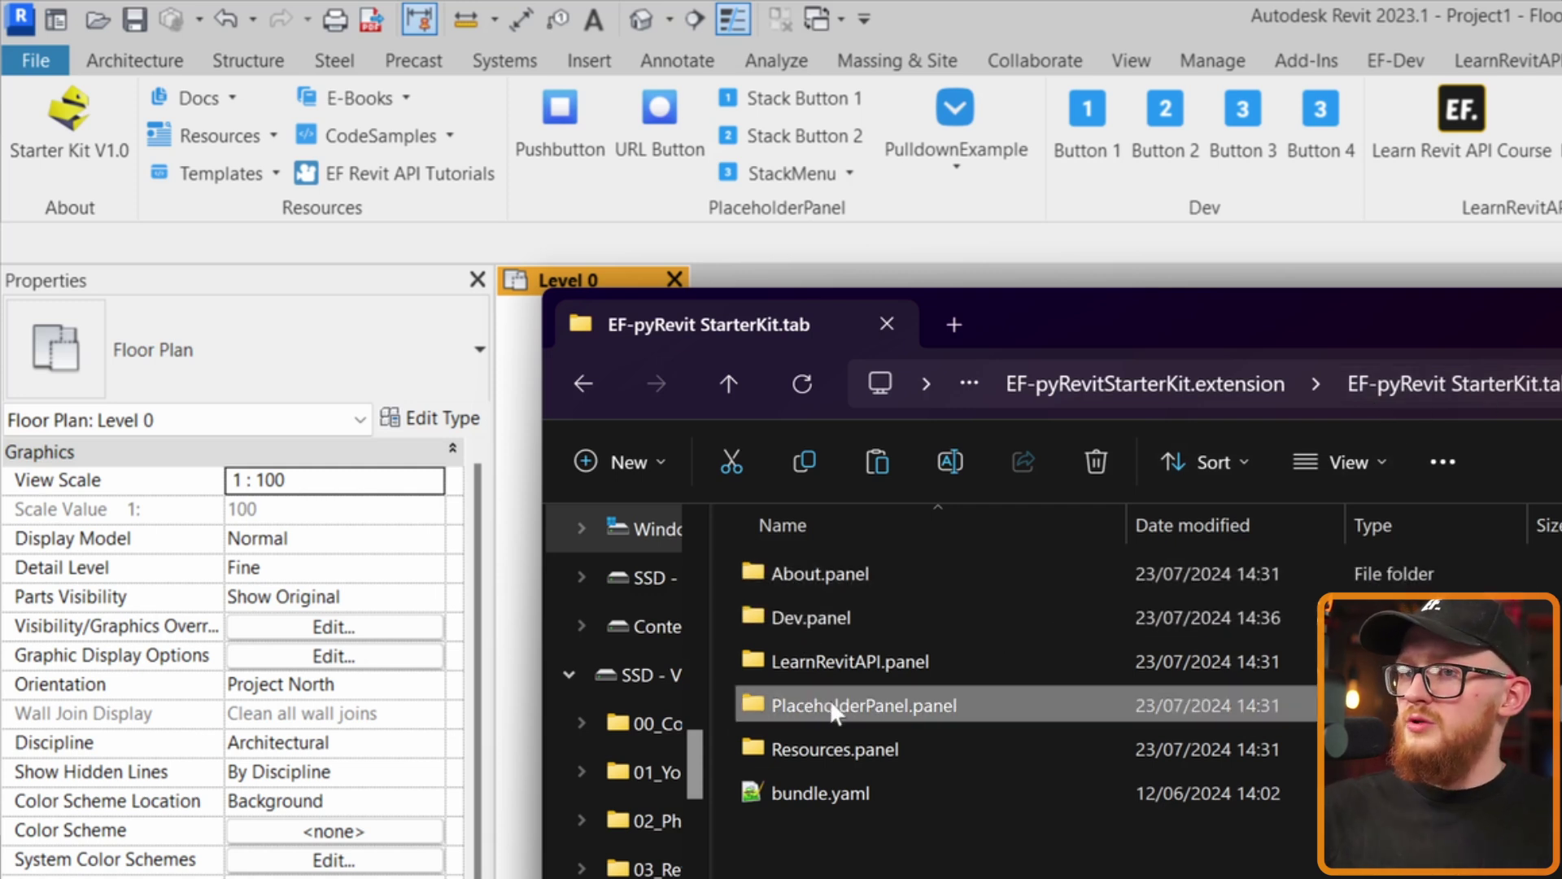
click(830, 747)
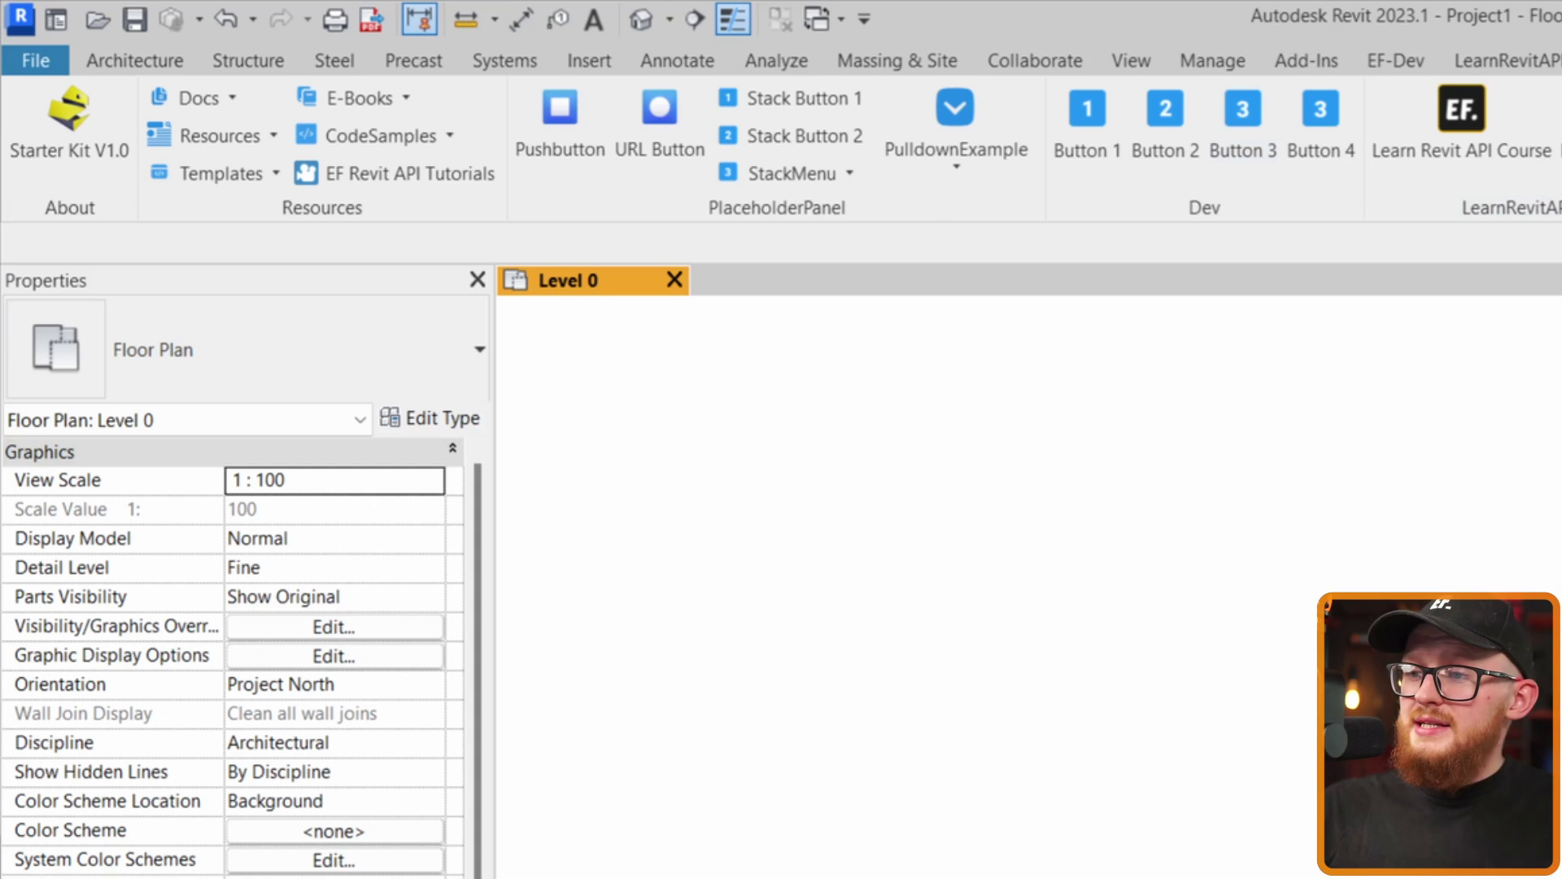
key(alt+Tab)
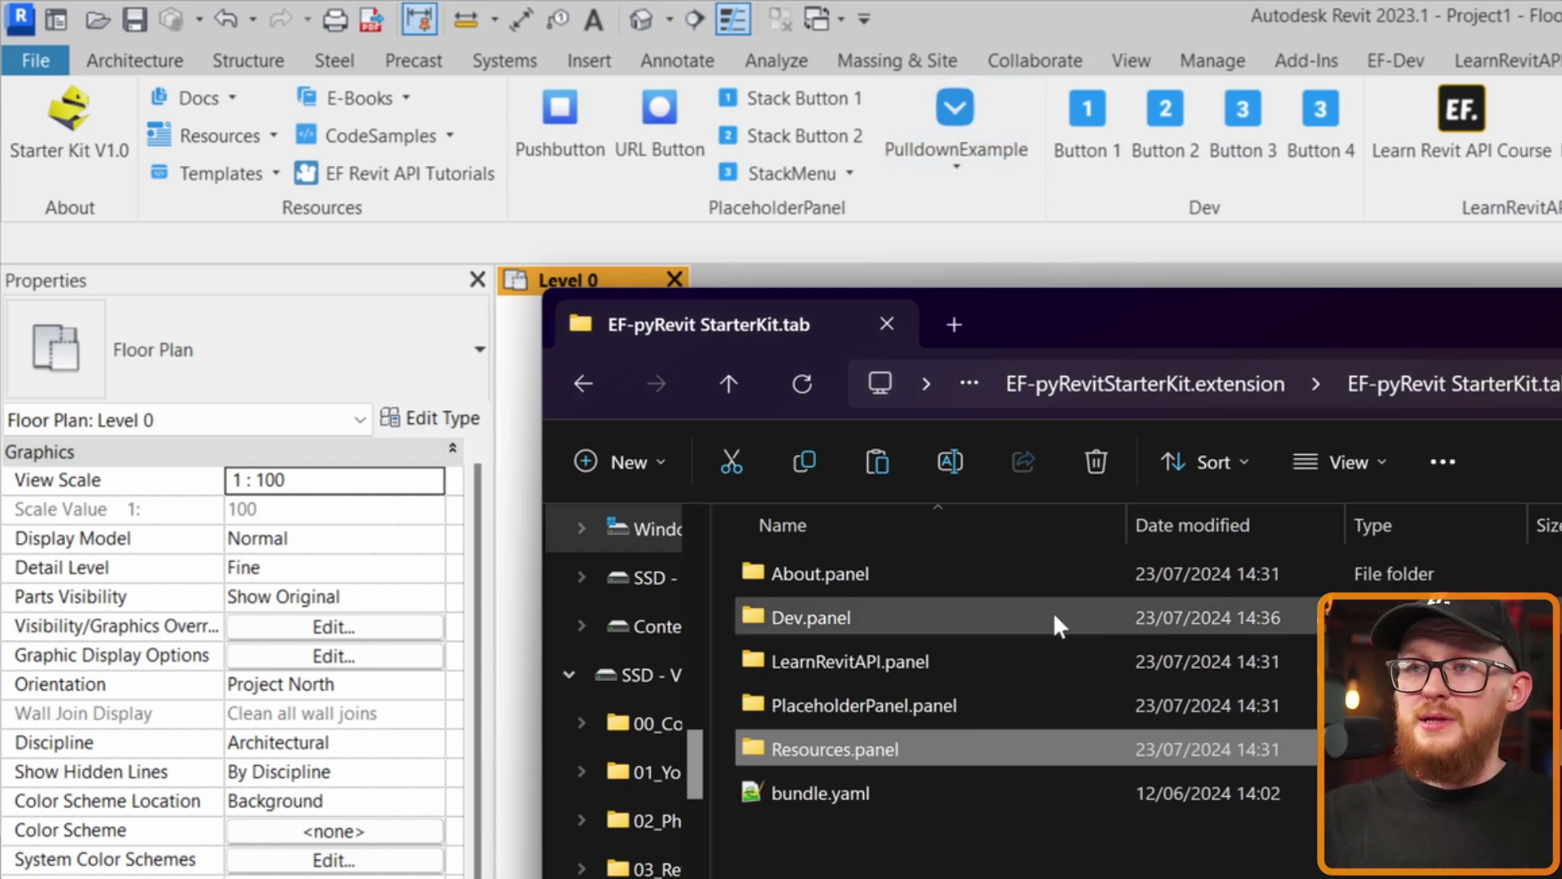
Step: Start renaming Dev.panel to show its .panel suffix, cancel, then open Dev.panel
click(900, 616)
click(901, 617)
key(End)
key(shift+Left)
key(shift+Left)
key(shift+Left)
key(shift+Left)
key(shift+Left)
key(shift+Left)
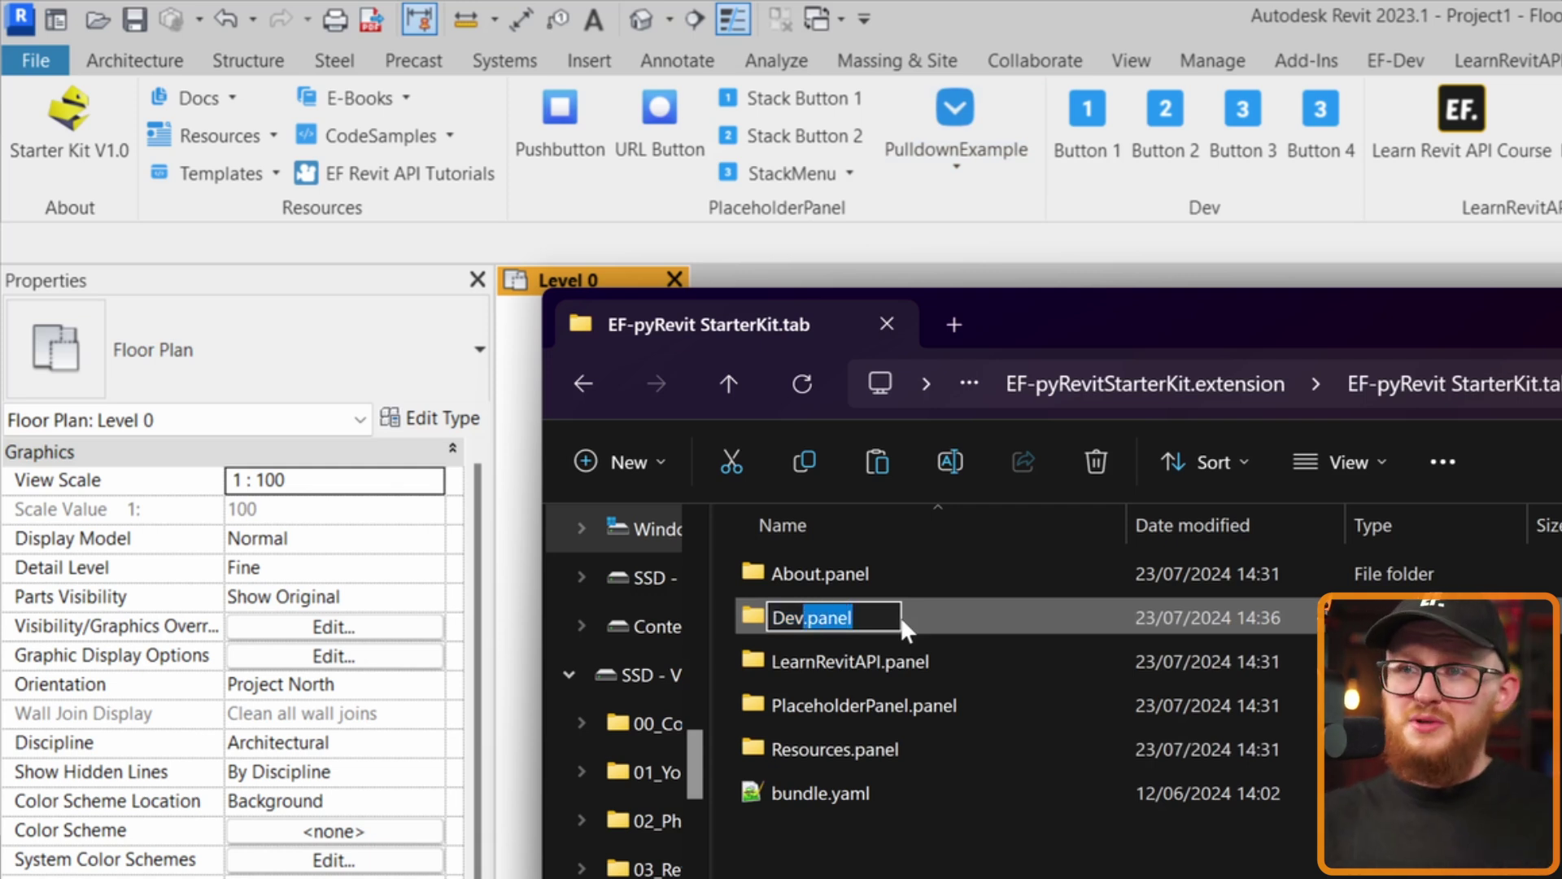
key(Escape)
double_click(817, 625)
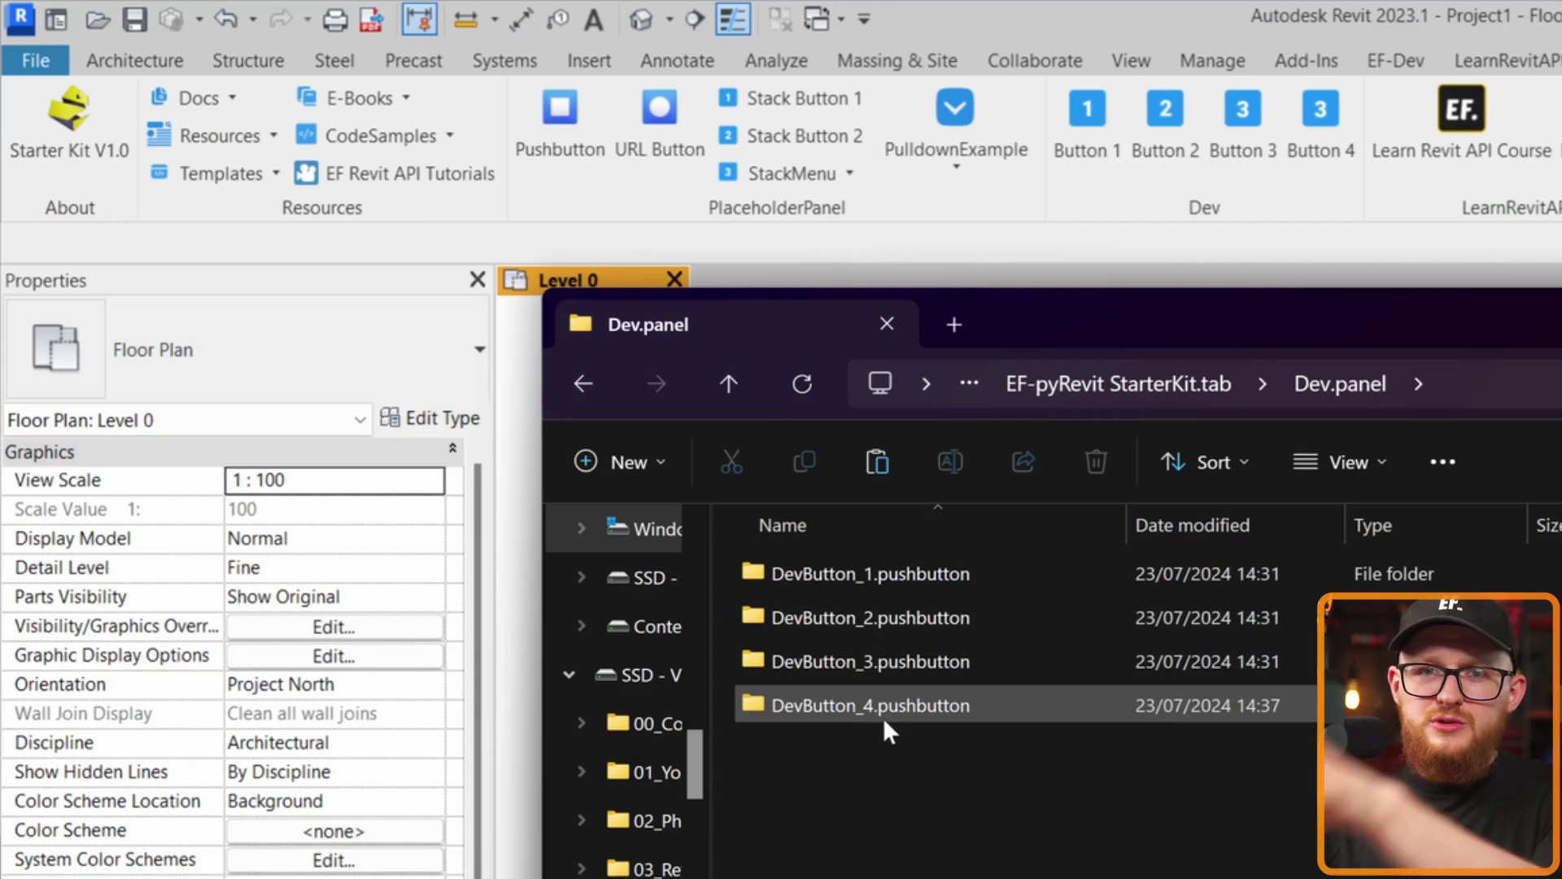
click(911, 708)
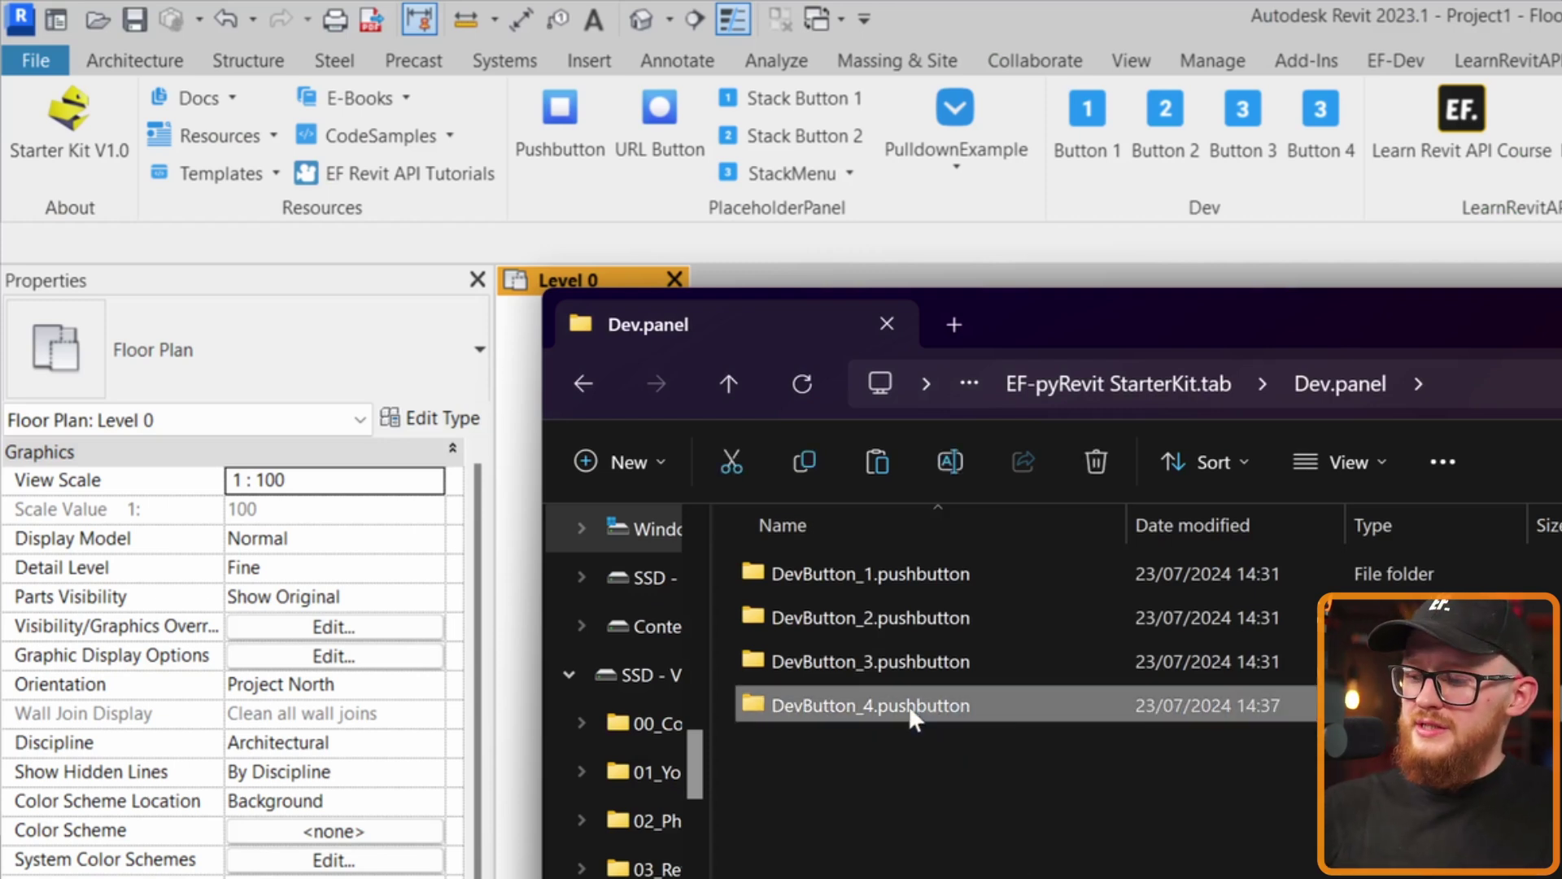
Step: In PlaceholderPanel.panel, duplicate the PushbuttonExample.pushbutton folder
click(1169, 385)
double_click(822, 693)
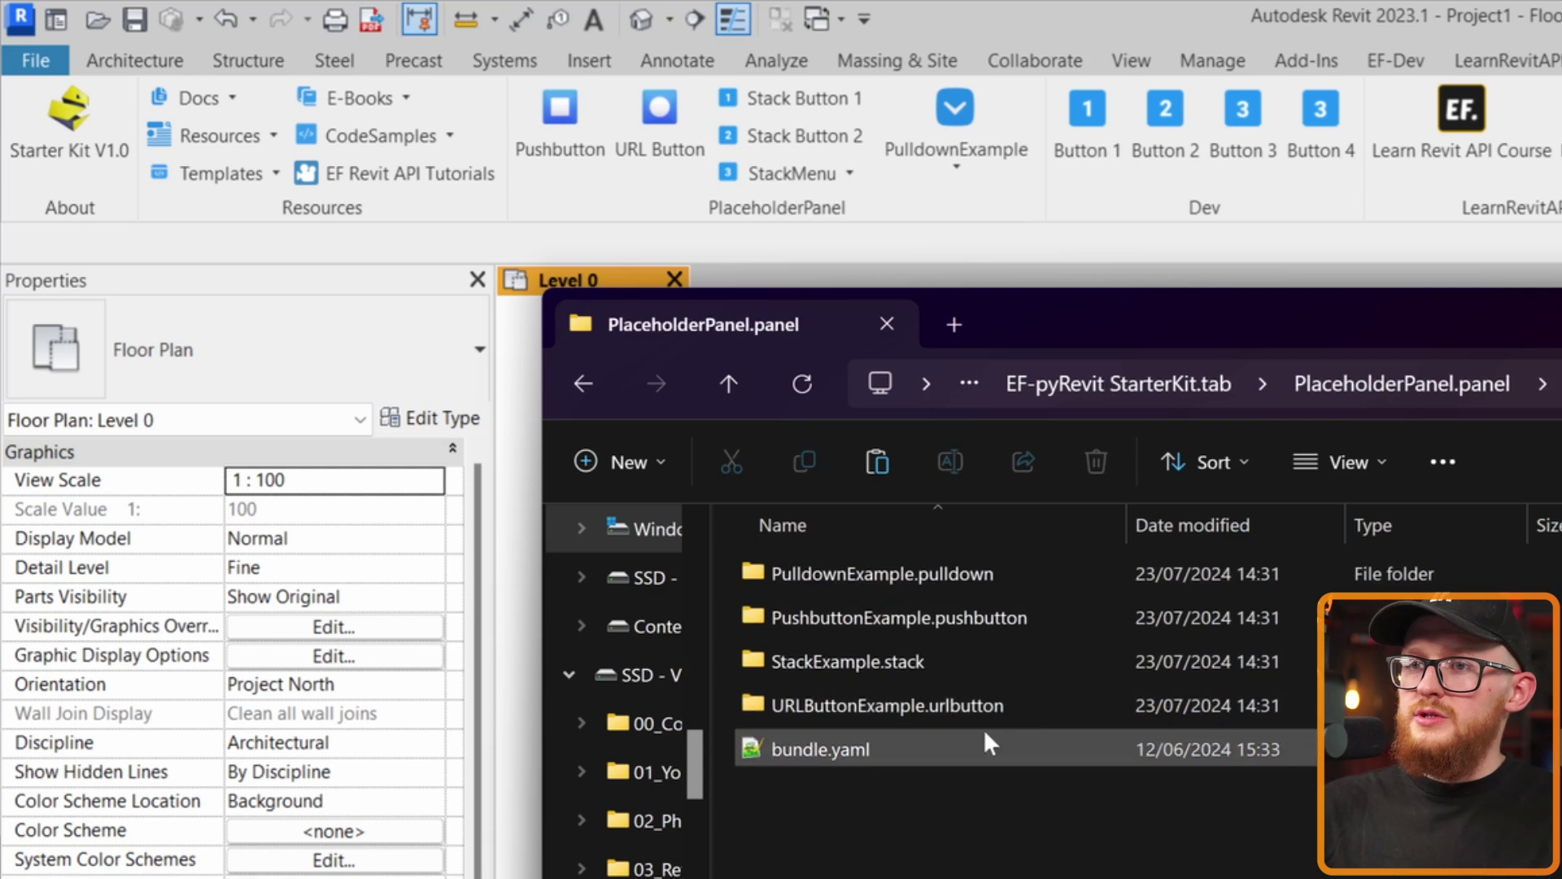
click(842, 625)
key(ctrl+c)
key(ctrl+v)
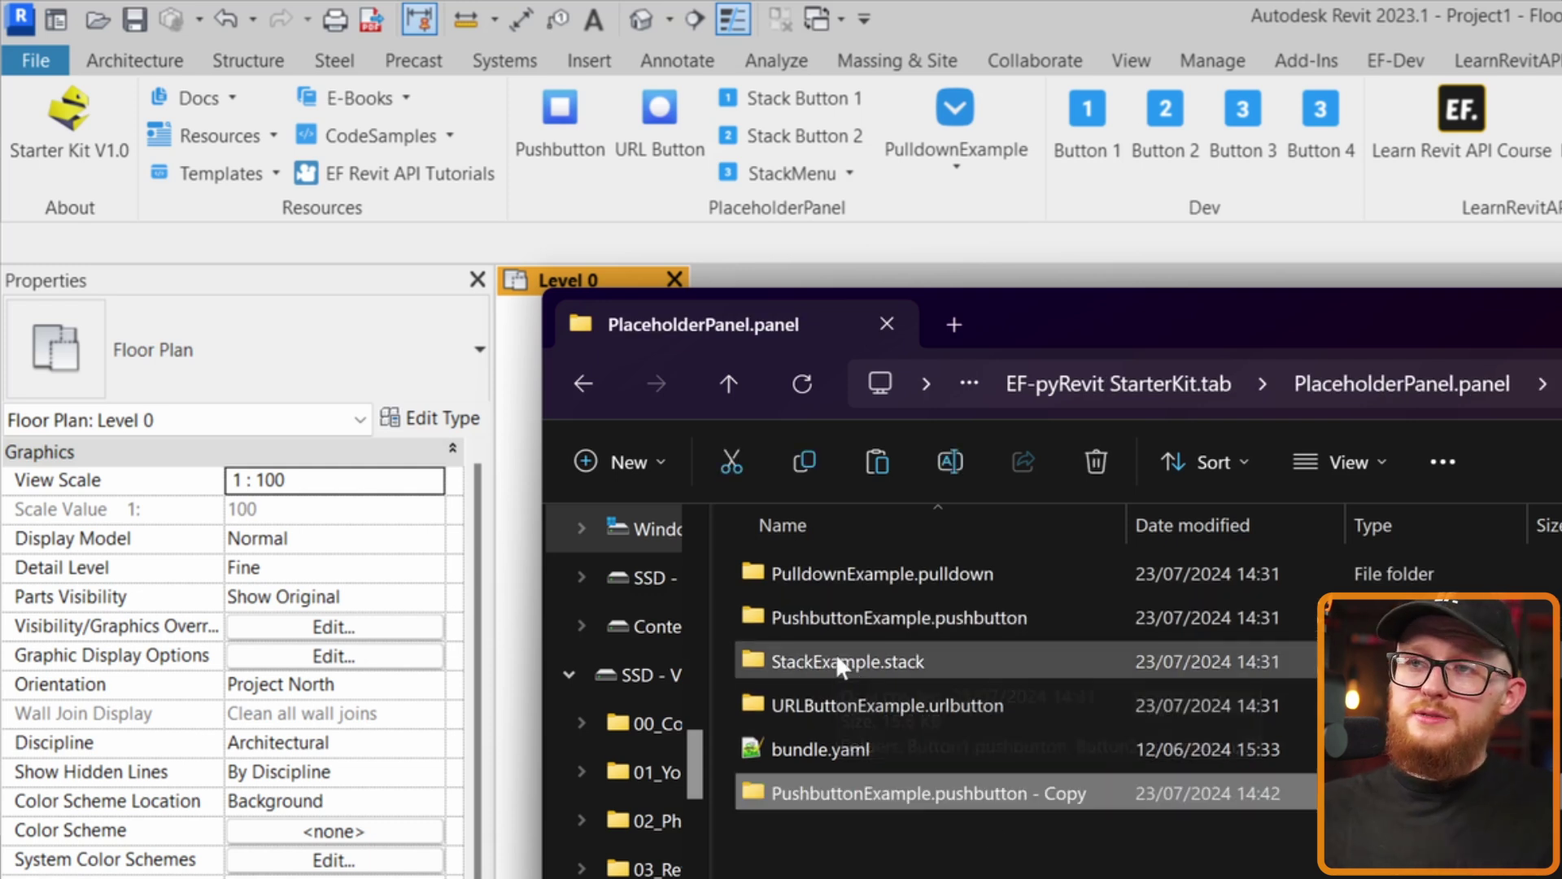
Step: Rename the copy PushbuttonExample2.pushbutton and open its script.py
key(F2)
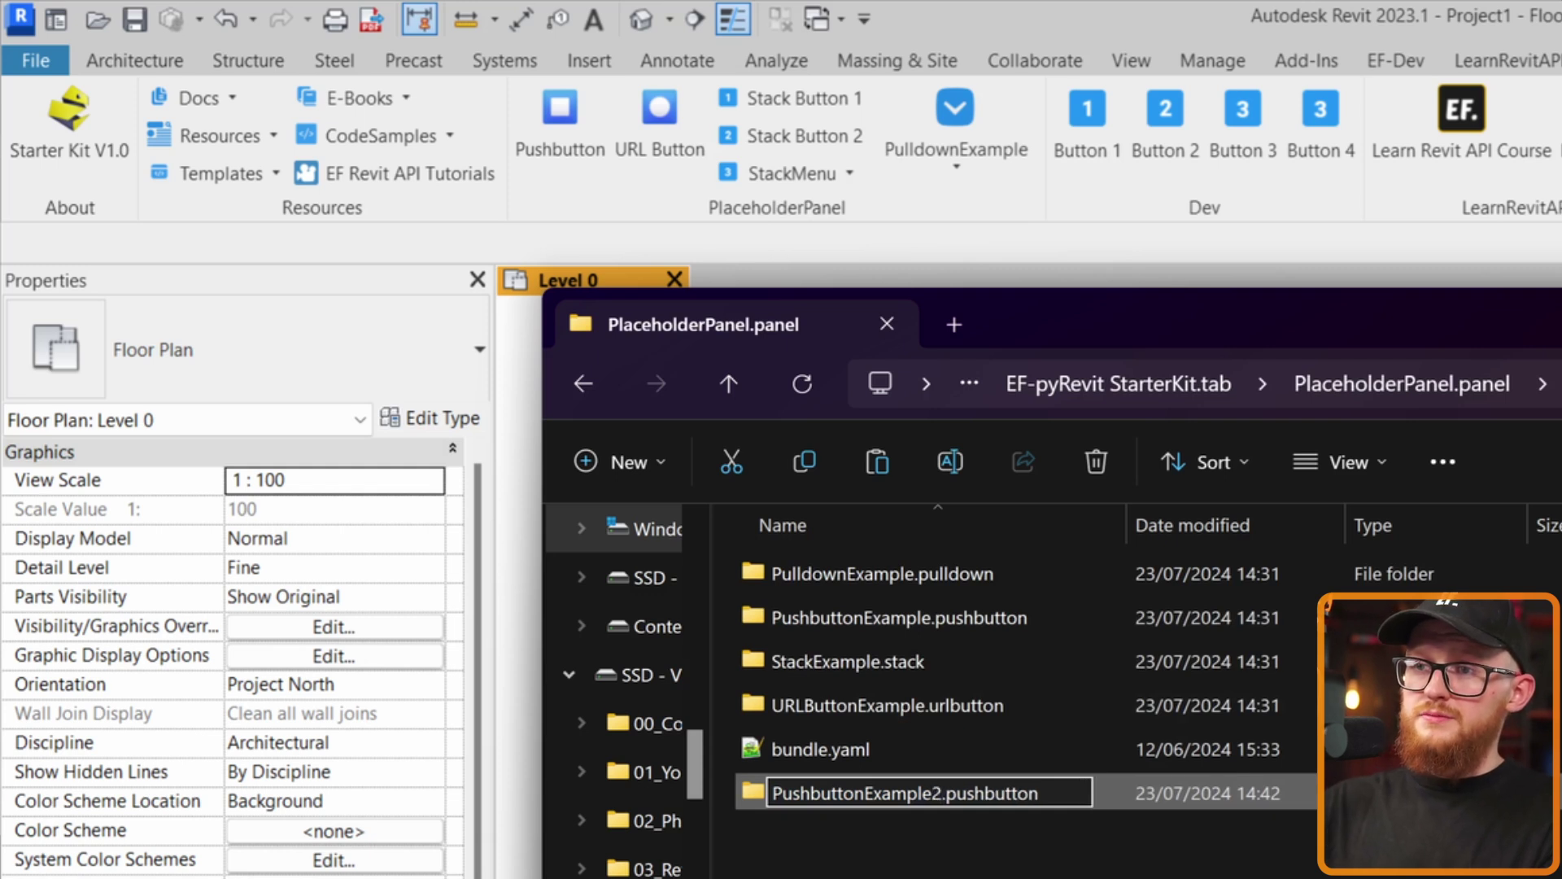
key(Return)
double_click(1031, 796)
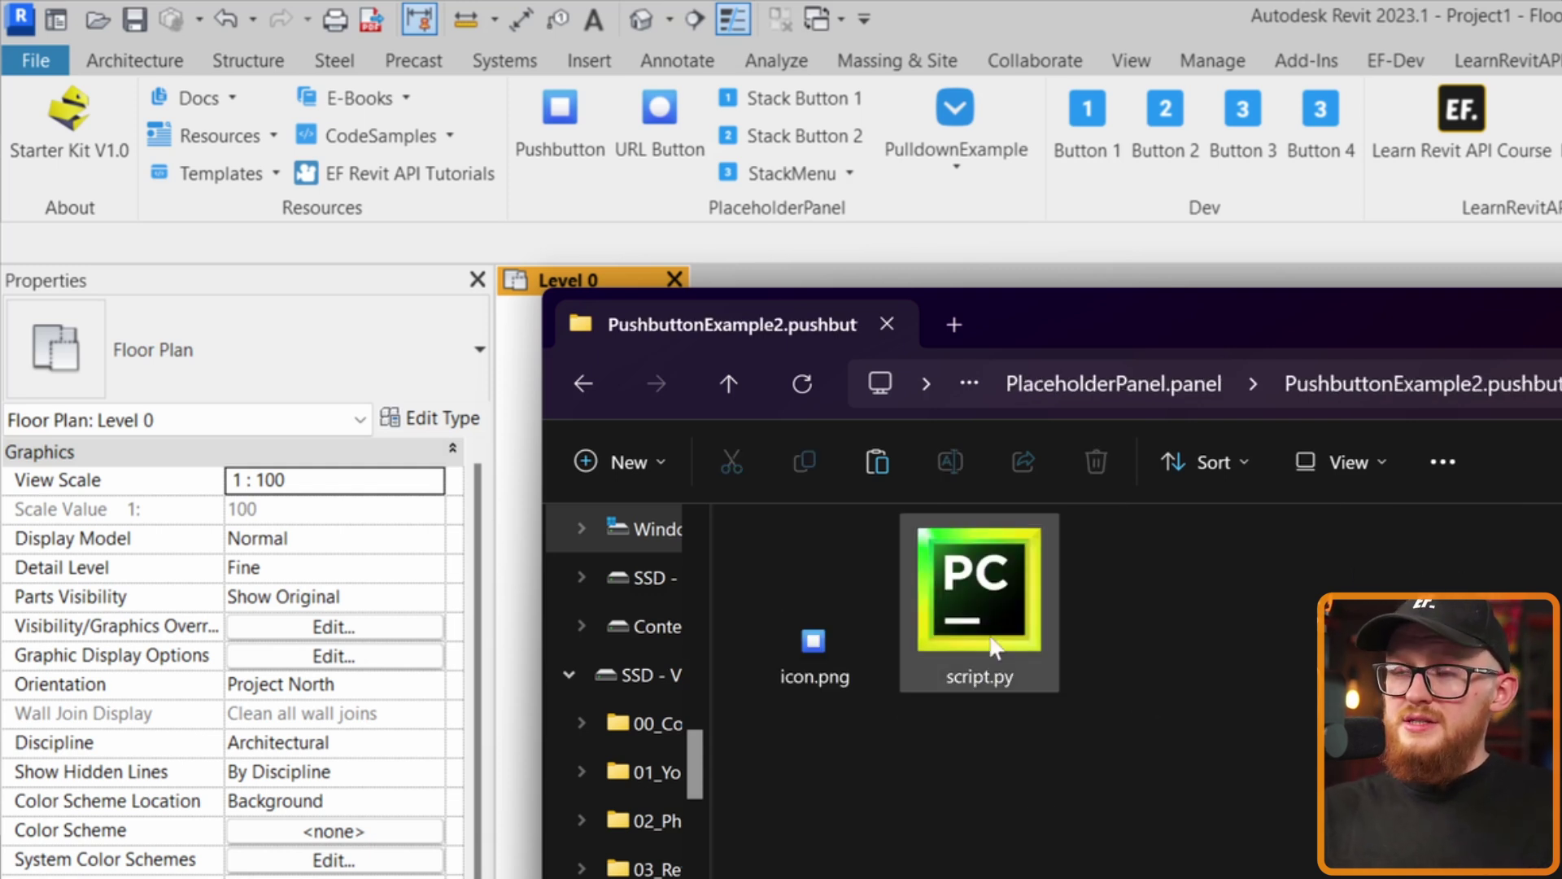
double_click(970, 578)
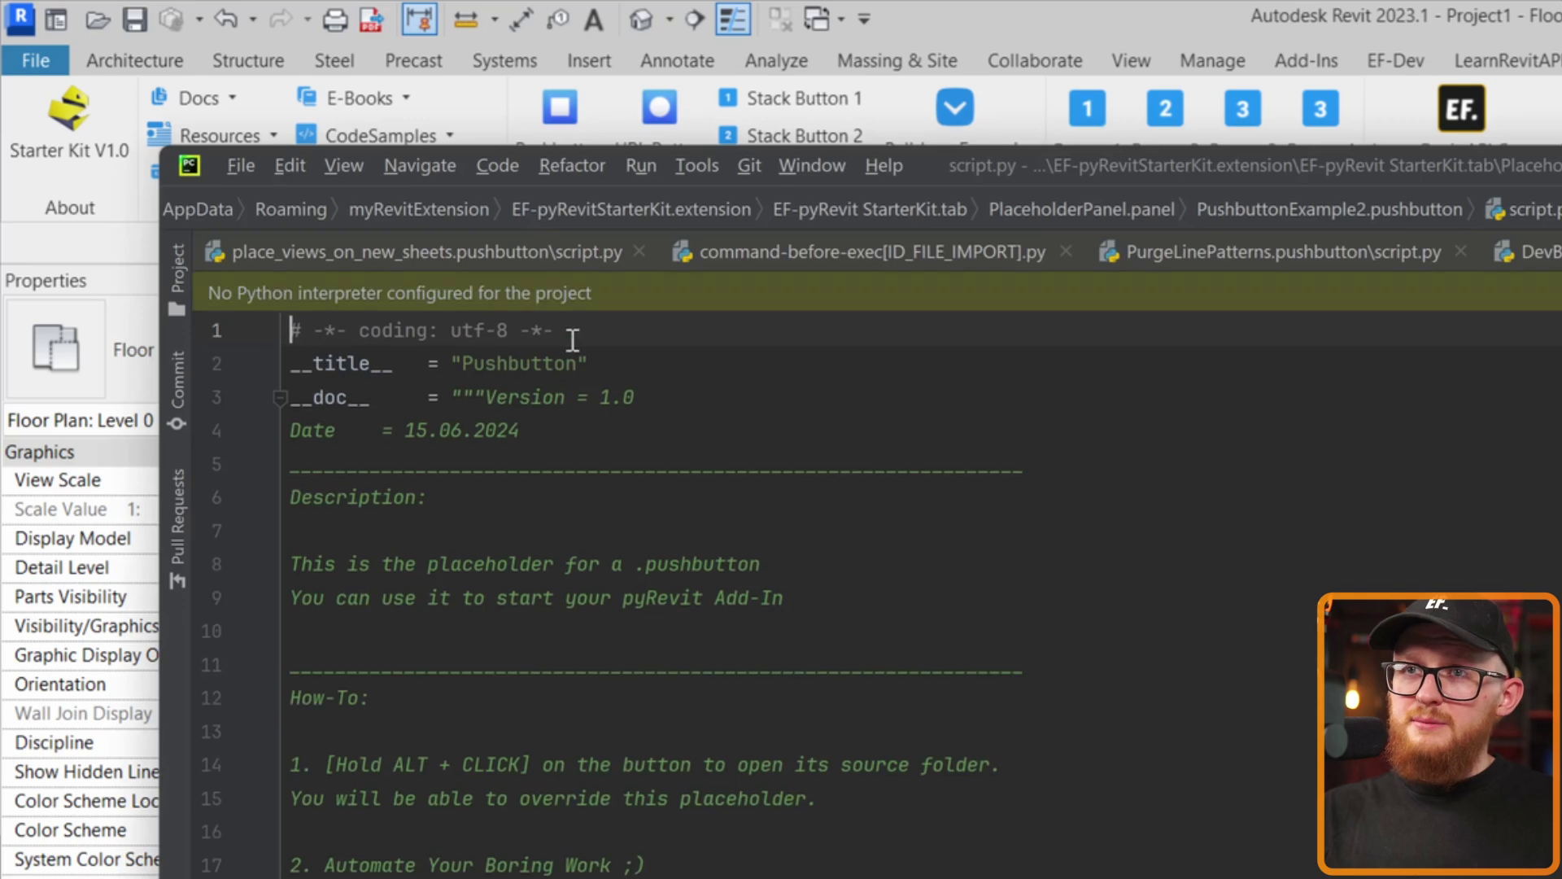
Step: Change the script's __title__ to "Pushbutton 2"
text(2)
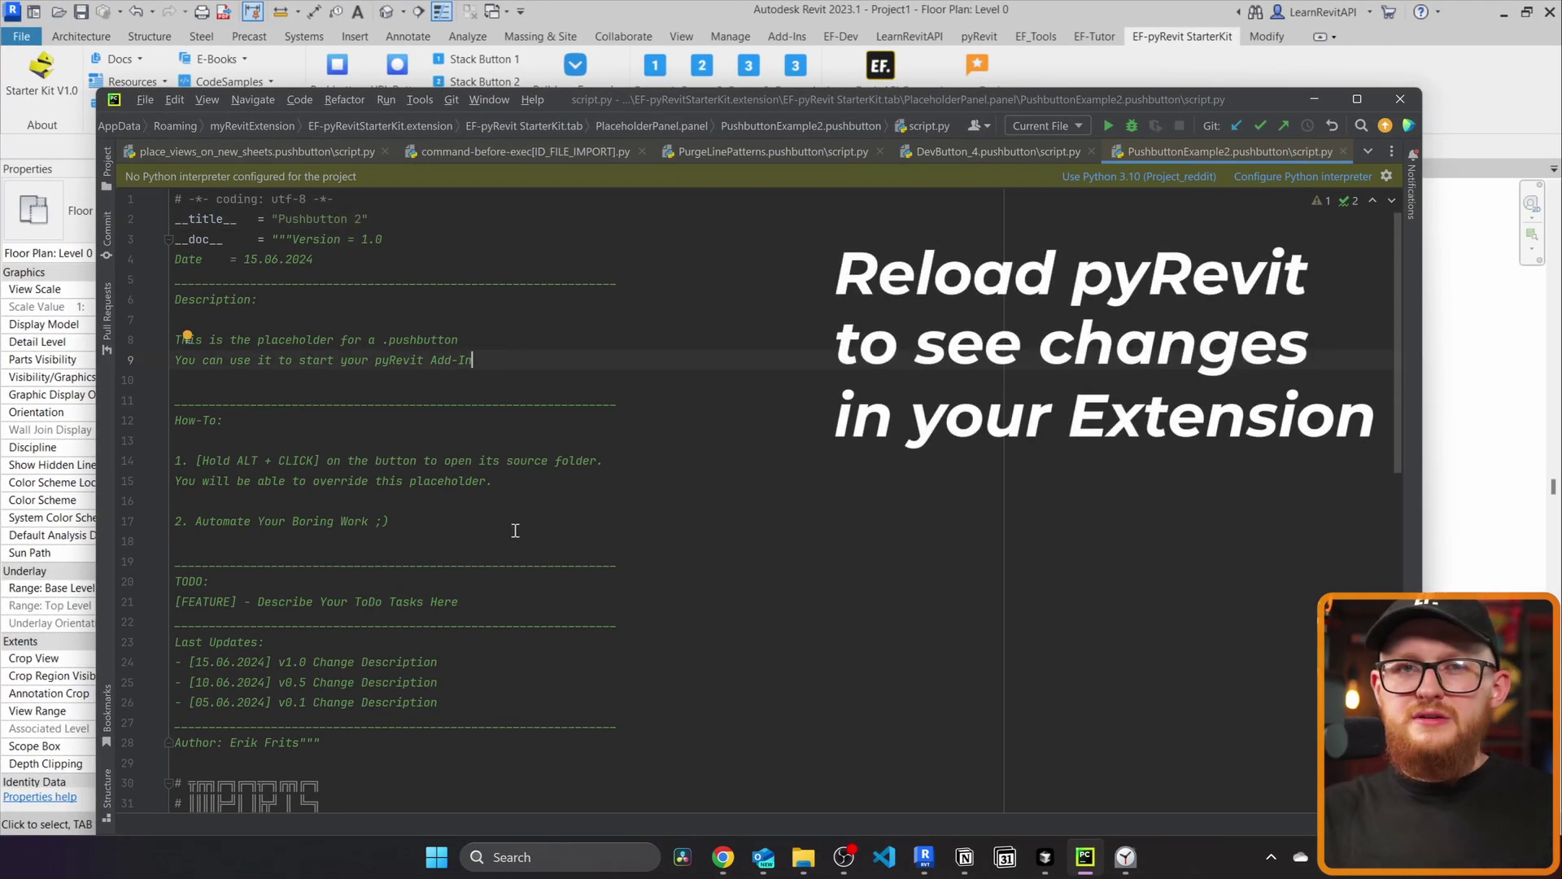
drag(468, 752, 128, 264)
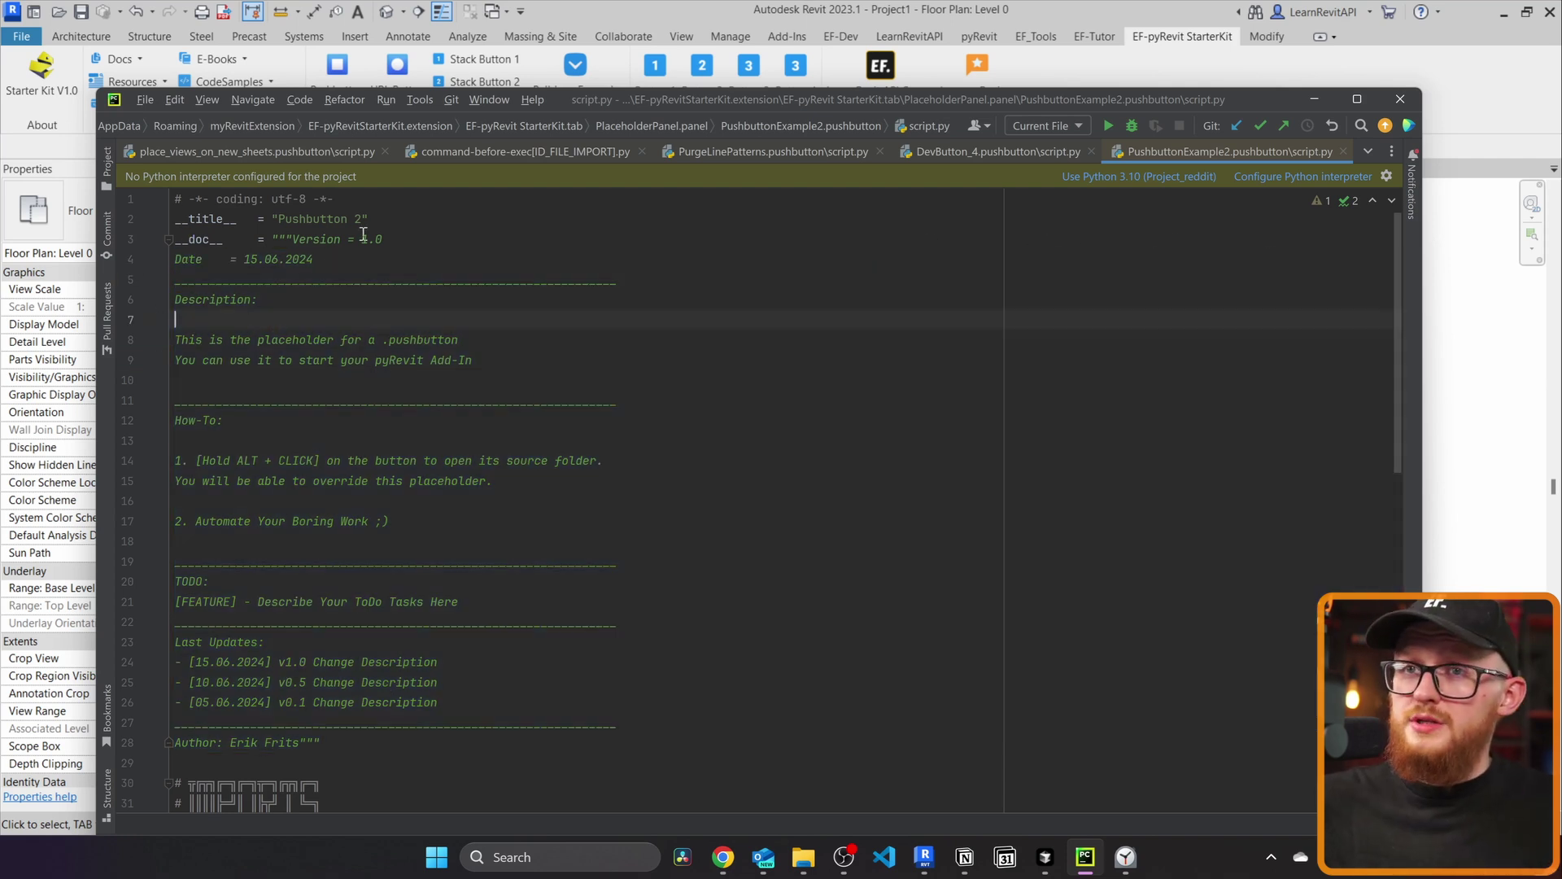
drag(368, 218, 253, 218)
Step: Review the Automate Your Boring Work Here section and the kit_button_clicked DELETE BELOW block
scroll(304, 521, down, 6)
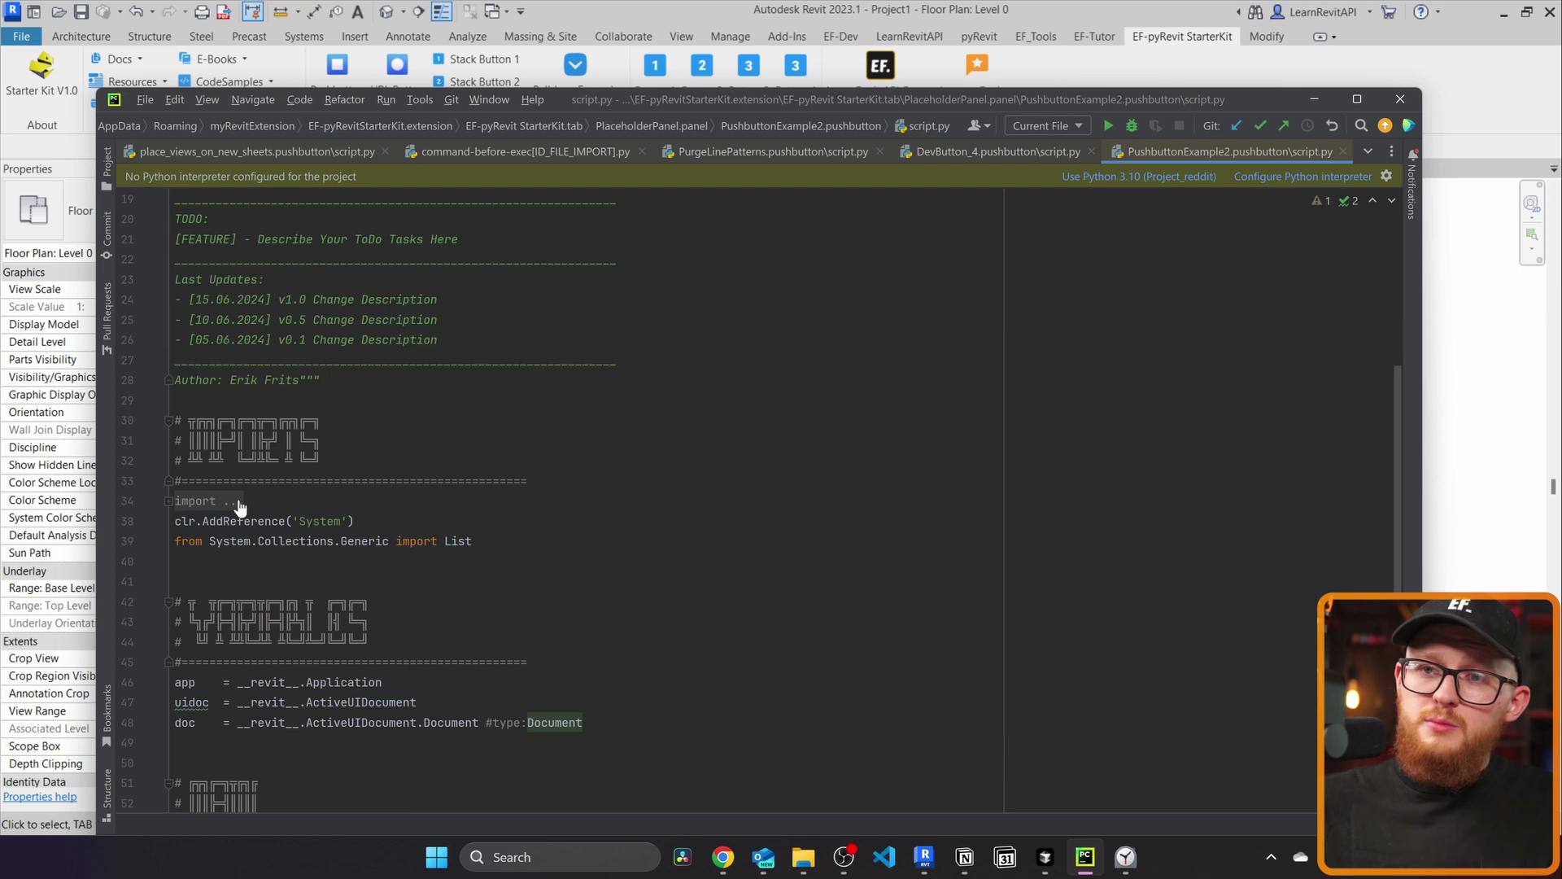
scroll(239, 508, down, 7)
drag(175, 621, 118, 550)
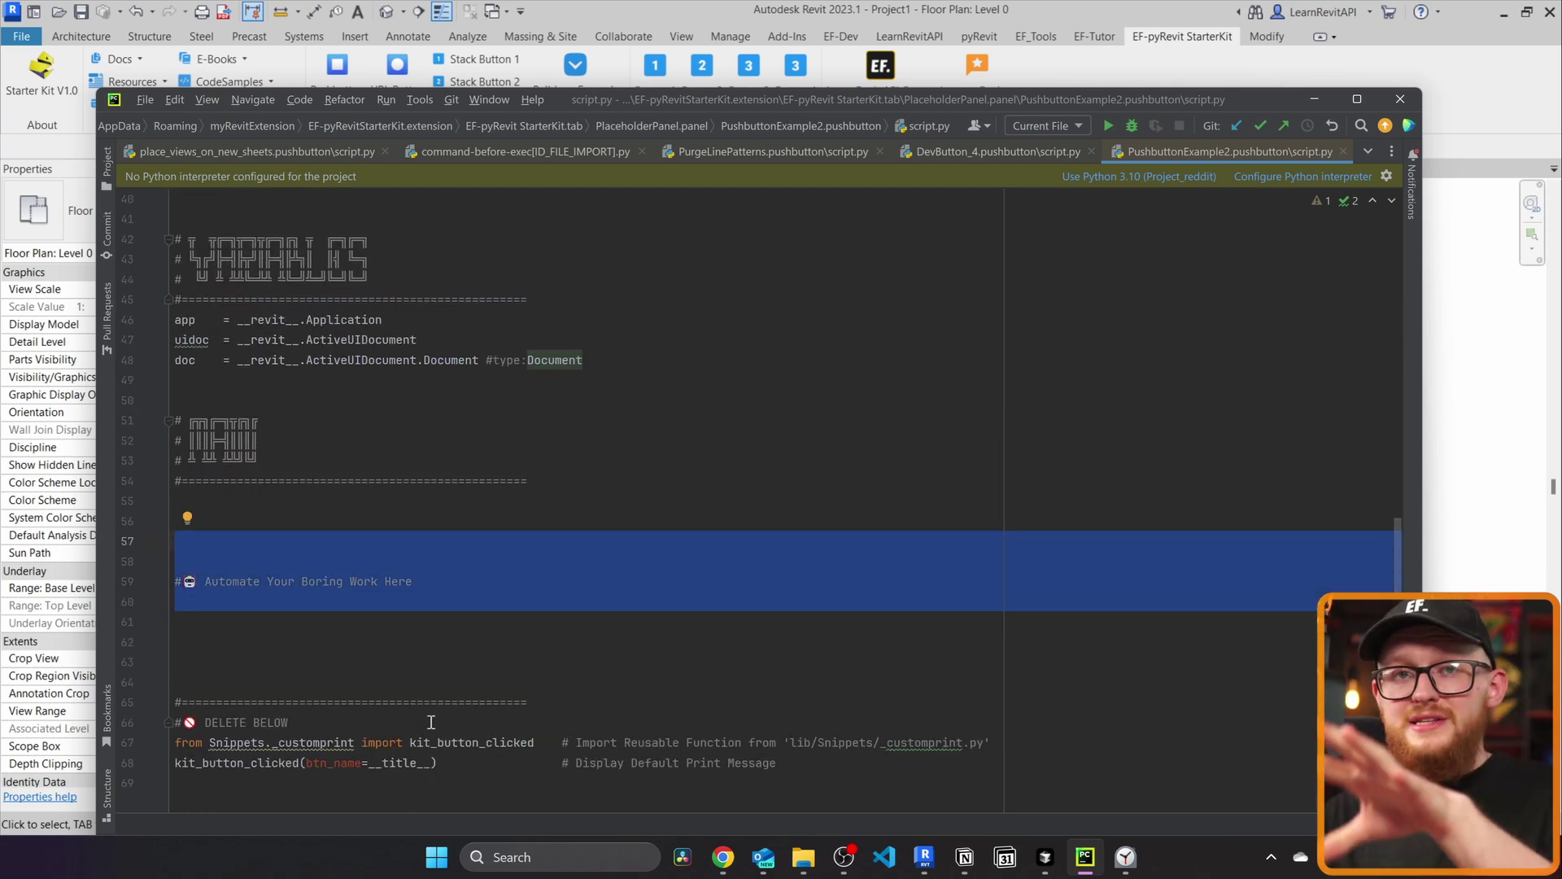
drag(298, 651, 830, 775)
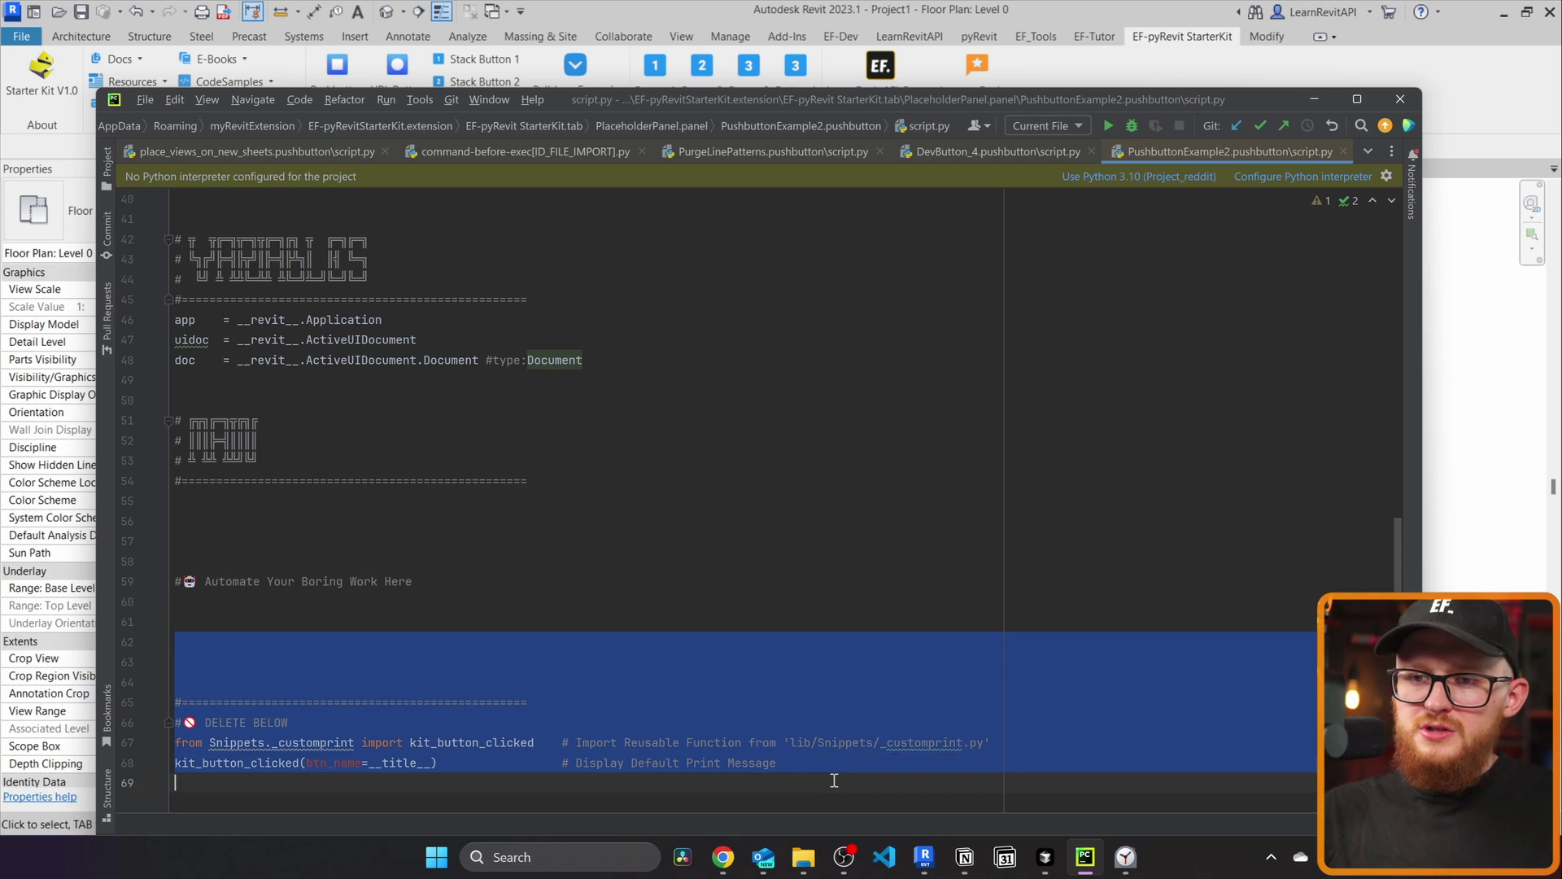
click(800, 785)
scroll(464, 664, down, 2)
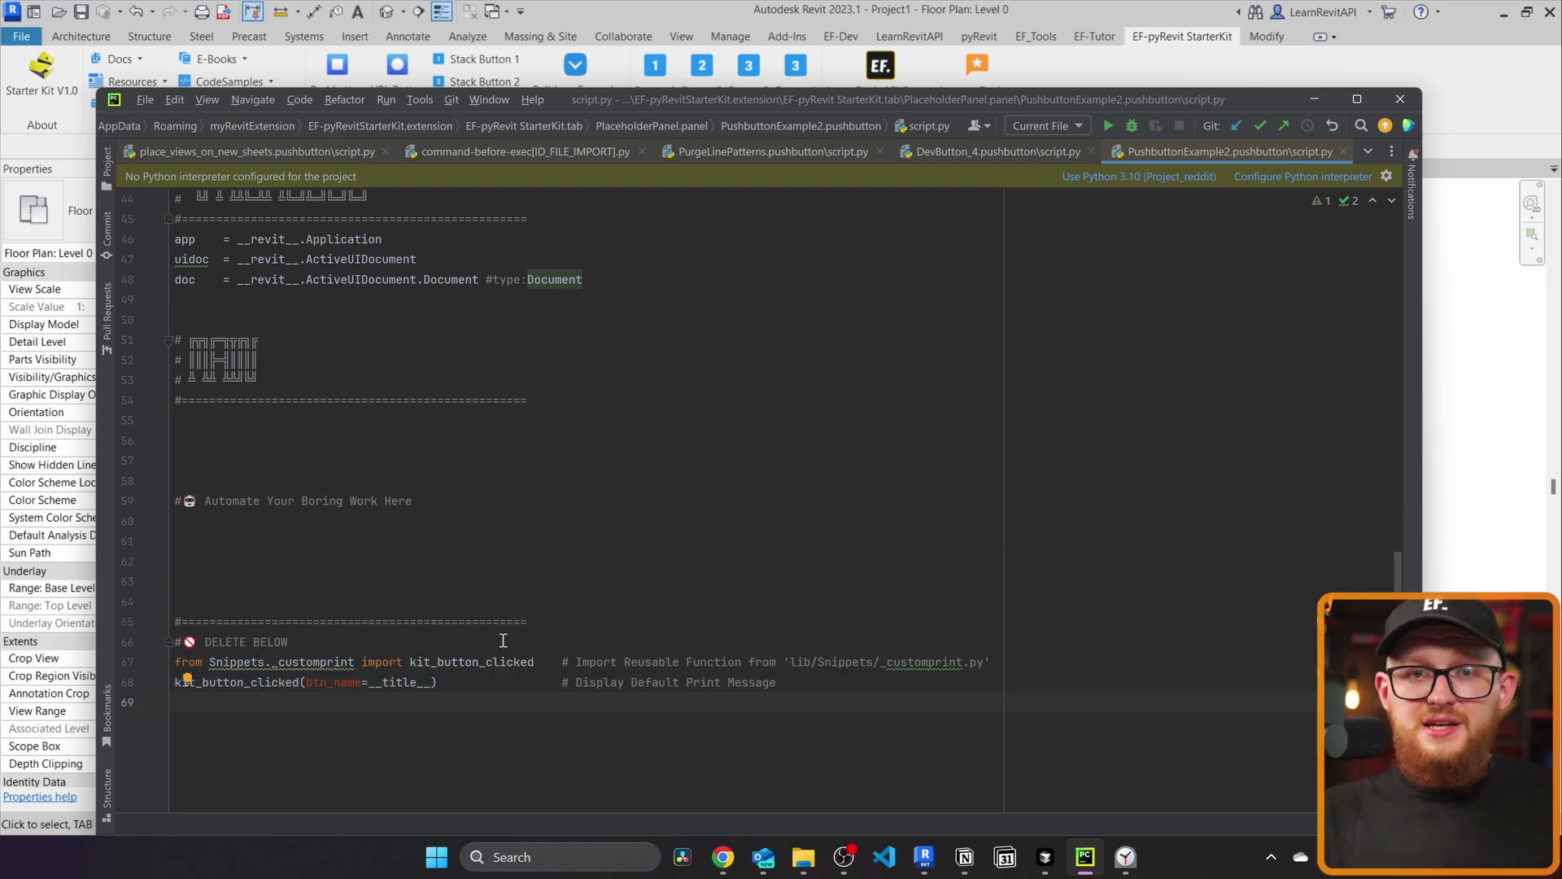
double_click(482, 664)
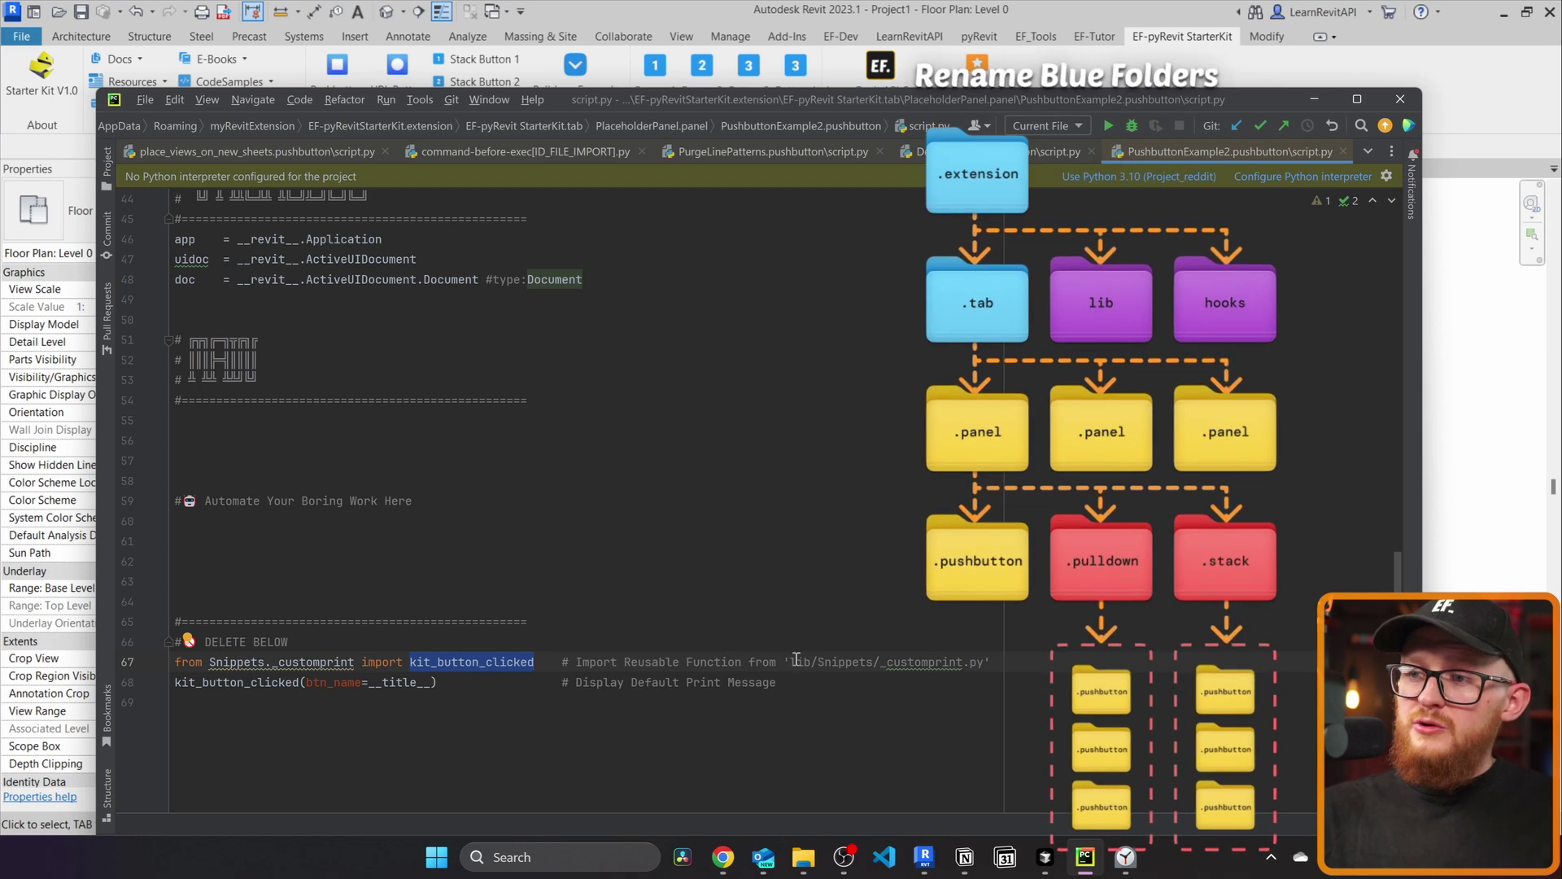
drag(790, 662, 979, 663)
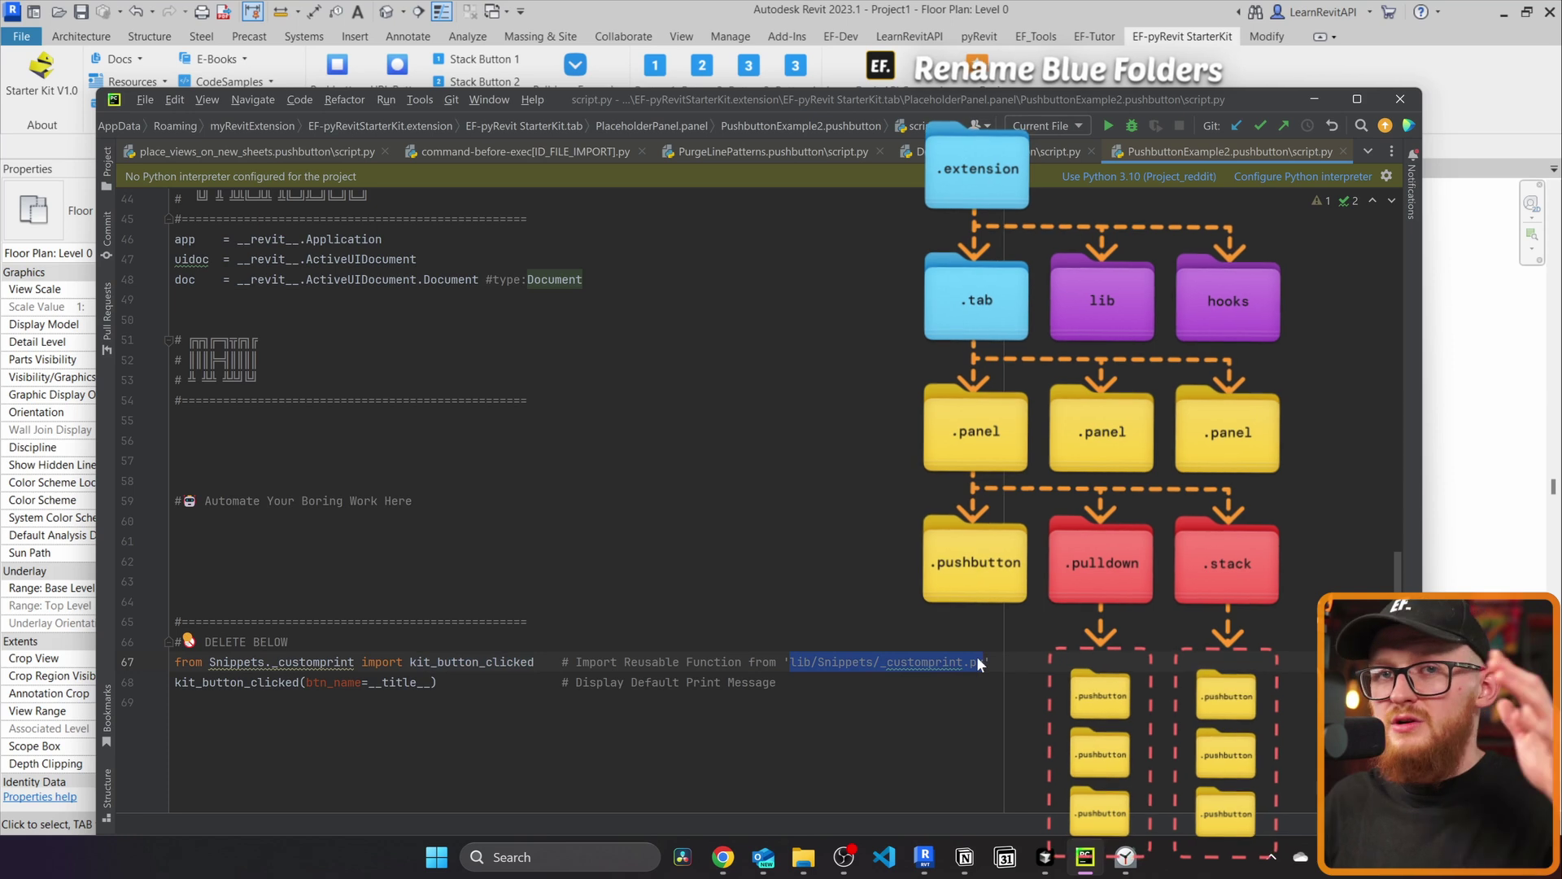
double_click(223, 664)
double_click(472, 661)
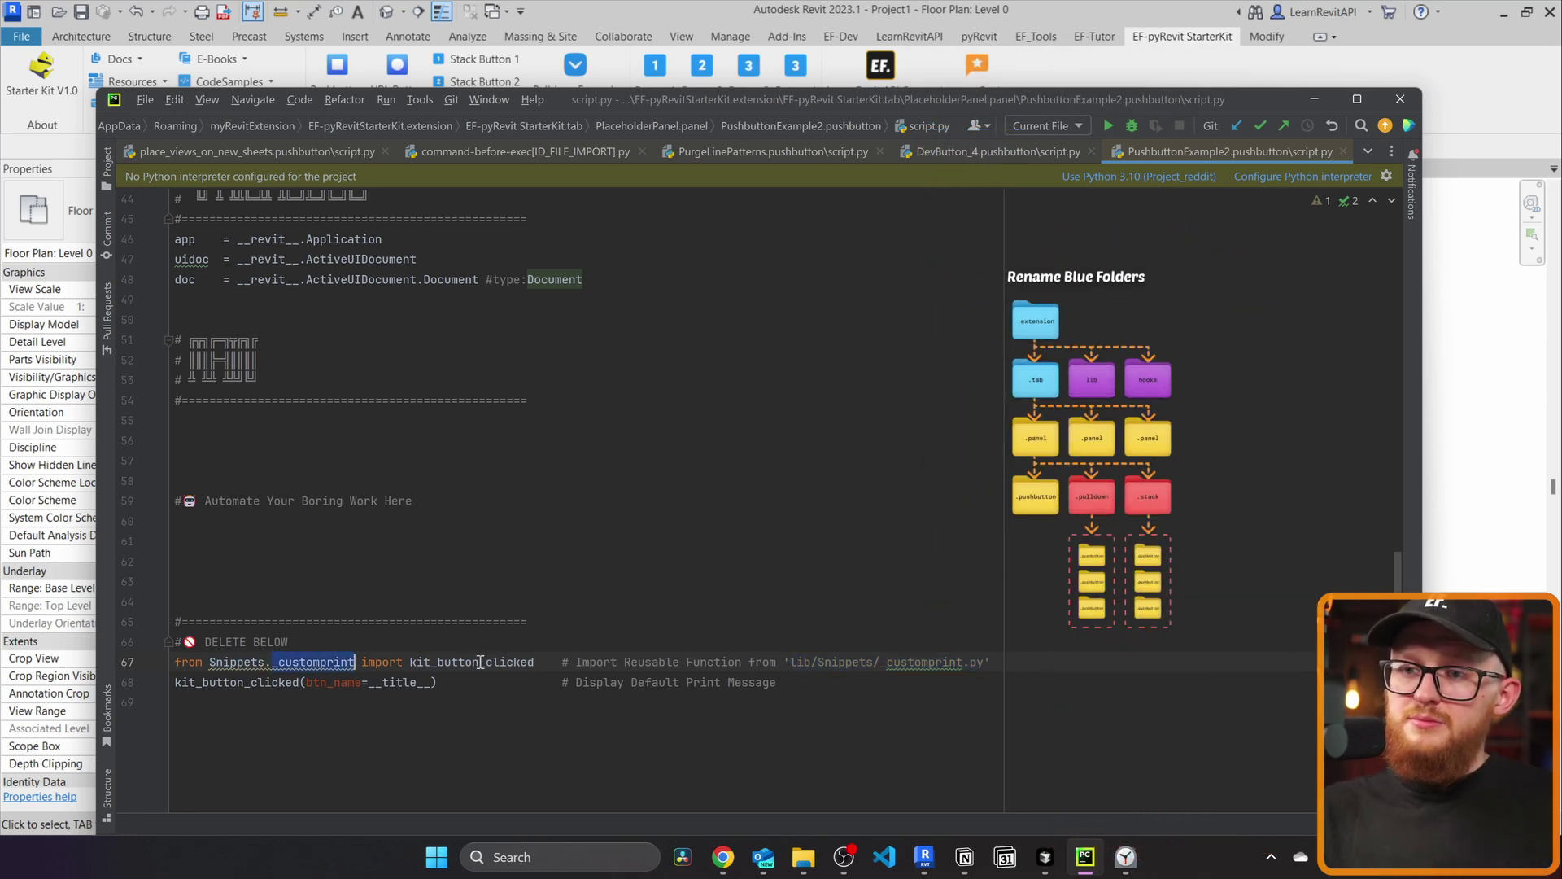
mouse_move(803, 856)
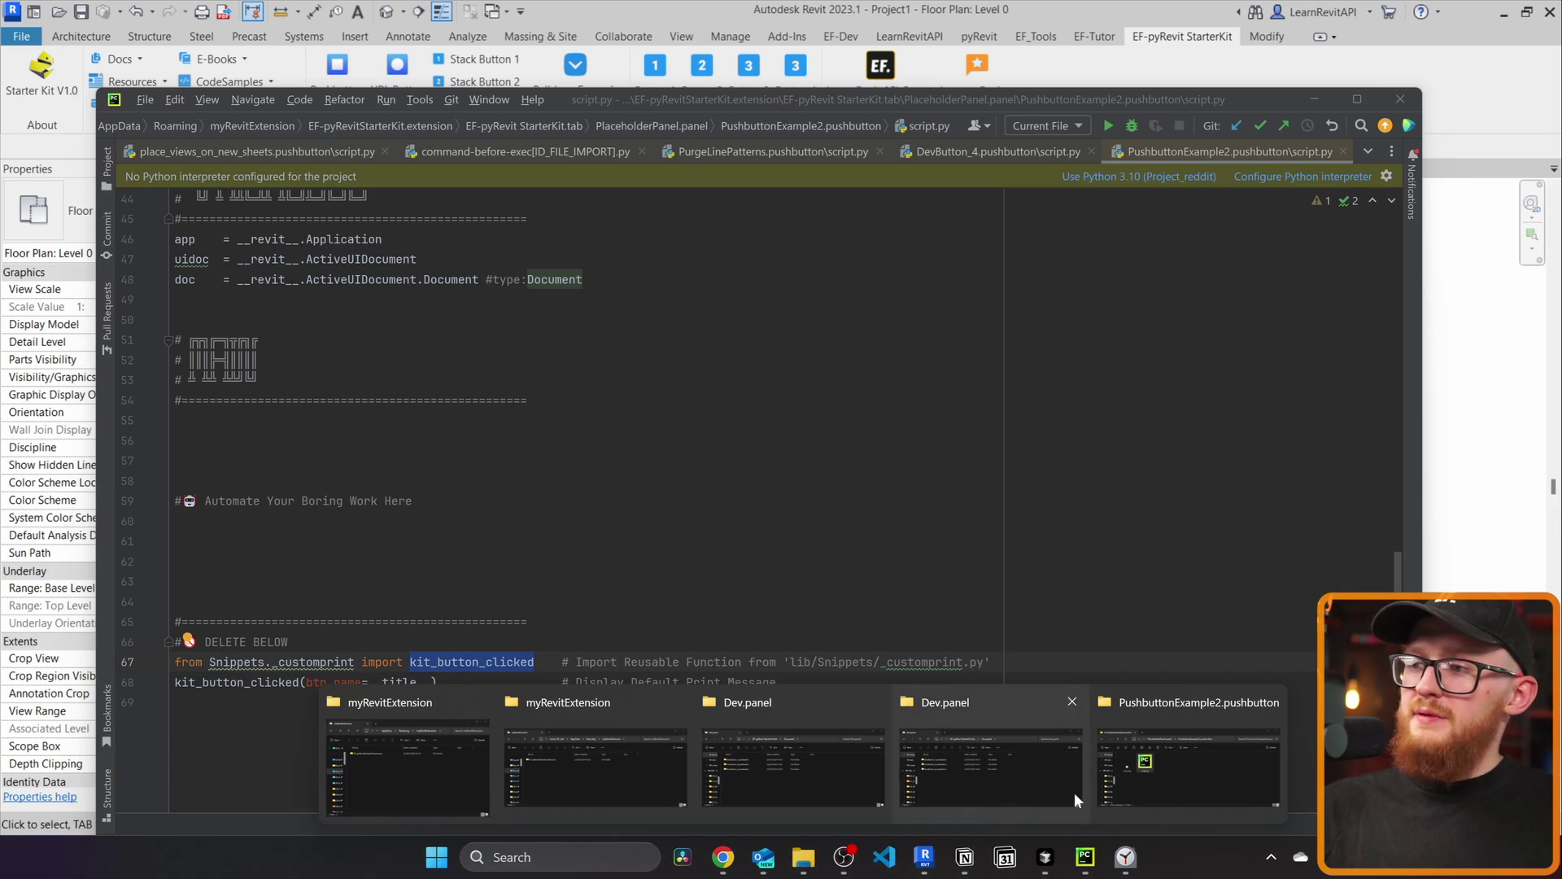
Step: In Explorer, go up from PushbuttonExample2 to the EF-pyRevitStarterKit.extension folder
click(1140, 767)
click(720, 232)
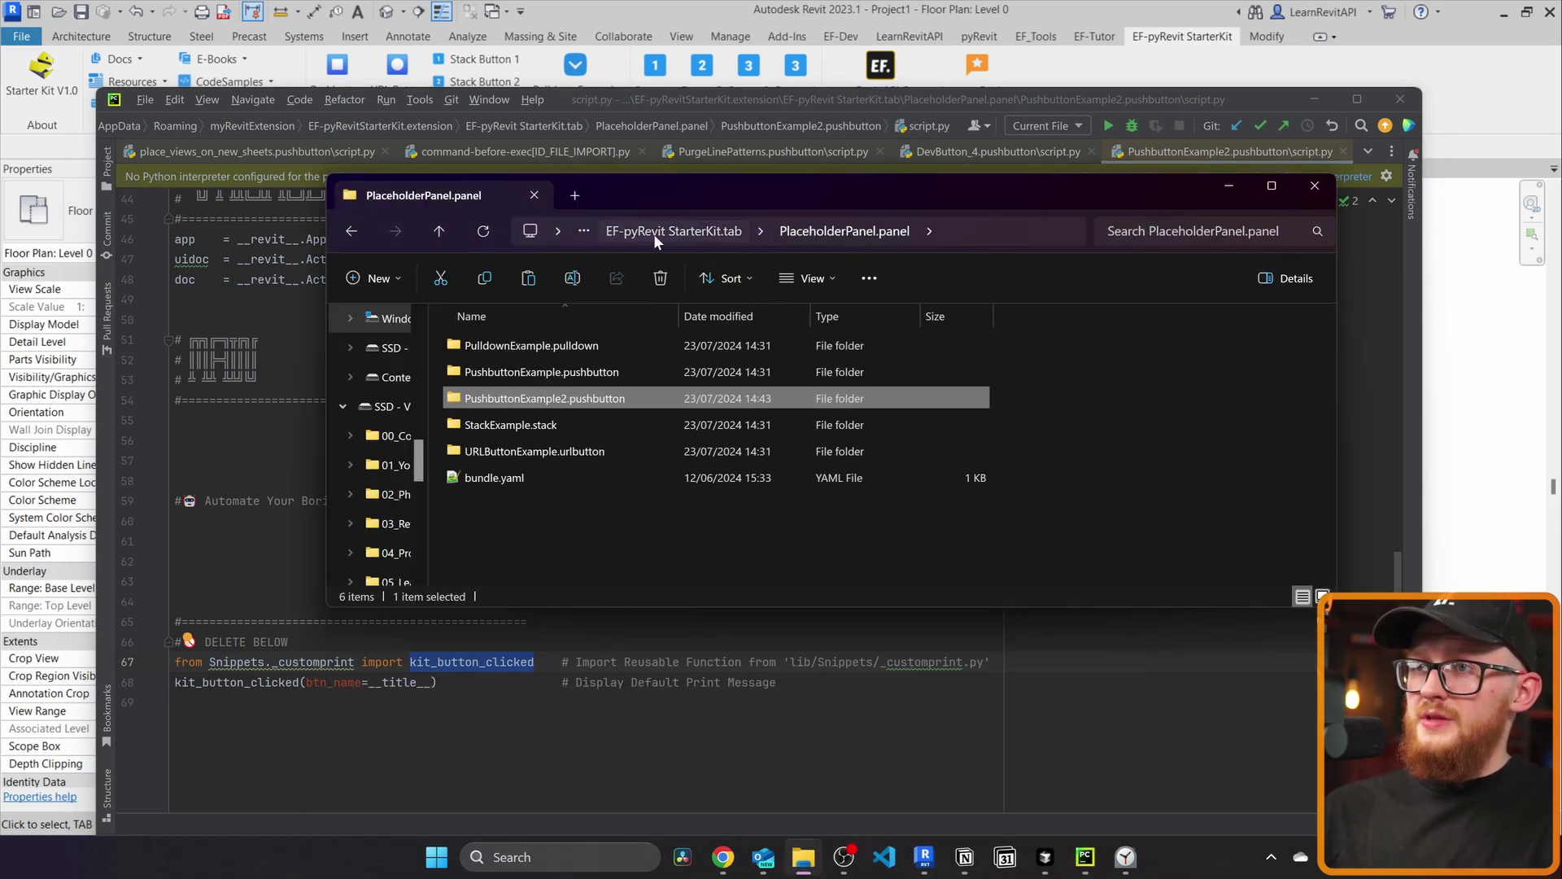
click(655, 233)
click(683, 233)
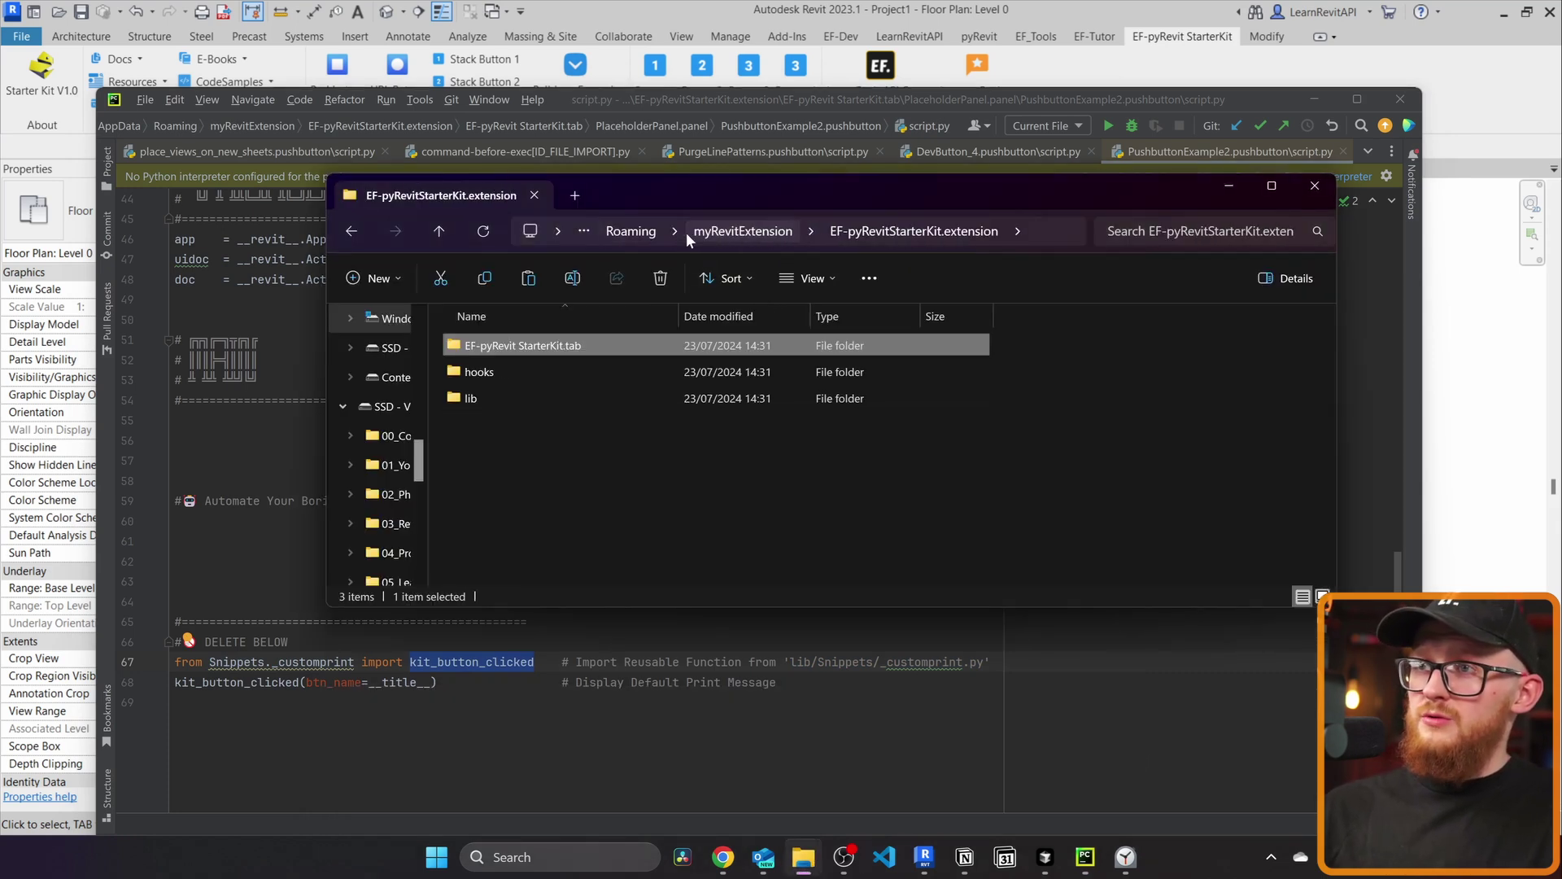
Step: Open lib > Snippets and open _customprint.py in the editor
click(506, 402)
double_click(501, 399)
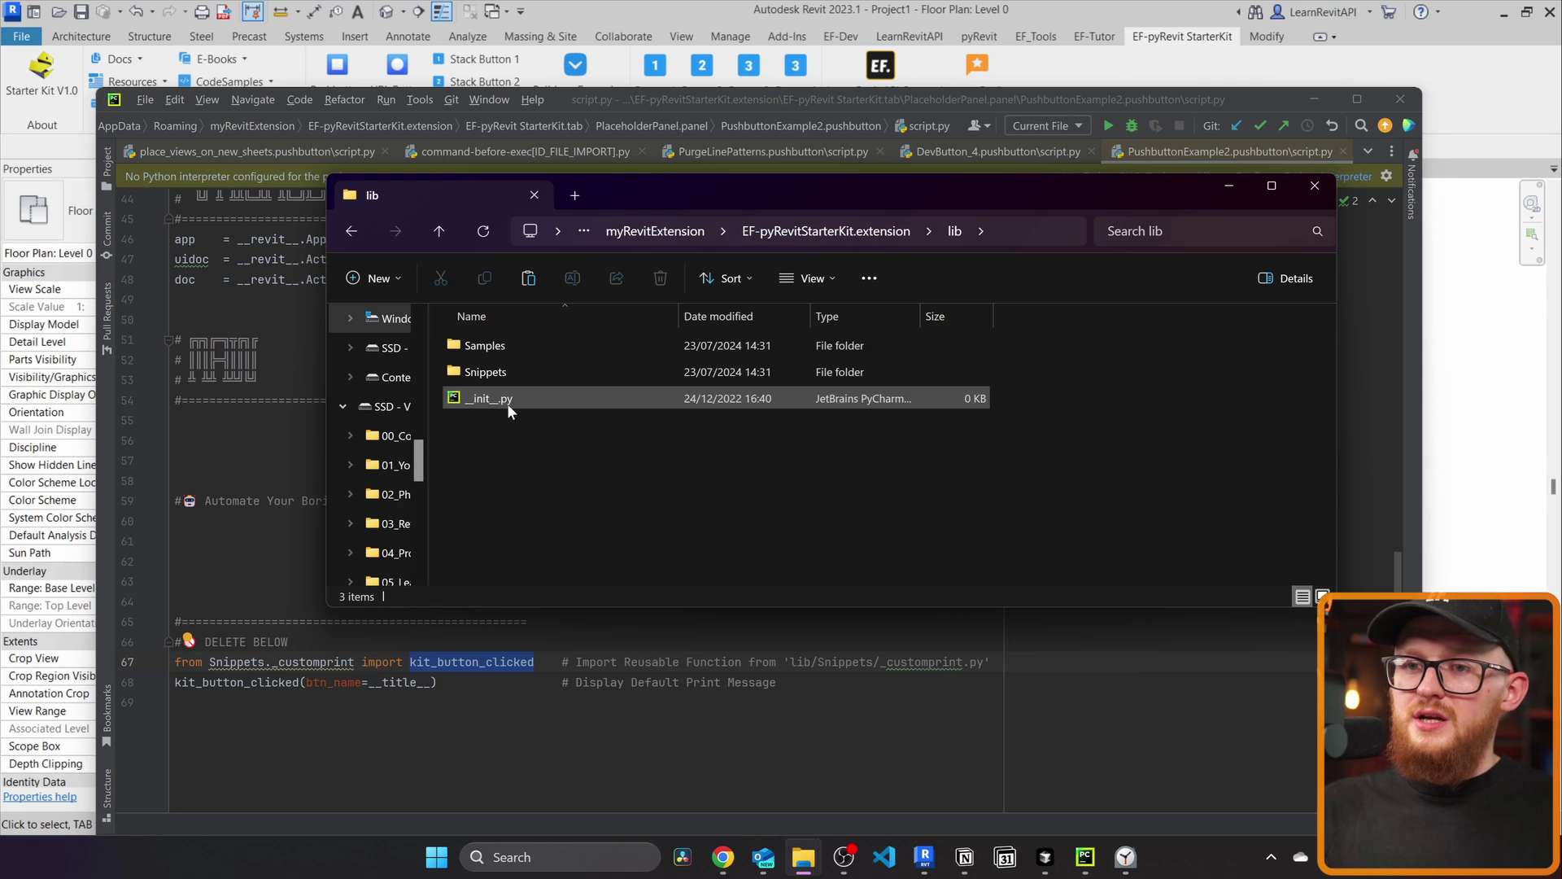
click(532, 398)
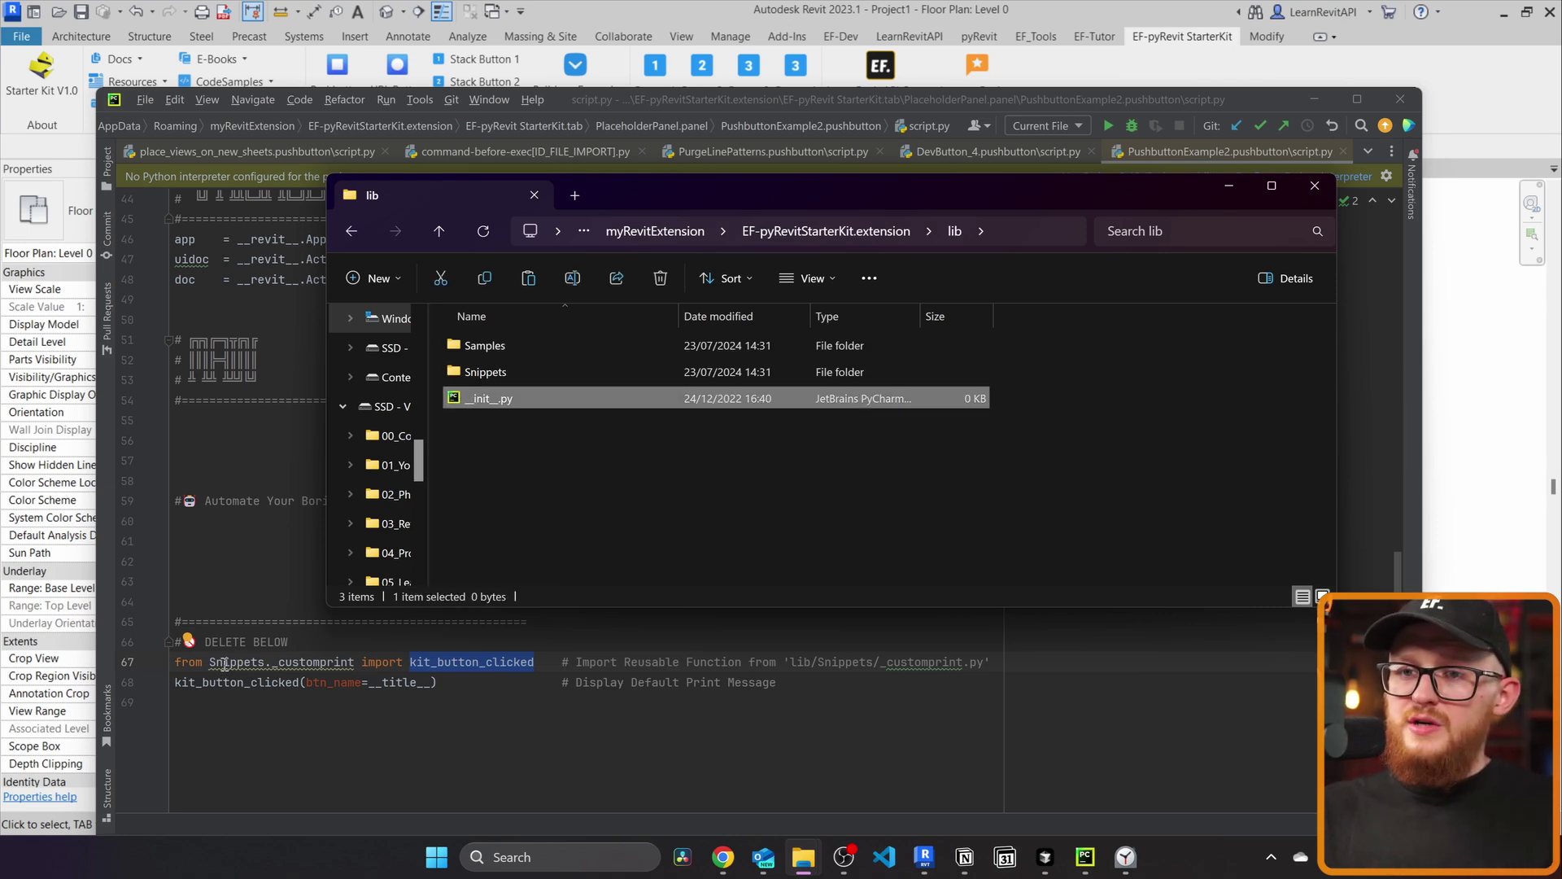
double_click(524, 375)
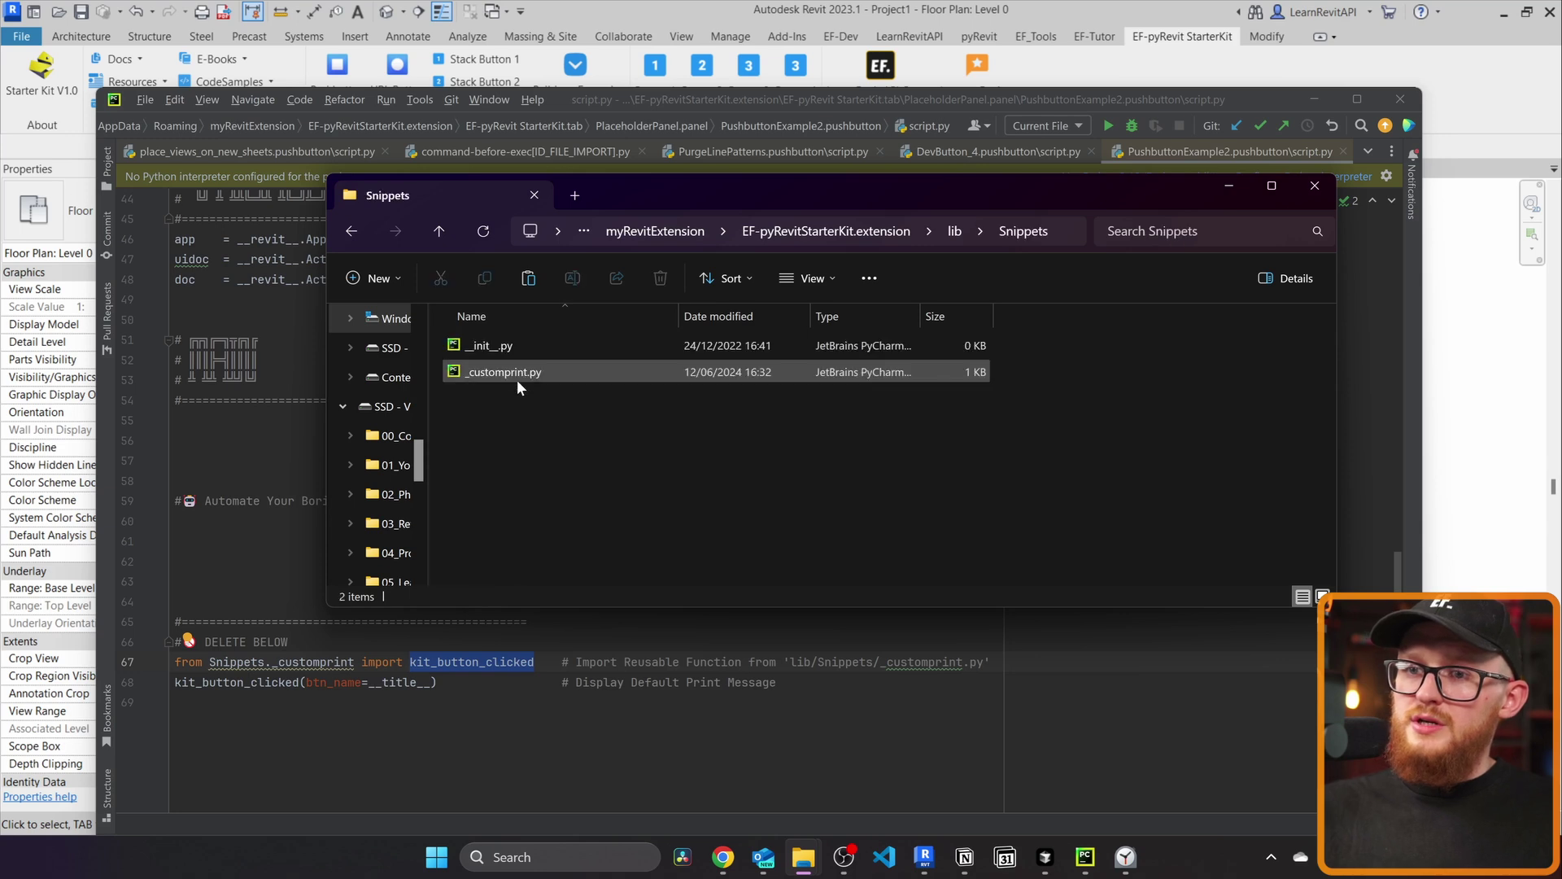
double_click(519, 373)
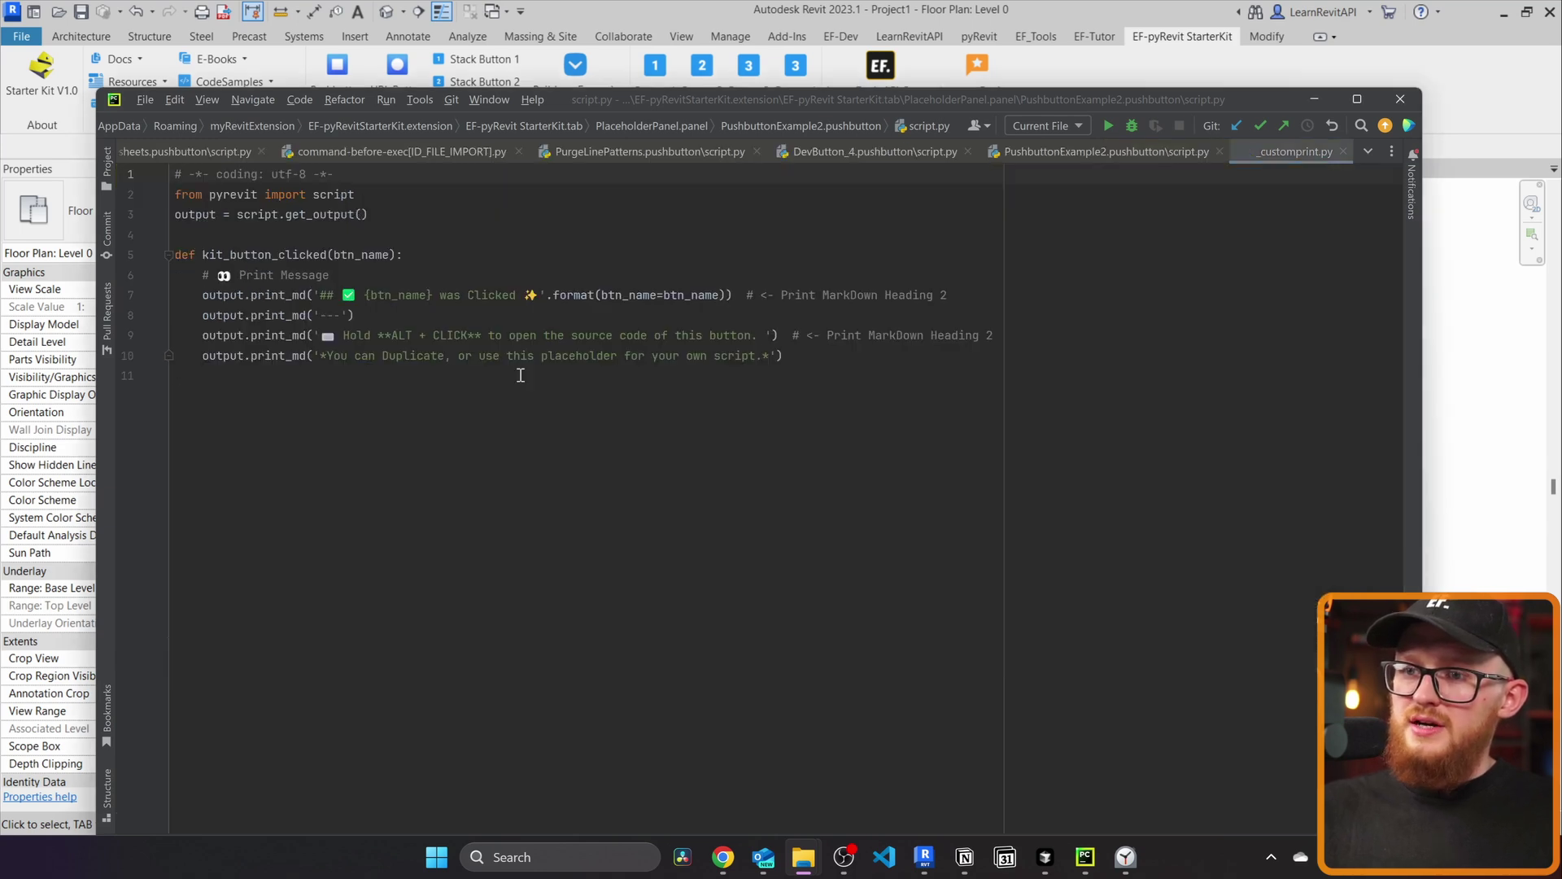
Step: Select the kit_button_clicked function, then close _customprint.py to return to PushbuttonExample2's script.py
drag(130, 376, 121, 260)
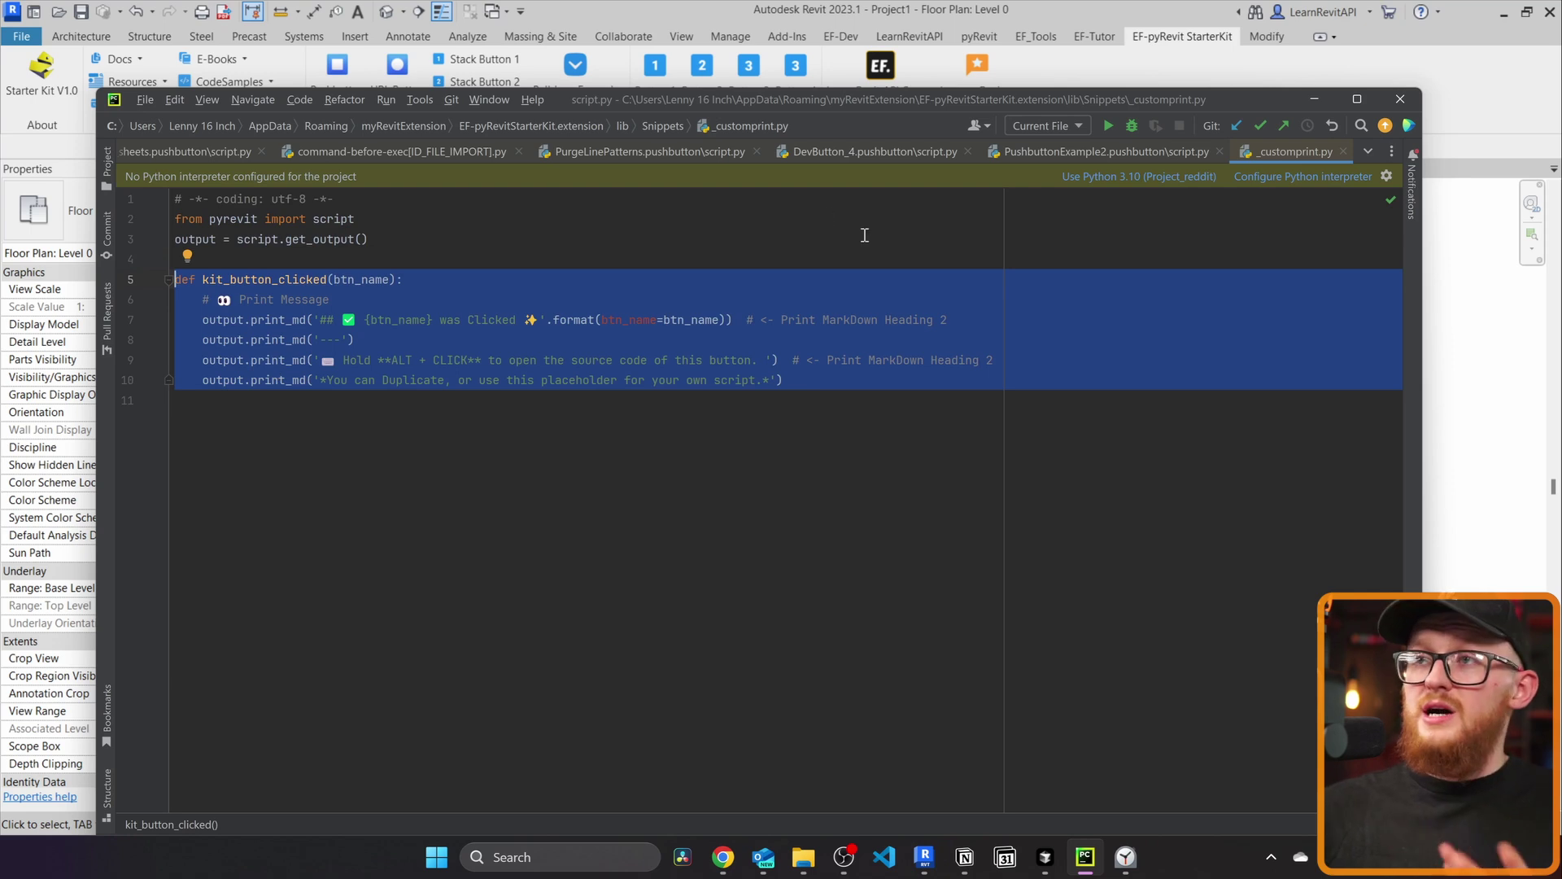
middle_click(1270, 141)
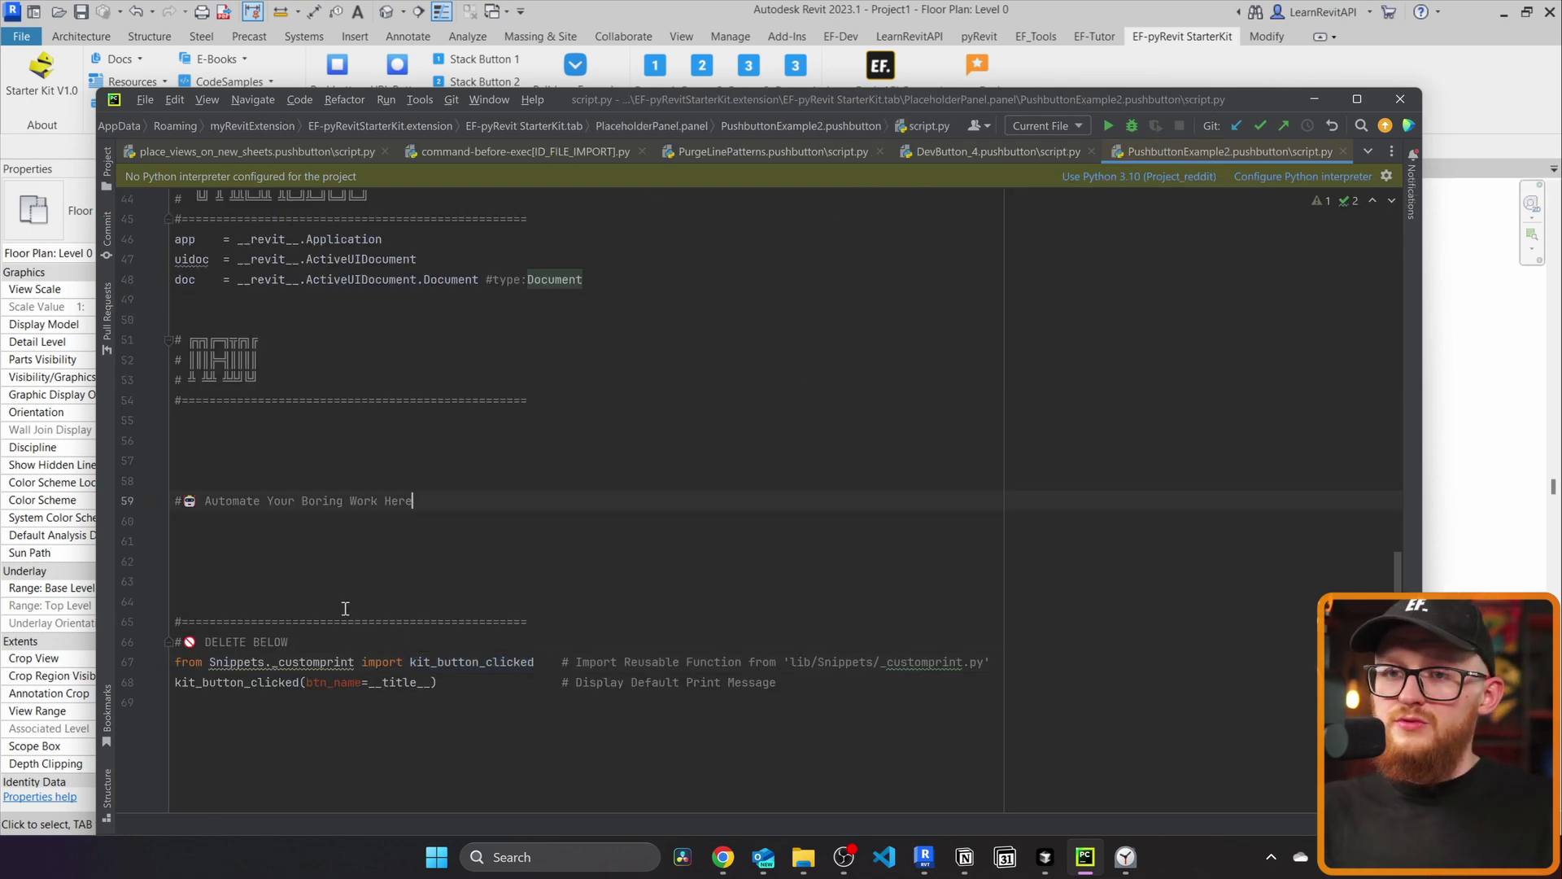
Step: Open the Revit API Developer's Guide from the StarterKit documentation links
click(1314, 100)
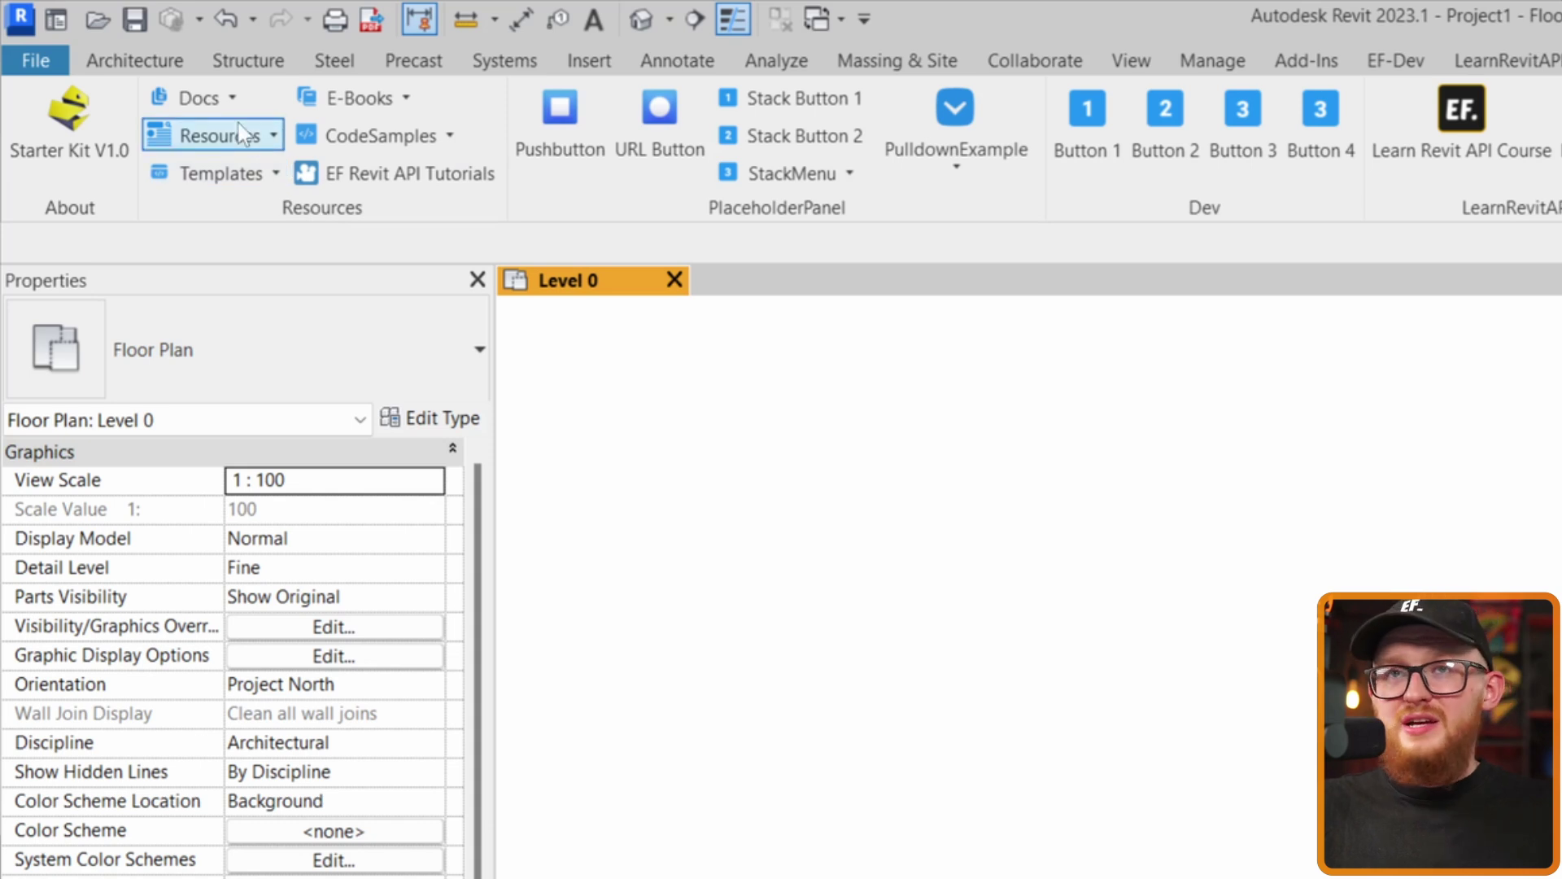
click(232, 104)
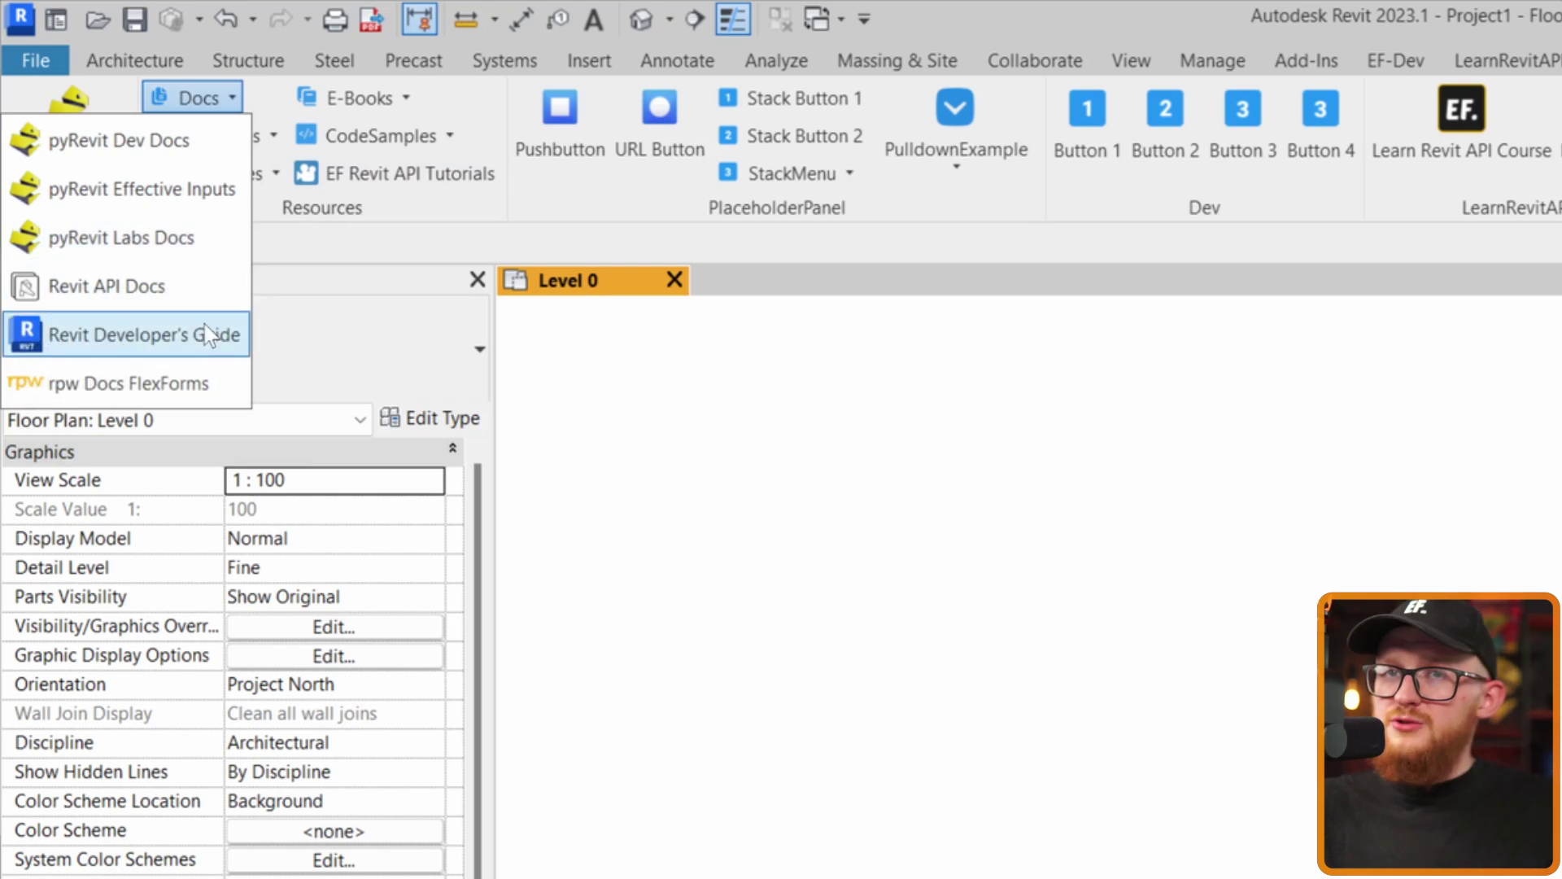
click(155, 334)
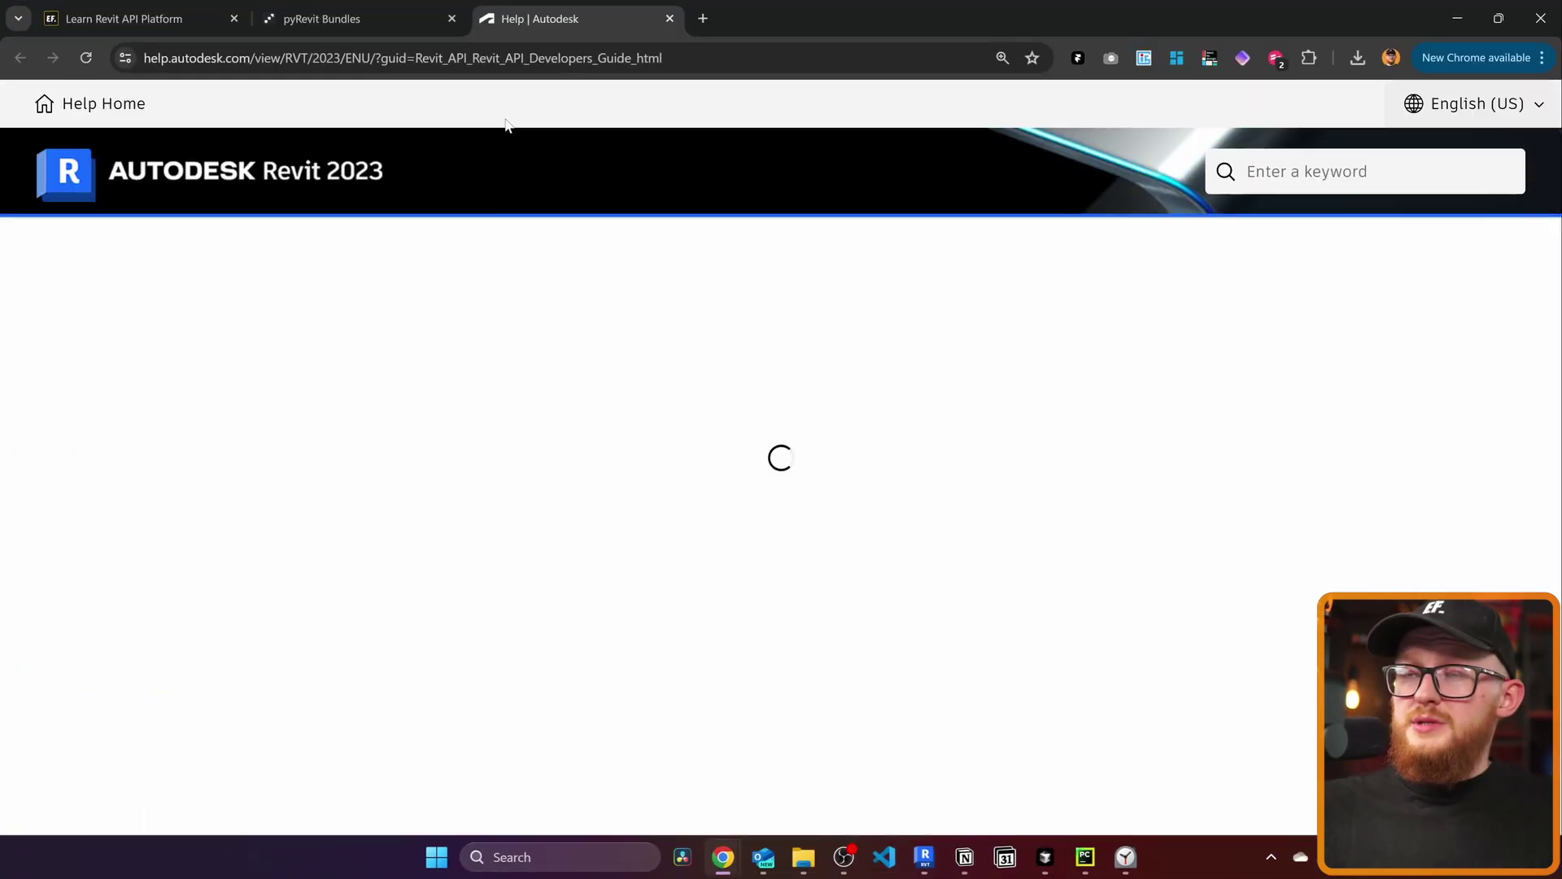
Step: Expand the Geometric Elements, Datum and Information, Conceptual Design and Family Documents sections, then return to Revit
scroll(171, 530, down, 1)
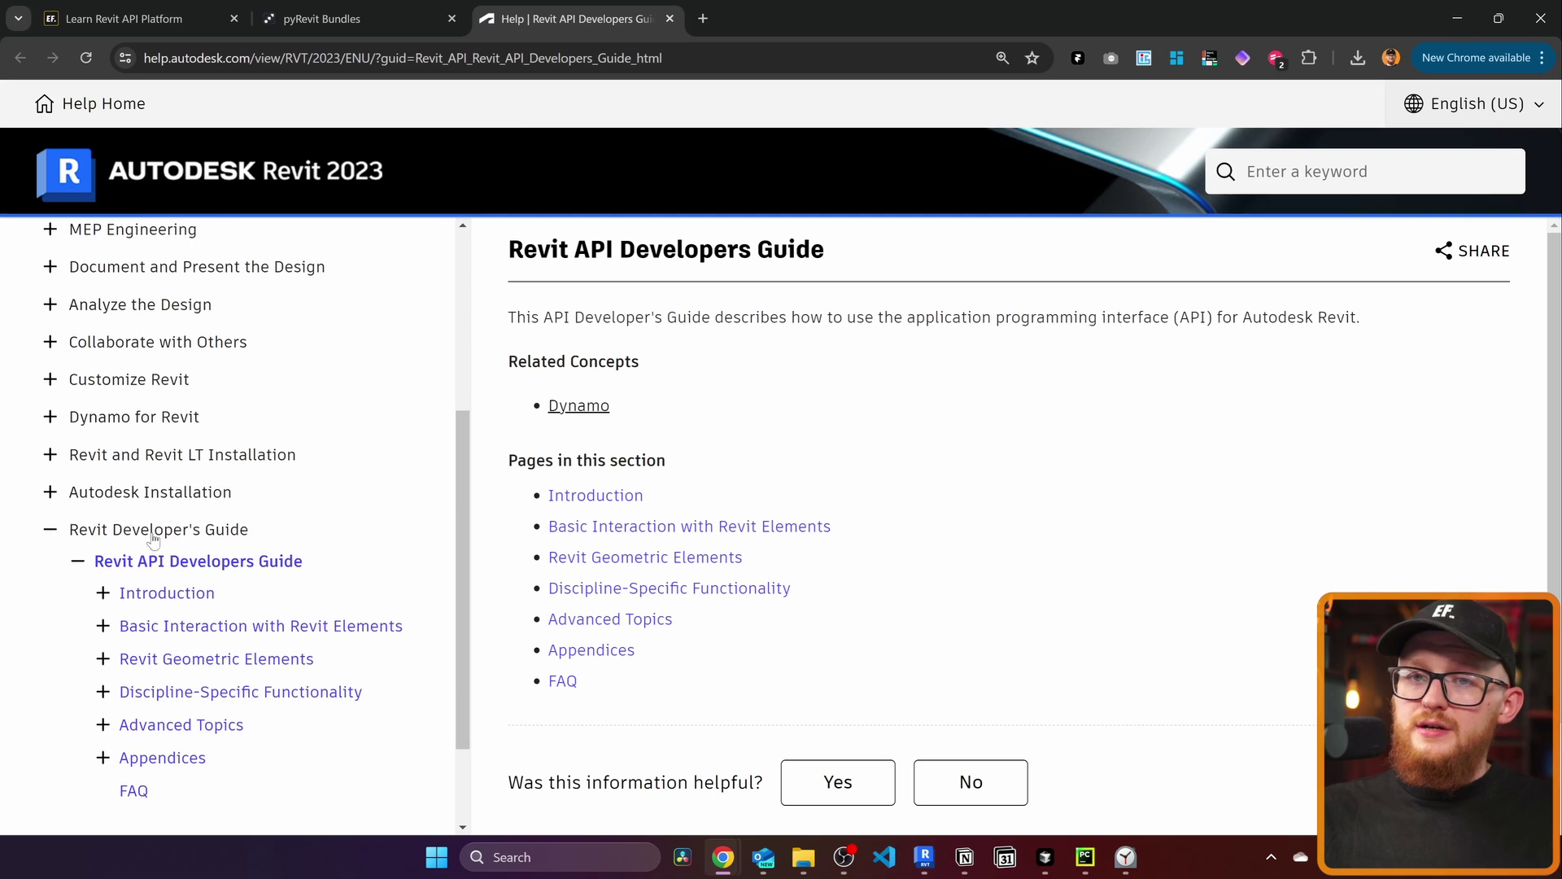
click(104, 590)
scroll(112, 594, down, 2)
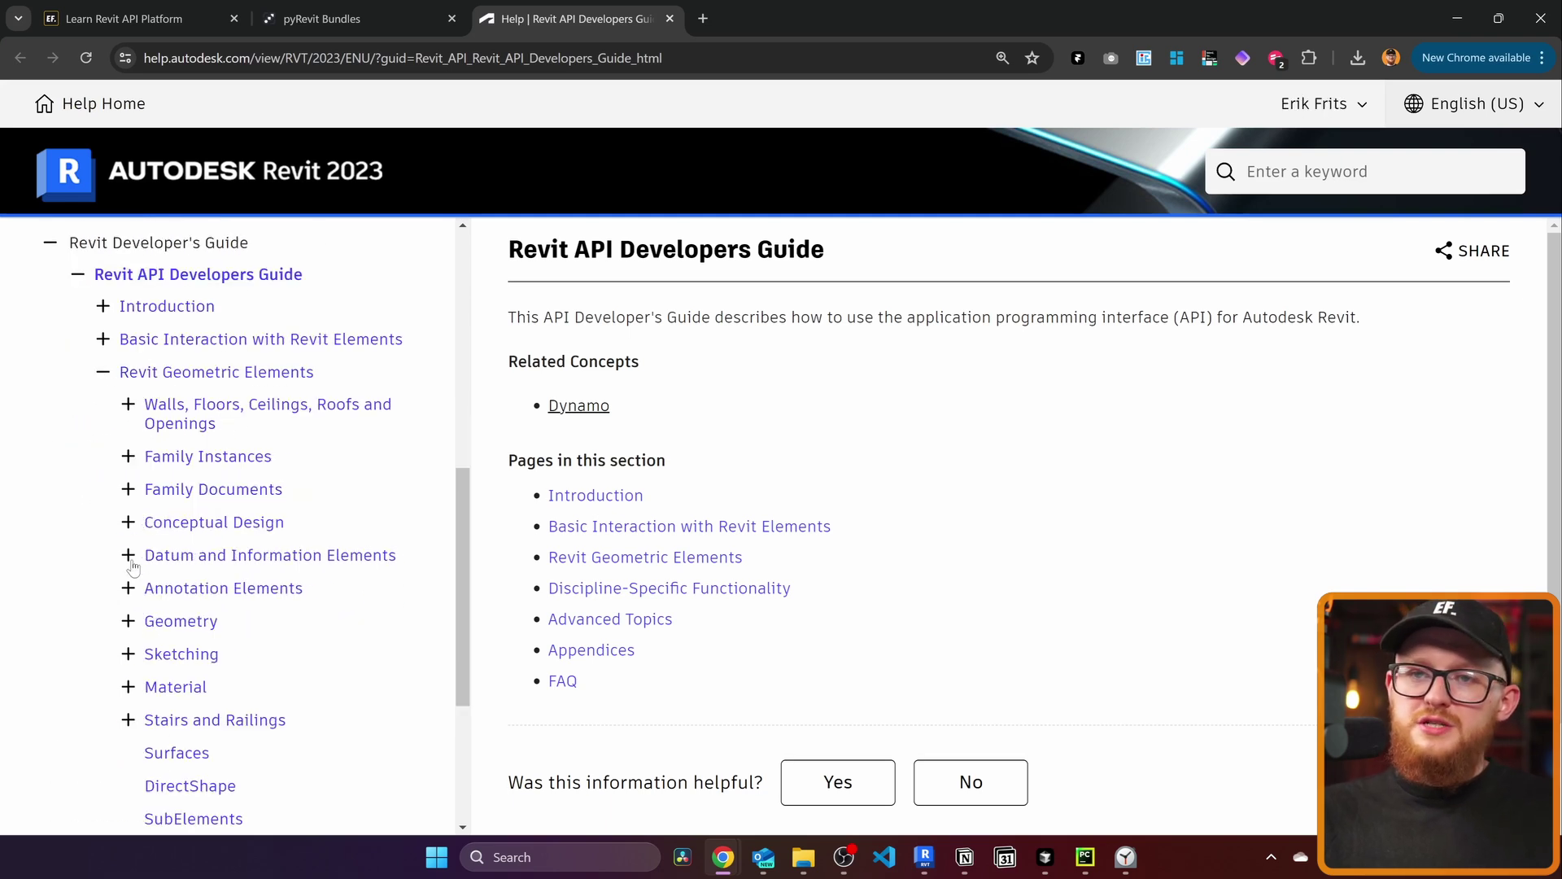
click(130, 557)
click(131, 524)
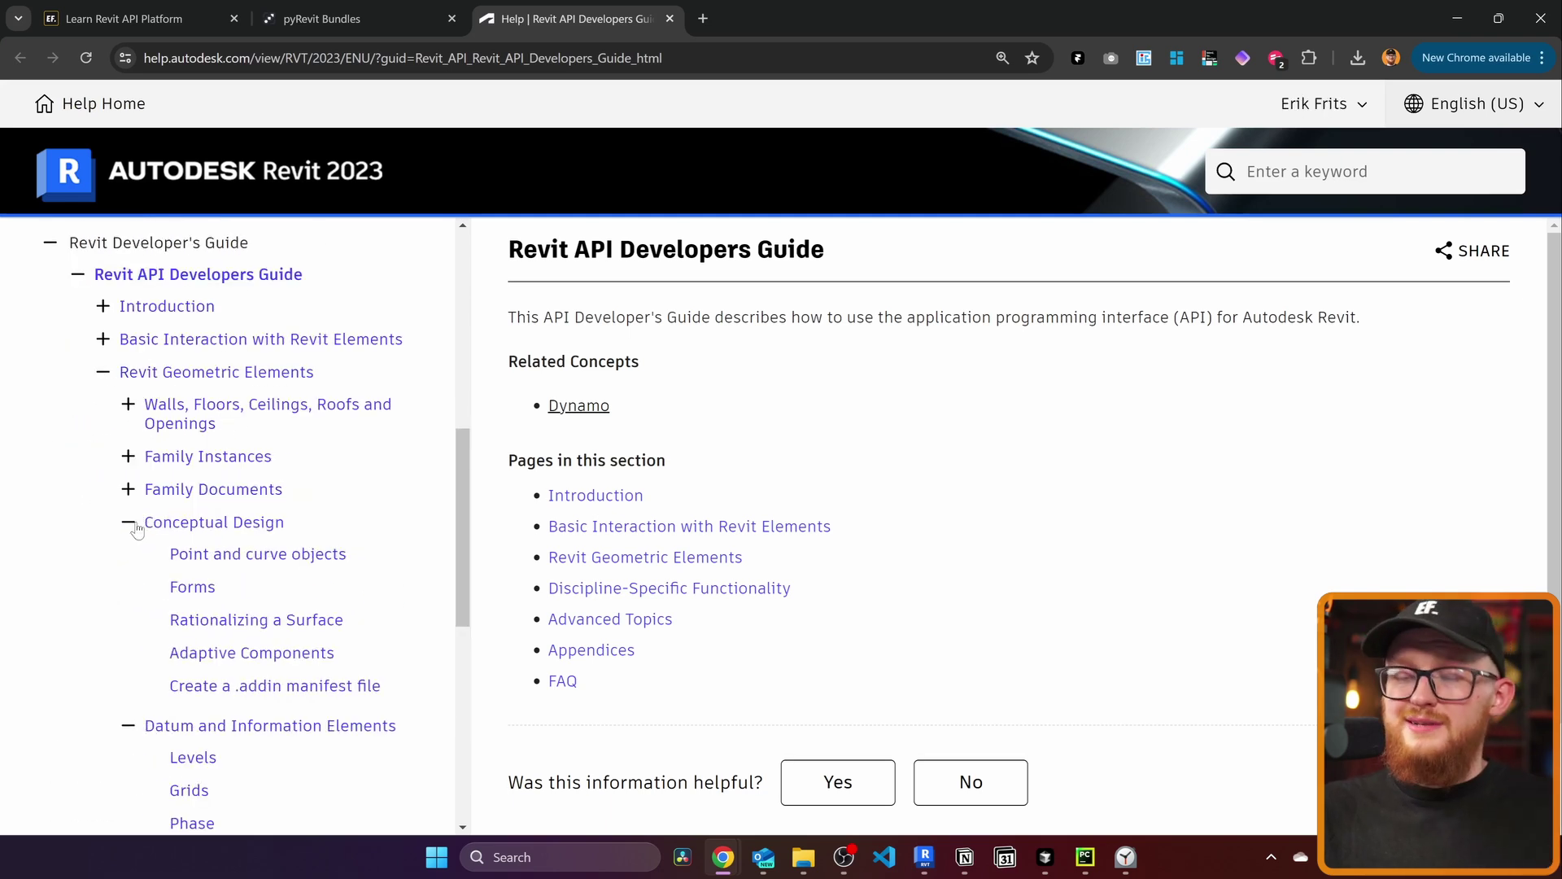
click(129, 489)
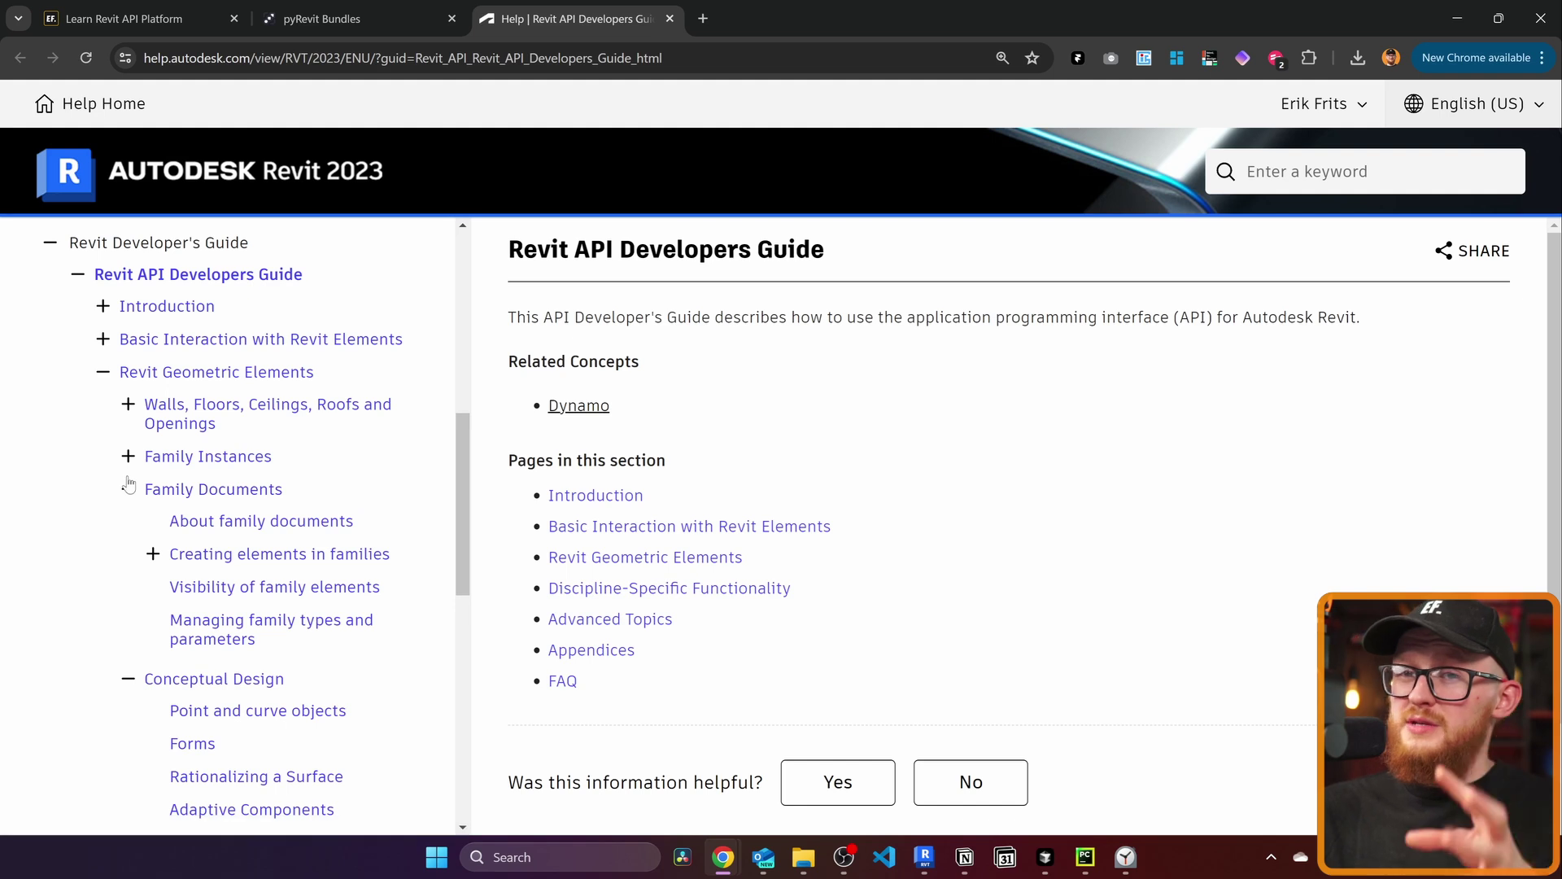
click(1462, 18)
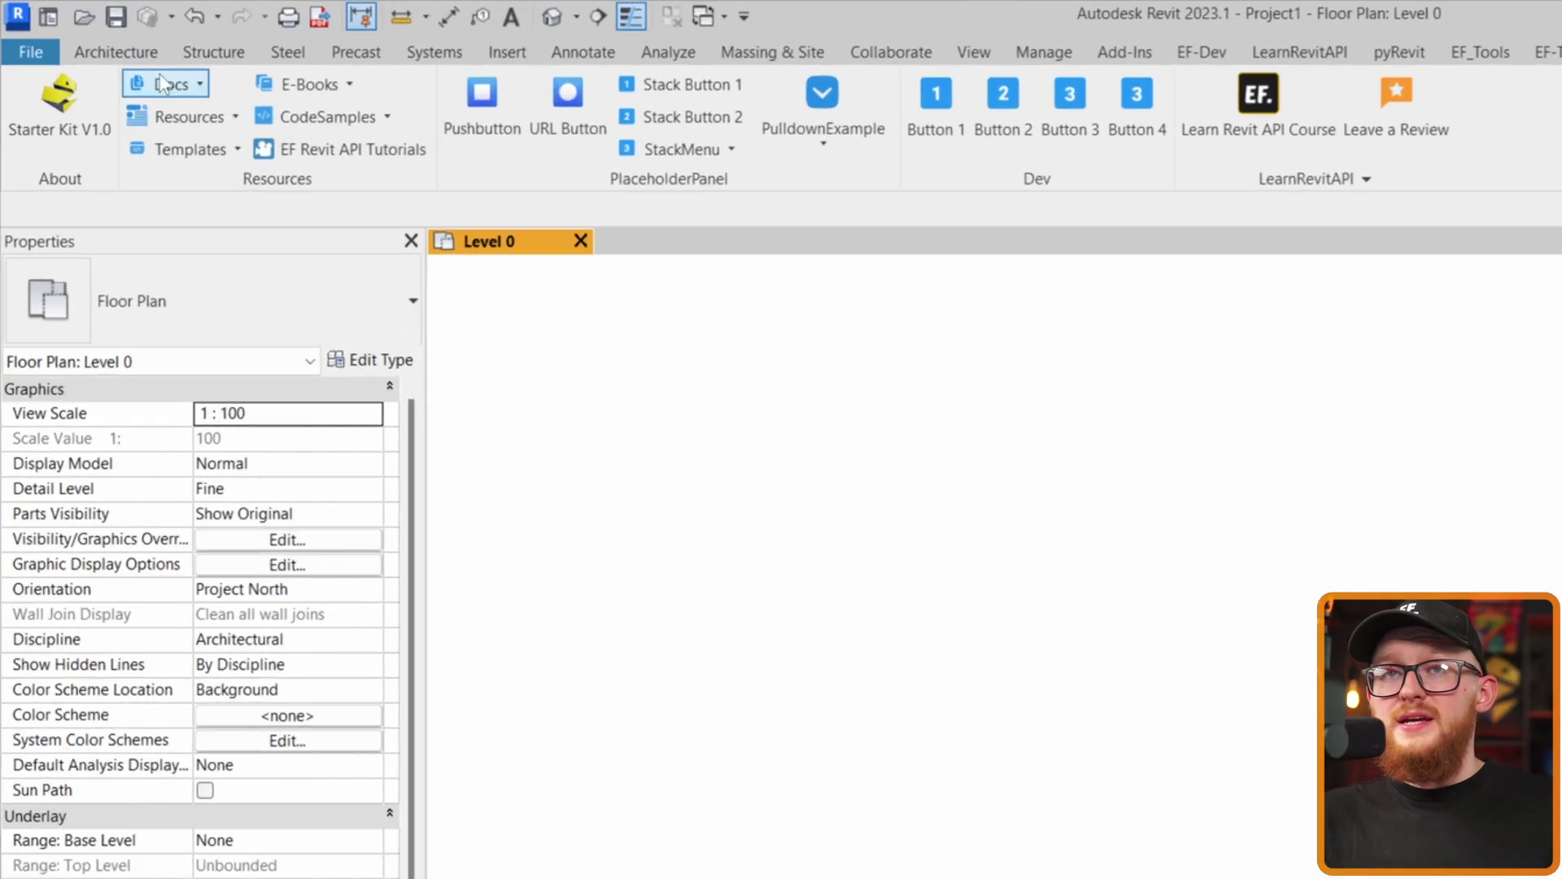
Step: Open the Autodesk University Revit API link and scroll through its 199 class results
click(129, 81)
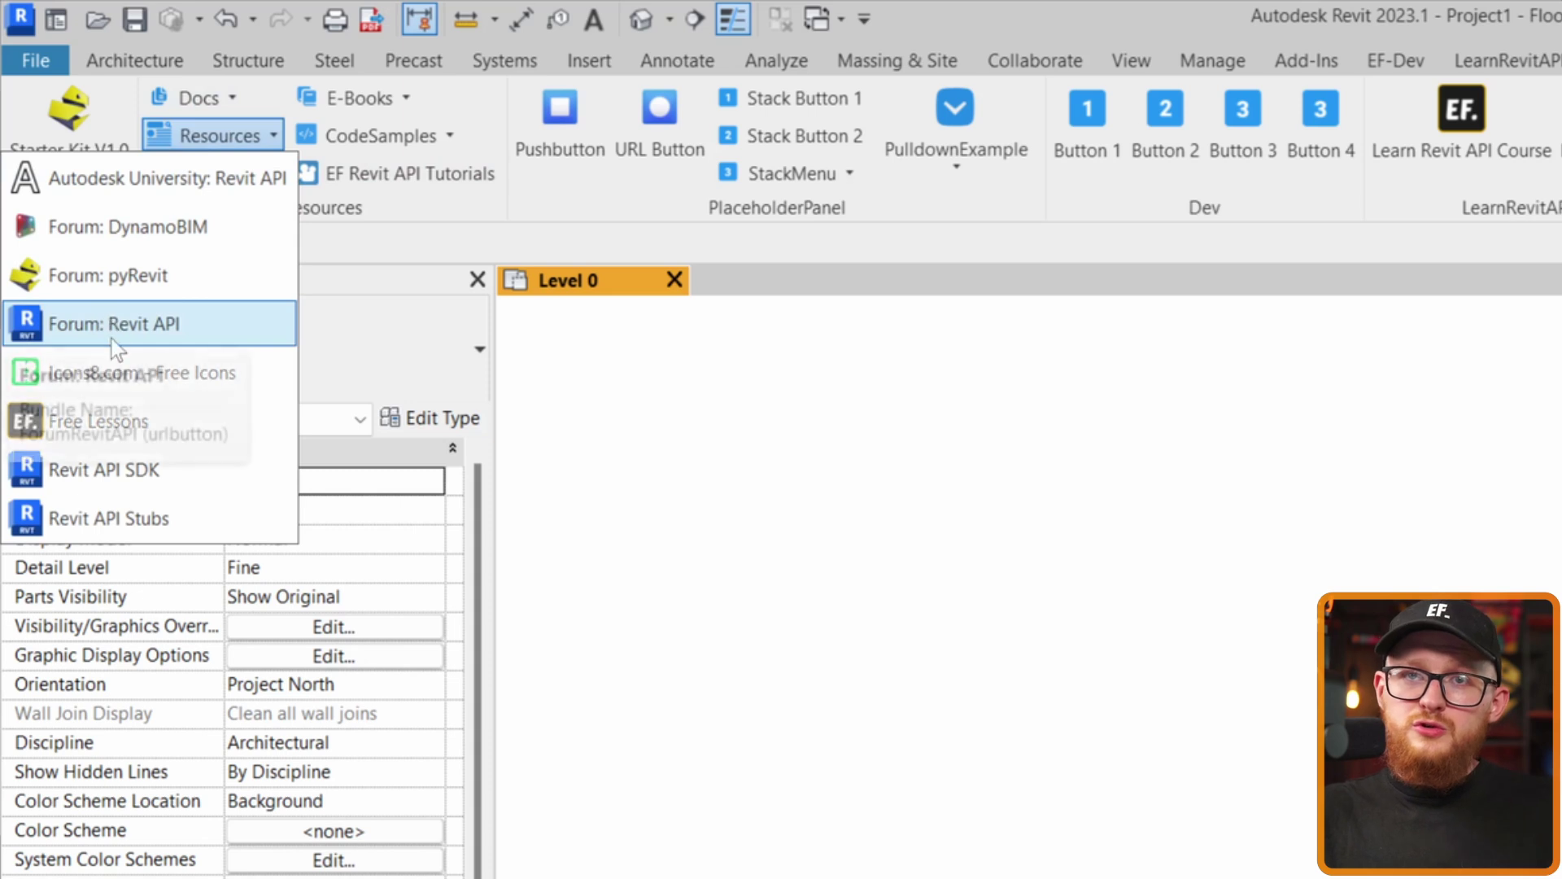
click(125, 197)
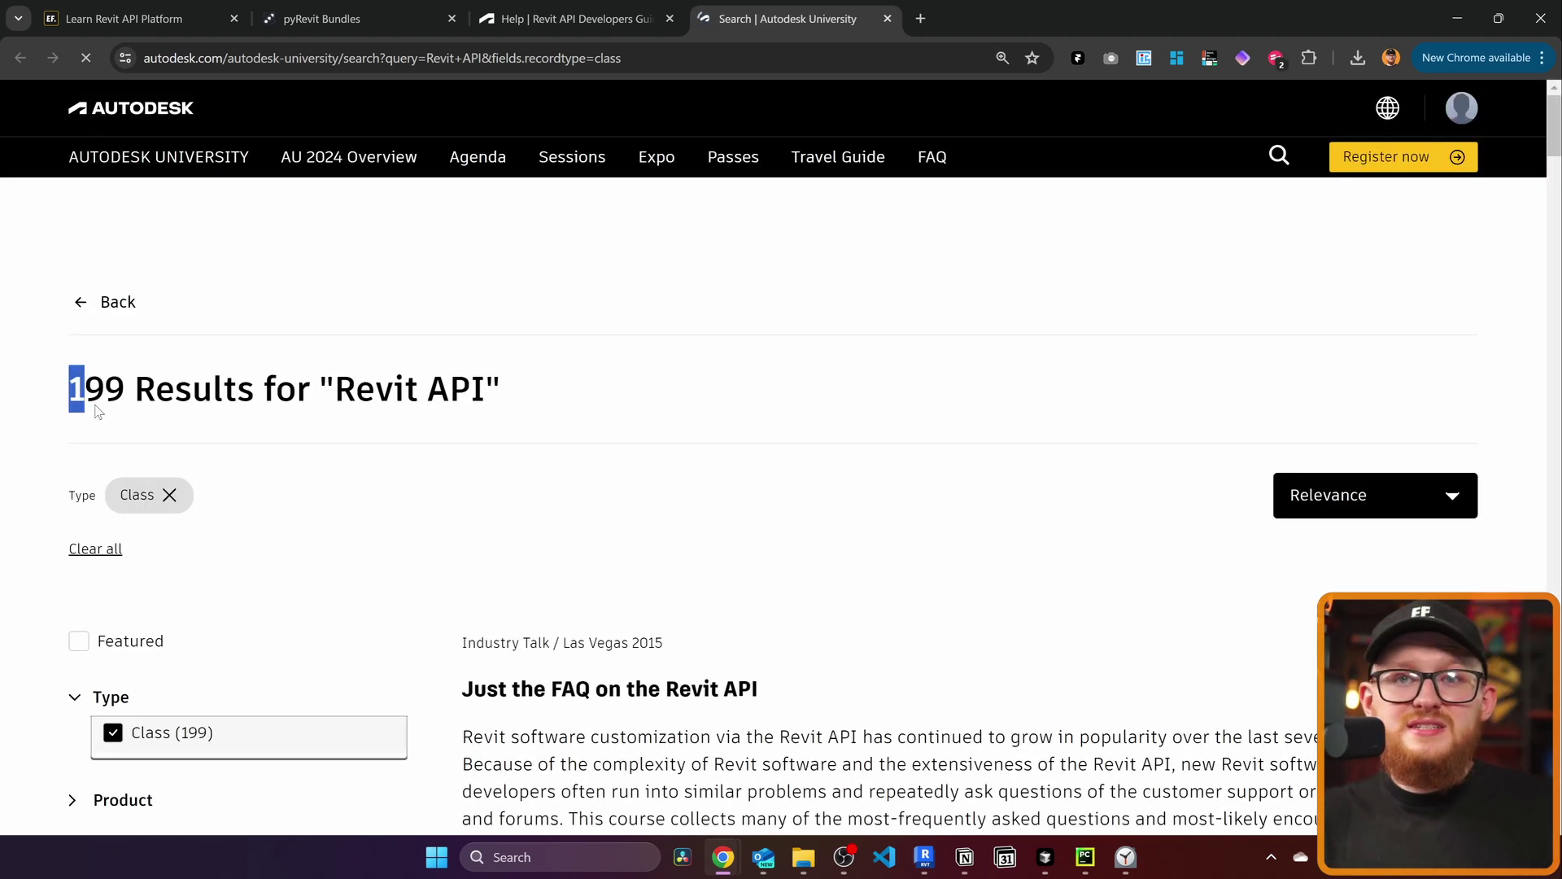
mouse_move(98, 411)
mouse_down()
mouse_move(142, 390)
mouse_move(120, 389)
mouse_up()
scroll(637, 529, down, 3)
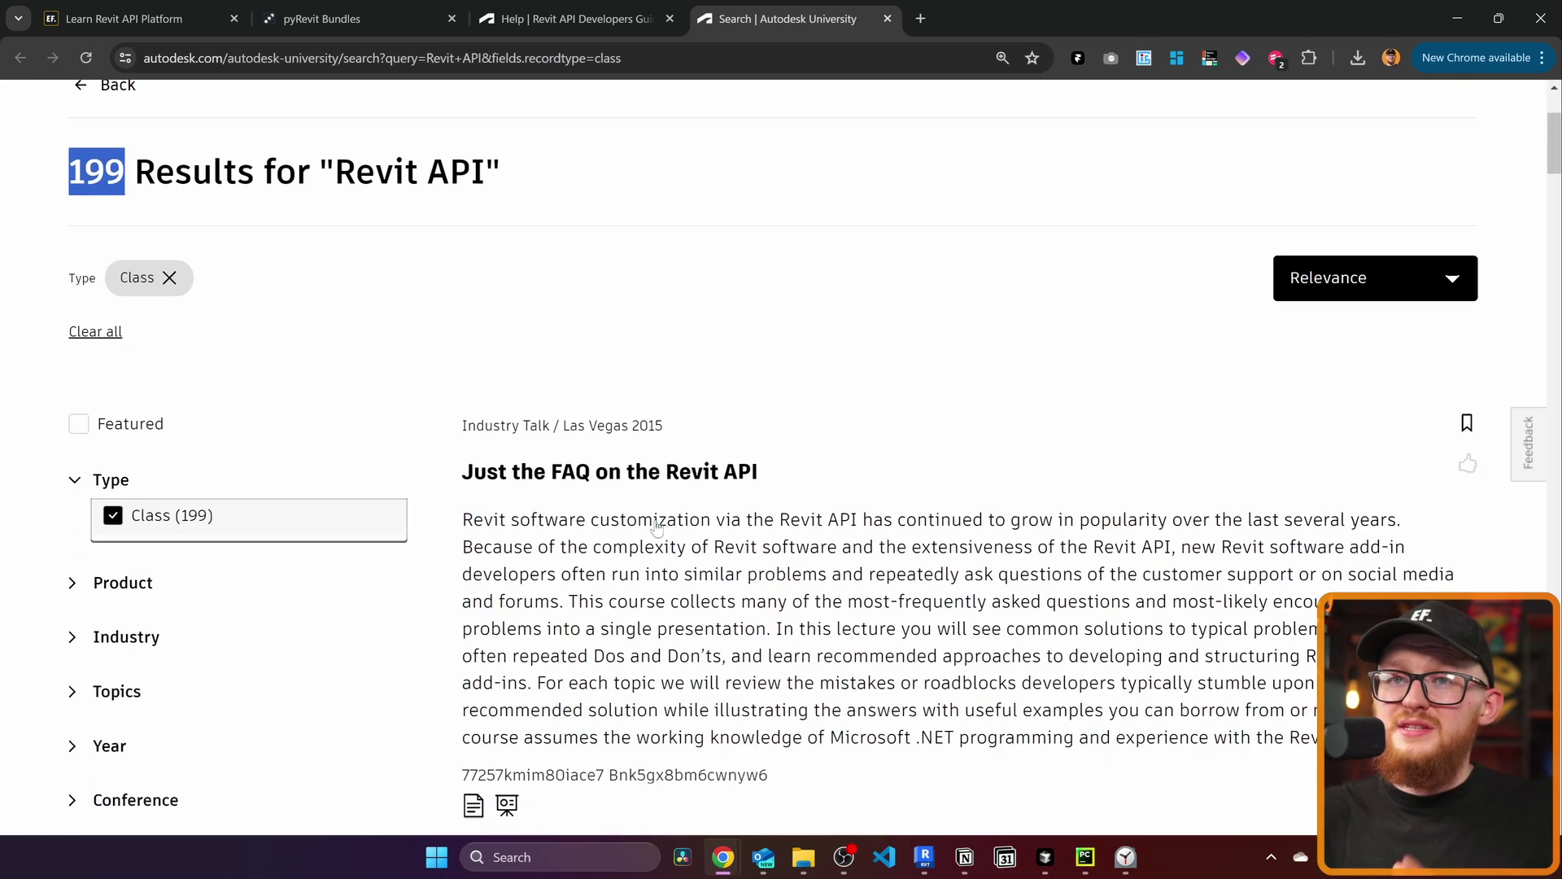
scroll(588, 504, down, 7)
scroll(588, 503, down, 3)
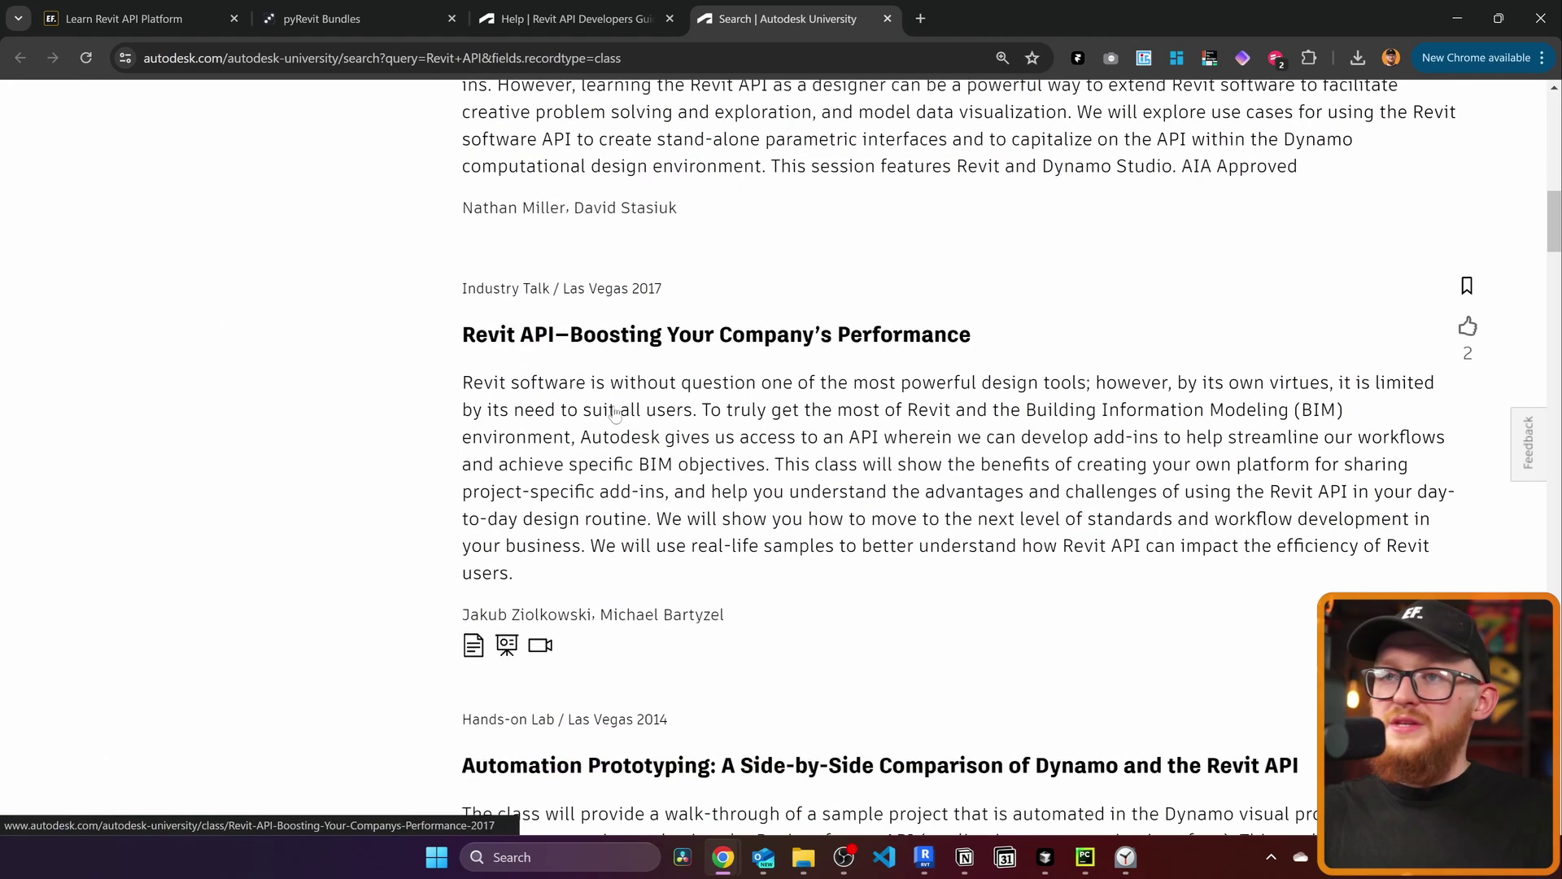
scroll(639, 360, down, 4)
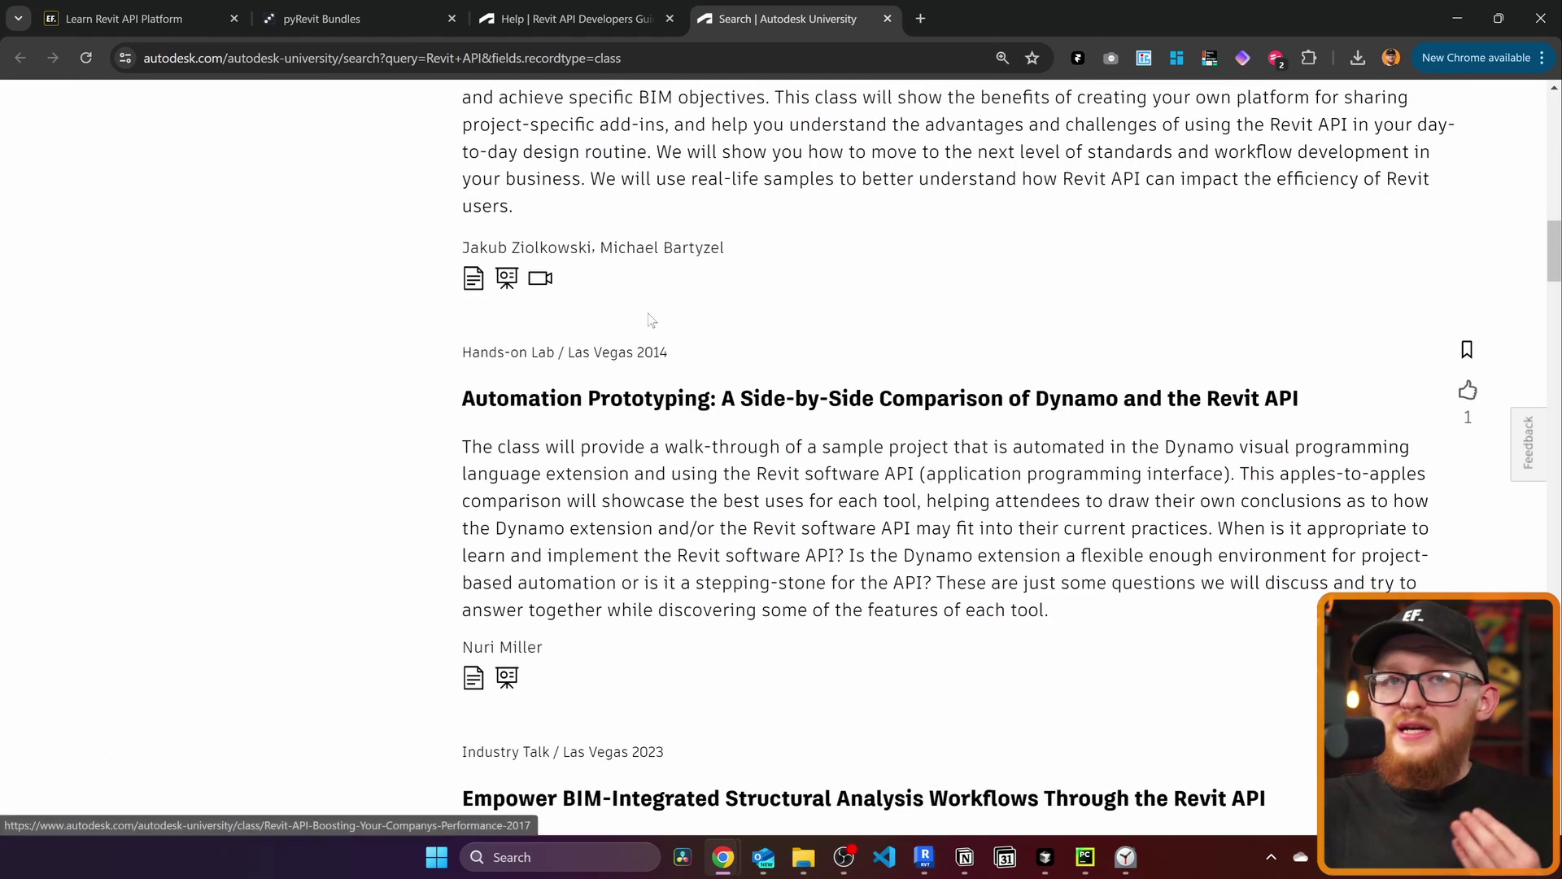
scroll(464, 430, down, 12)
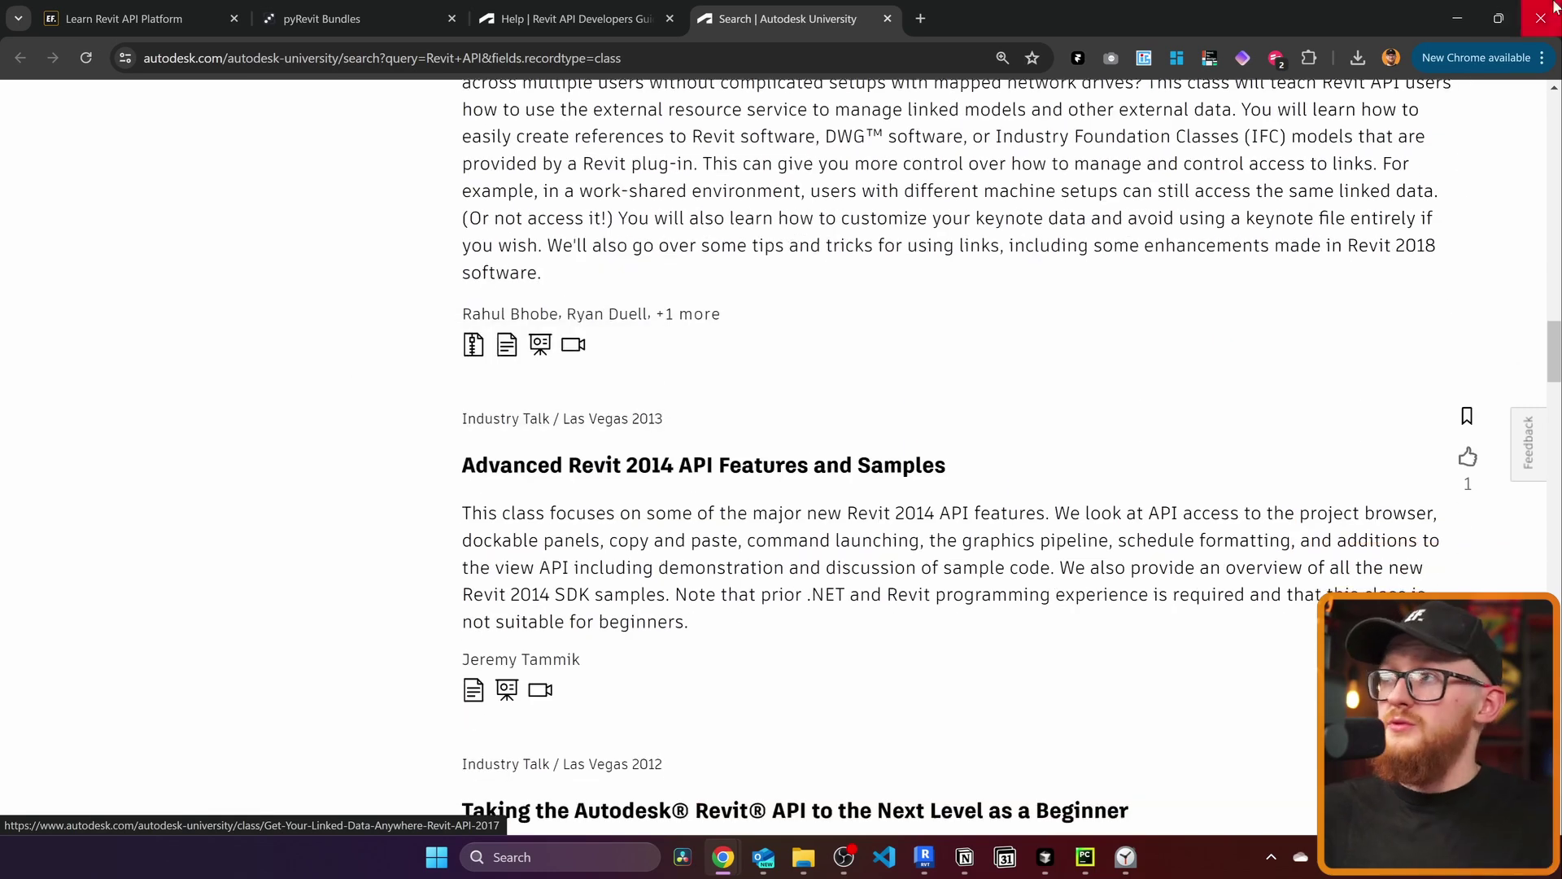
Step: Open the LearnRevitAPI Free Lessons page and browse the modules starting from Module 01
click(1457, 23)
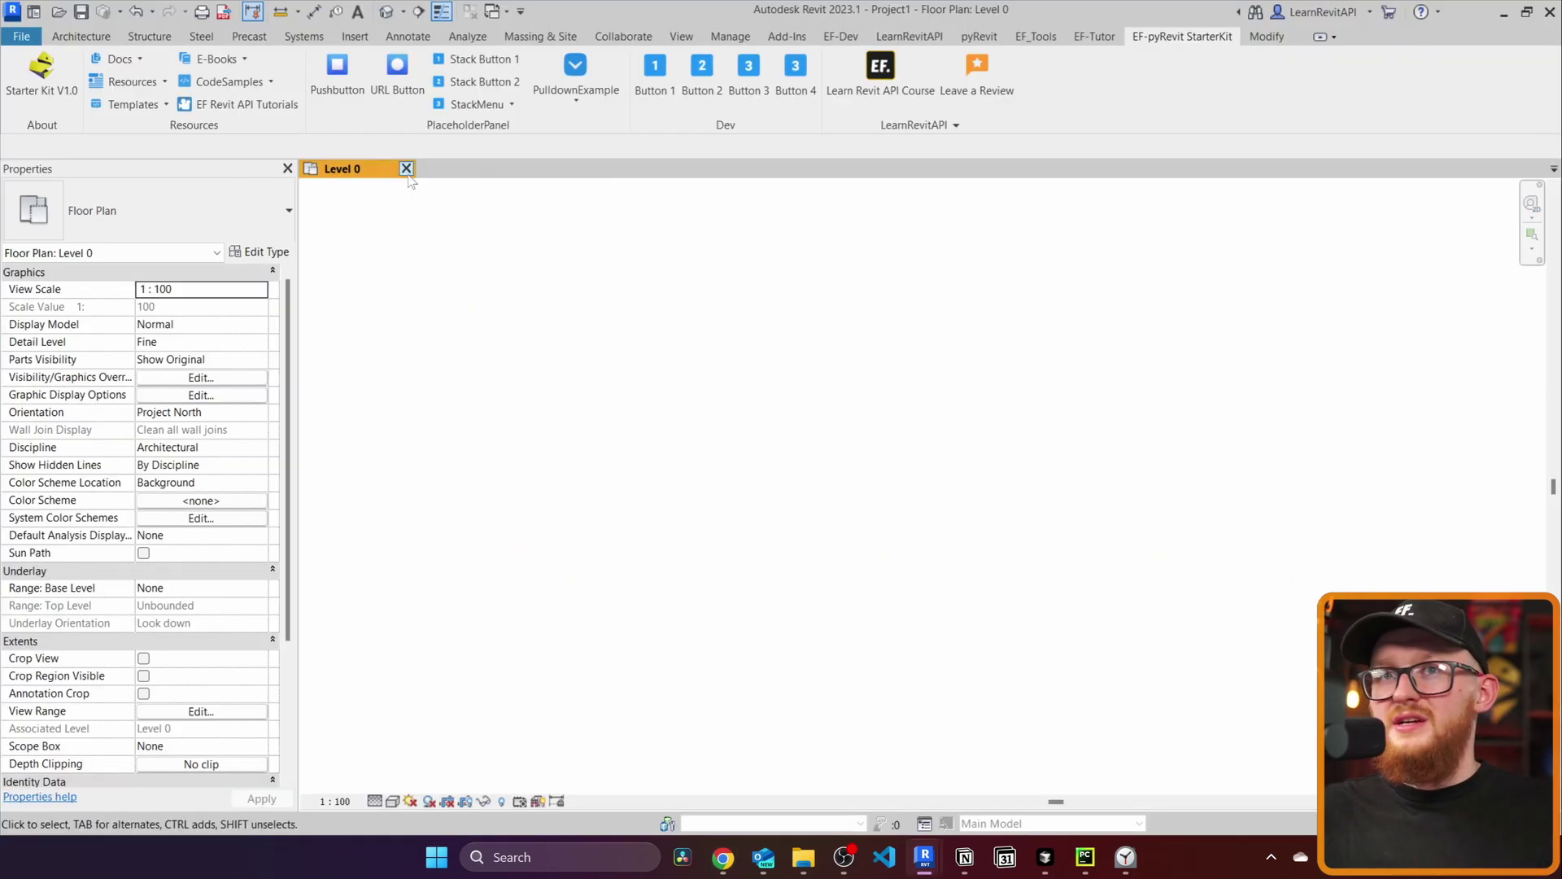
click(146, 84)
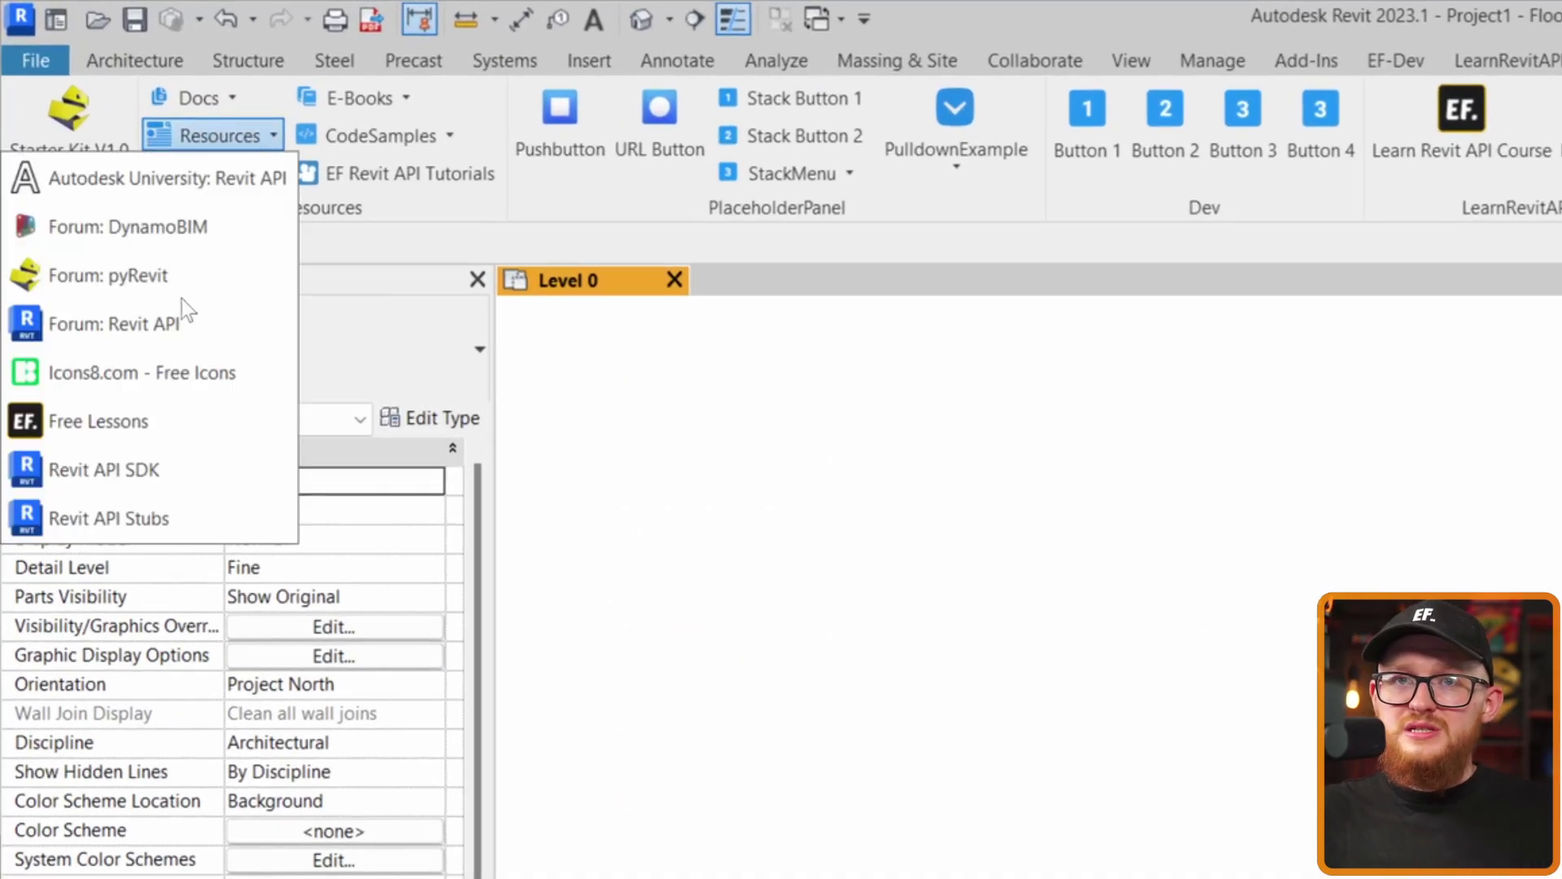
click(110, 424)
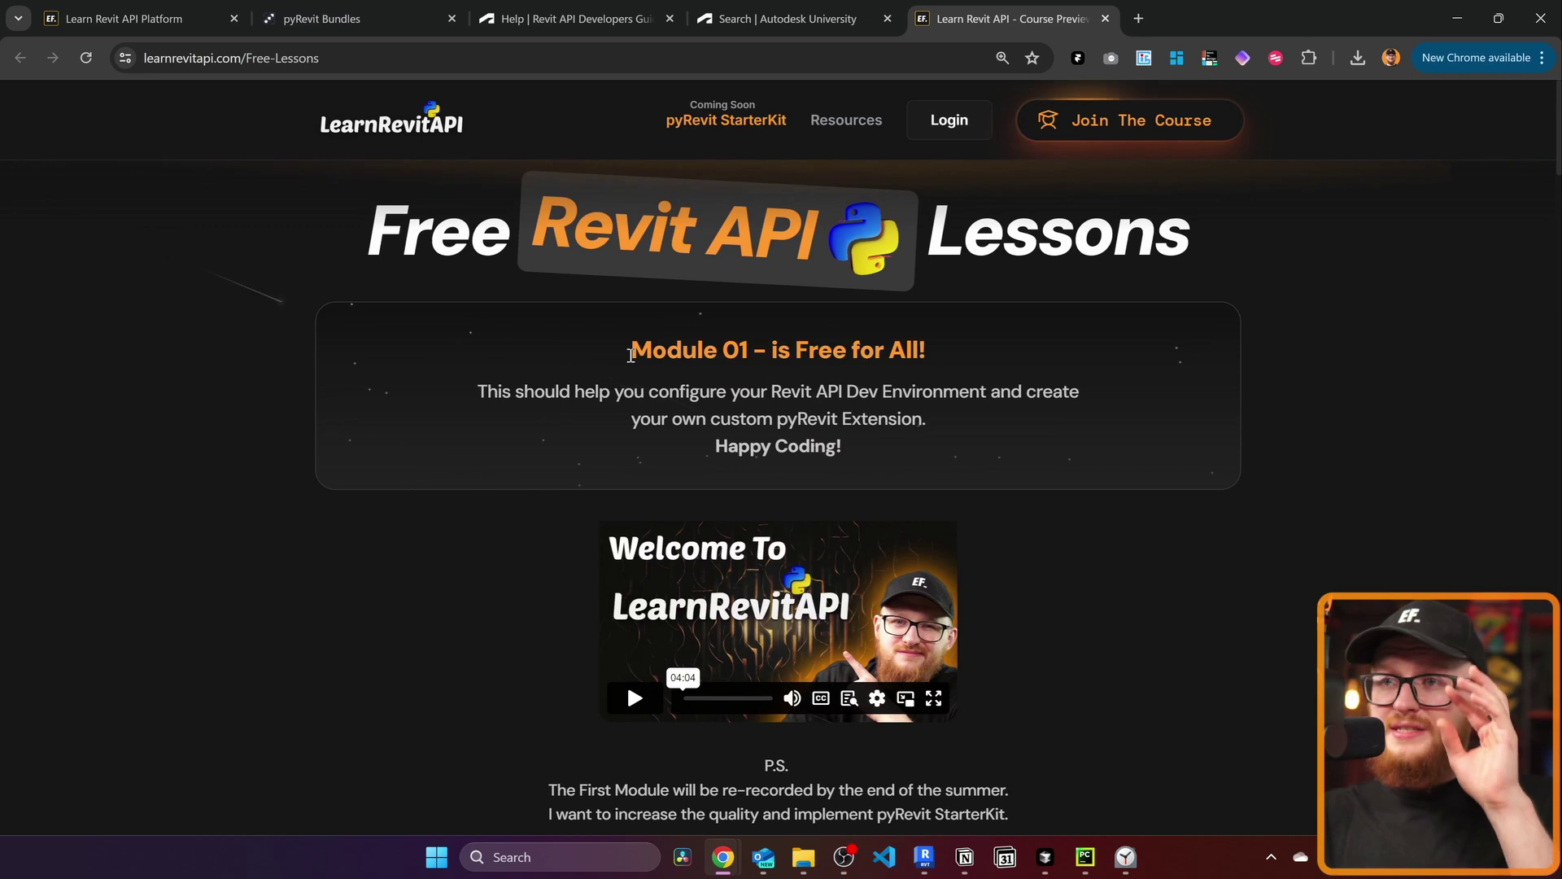
drag(631, 356, 956, 362)
click(830, 410)
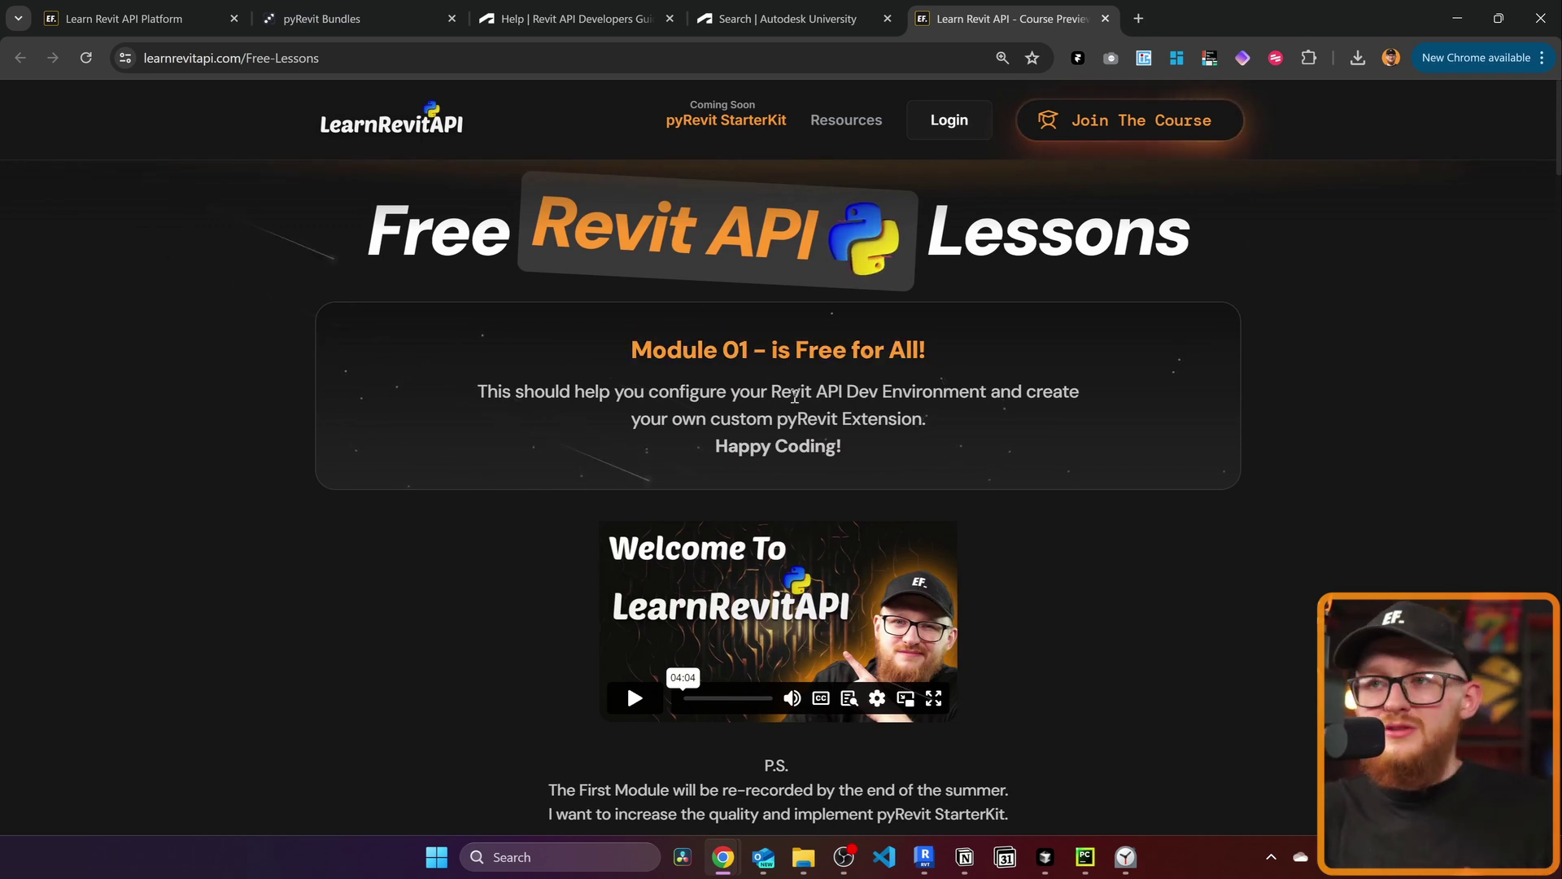
drag(680, 393, 1068, 397)
click(1066, 390)
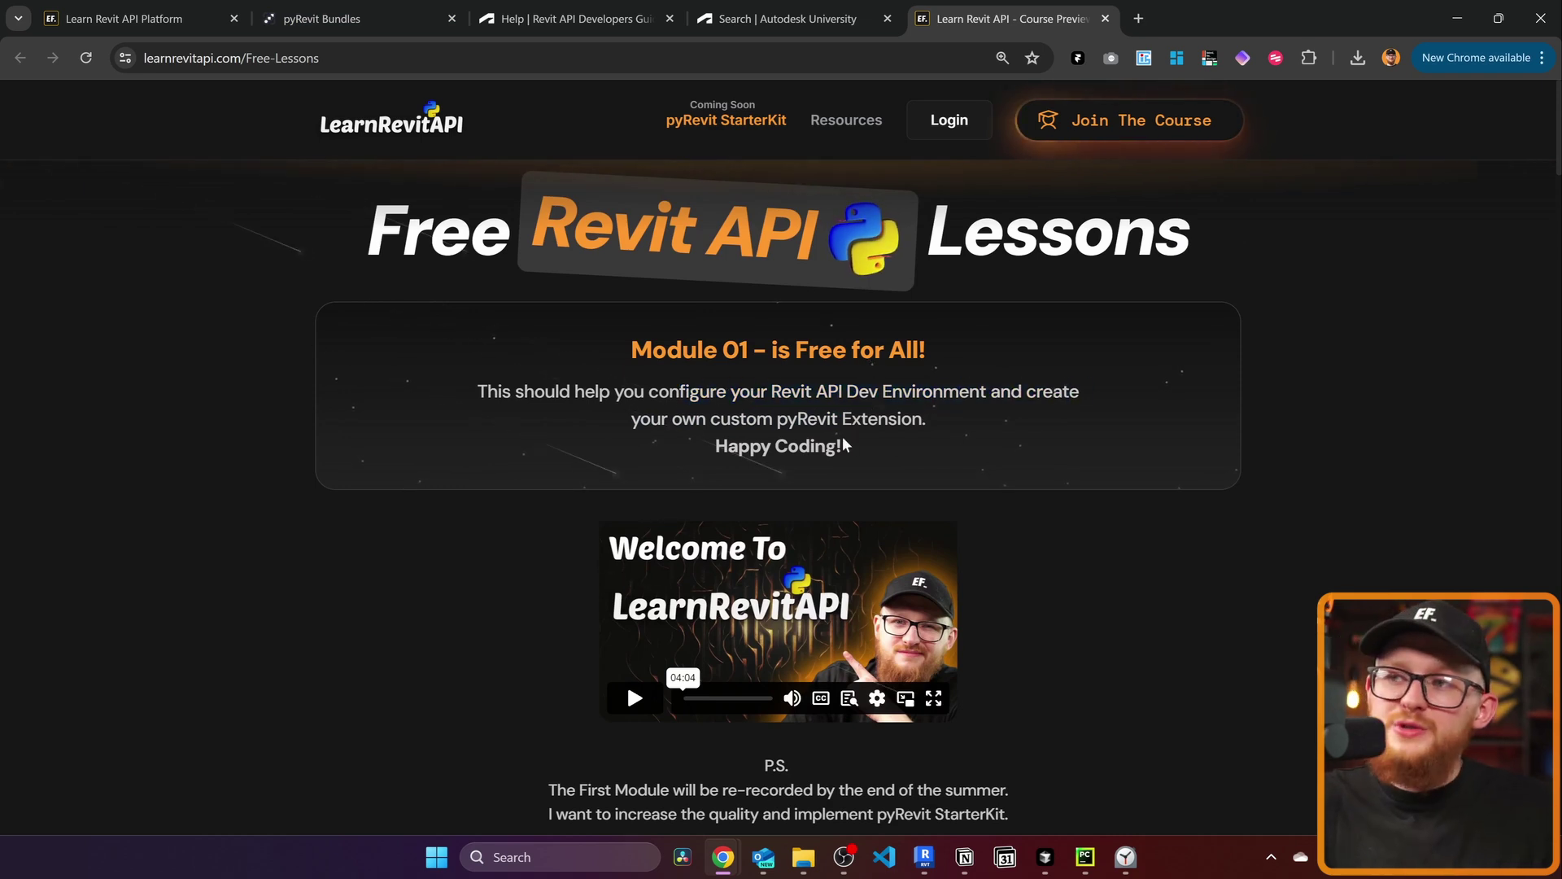
scroll(837, 461, down, 9)
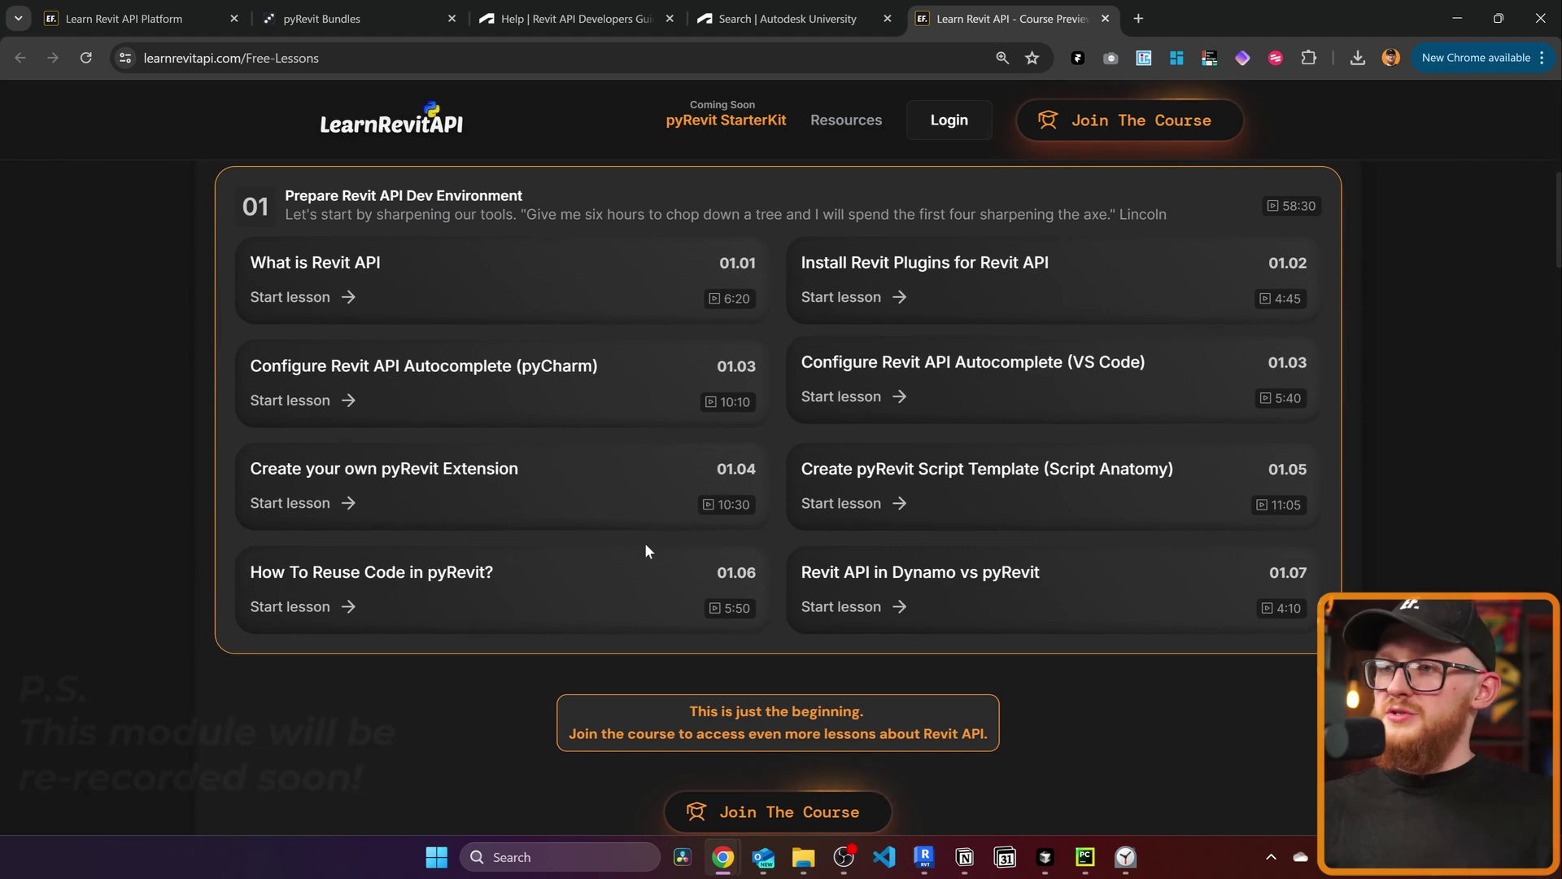
scroll(681, 623, down, 4)
scroll(681, 616, down, 18)
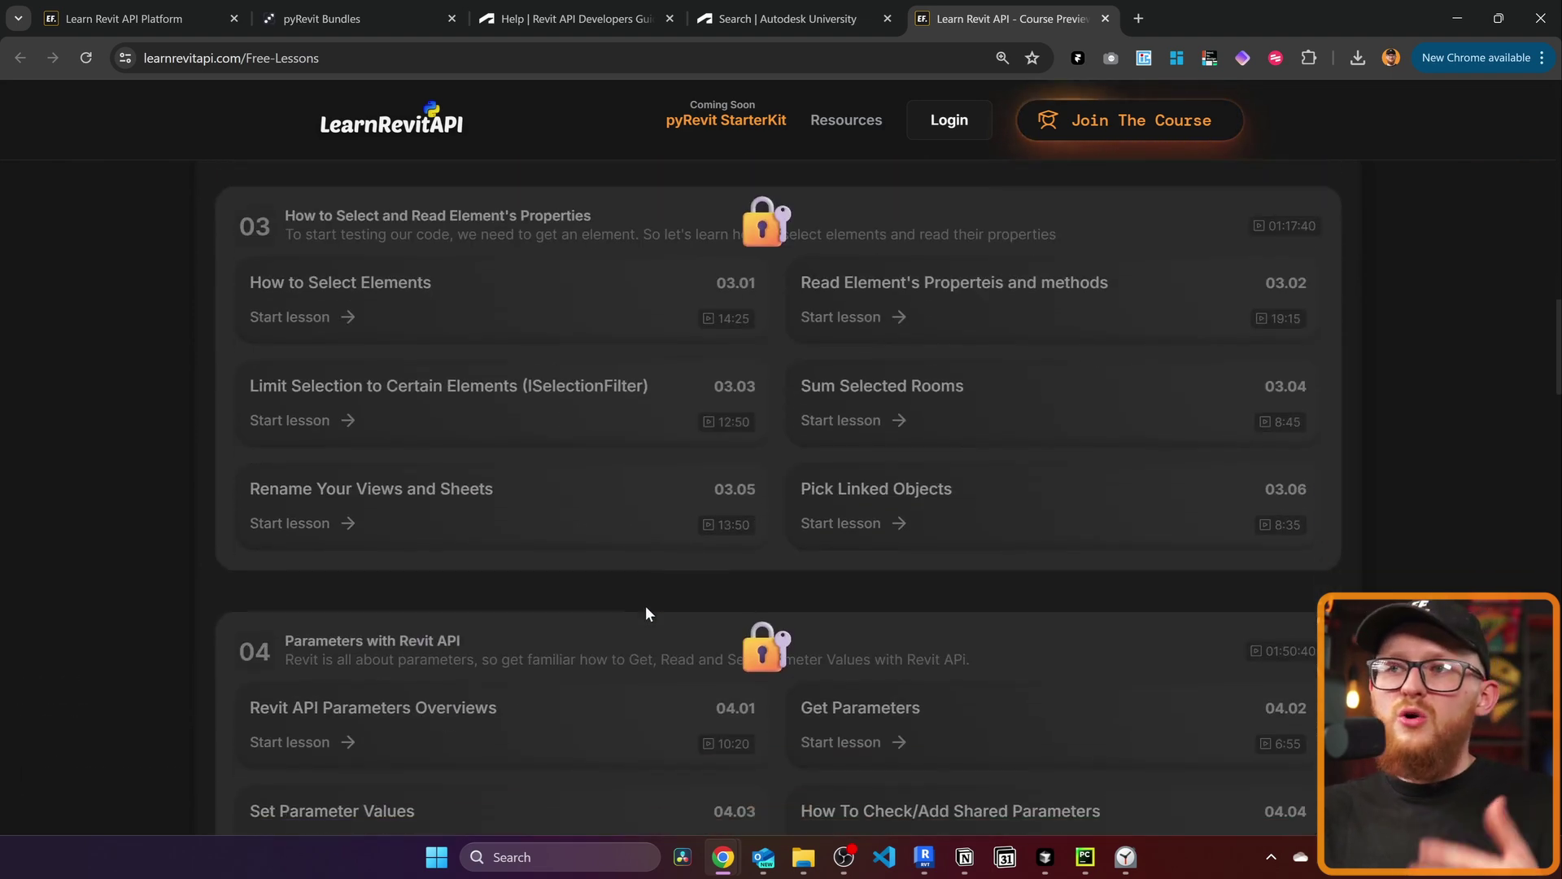
scroll(653, 594, down, 17)
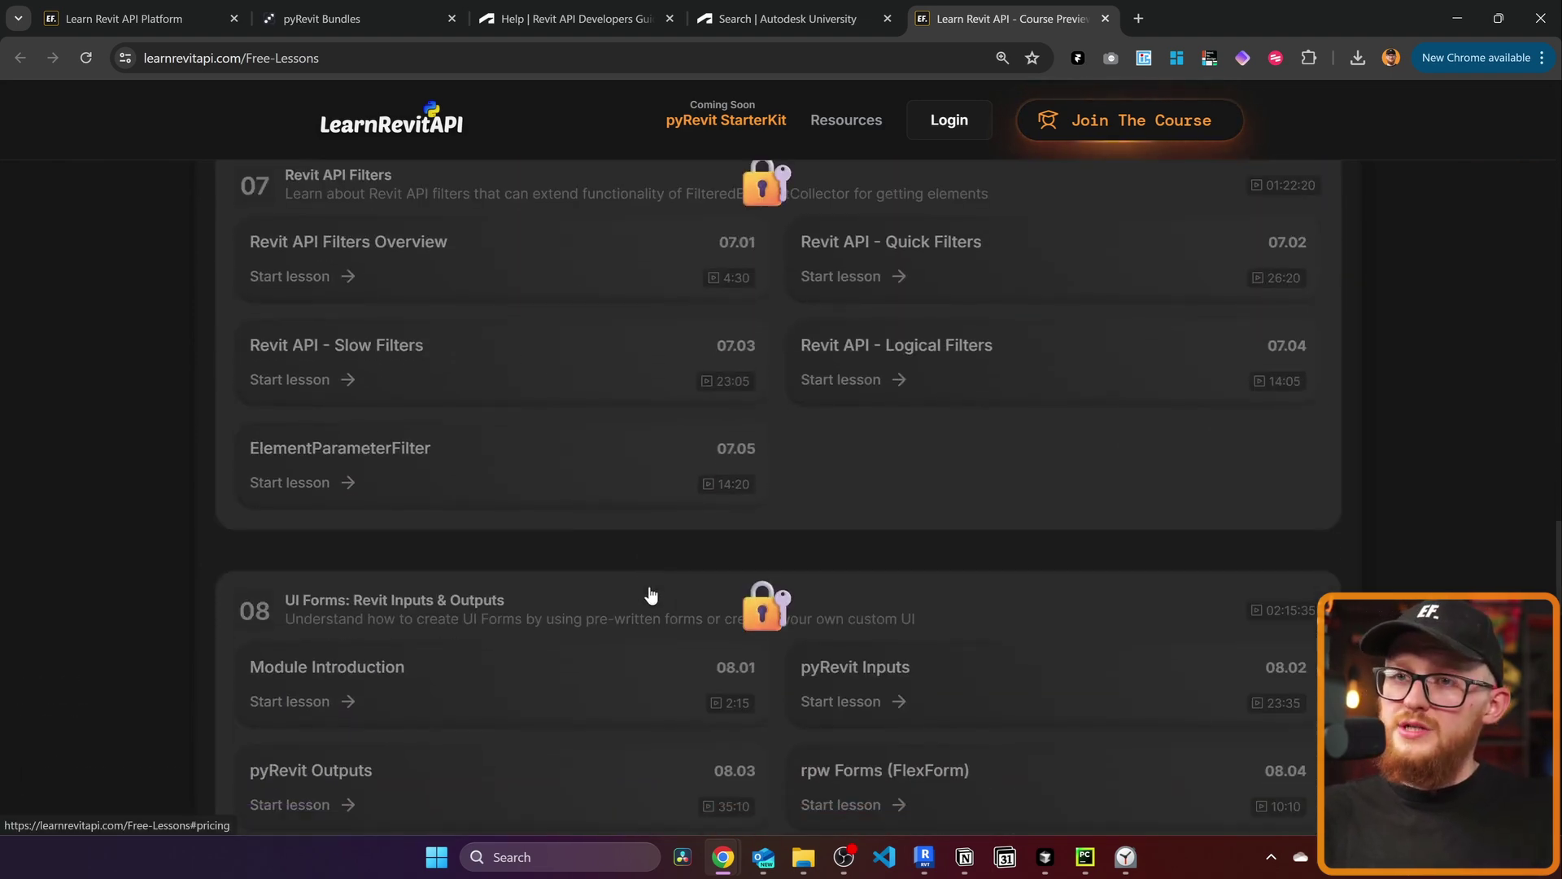
scroll(650, 592, down, 2)
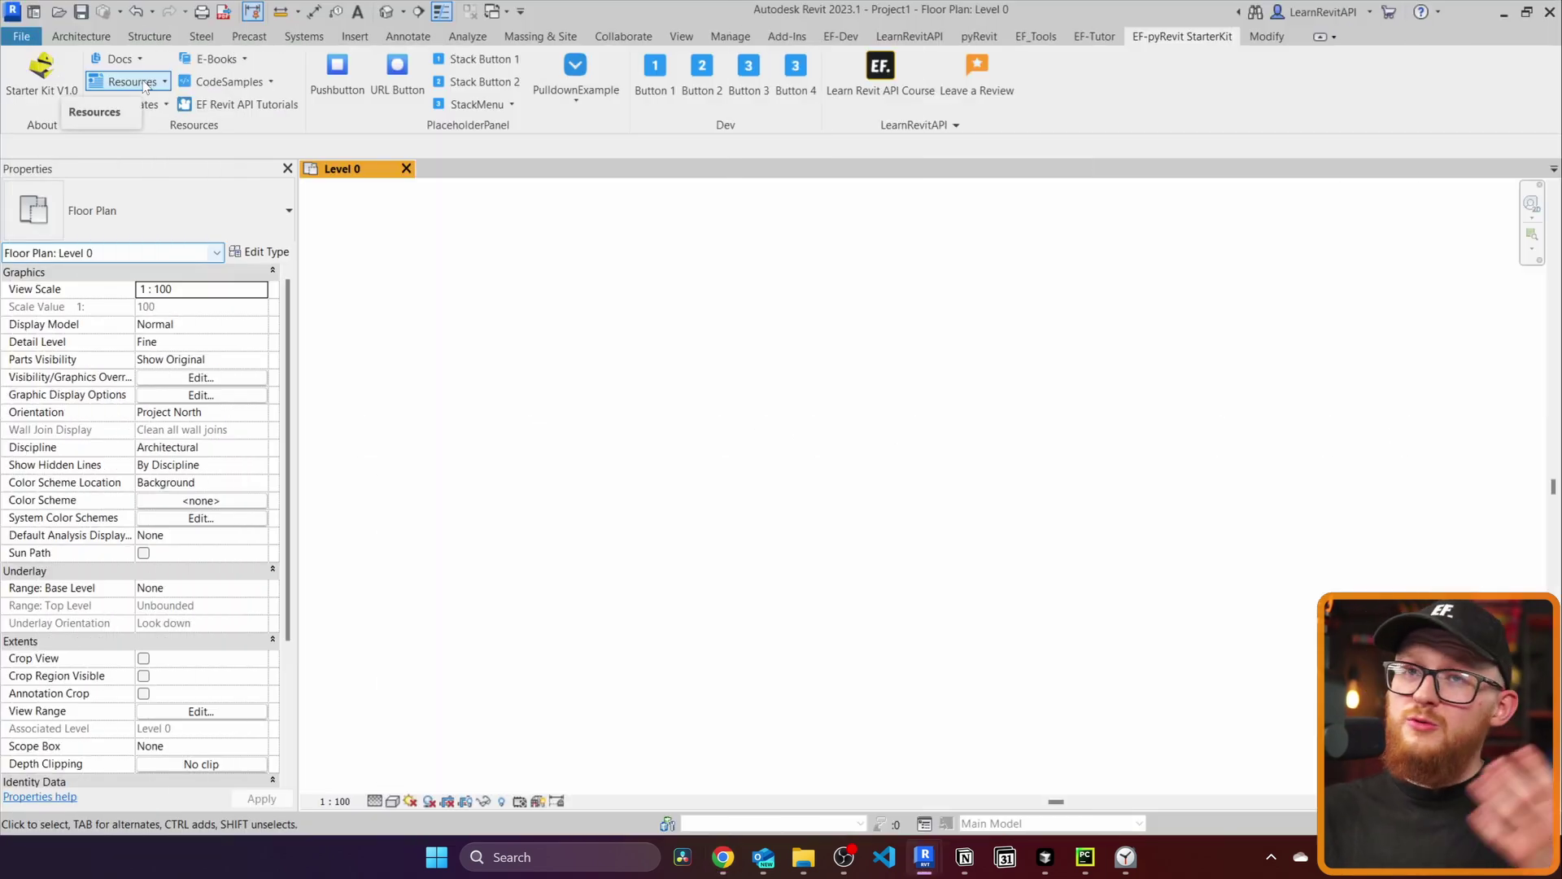
Step: Open the Revit API Stubs blog post and play its tutorial video
click(144, 84)
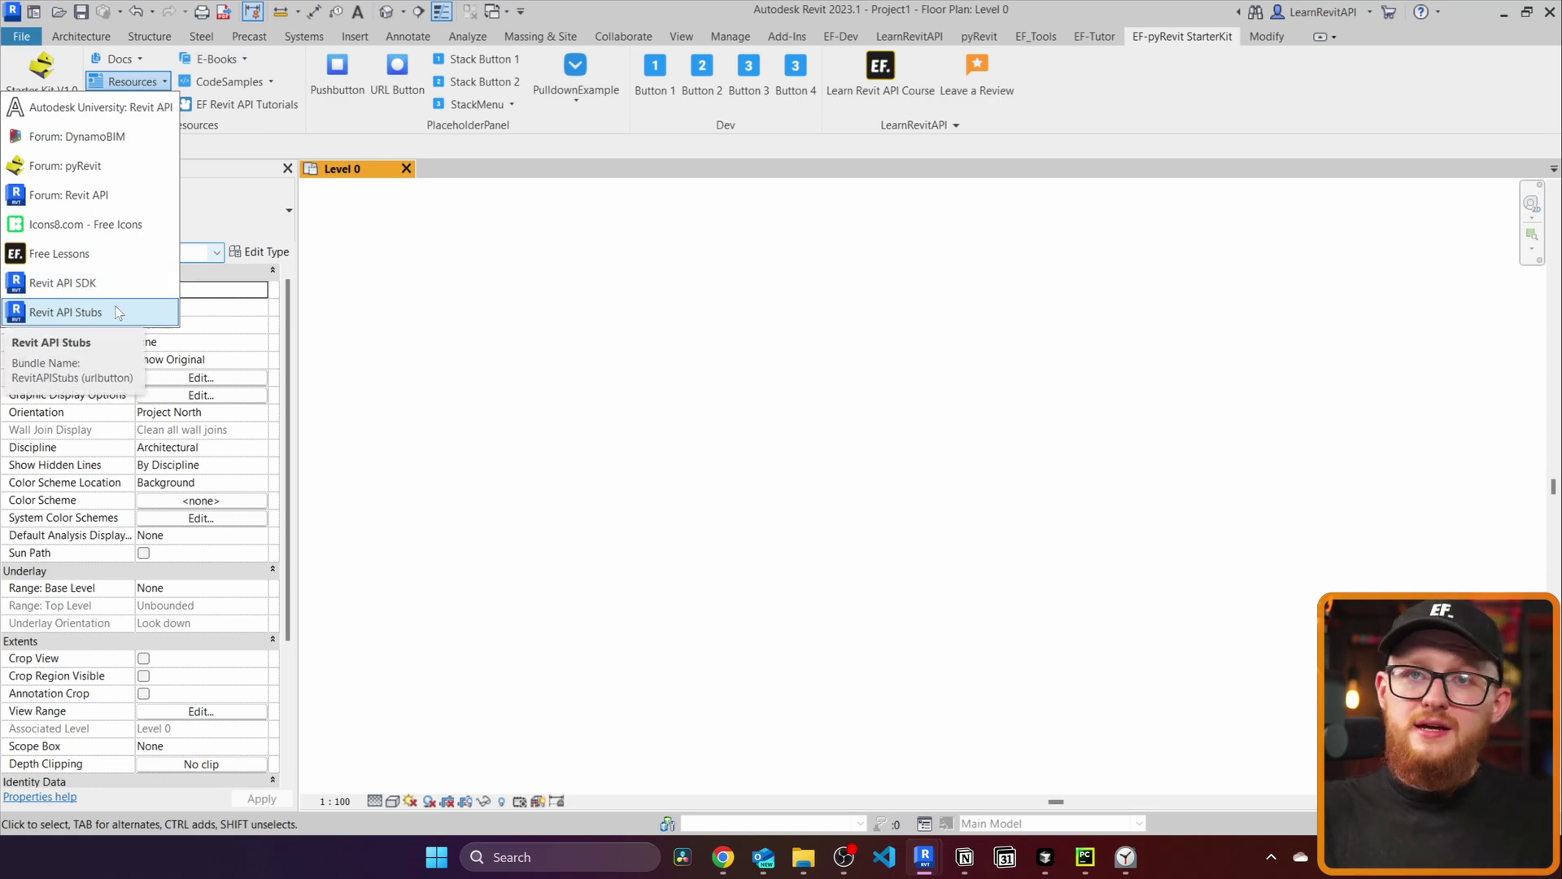
click(150, 309)
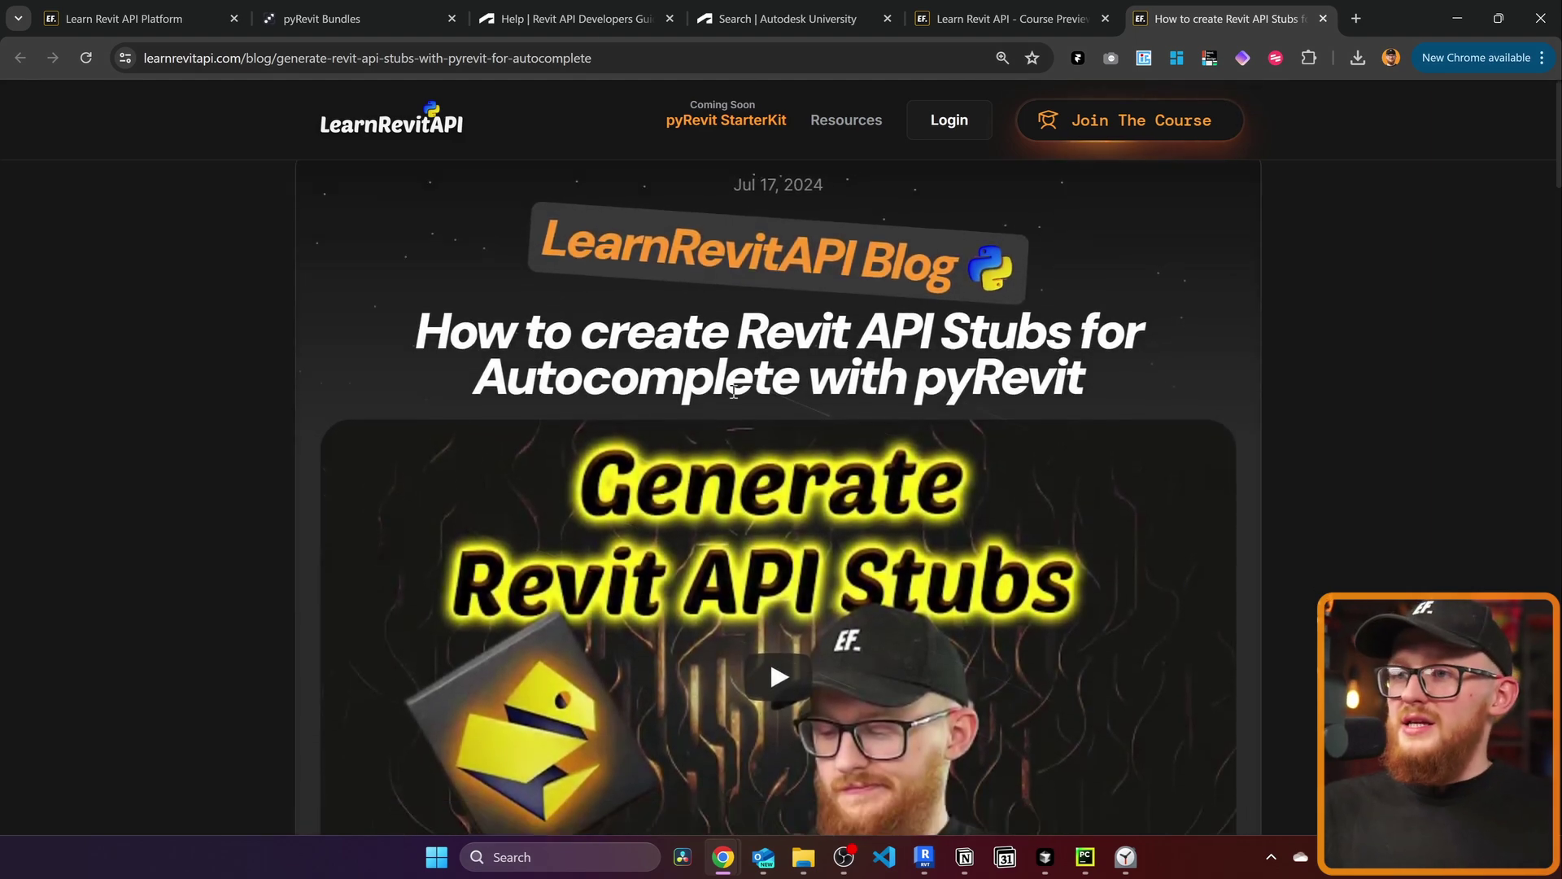
scroll(769, 335, down, 4)
click(774, 352)
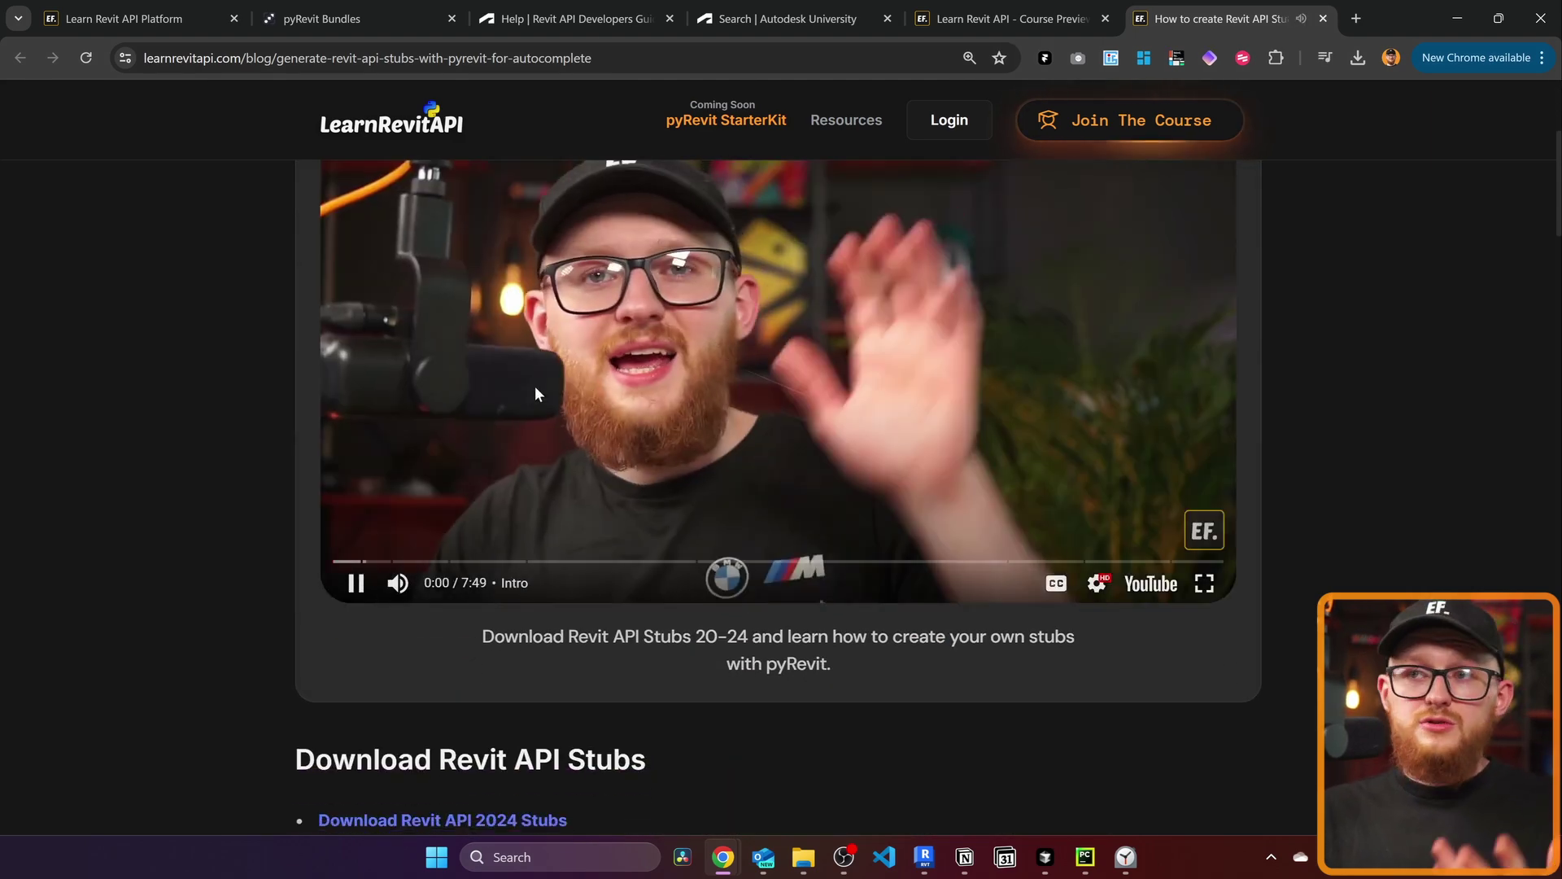
scroll(533, 405, down, 1)
scroll(533, 405, down, 3)
drag(404, 471, 706, 464)
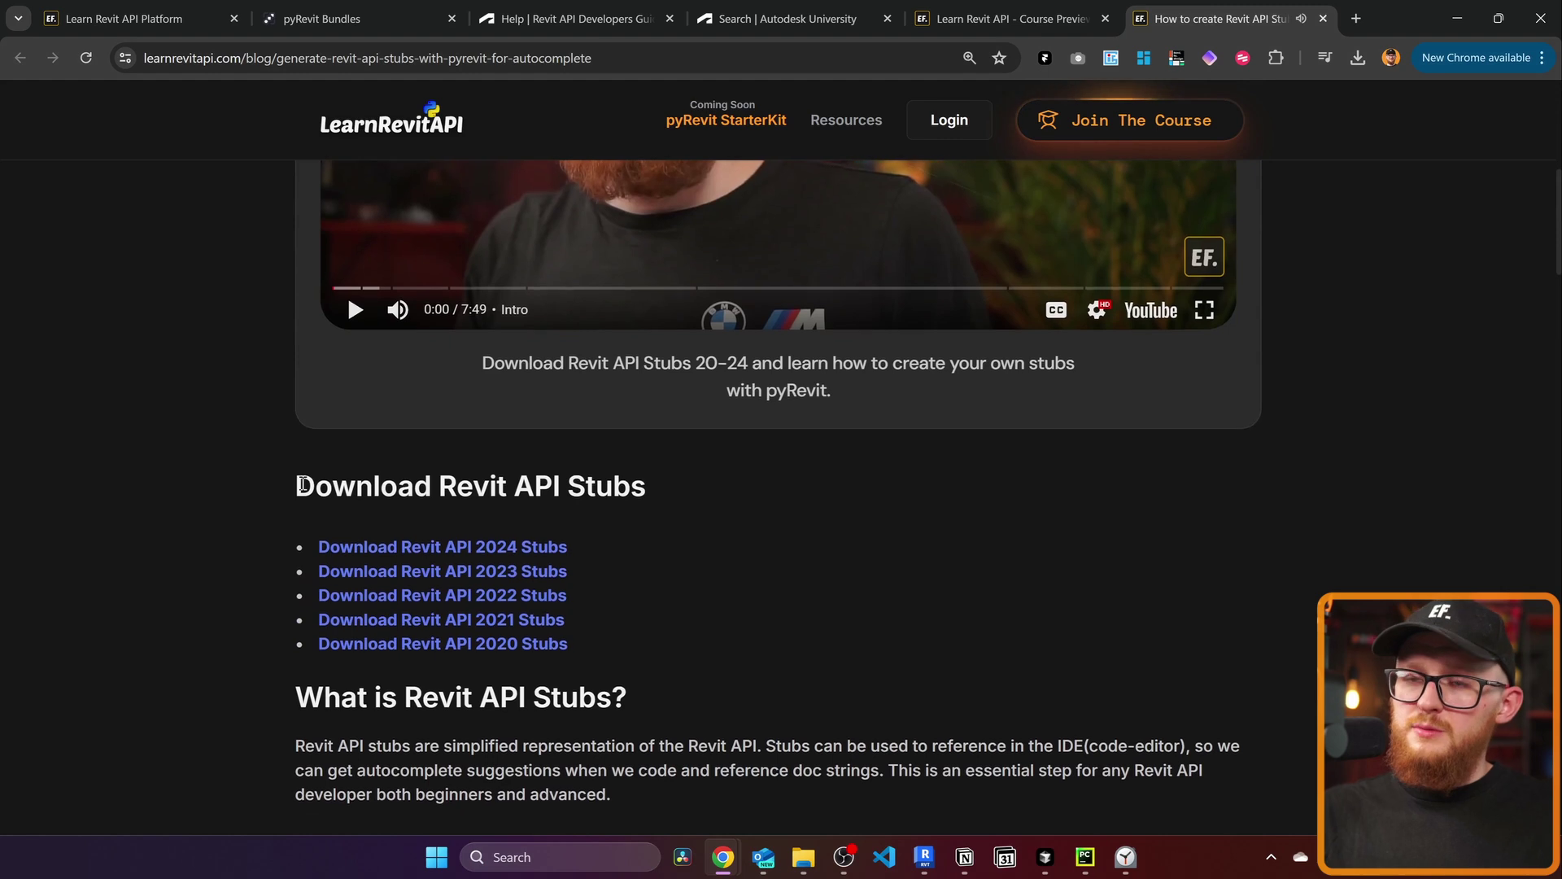
Step: Open the Dynamo Python template from the StarterKit templates list in PyCharm
click(1456, 18)
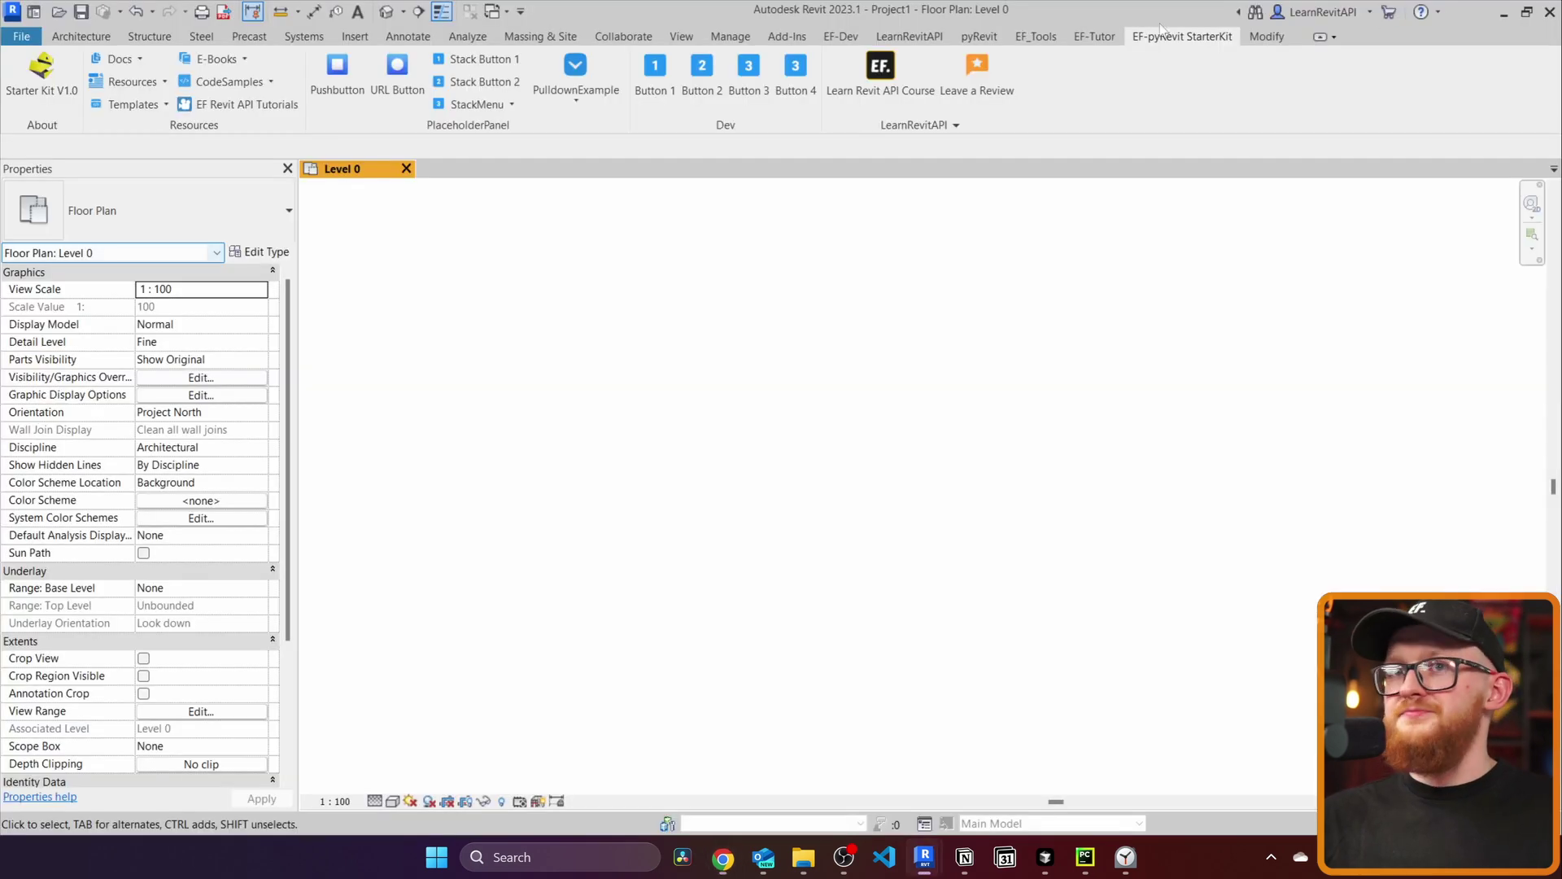
click(162, 107)
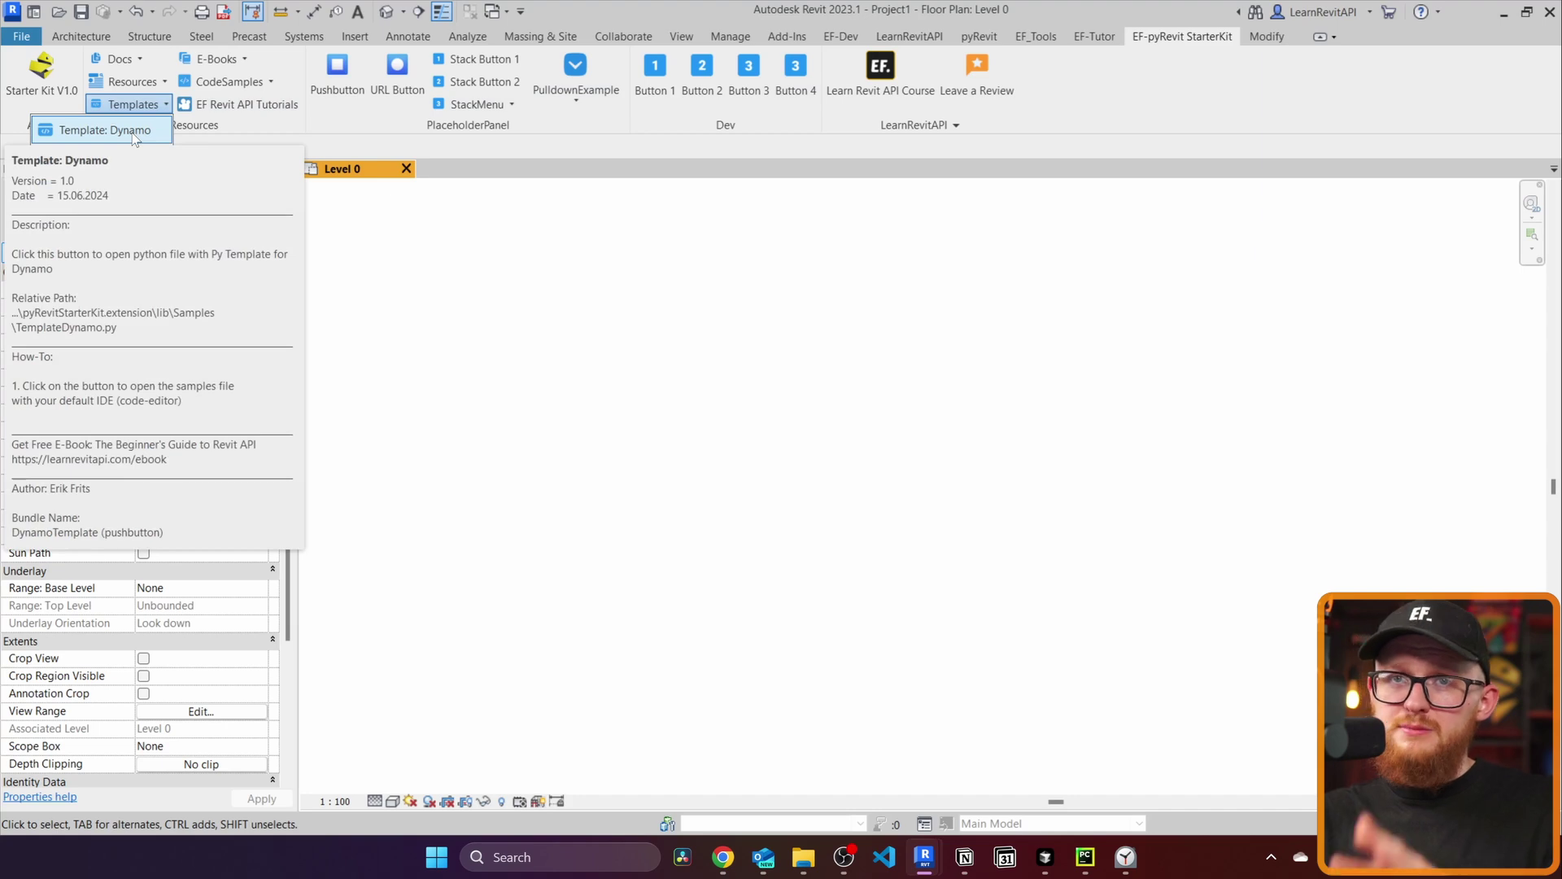
click(135, 138)
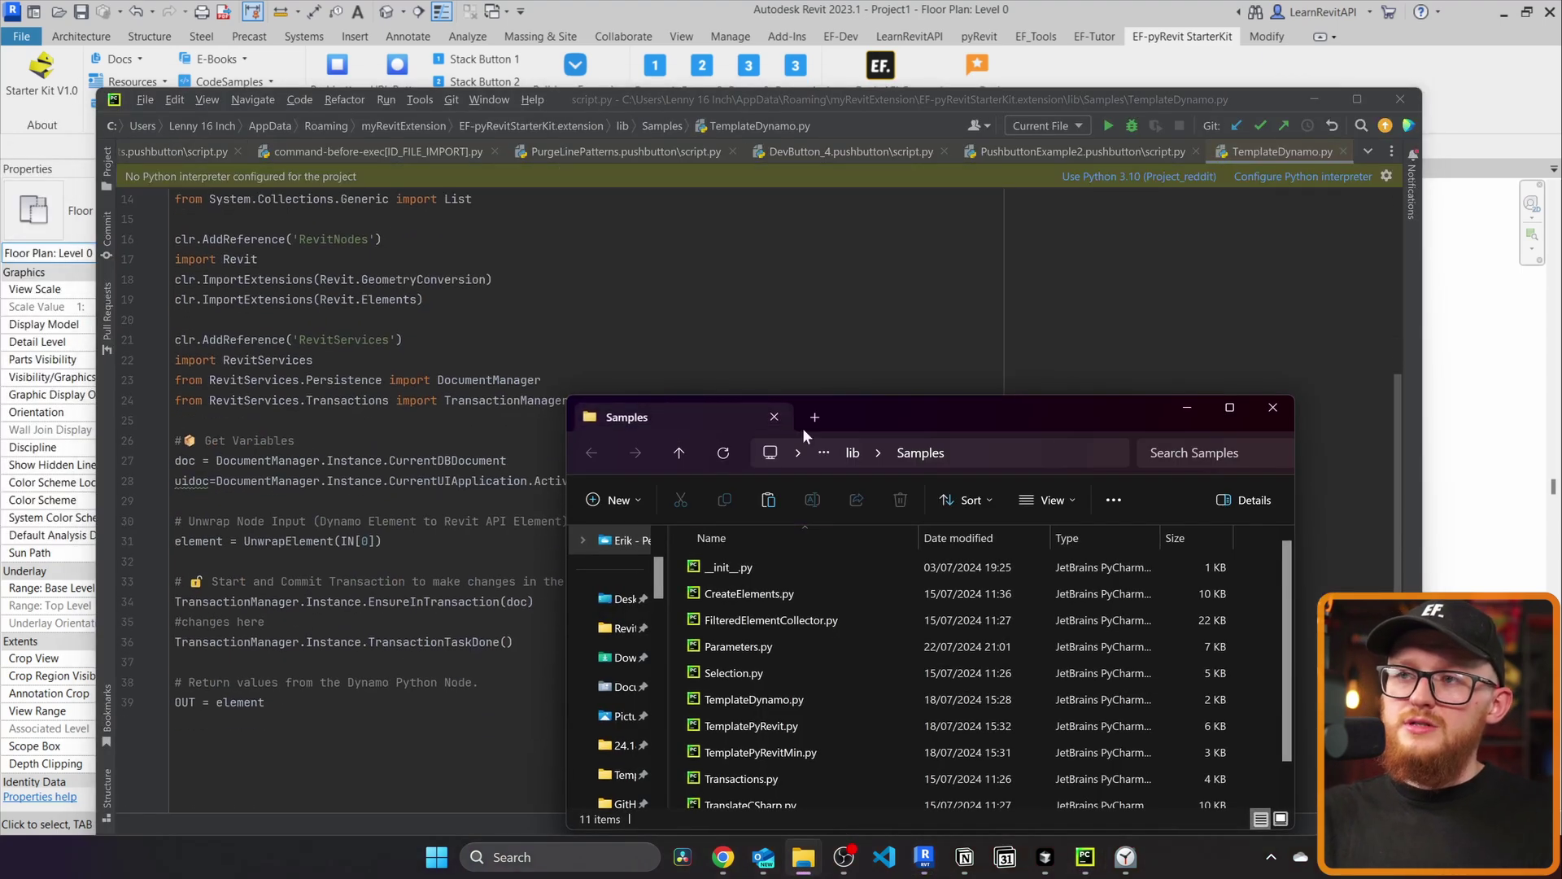
click(1201, 415)
scroll(541, 629, up, 5)
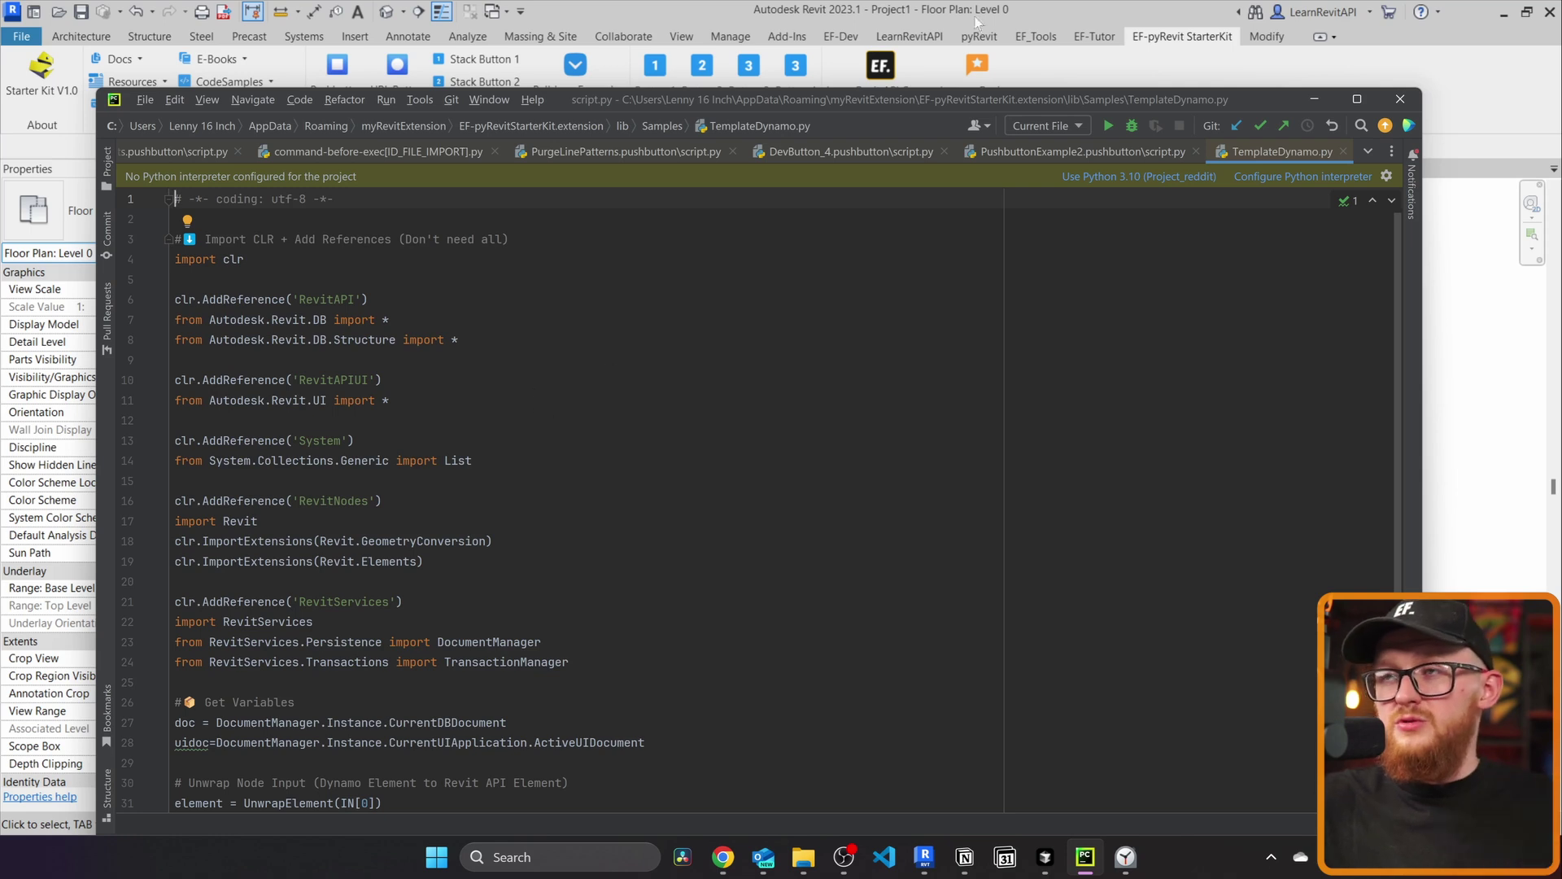
Step: Open the pyRevit script template and highlight its helpurl setting
click(205, 120)
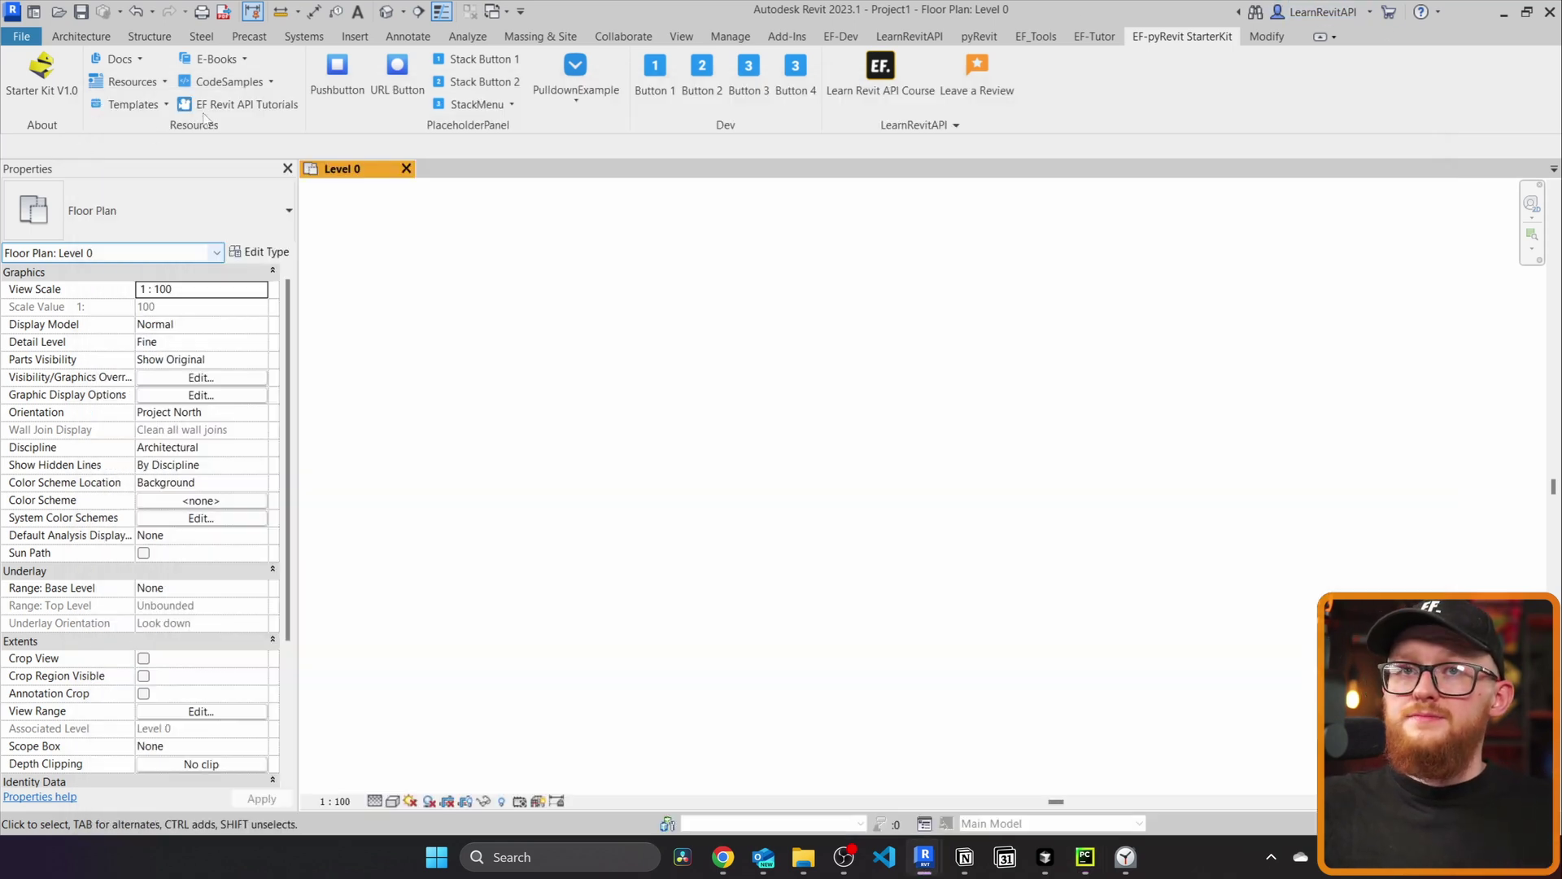
click(143, 105)
click(136, 159)
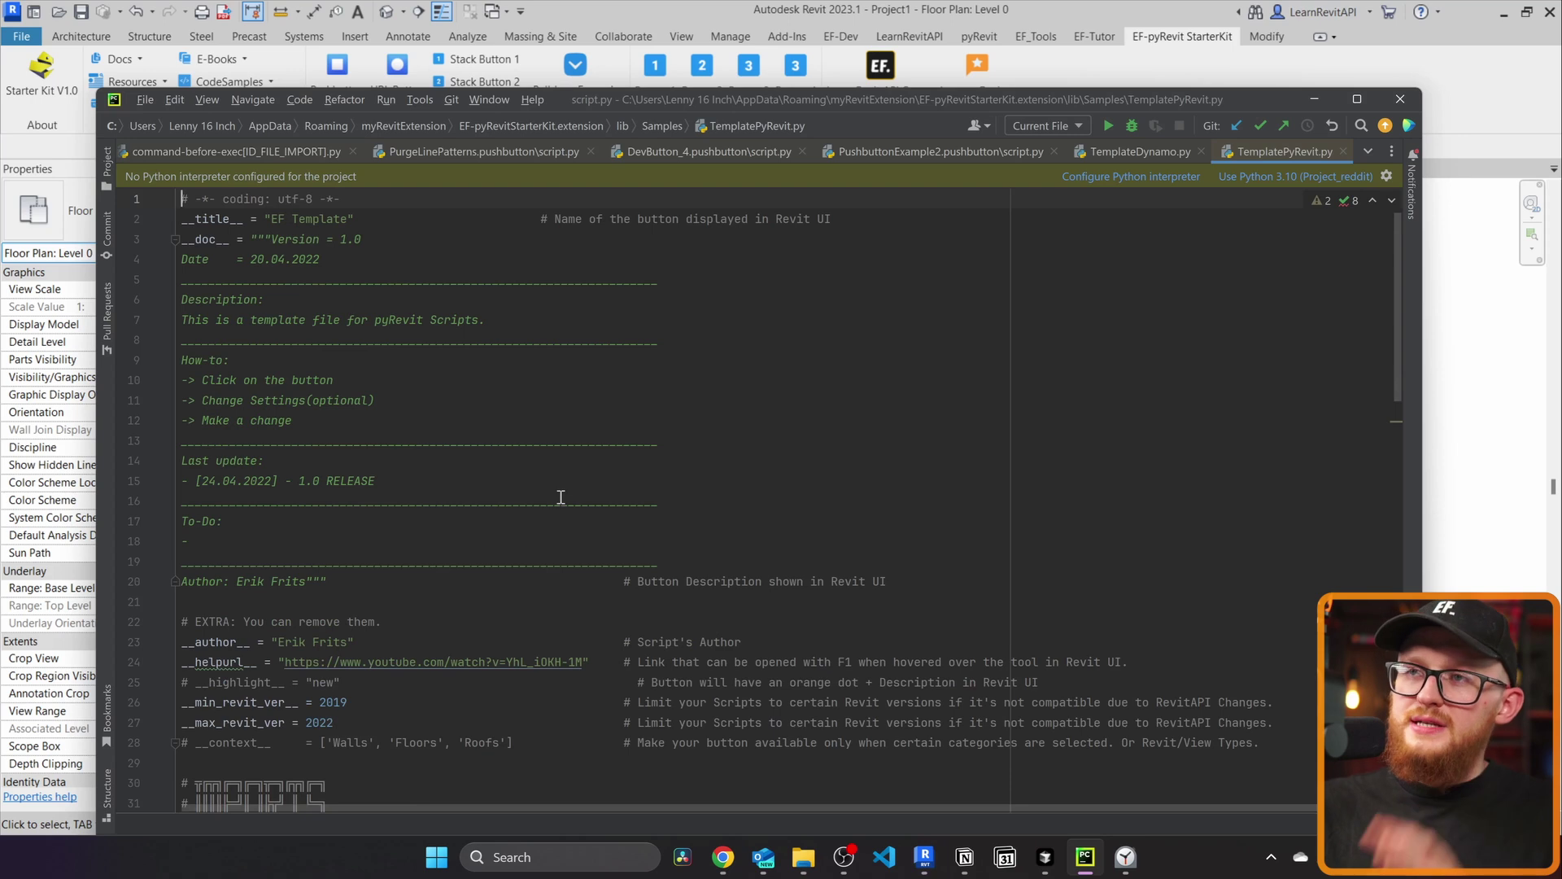
scroll(250, 656, down, 1)
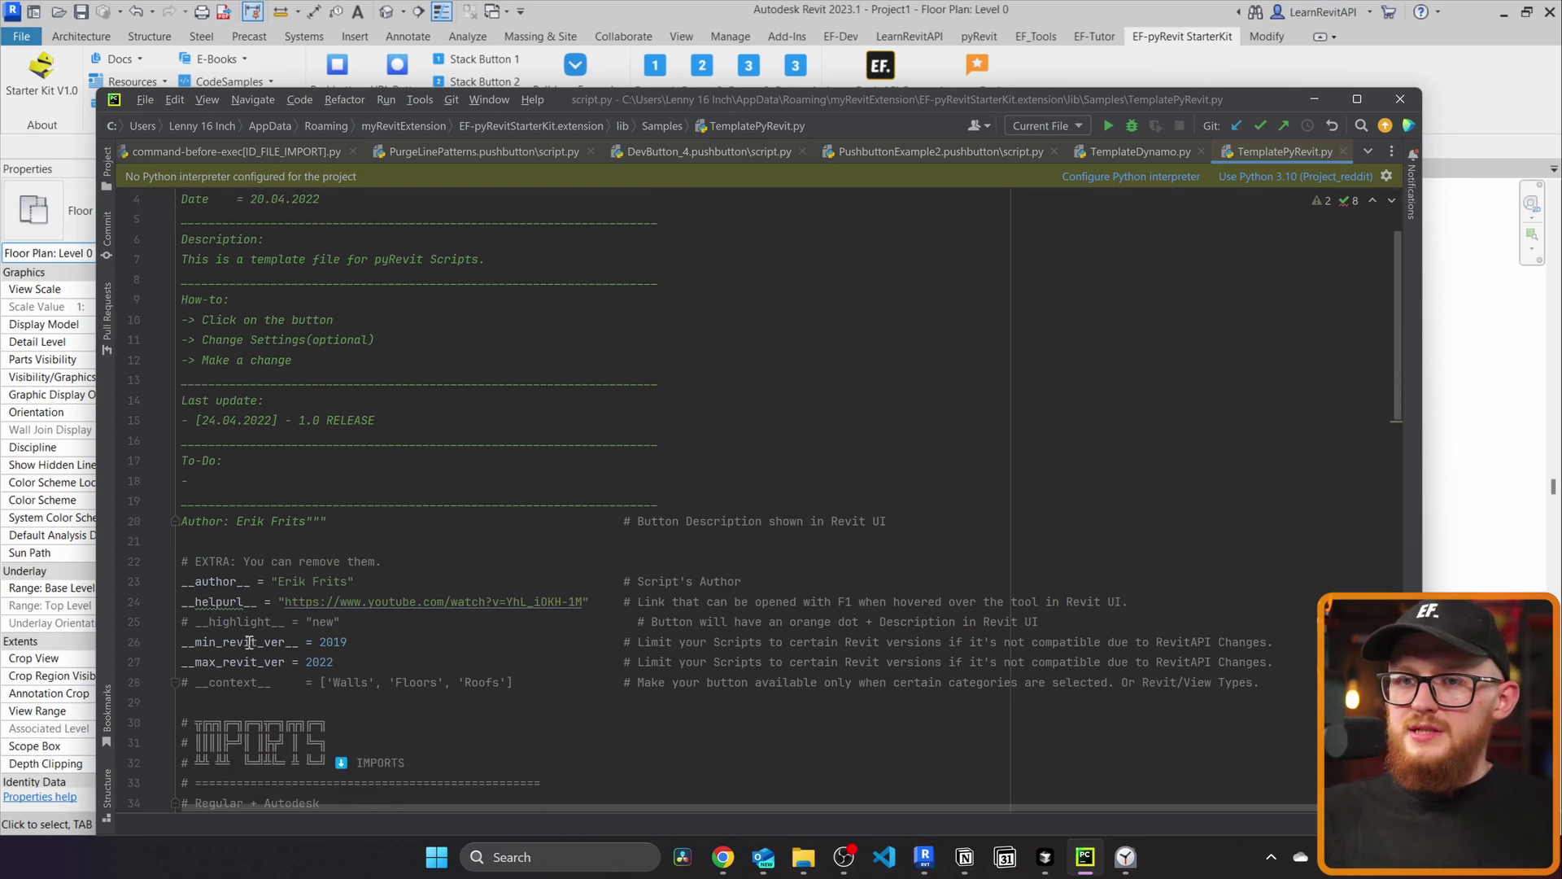
double_click(218, 602)
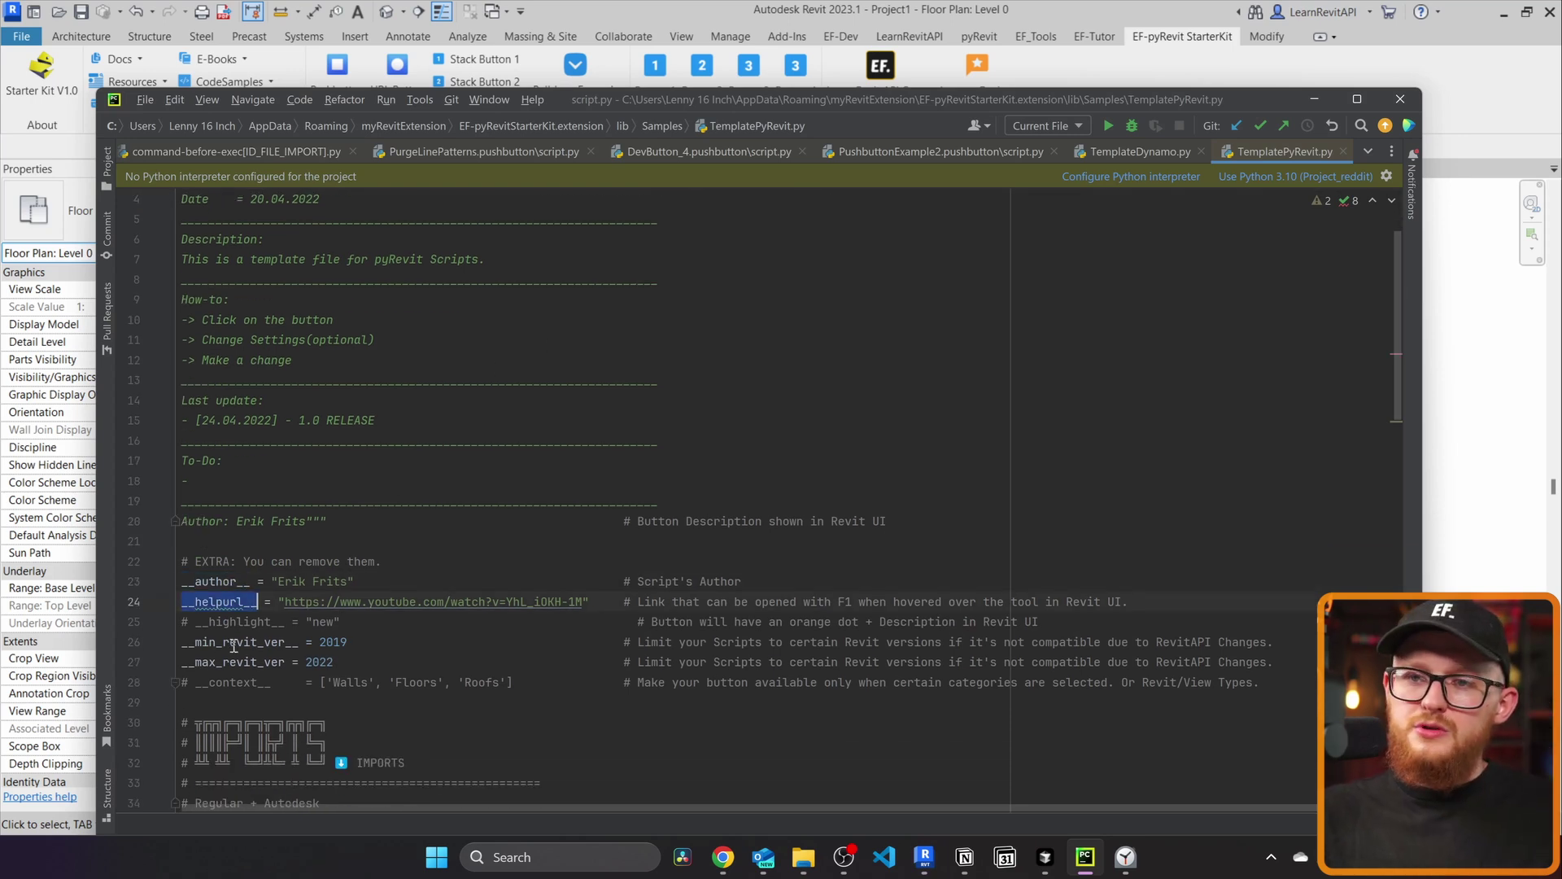
scroll(233, 644, down, 20)
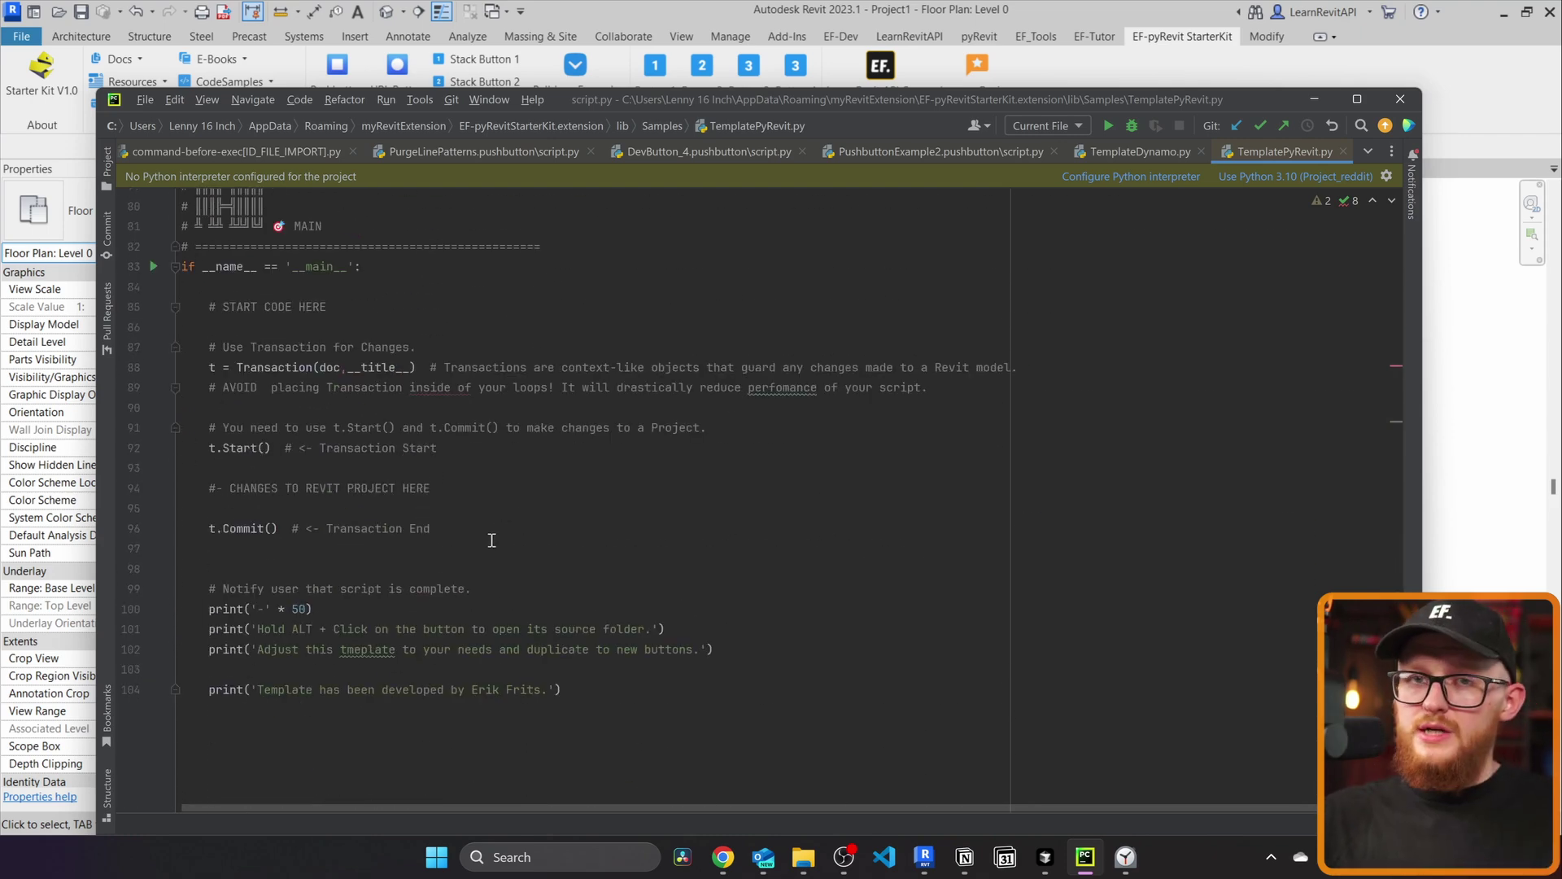
Step: Review the minimal pyRevit template's doc, uidoc and app lines, then show the Revit E-Books list
click(1314, 99)
click(123, 104)
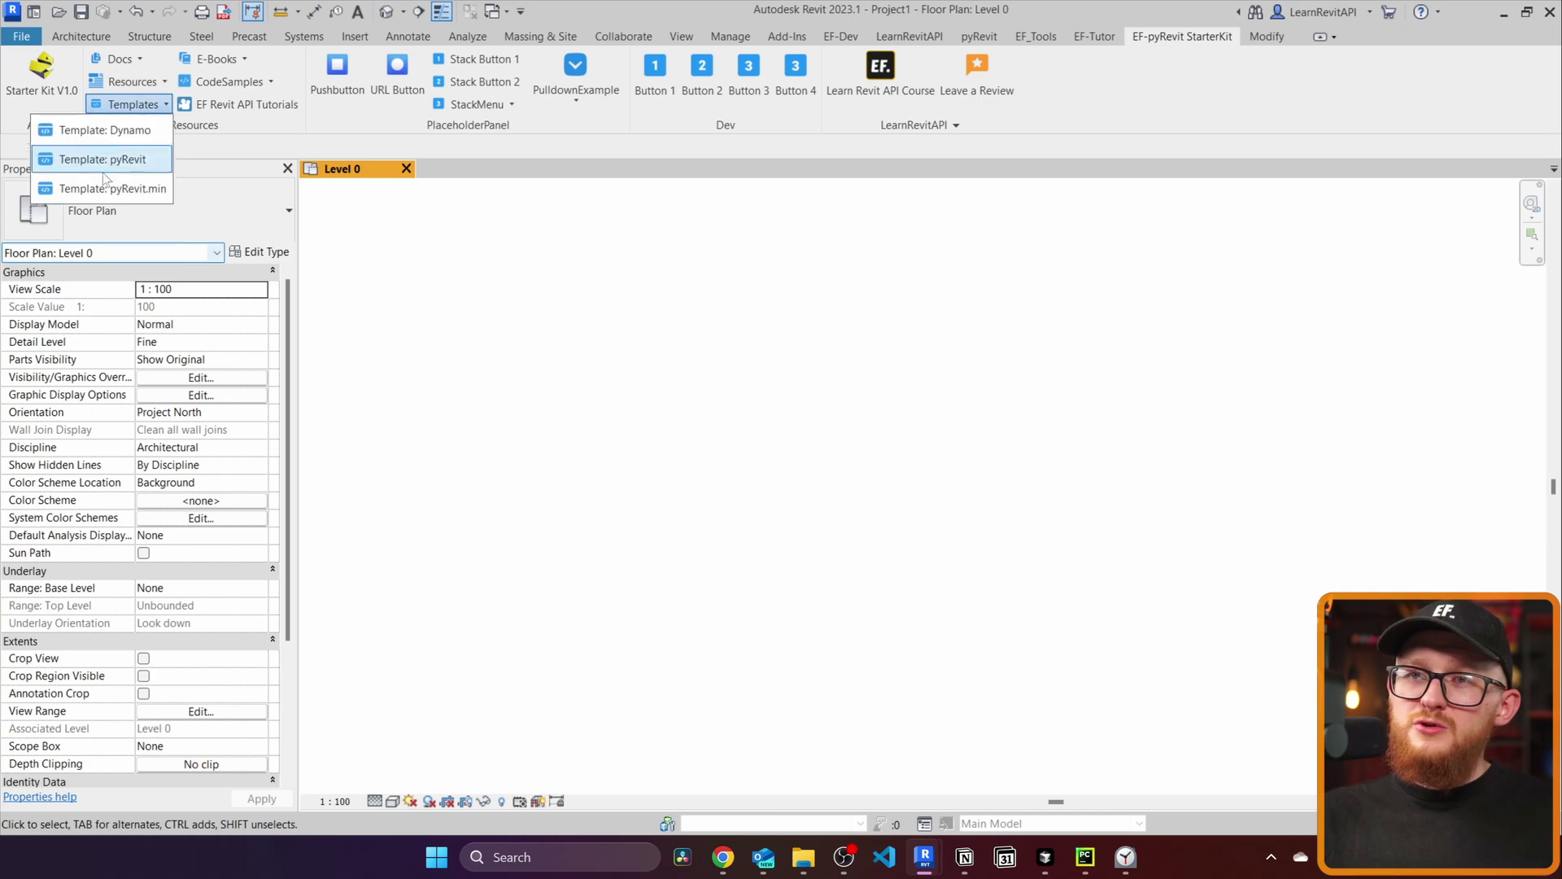
click(108, 186)
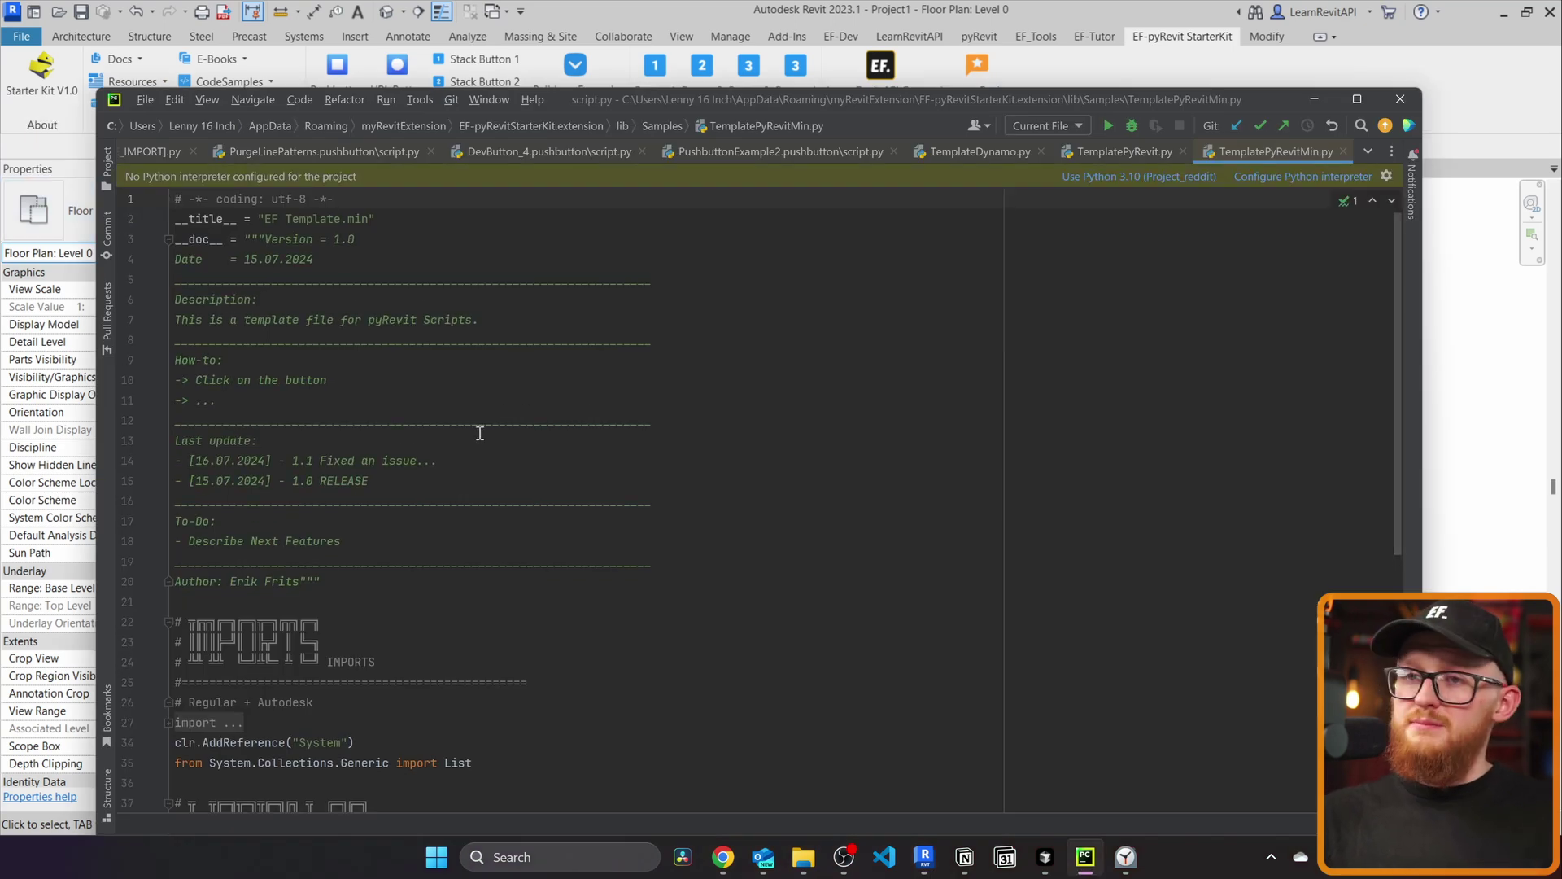
scroll(481, 433, down, 8)
drag(438, 463, 175, 420)
drag(376, 300, 114, 239)
scroll(154, 284, up, 3)
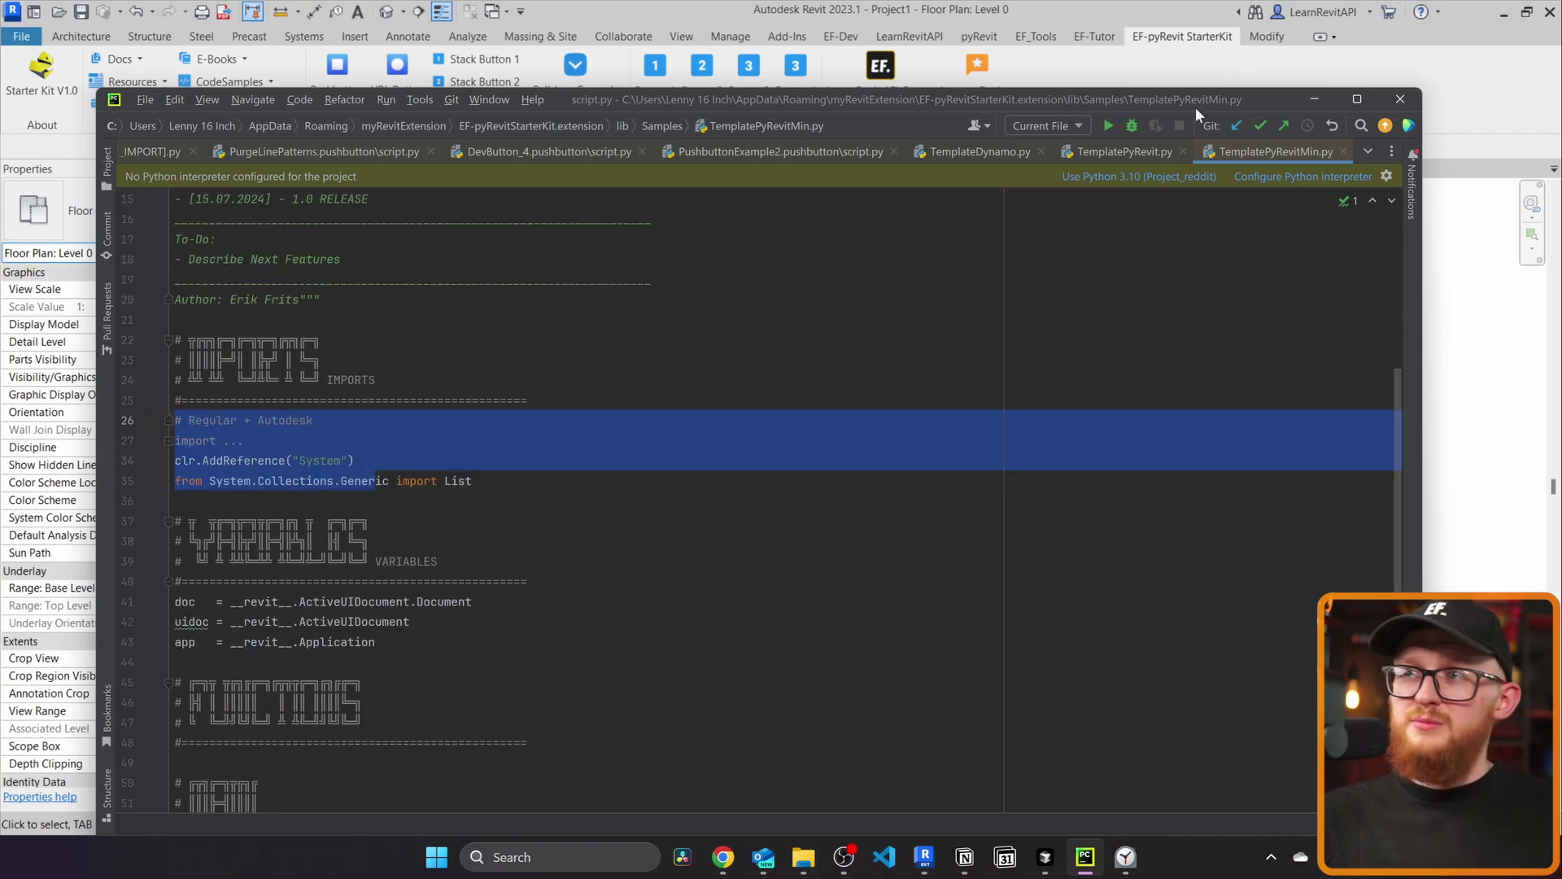
click(1499, 123)
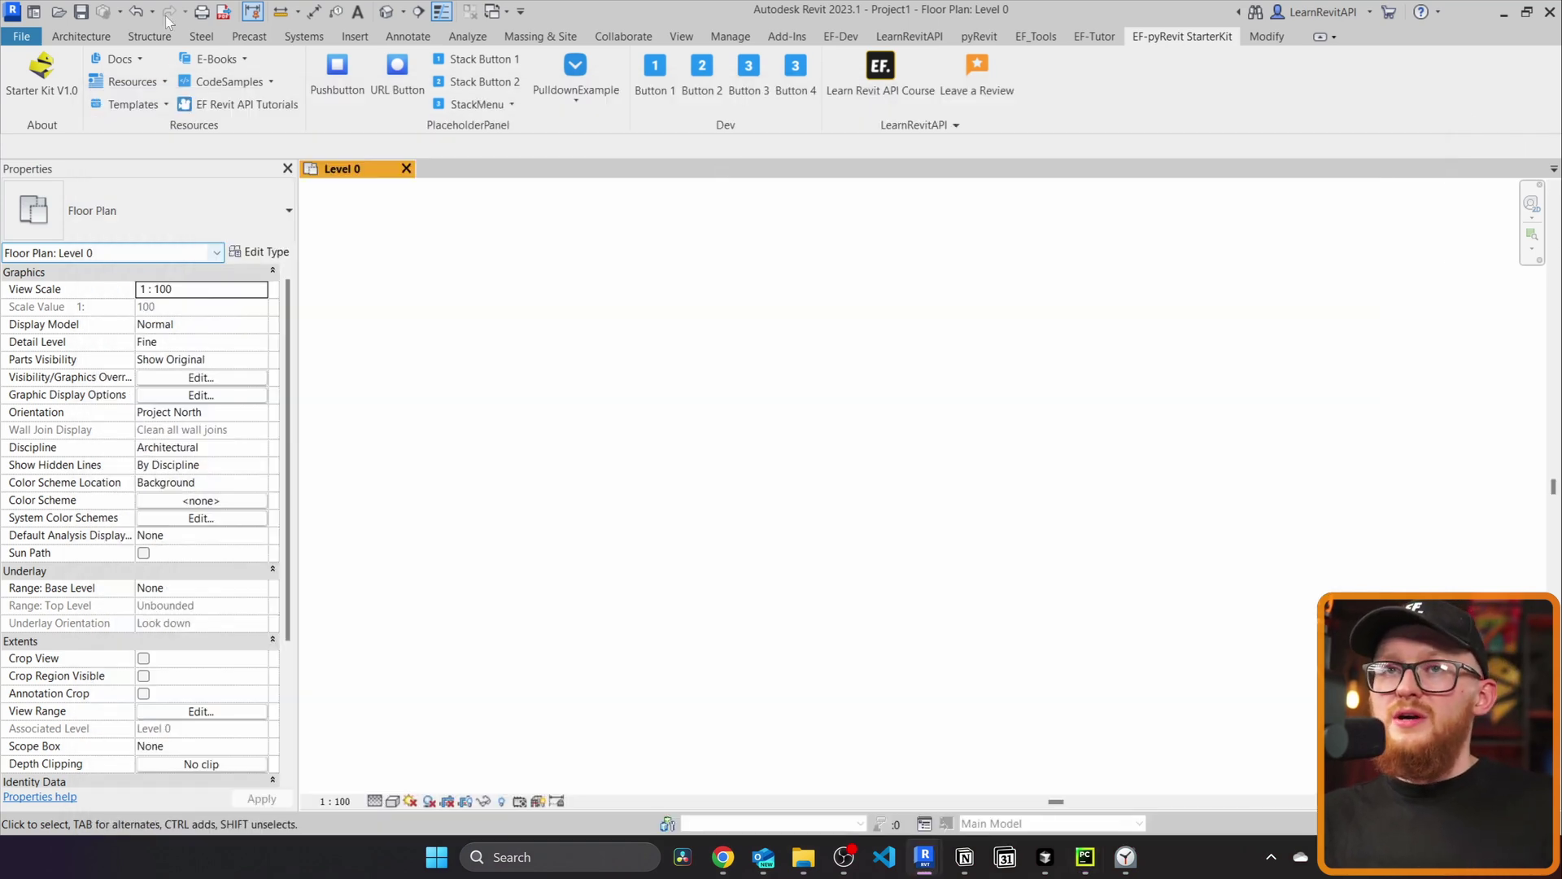
click(213, 58)
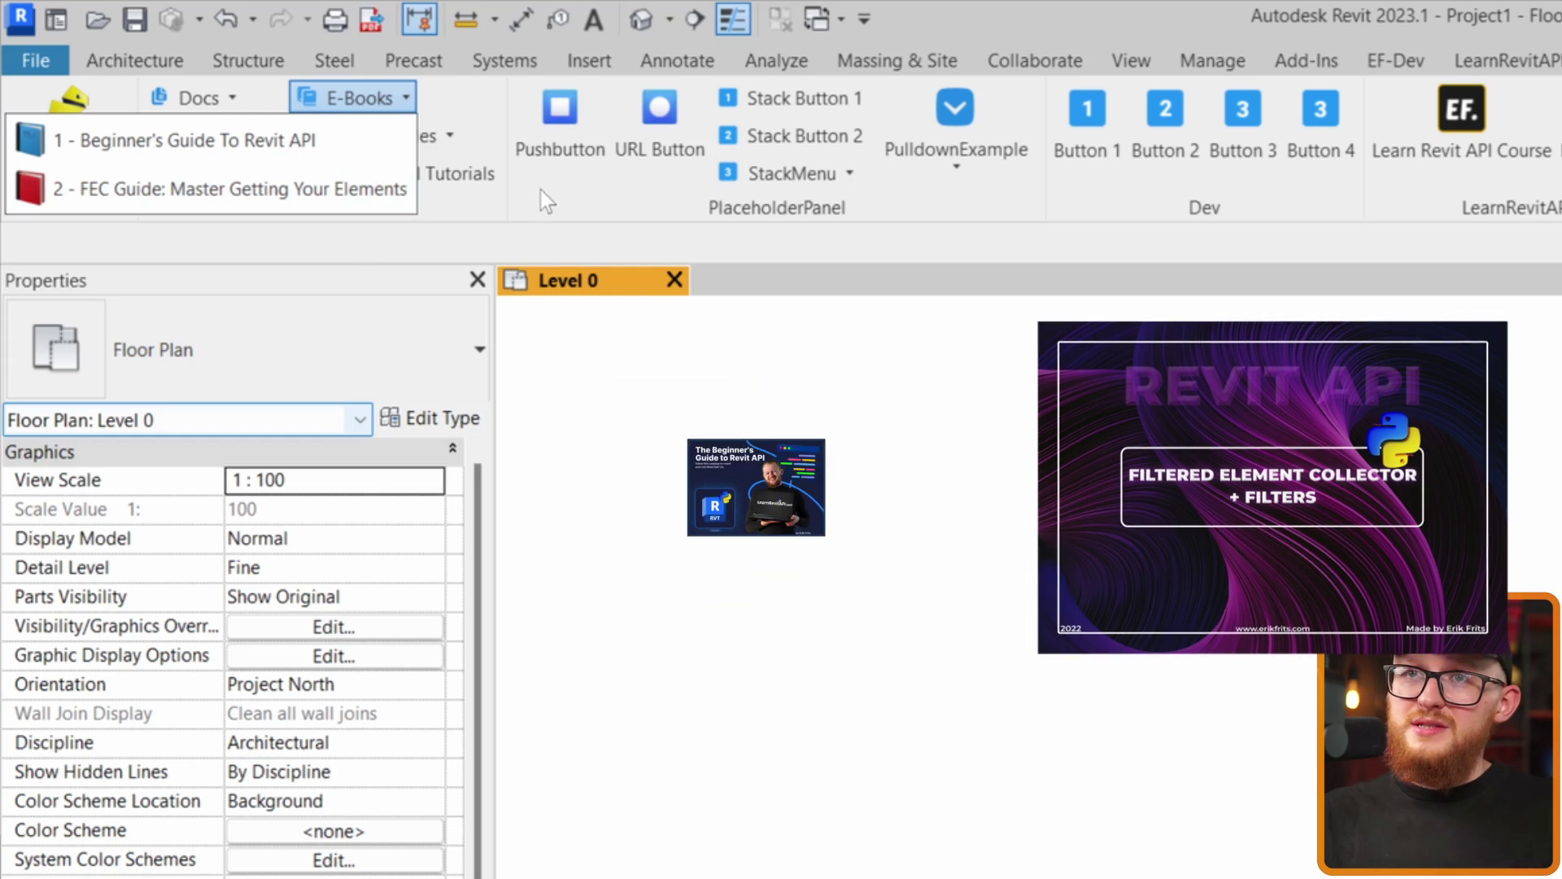
Step: Launch CodeSamples > GitHub - pyRevit, opening GitHub's 237-result pyrevit repository search
click(540, 189)
click(350, 146)
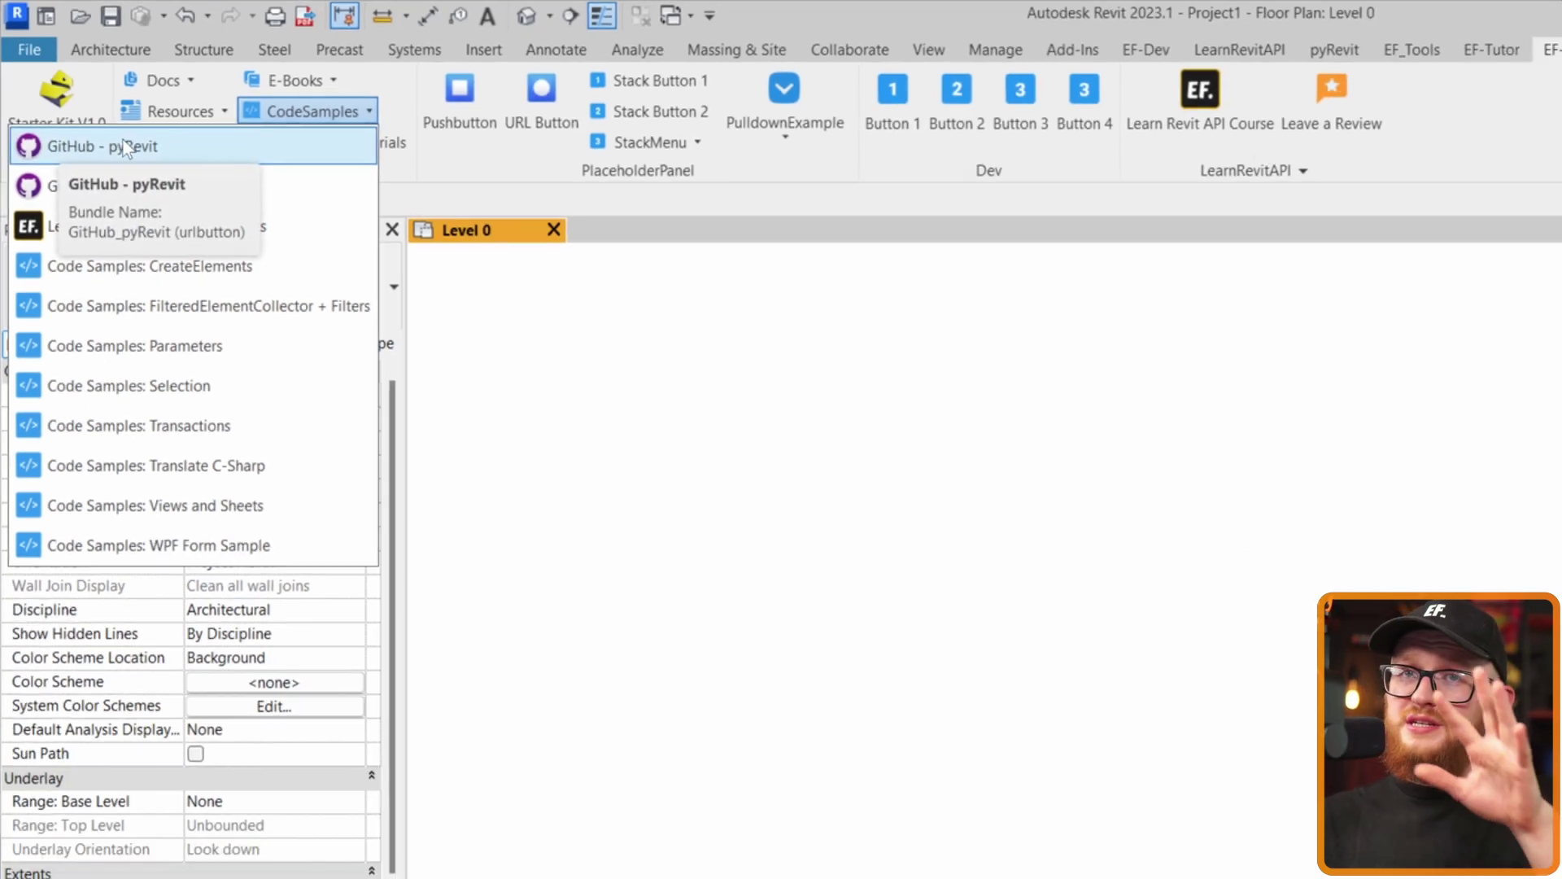
click(244, 177)
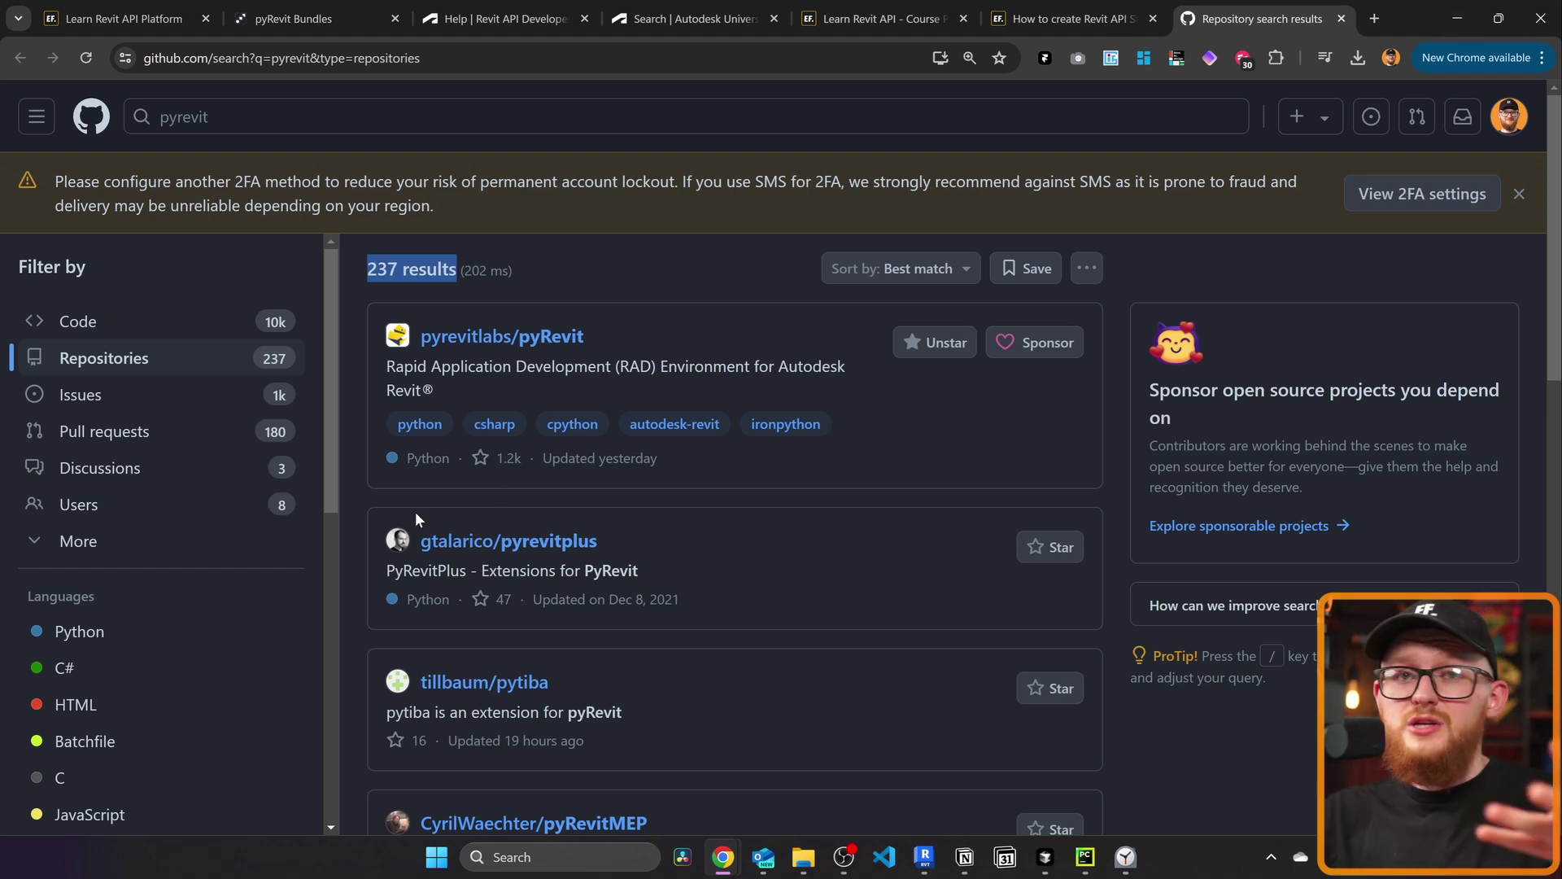
Step: Open the GitHub - Revit API repository search and filter it to Python (44 results)
click(1458, 18)
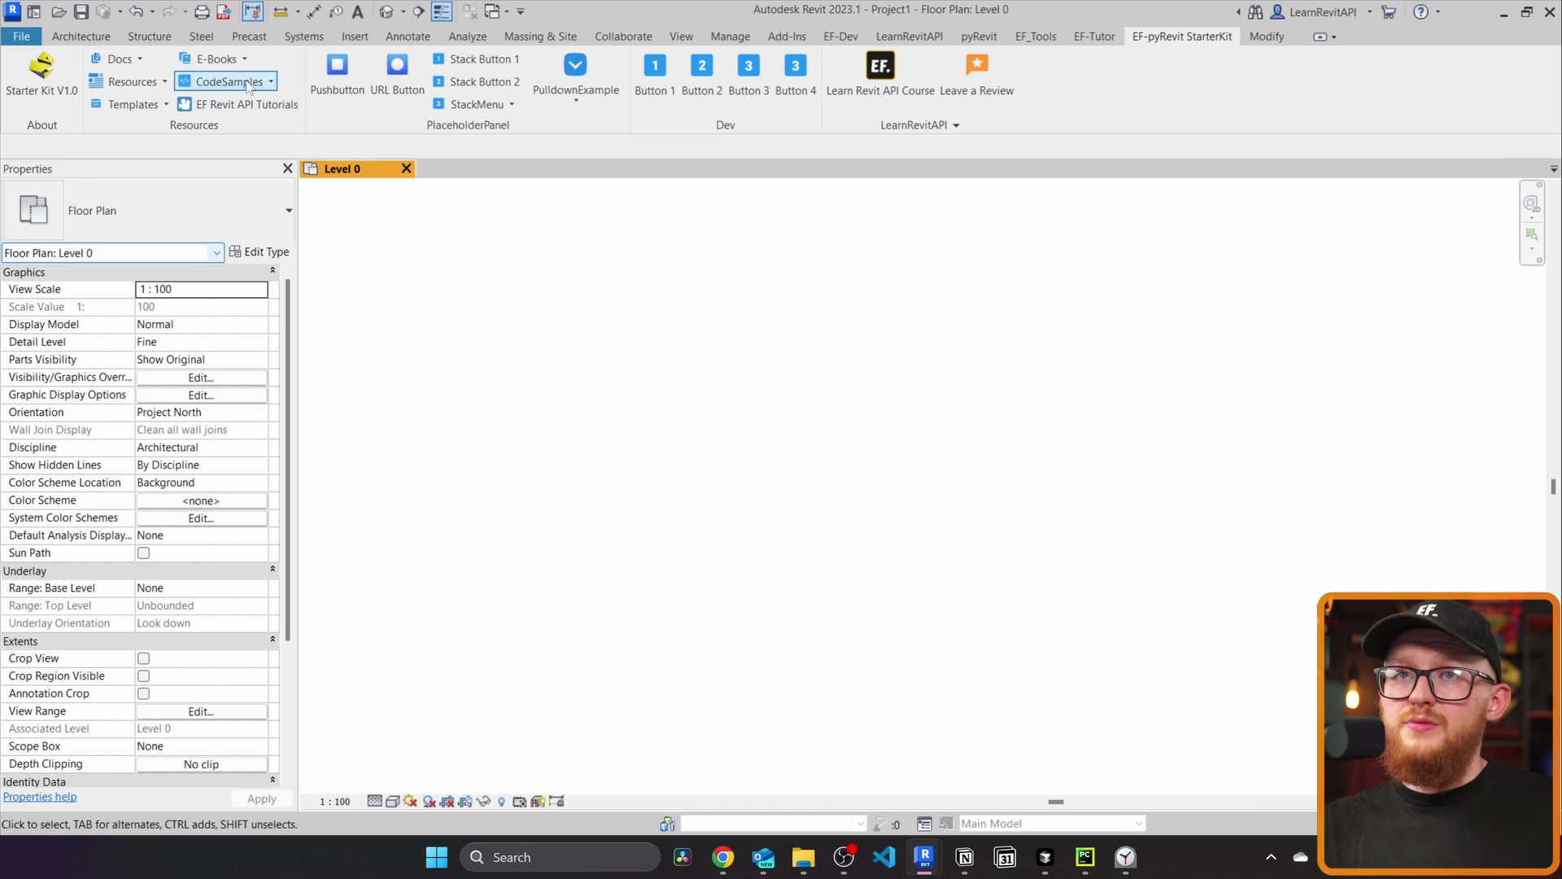
click(248, 81)
click(130, 133)
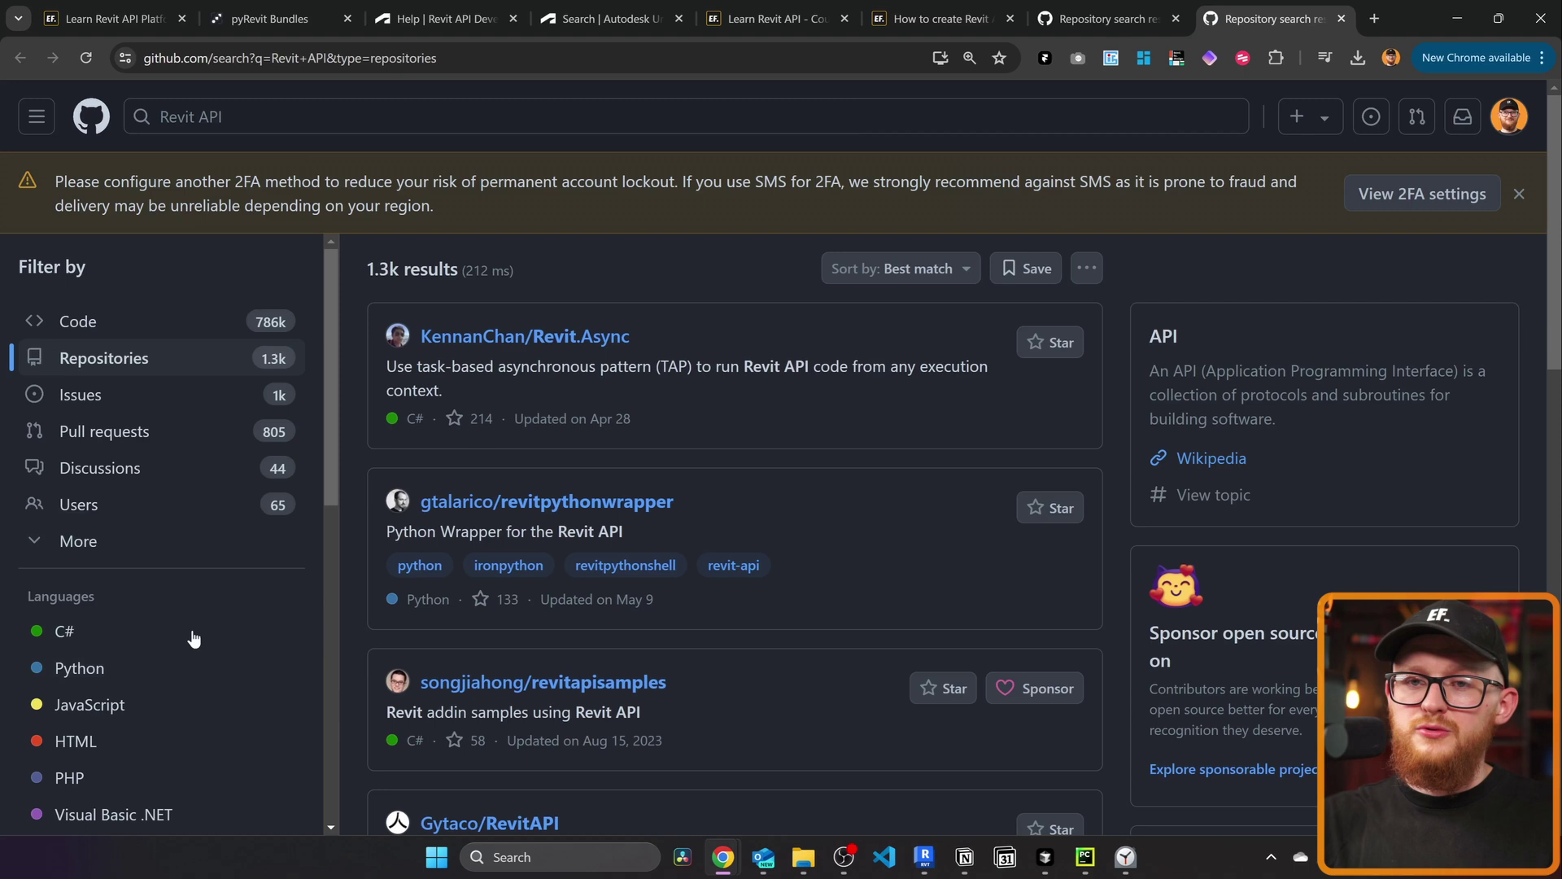
click(99, 663)
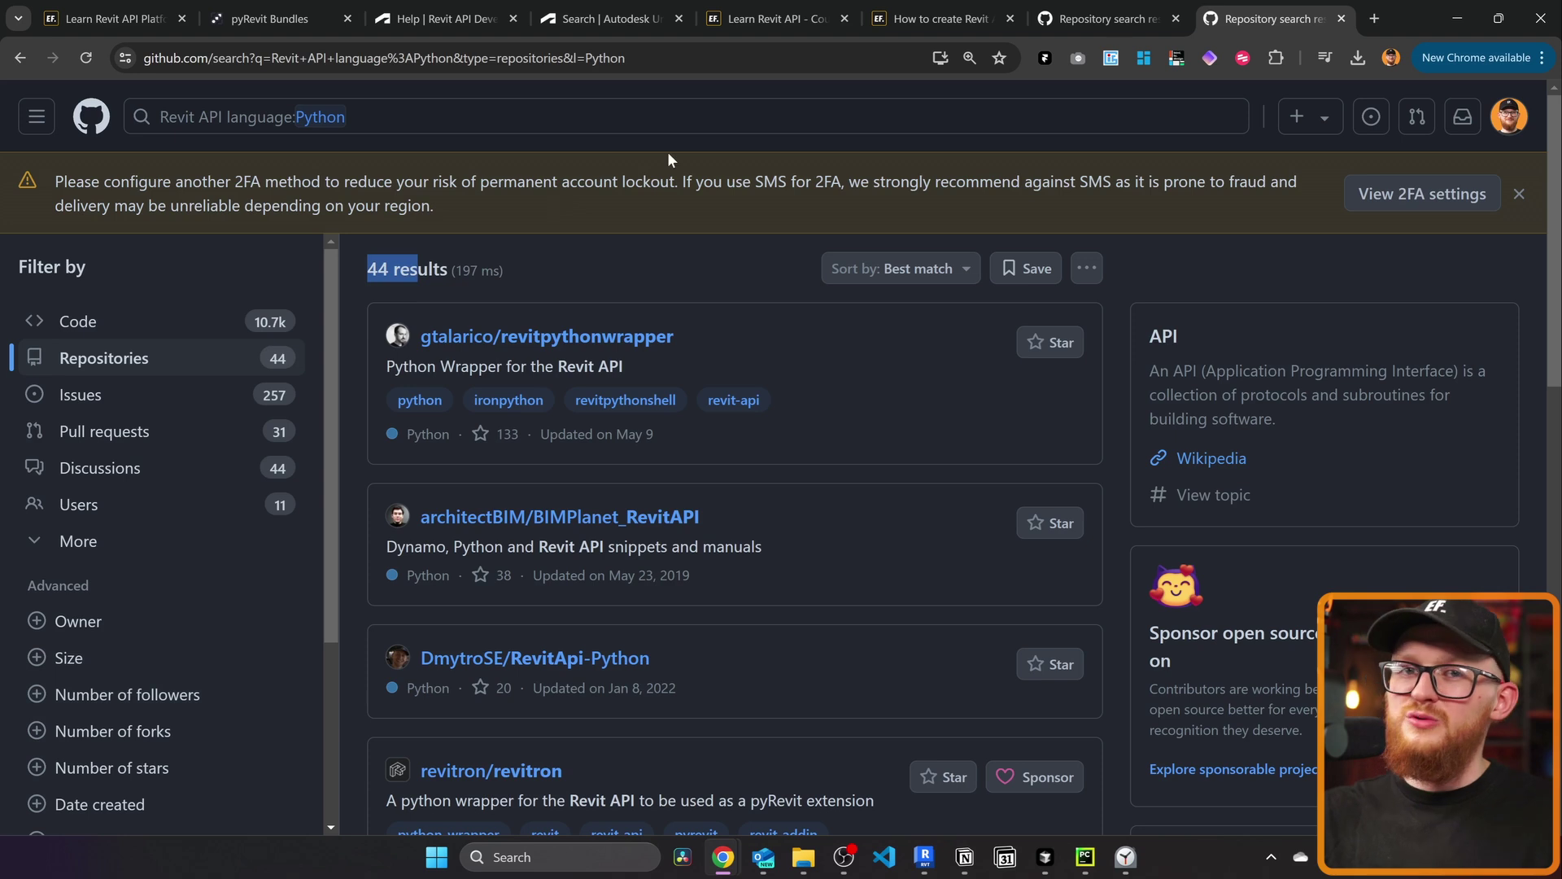
Step: Open the Learn Revit API - Python Snippets page from CodeSamples
click(1459, 18)
click(224, 85)
click(192, 163)
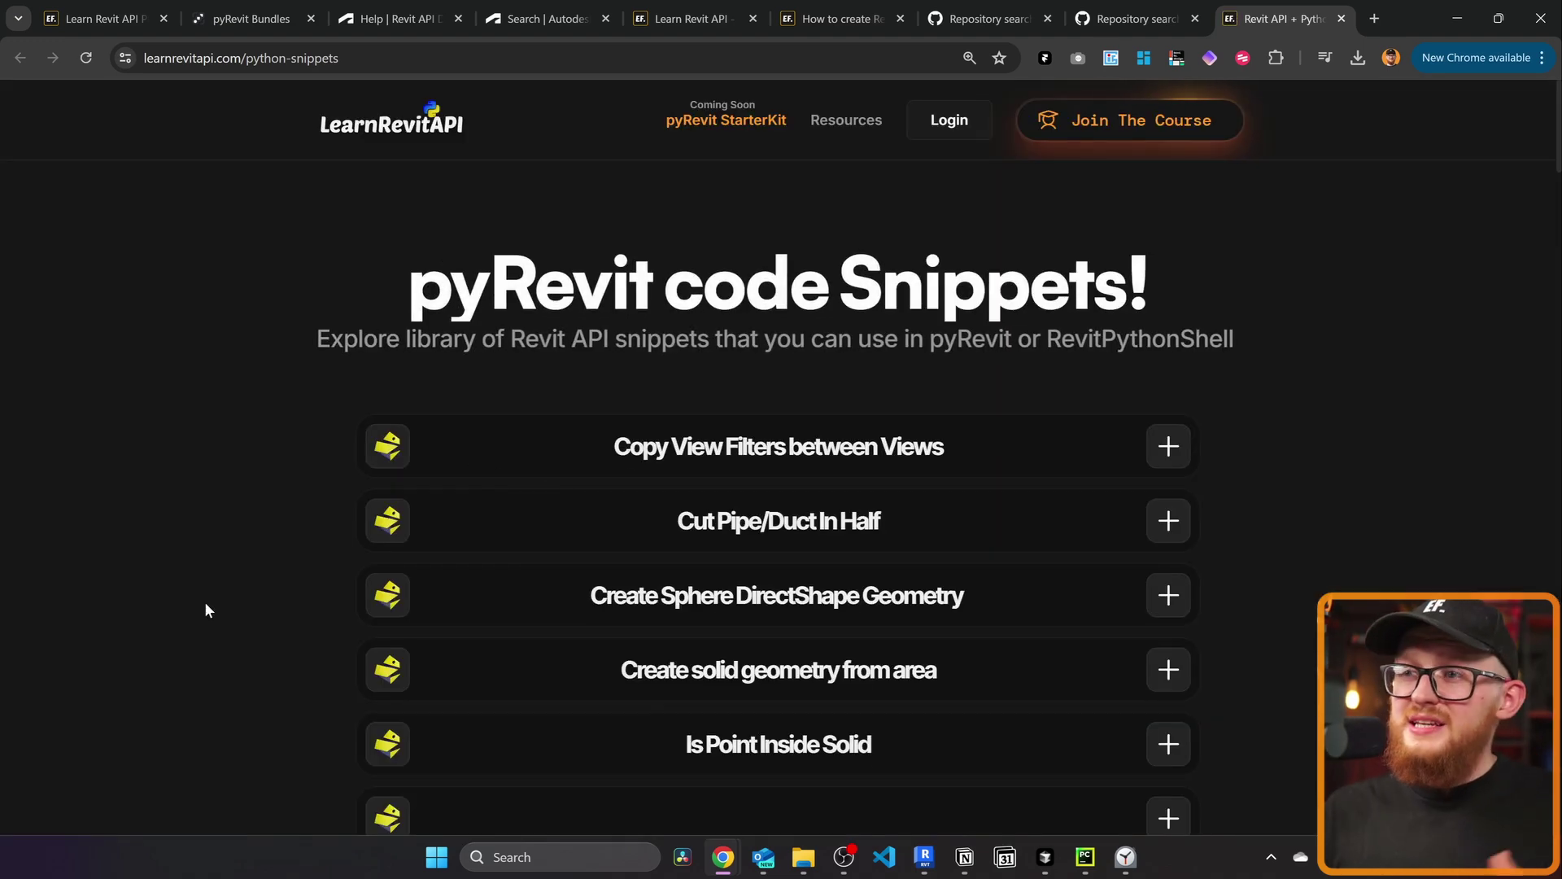
Step: Expand the ScopeBox to Sections, Add Shared Parameters and Change Rooms Level snippets
scroll(854, 646, down, 7)
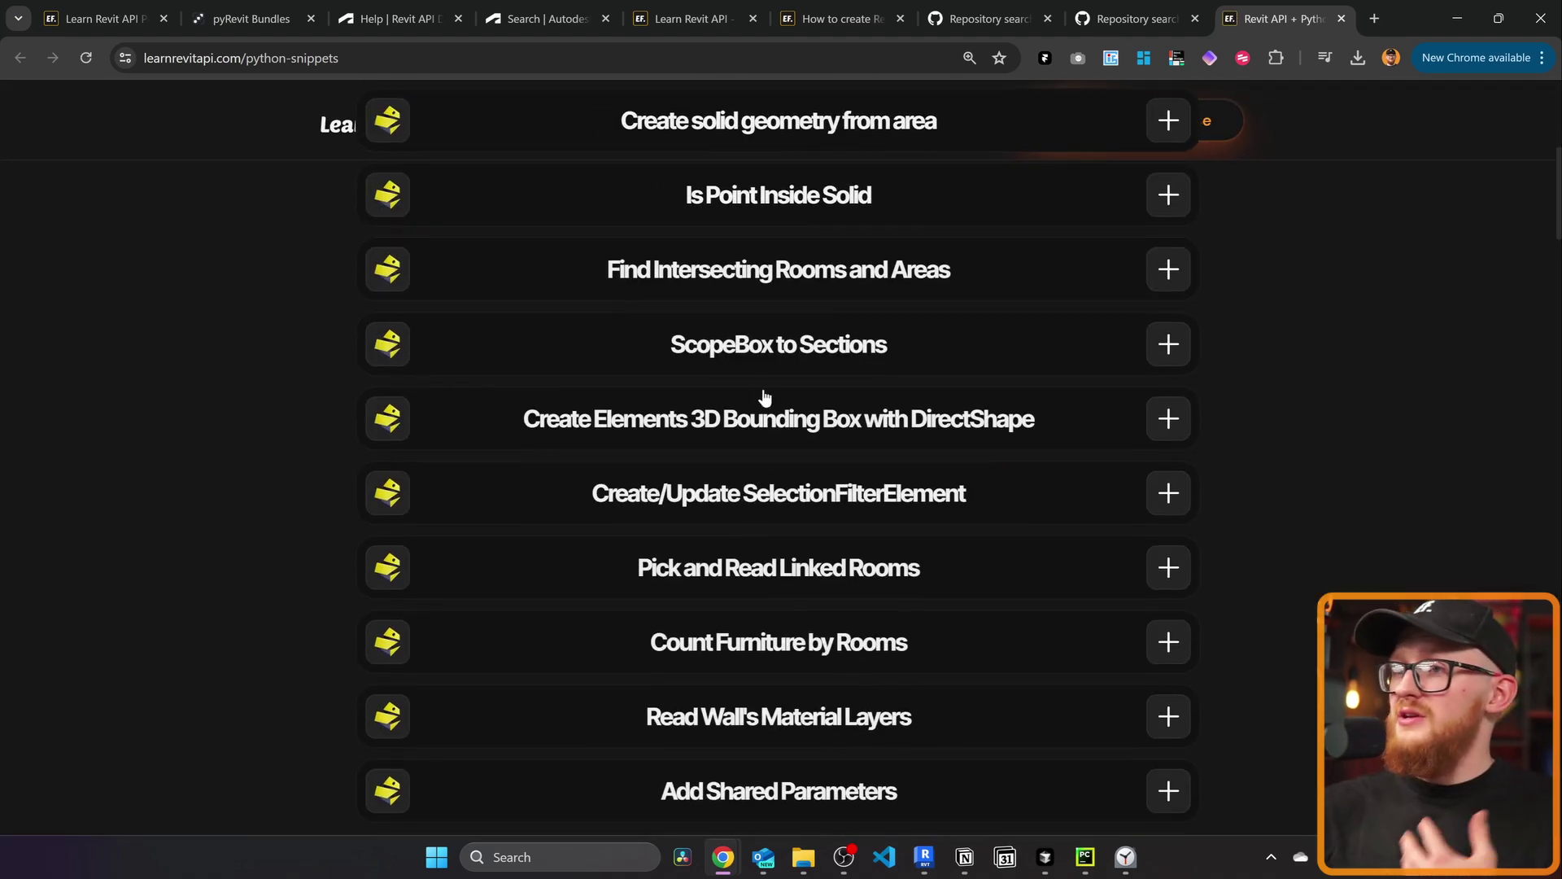
click(737, 362)
scroll(687, 378, down, 1)
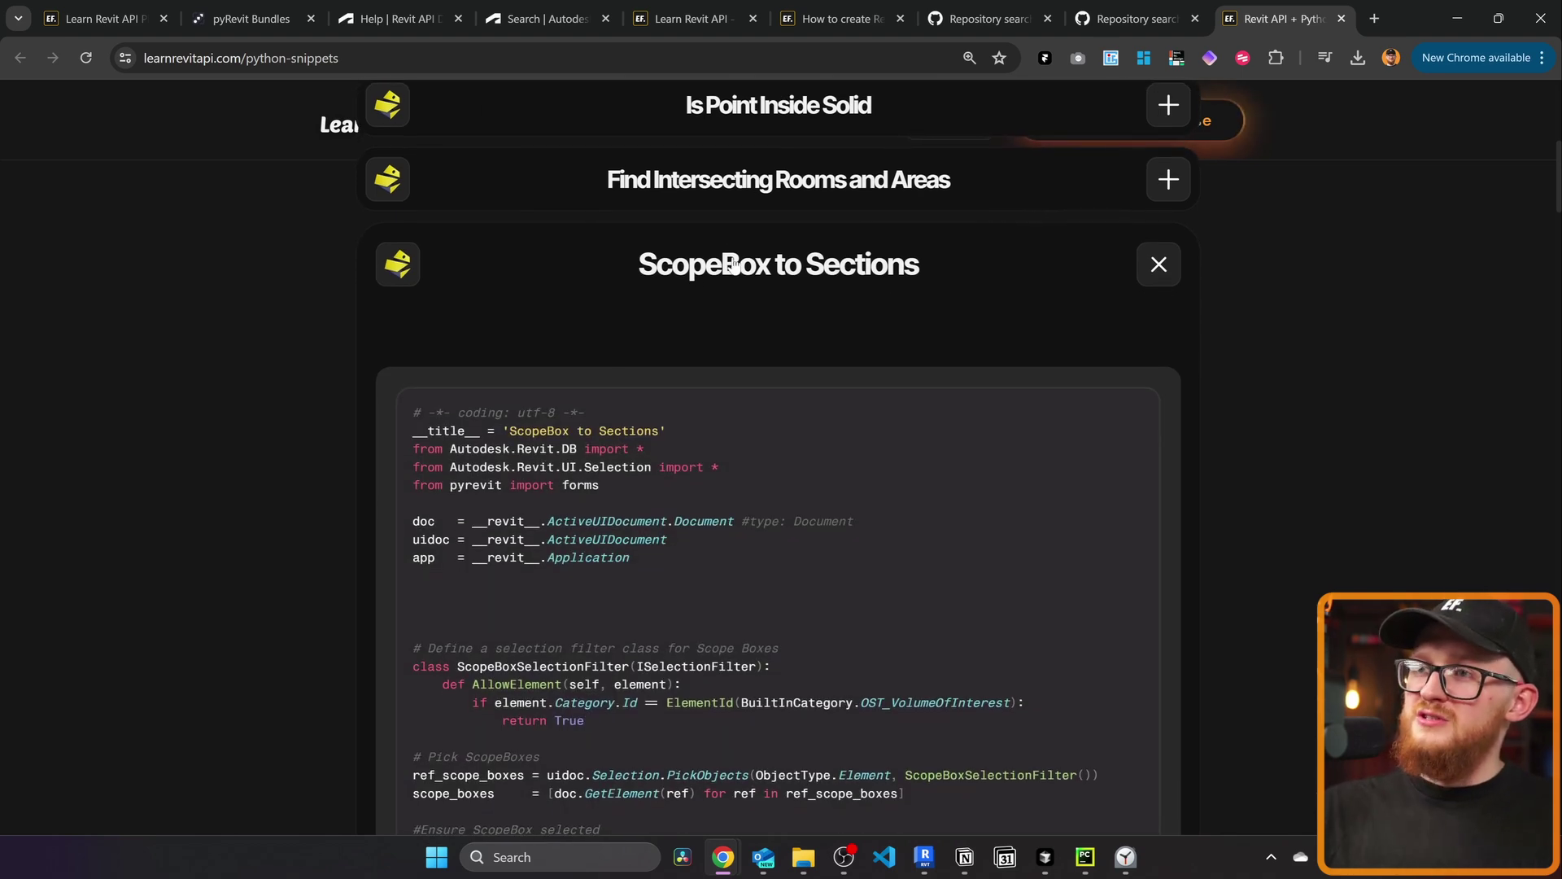
click(809, 266)
scroll(781, 342, down, 4)
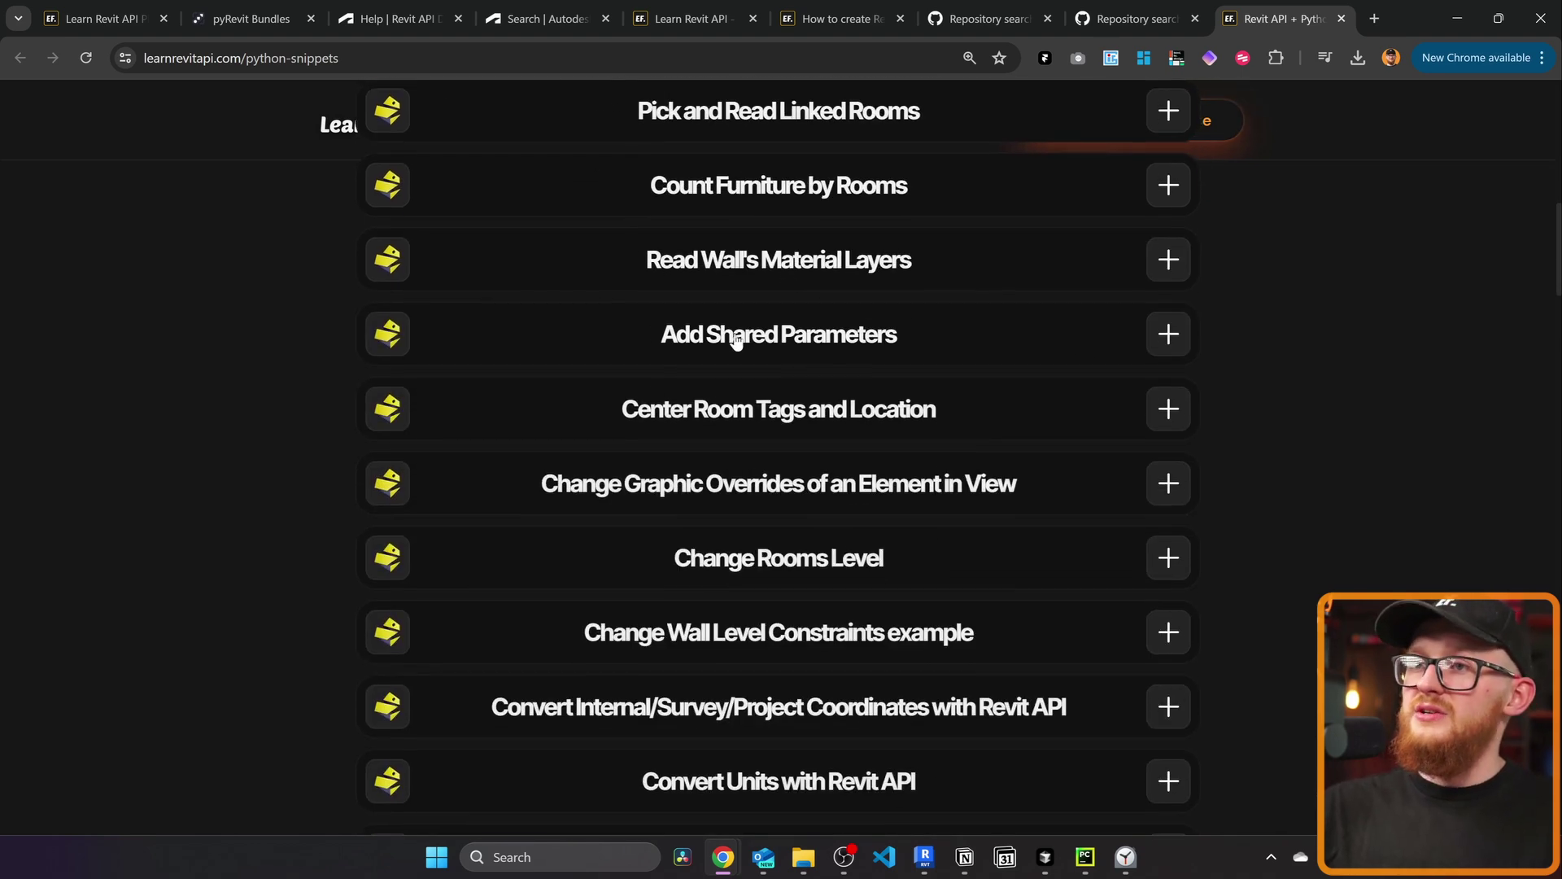
click(741, 358)
scroll(736, 349, down, 4)
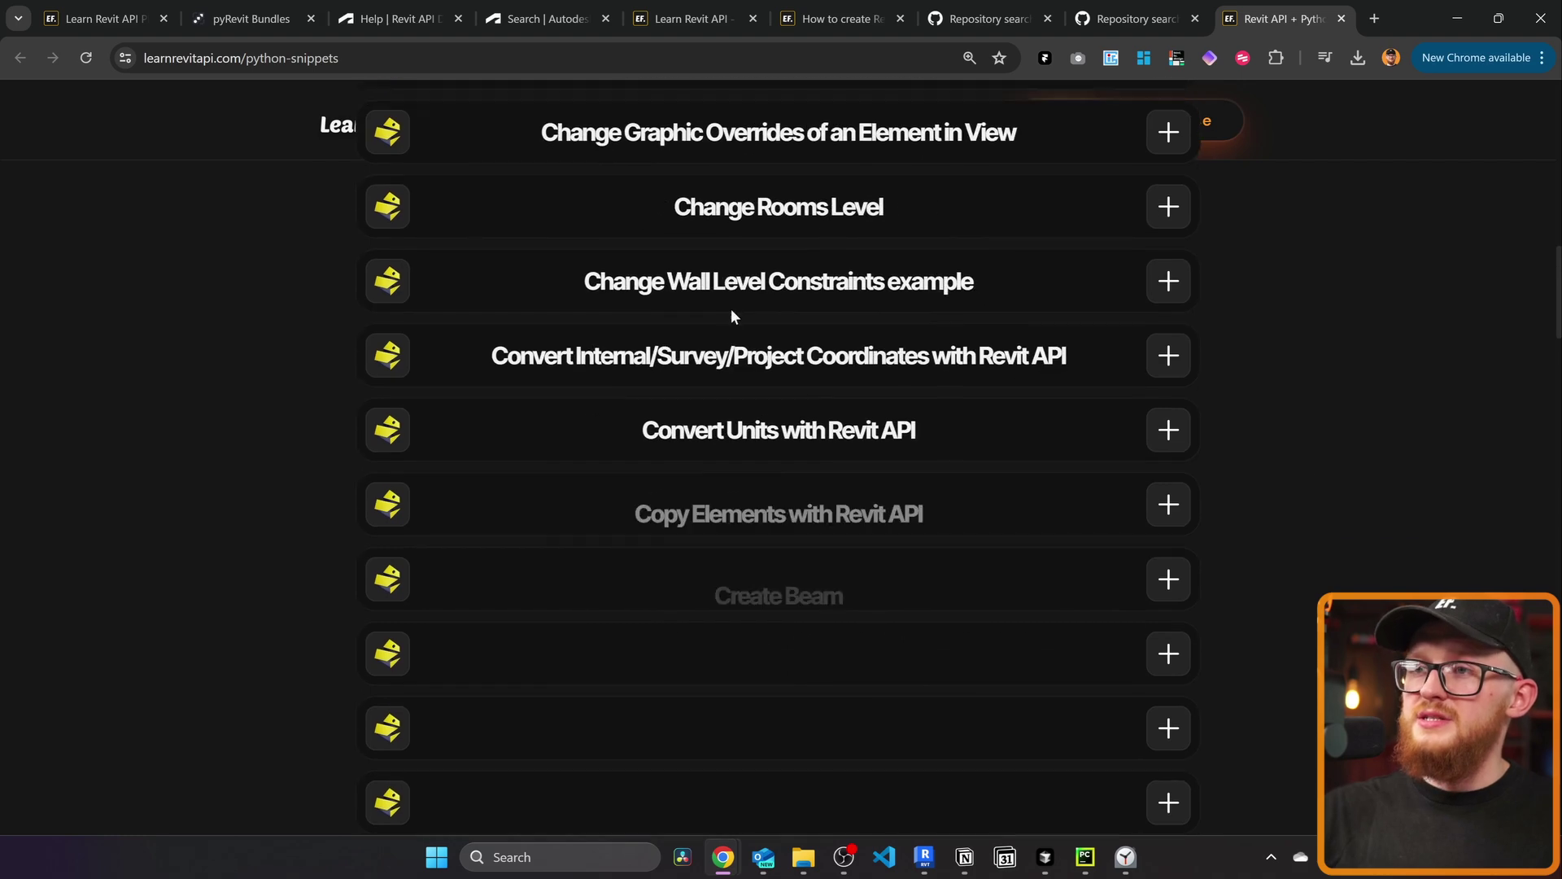
click(771, 207)
scroll(771, 213, down, 6)
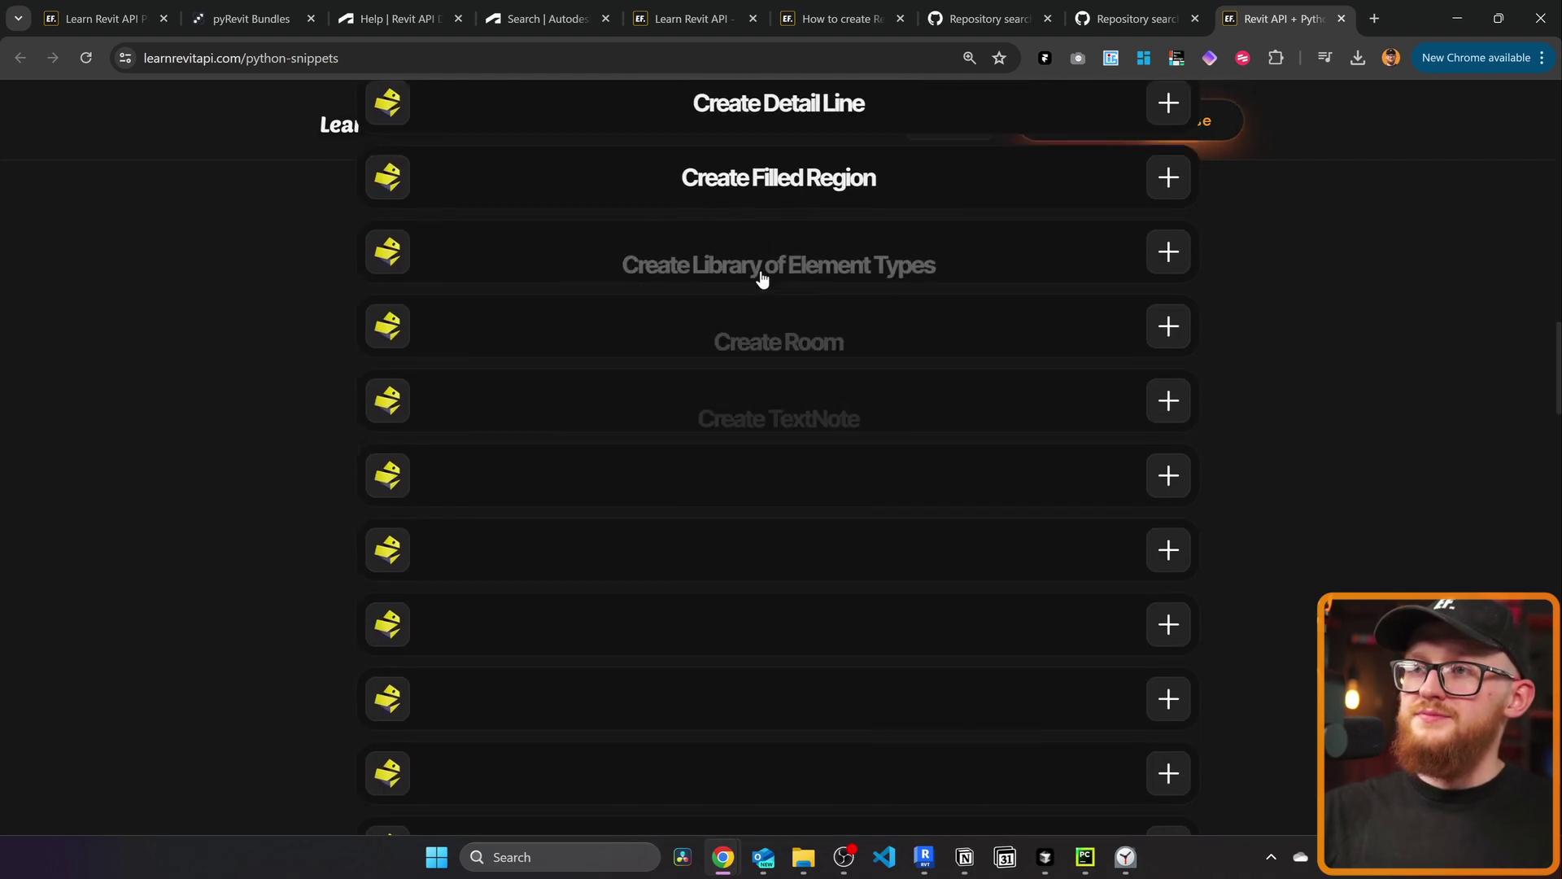
Step: Expand the Create Beam, Create Detail Line, Find Key Parameter Items and Get Solid Pattern snippets, then return to Revit
scroll(760, 272, up, 4)
click(788, 295)
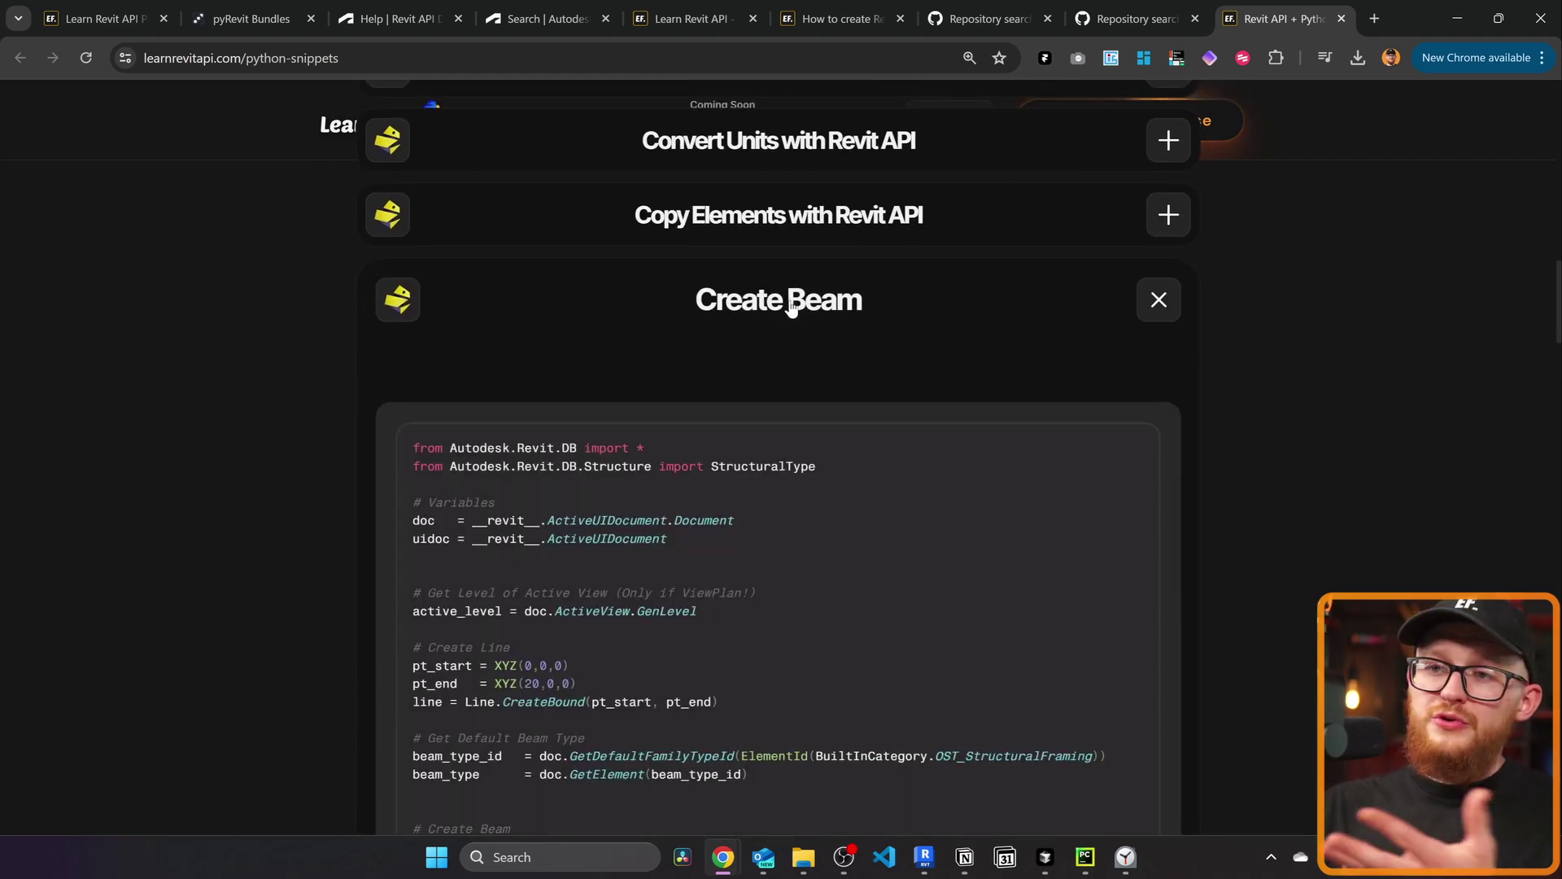
scroll(789, 308, down, 13)
click(827, 163)
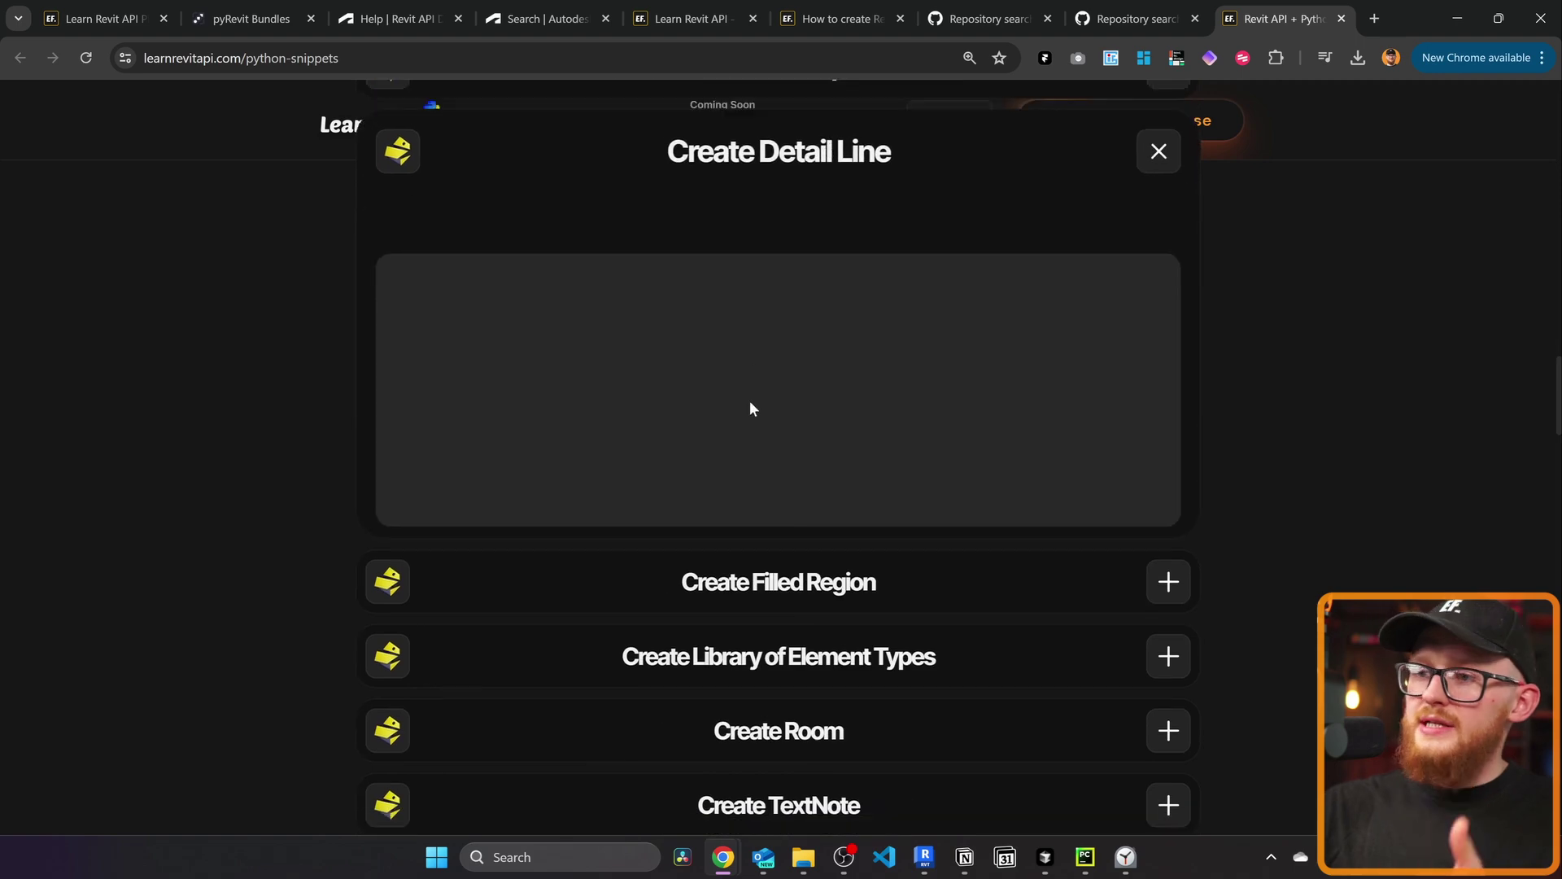
scroll(768, 408, down, 14)
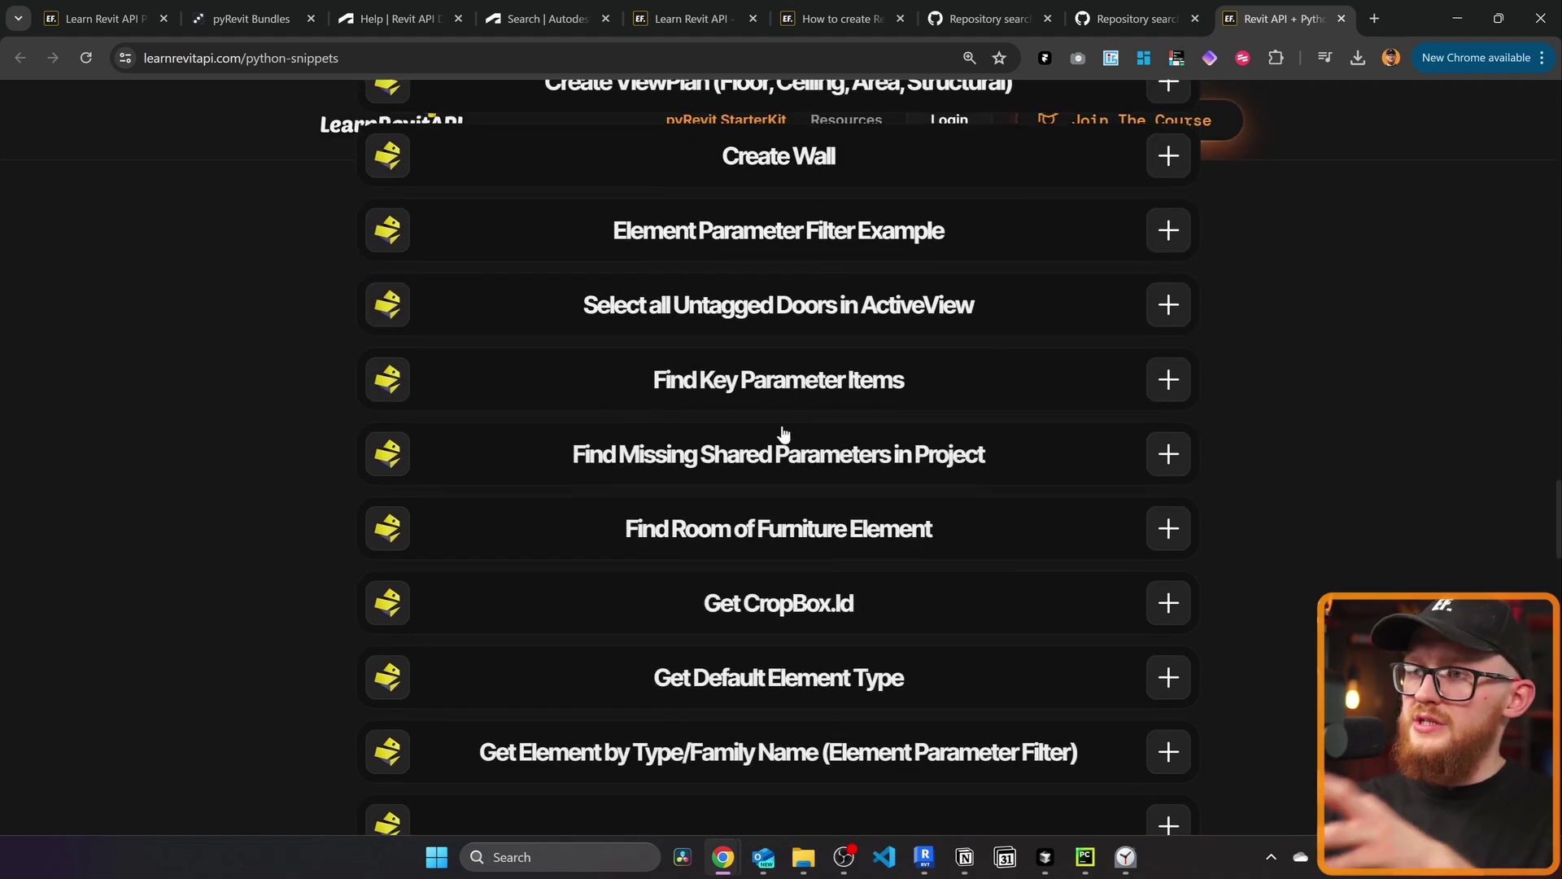
click(783, 381)
scroll(793, 390, down, 12)
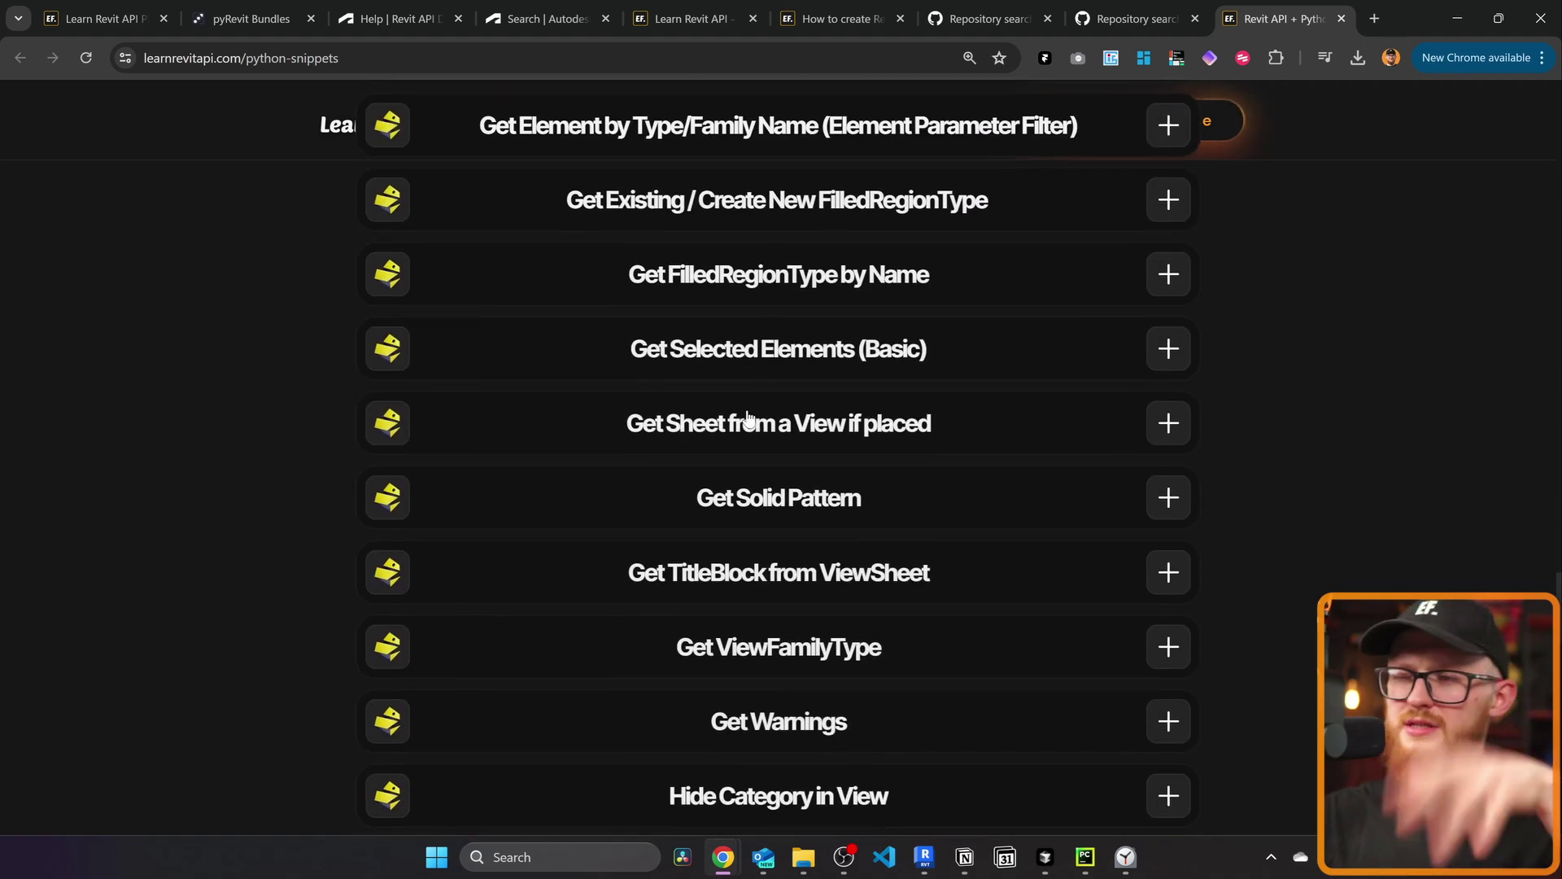
click(779, 499)
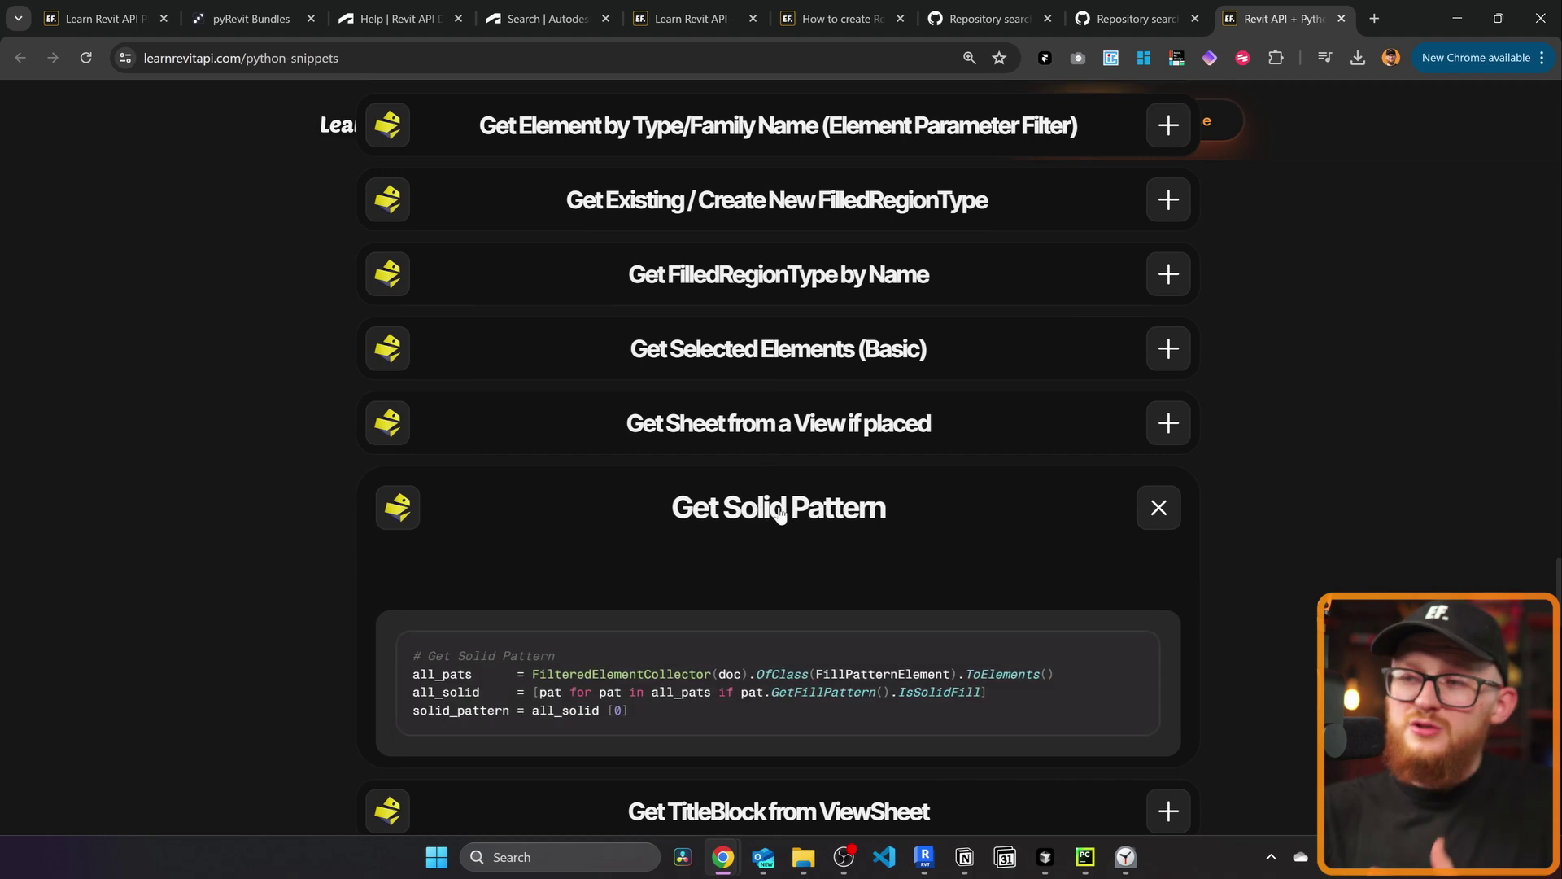
click(1454, 19)
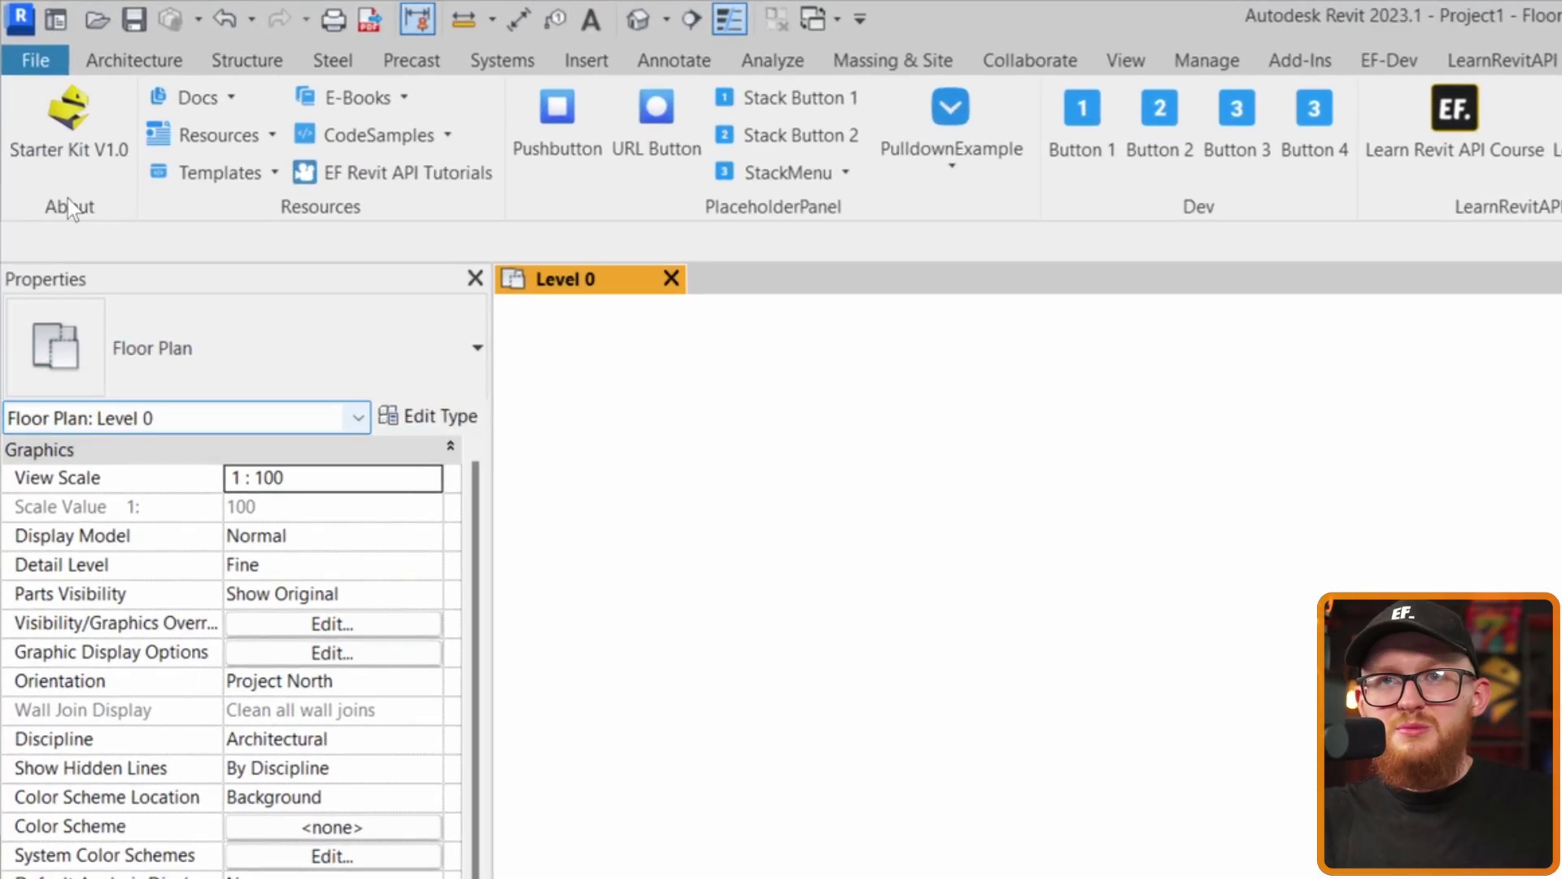
Step: Open the Code Samples: Selection script, Selection.py, in PyCharm
click(367, 135)
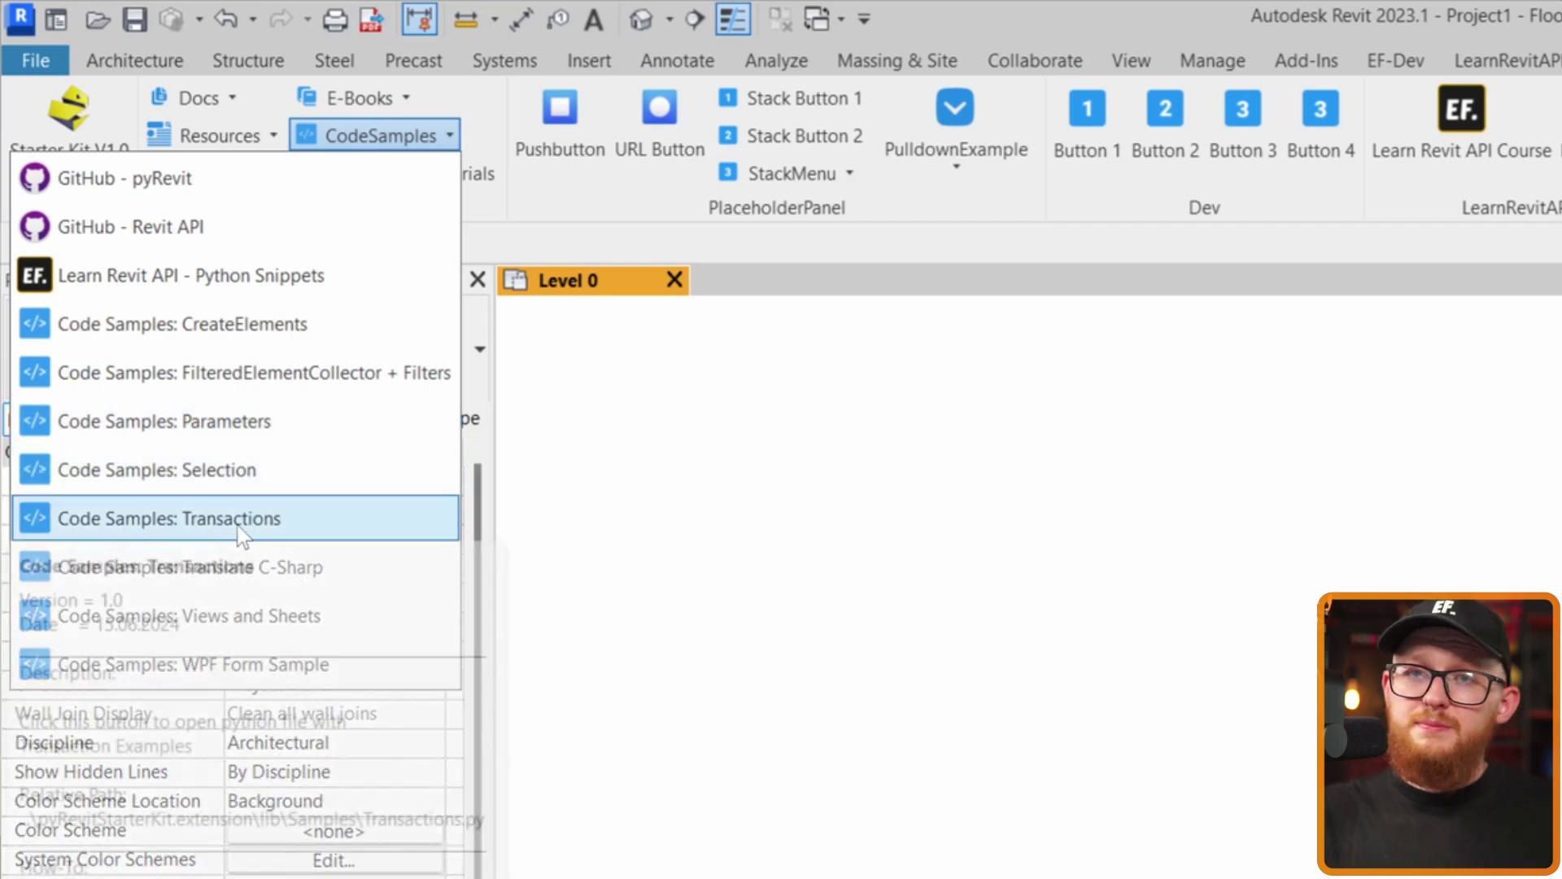
click(232, 472)
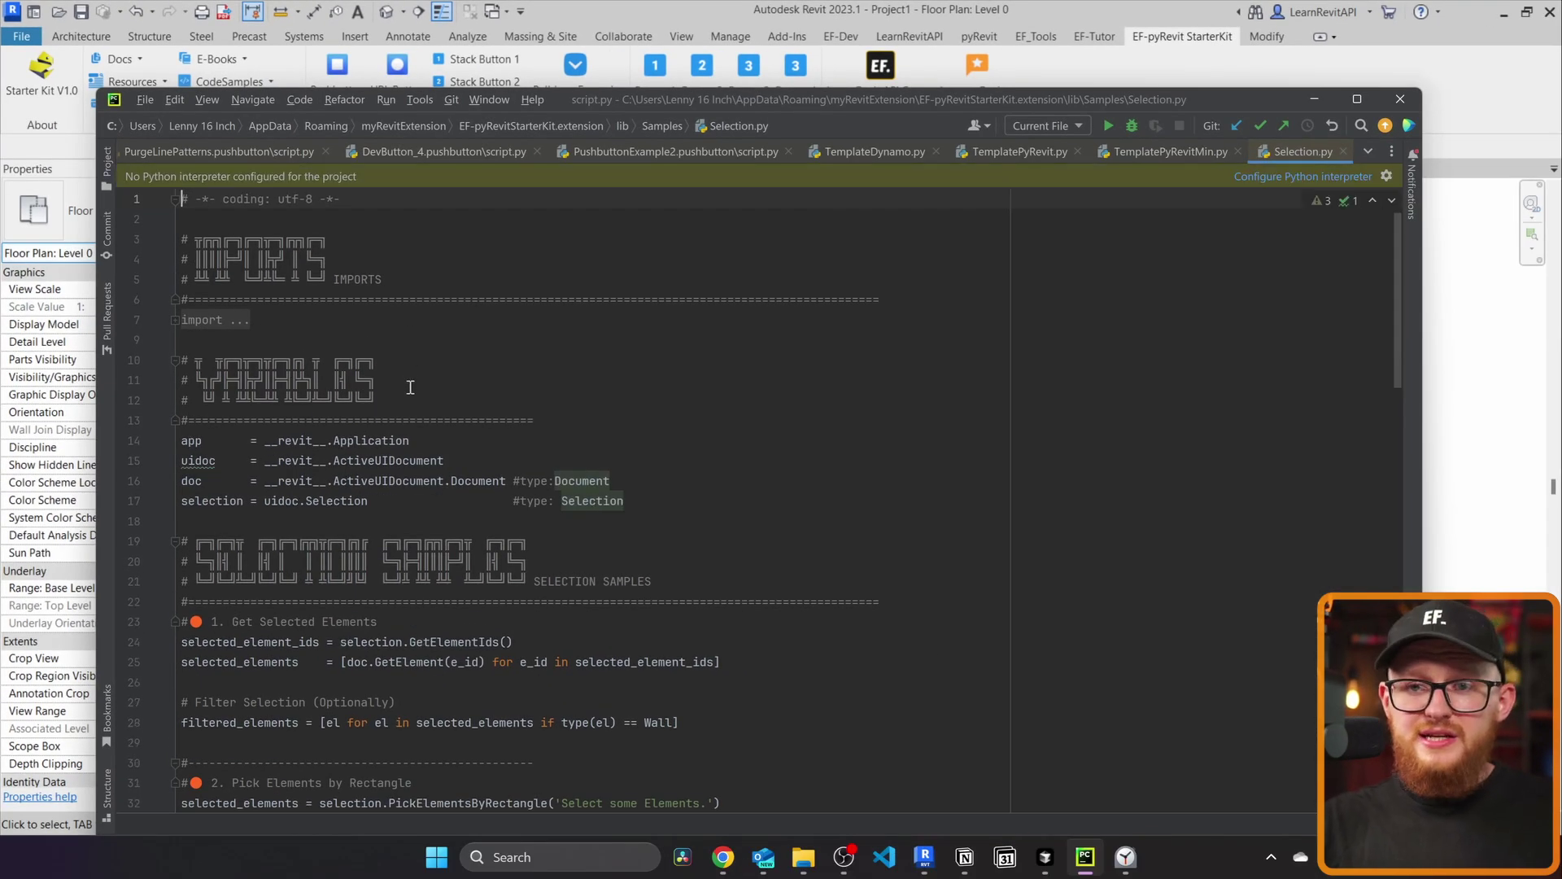
scroll(410, 387, down, 2)
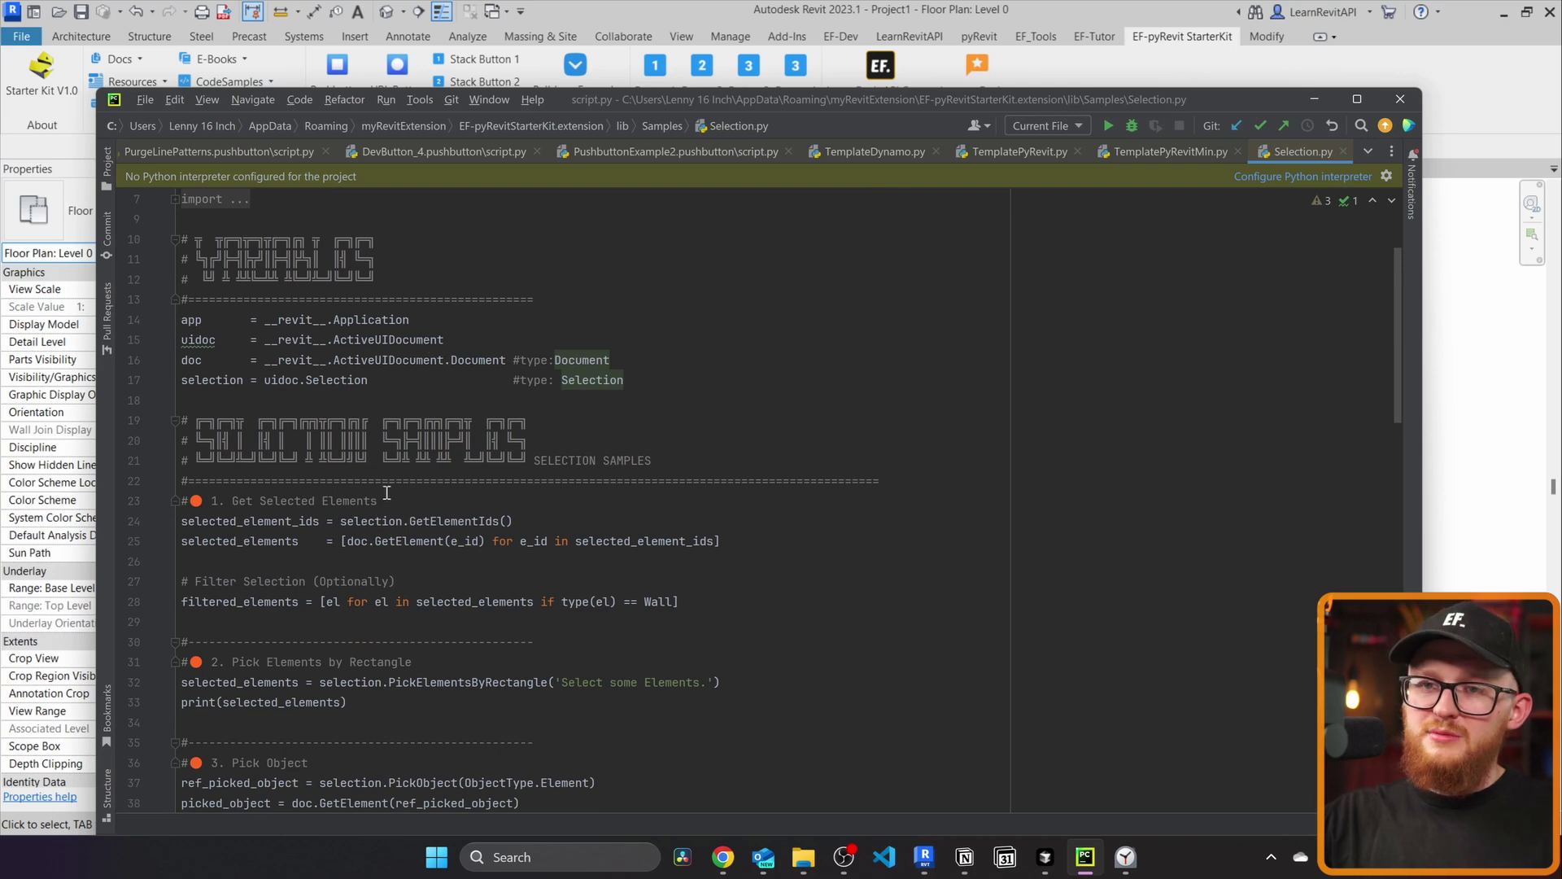
scroll(359, 513, up, 2)
scroll(322, 533, down, 2)
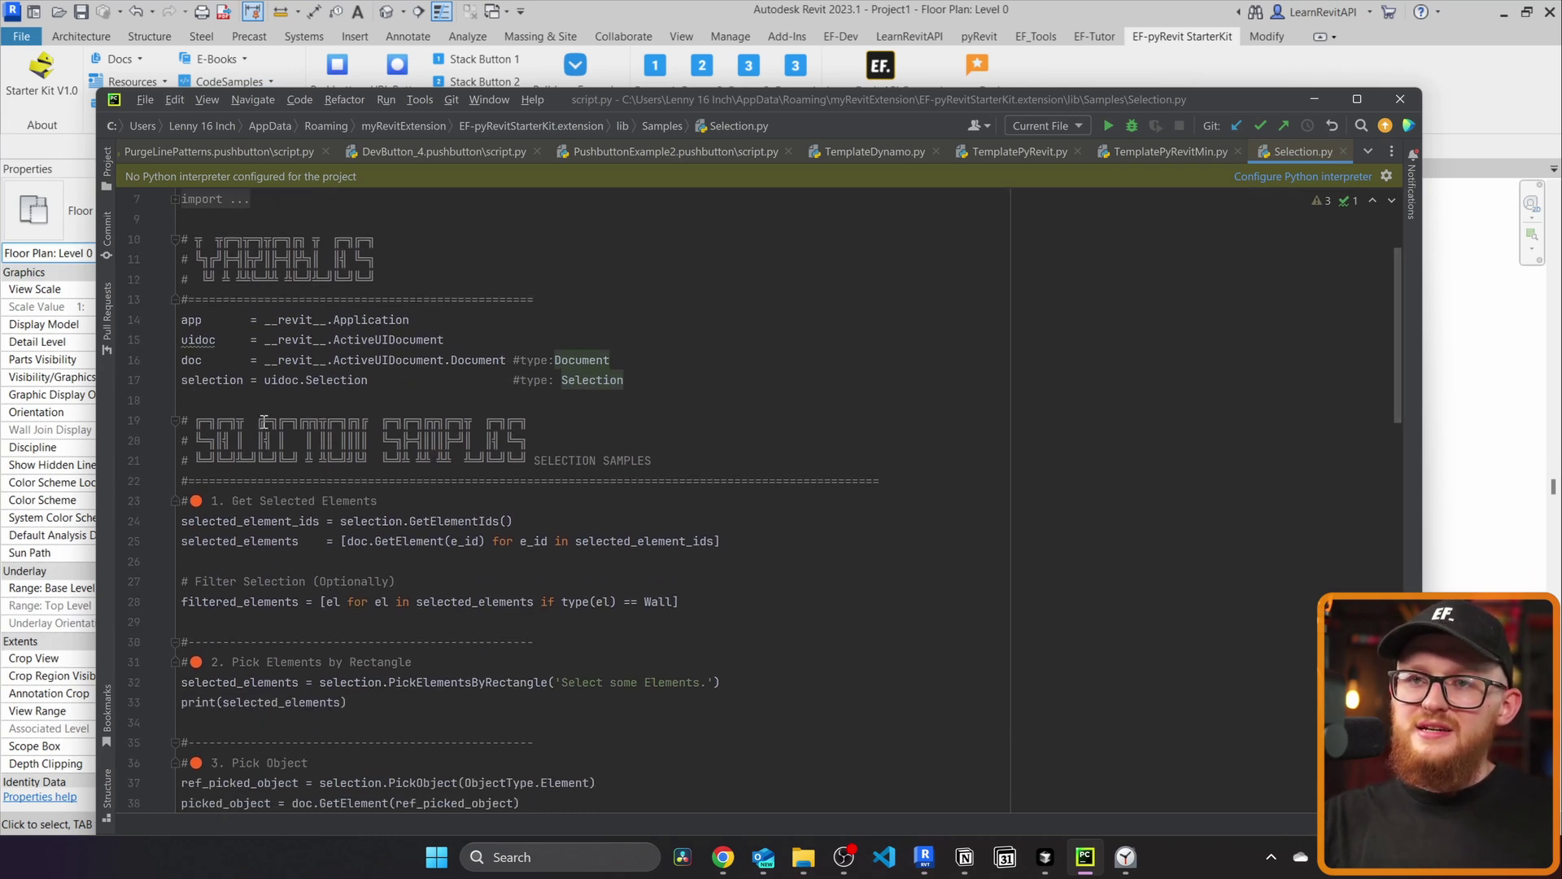
Step: Scroll through Selection.py, highlighting the SELECTION SAMPLES banner and section headers down to PickBox
drag(250, 422, 572, 442)
scroll(390, 508, down, 1)
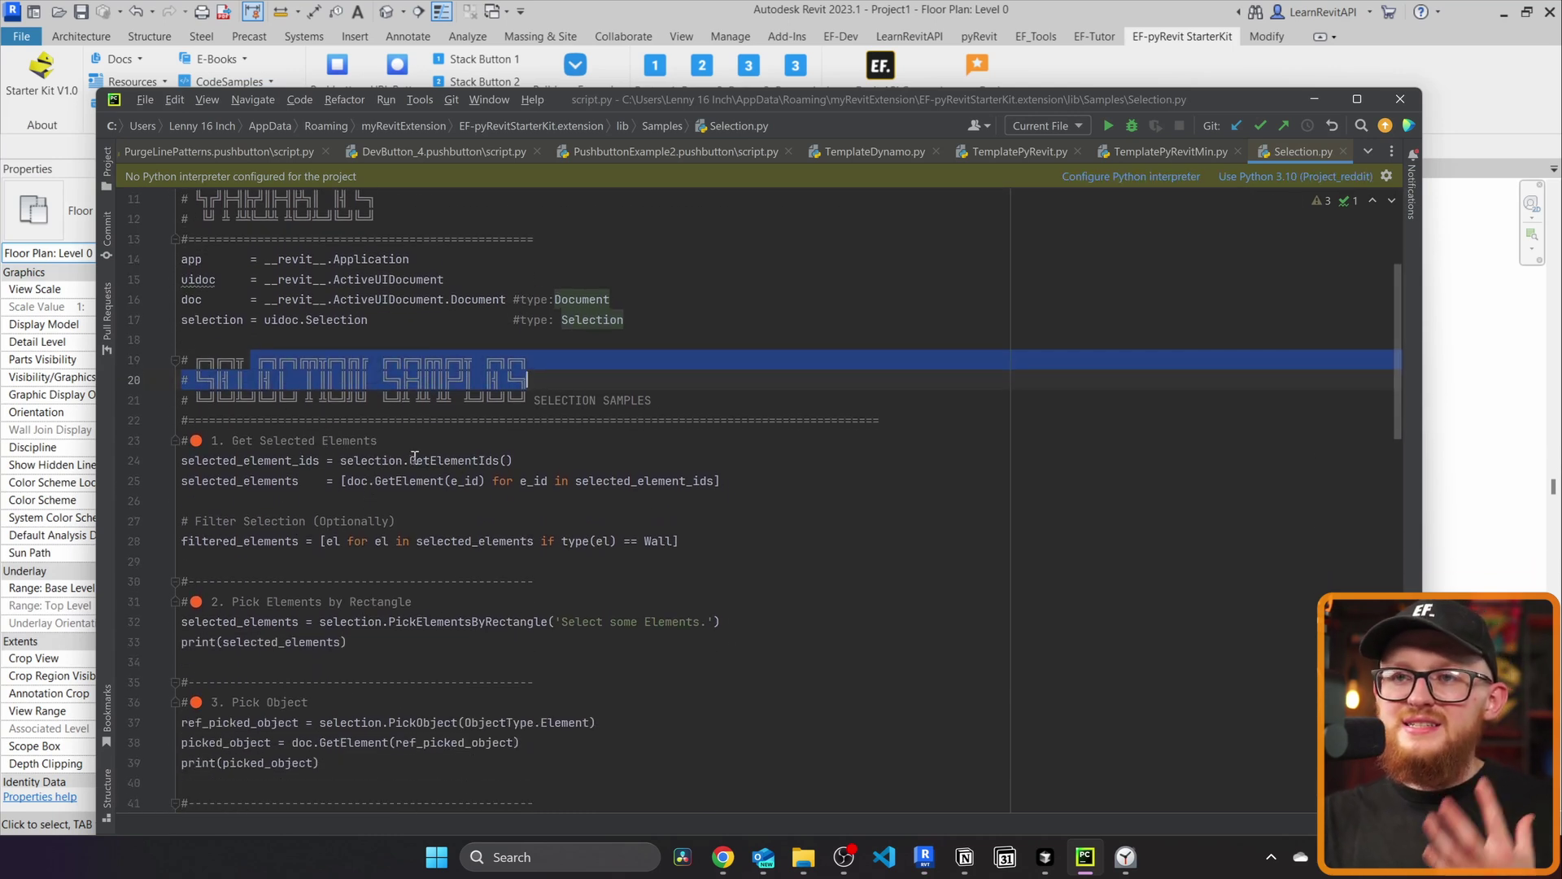
drag(399, 448, 175, 444)
scroll(244, 456, down, 1)
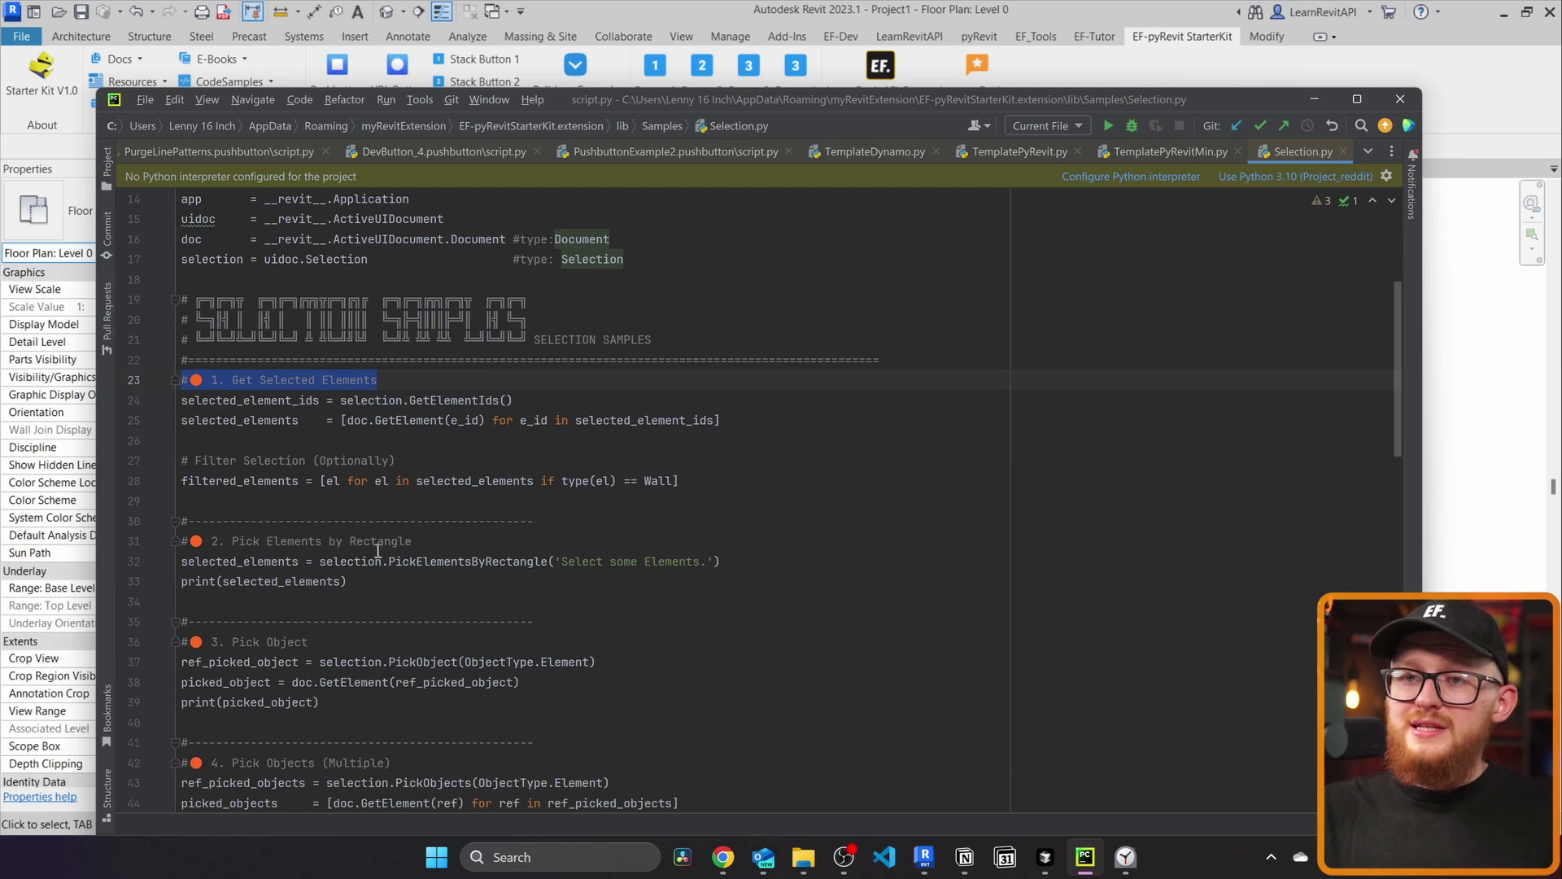
drag(427, 541, 307, 540)
scroll(370, 523, down, 3)
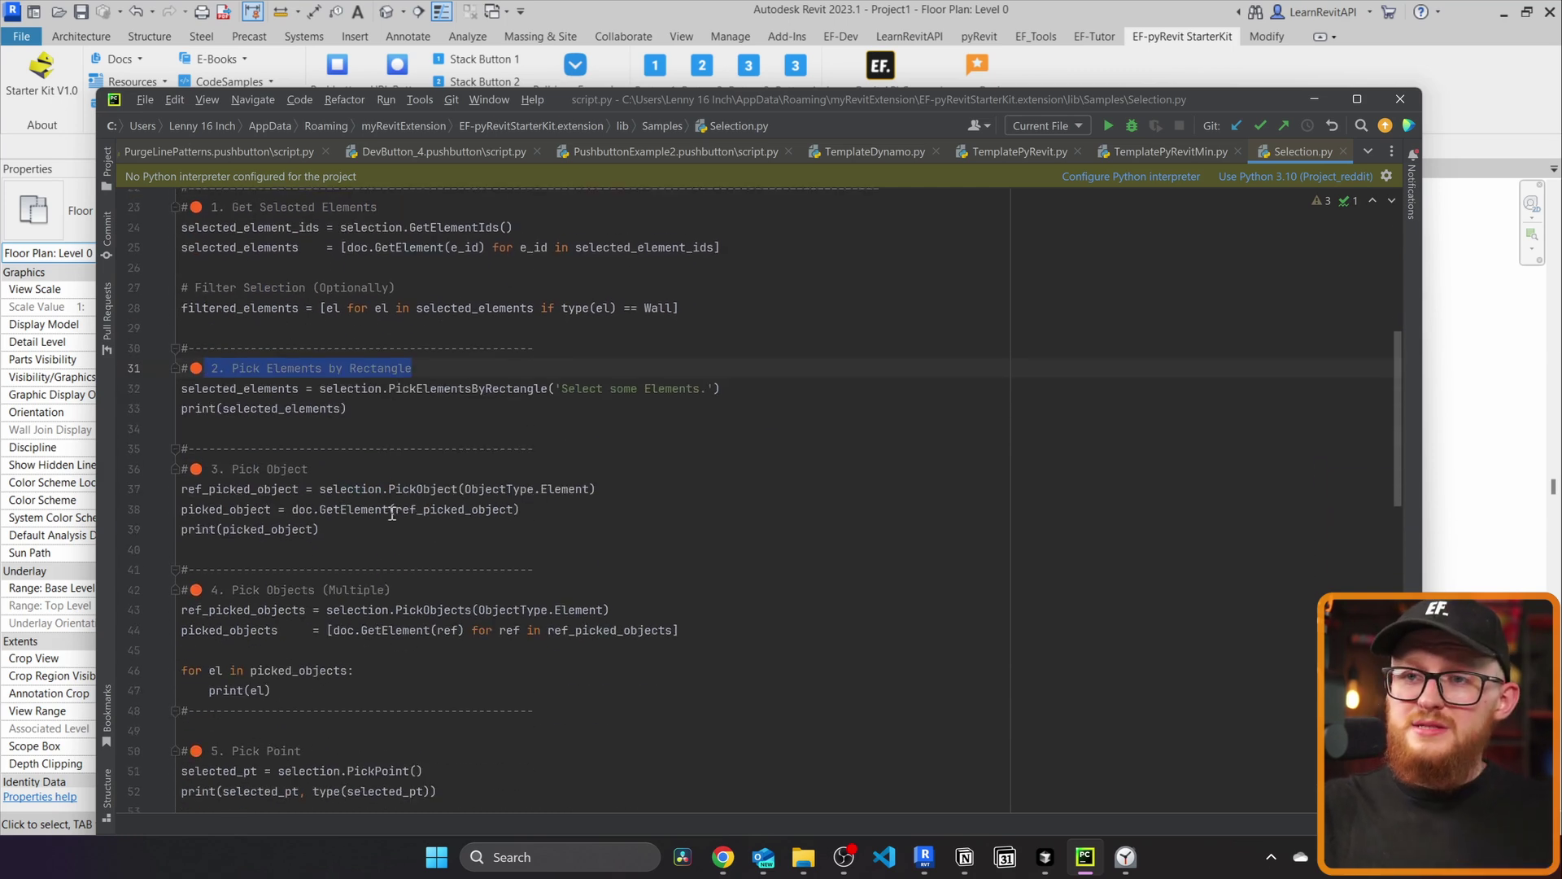
drag(308, 461, 232, 461)
drag(393, 581, 222, 561)
scroll(278, 593, down, 2)
click(352, 616)
scroll(362, 643, down, 3)
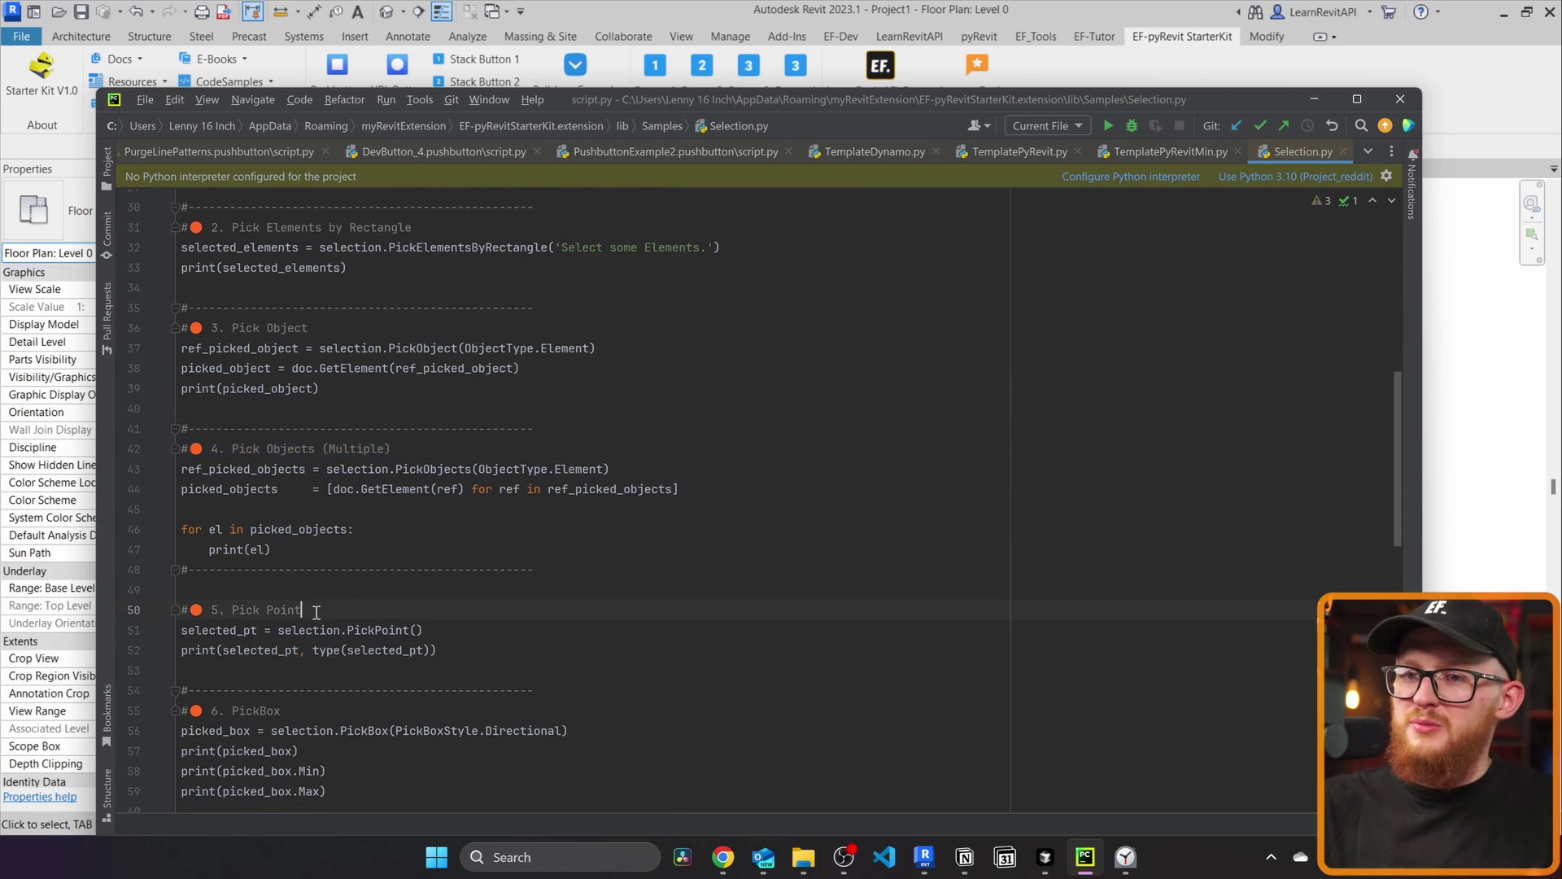
Step: Open the Code Samples: Parameters script, Parameters.py, from Revit
click(649, 15)
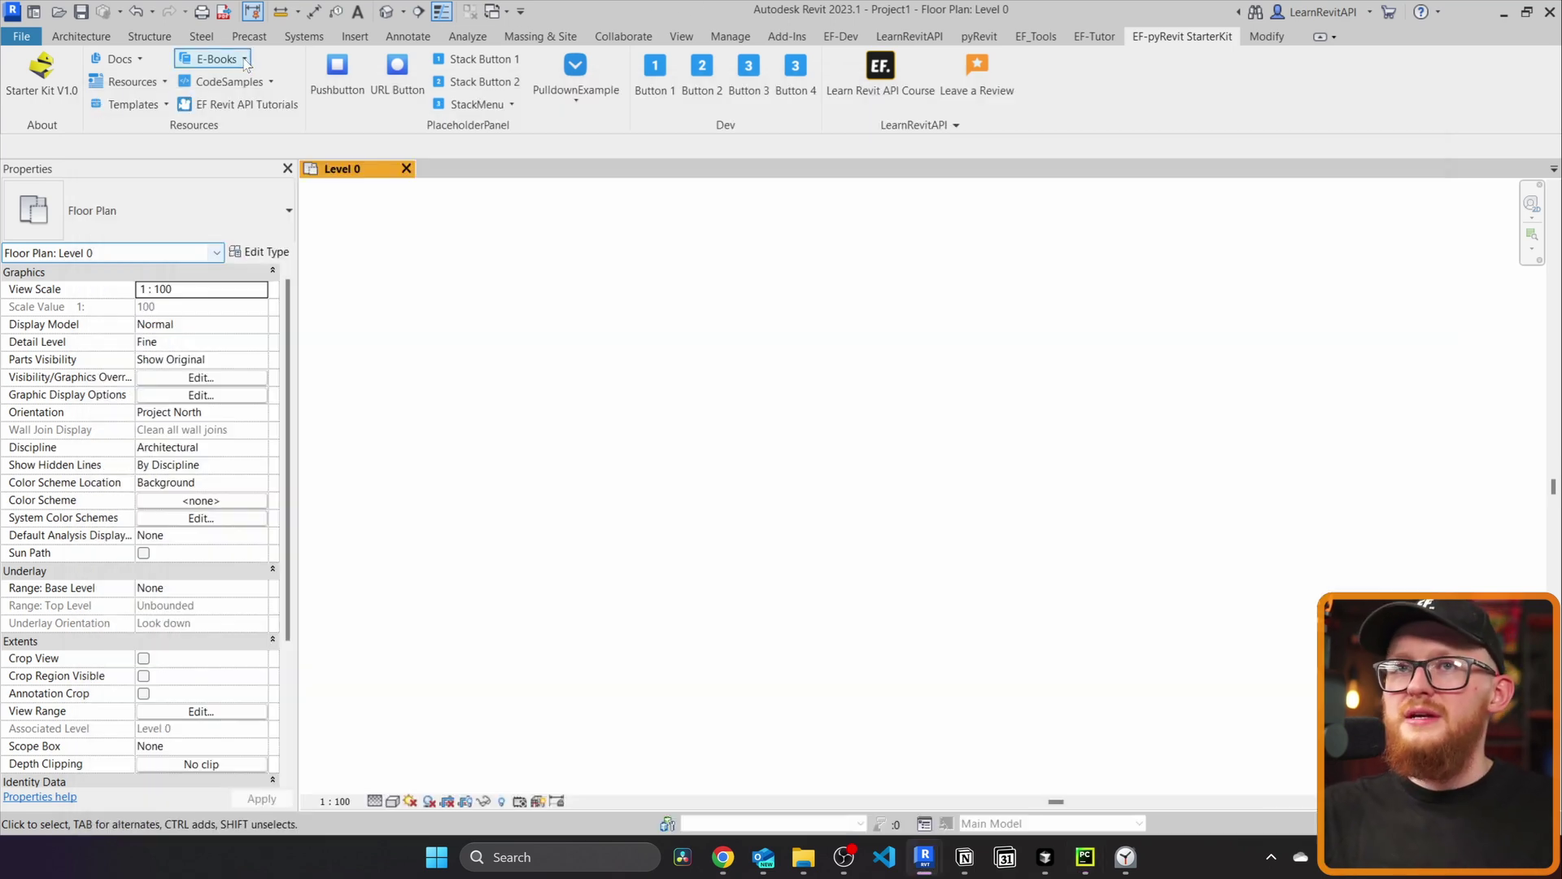
click(228, 81)
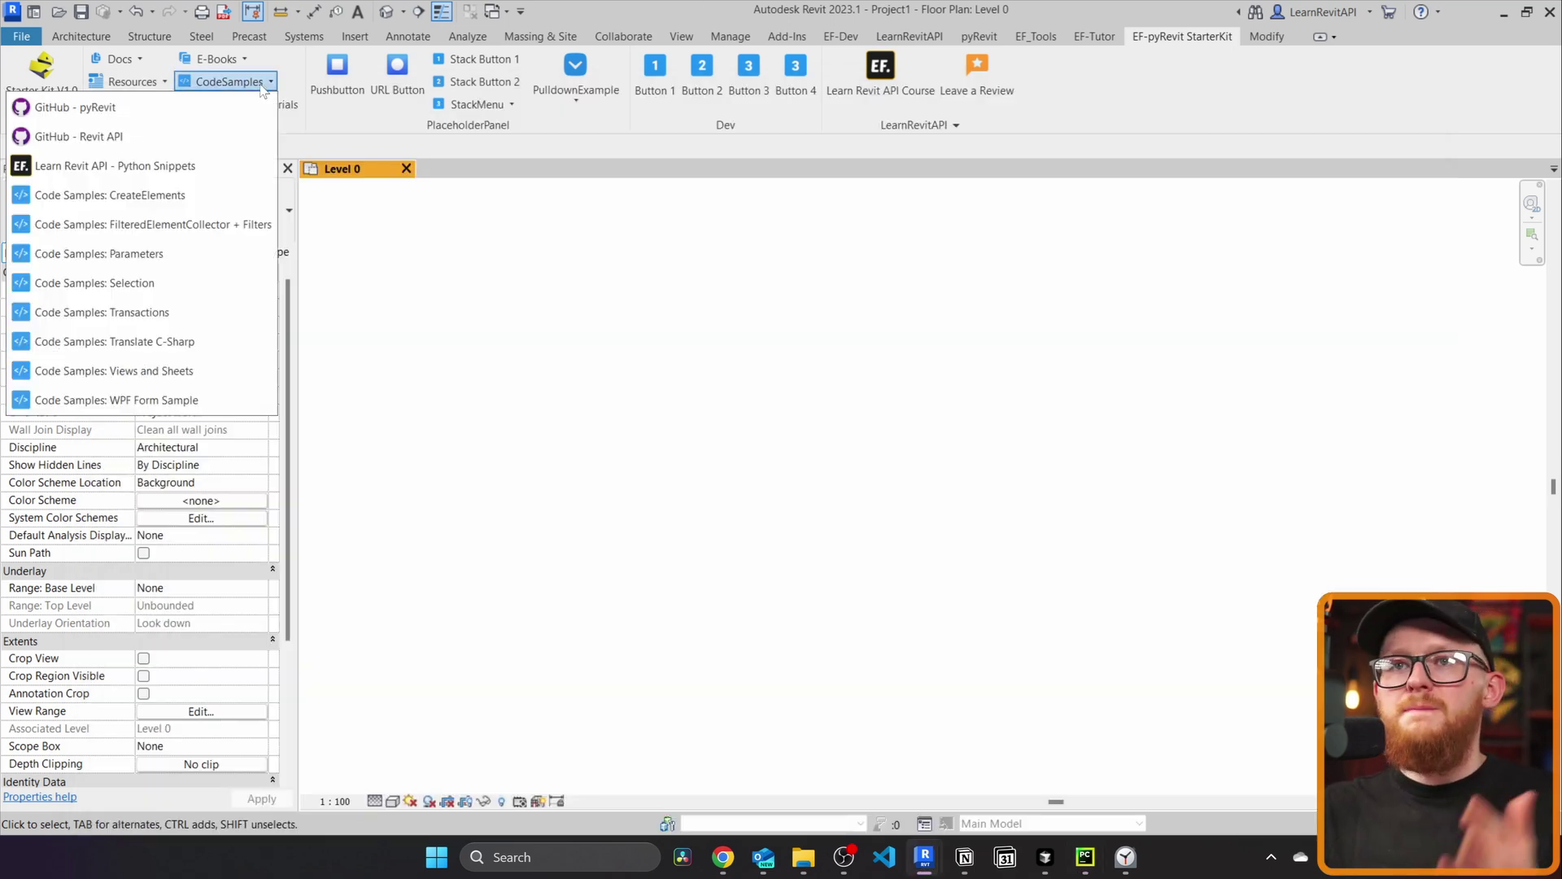
click(158, 255)
scroll(358, 476, down, 3)
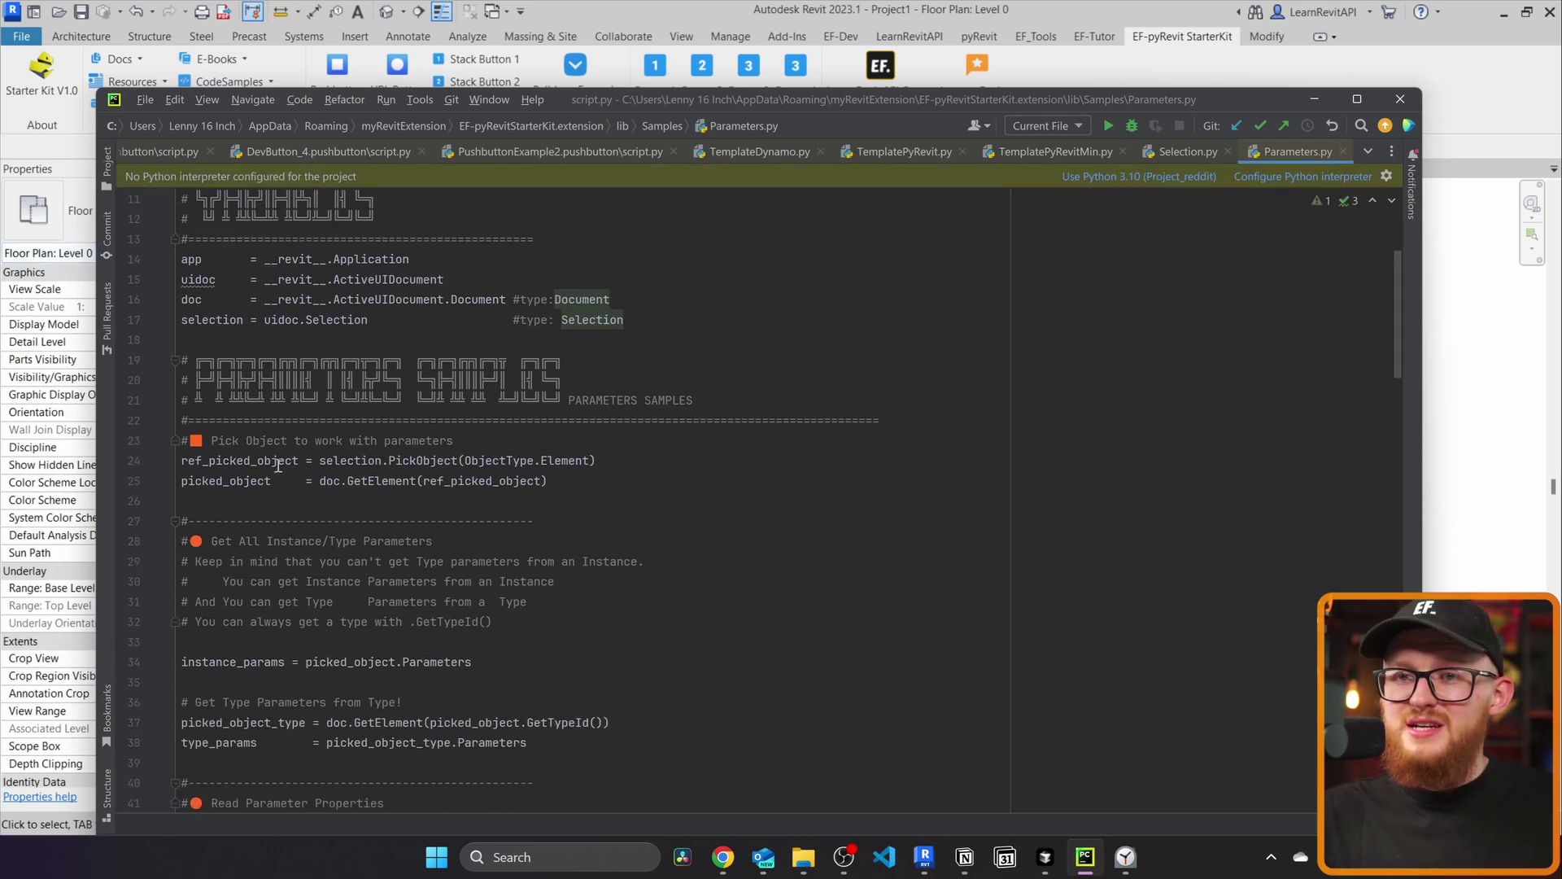
Step: Scroll through Parameters.py, highlighting examples from the line 23 pick-object comment to Built-In and Shared Parameters
drag(208, 440, 456, 440)
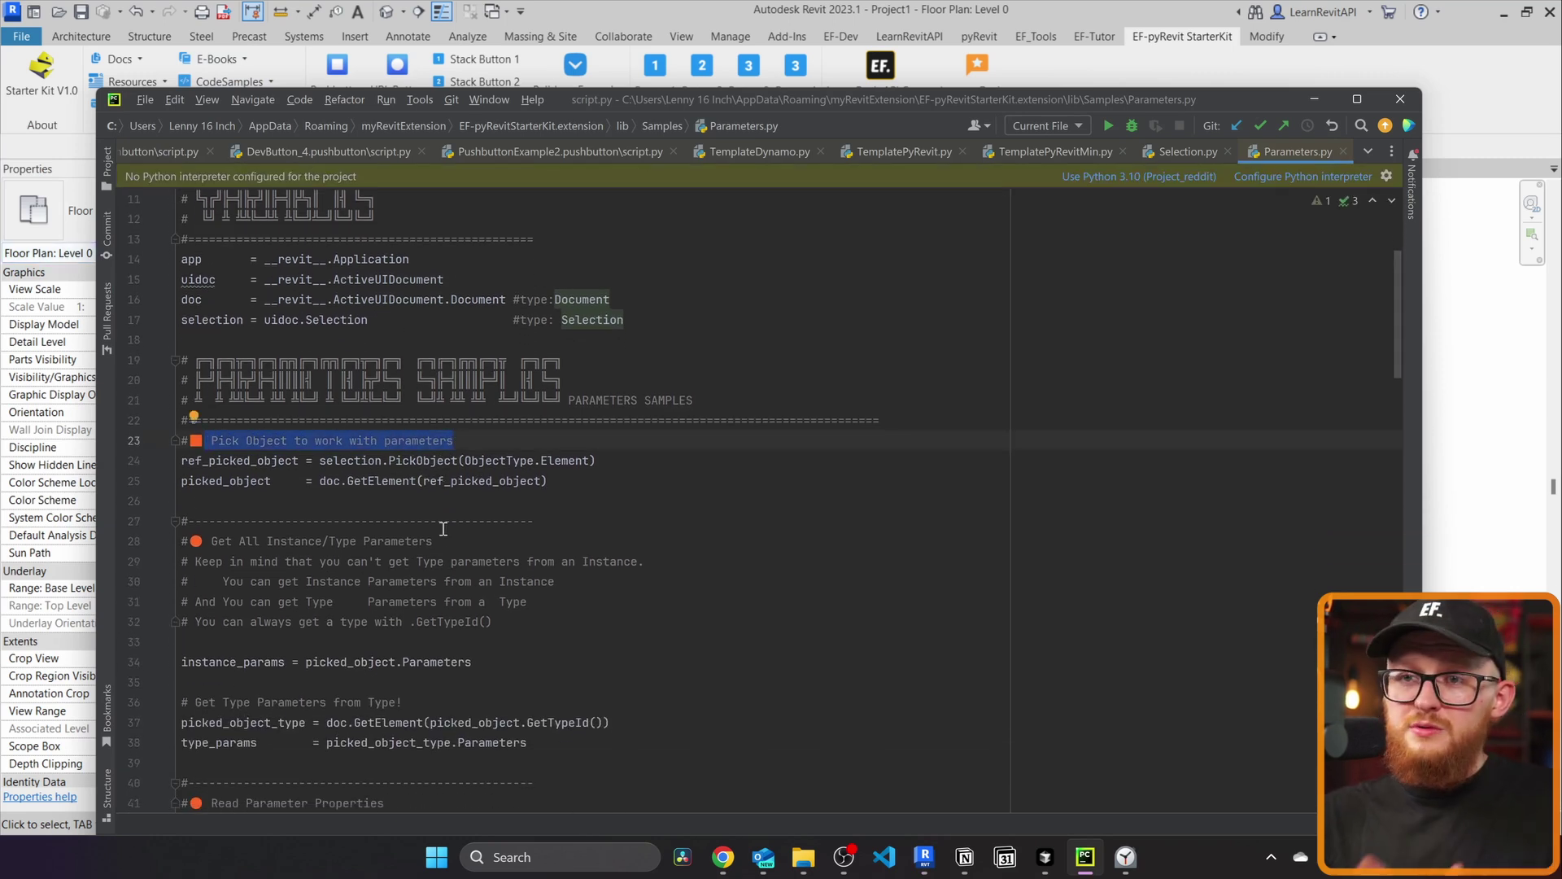
drag(513, 661, 167, 669)
scroll(569, 621, down, 2)
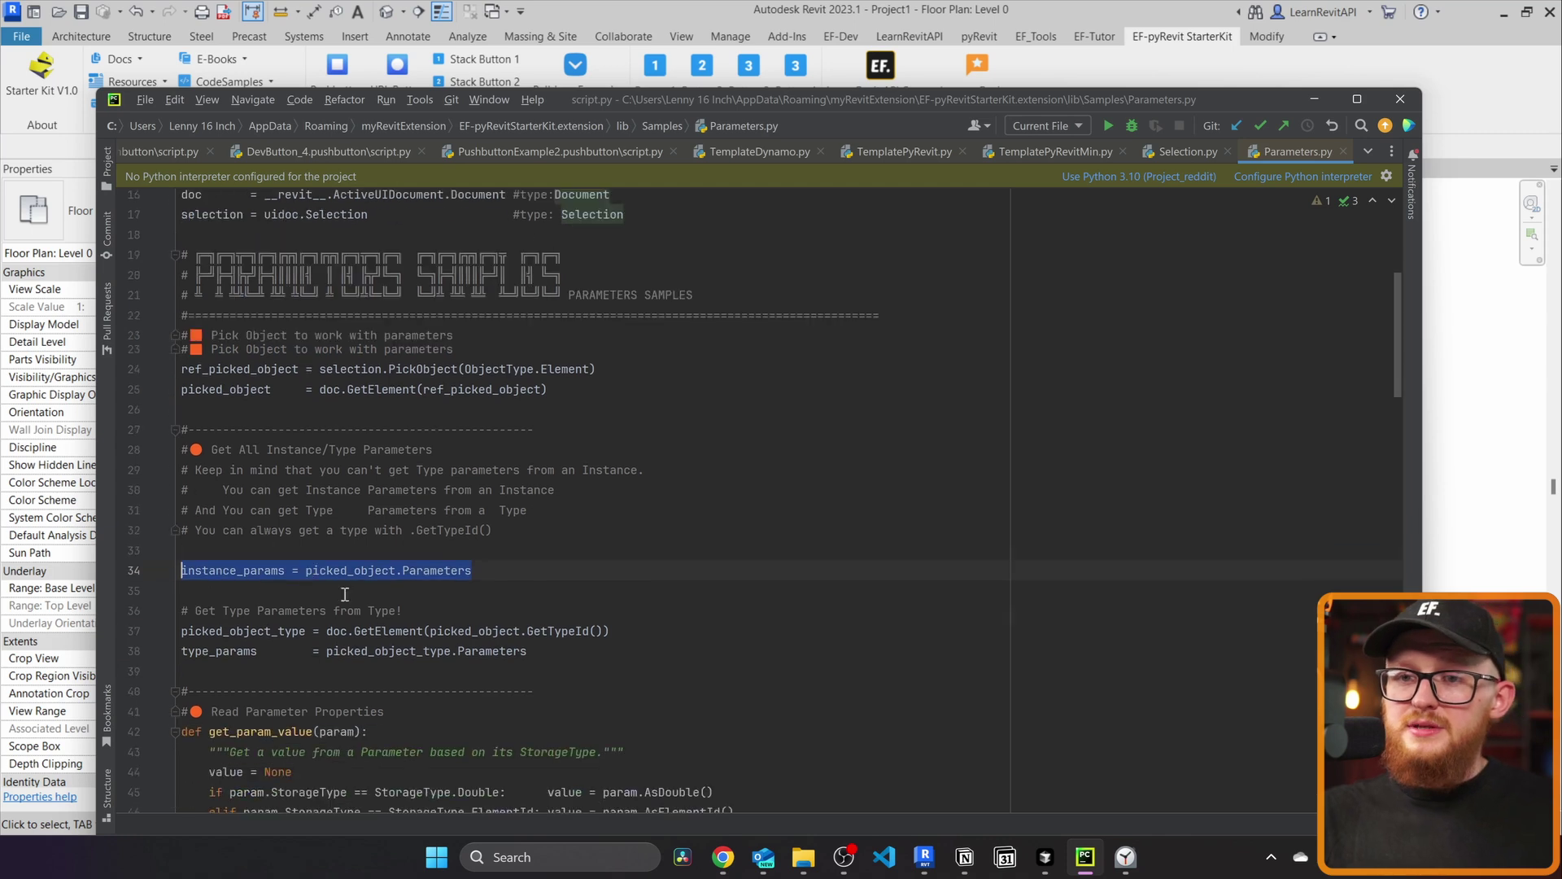
drag(572, 620, 431, 602)
scroll(407, 505, down, 8)
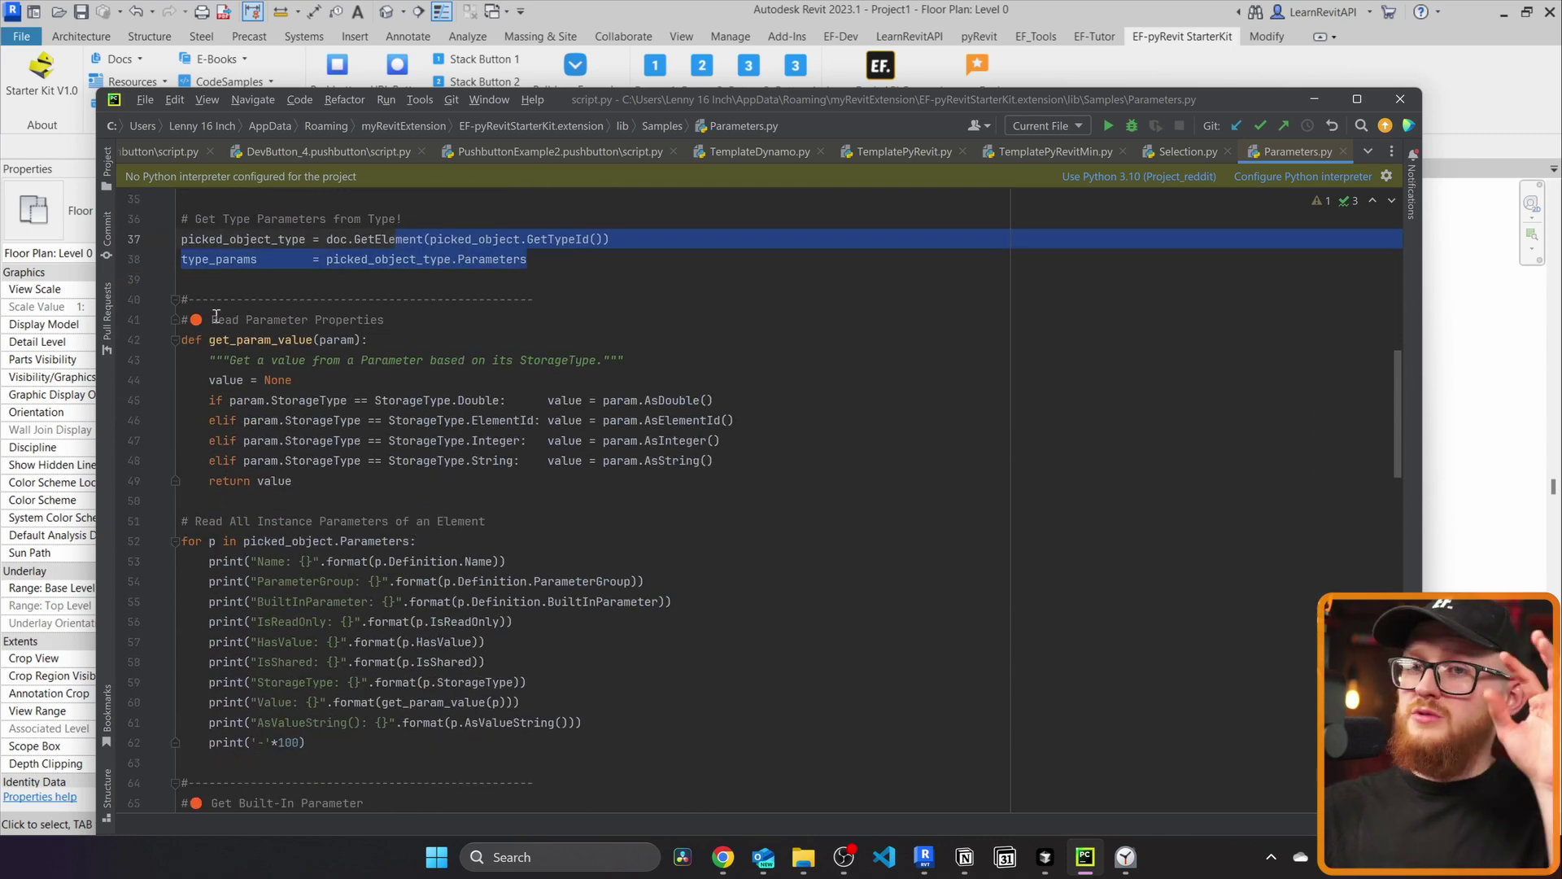
scroll(394, 470, down, 2)
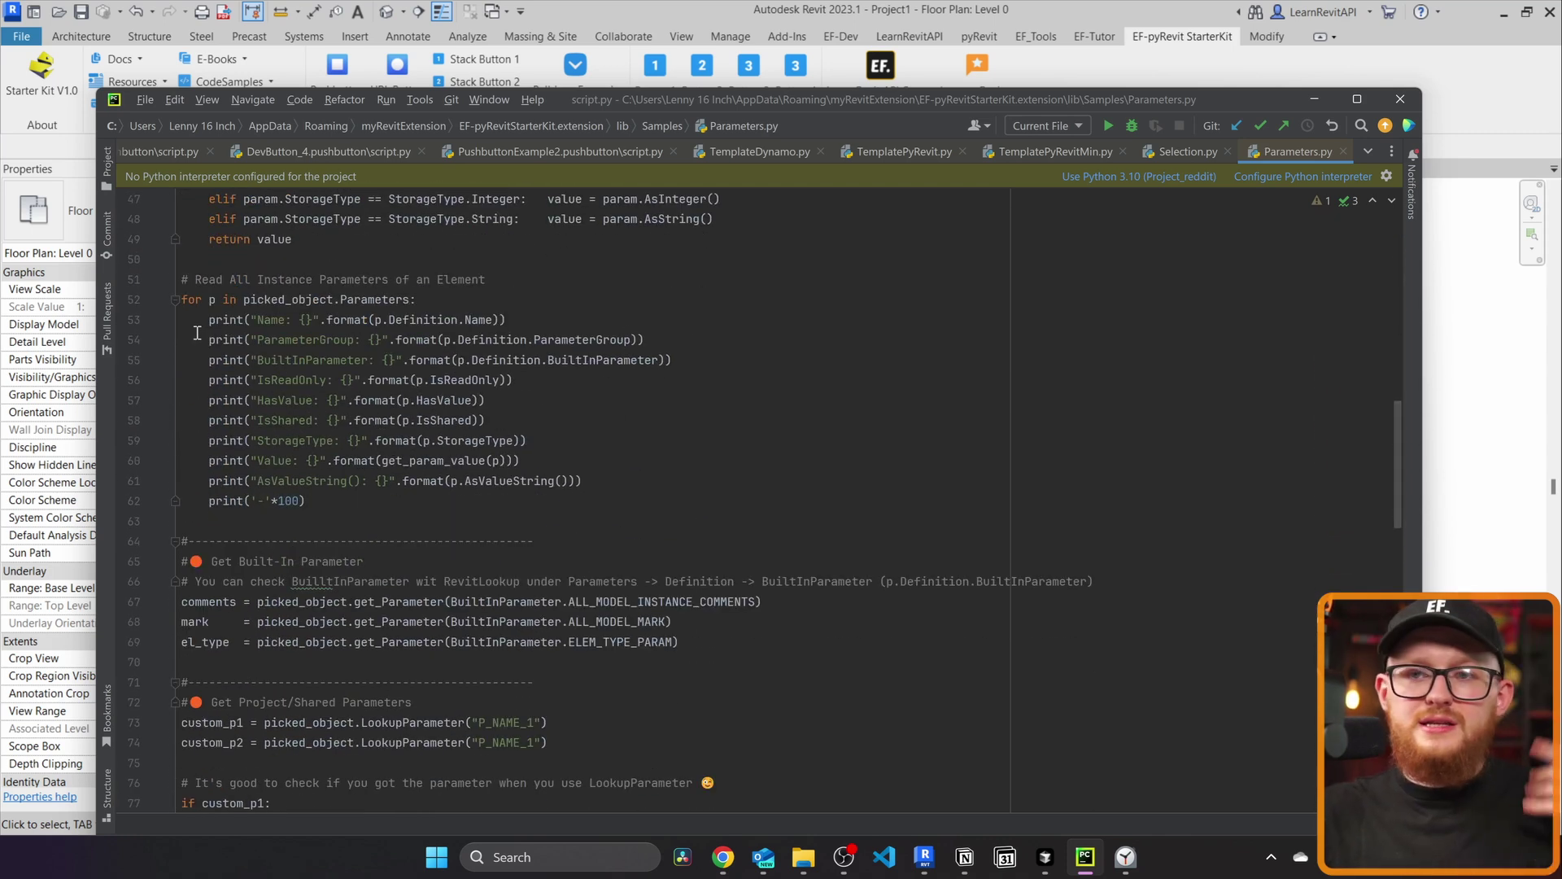
scroll(213, 381, down, 1)
drag(681, 585, 2, 503)
drag(643, 689, 180, 645)
scroll(341, 623, down, 7)
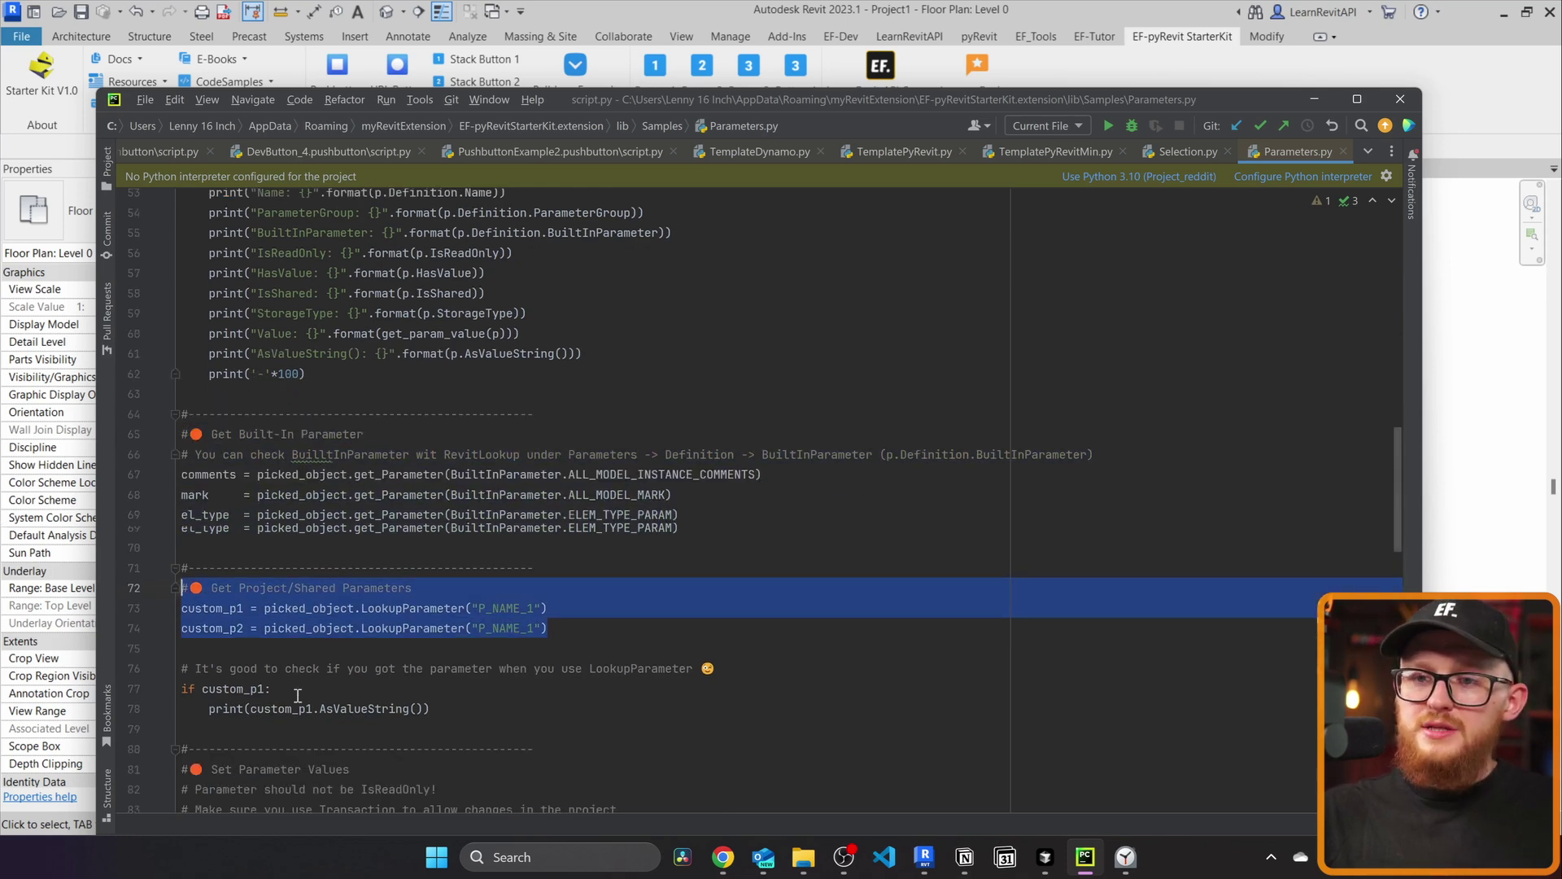
Step: Open the Views and Sheets code sample and scroll ViewsSheets.py down to Create View Filters
click(226, 81)
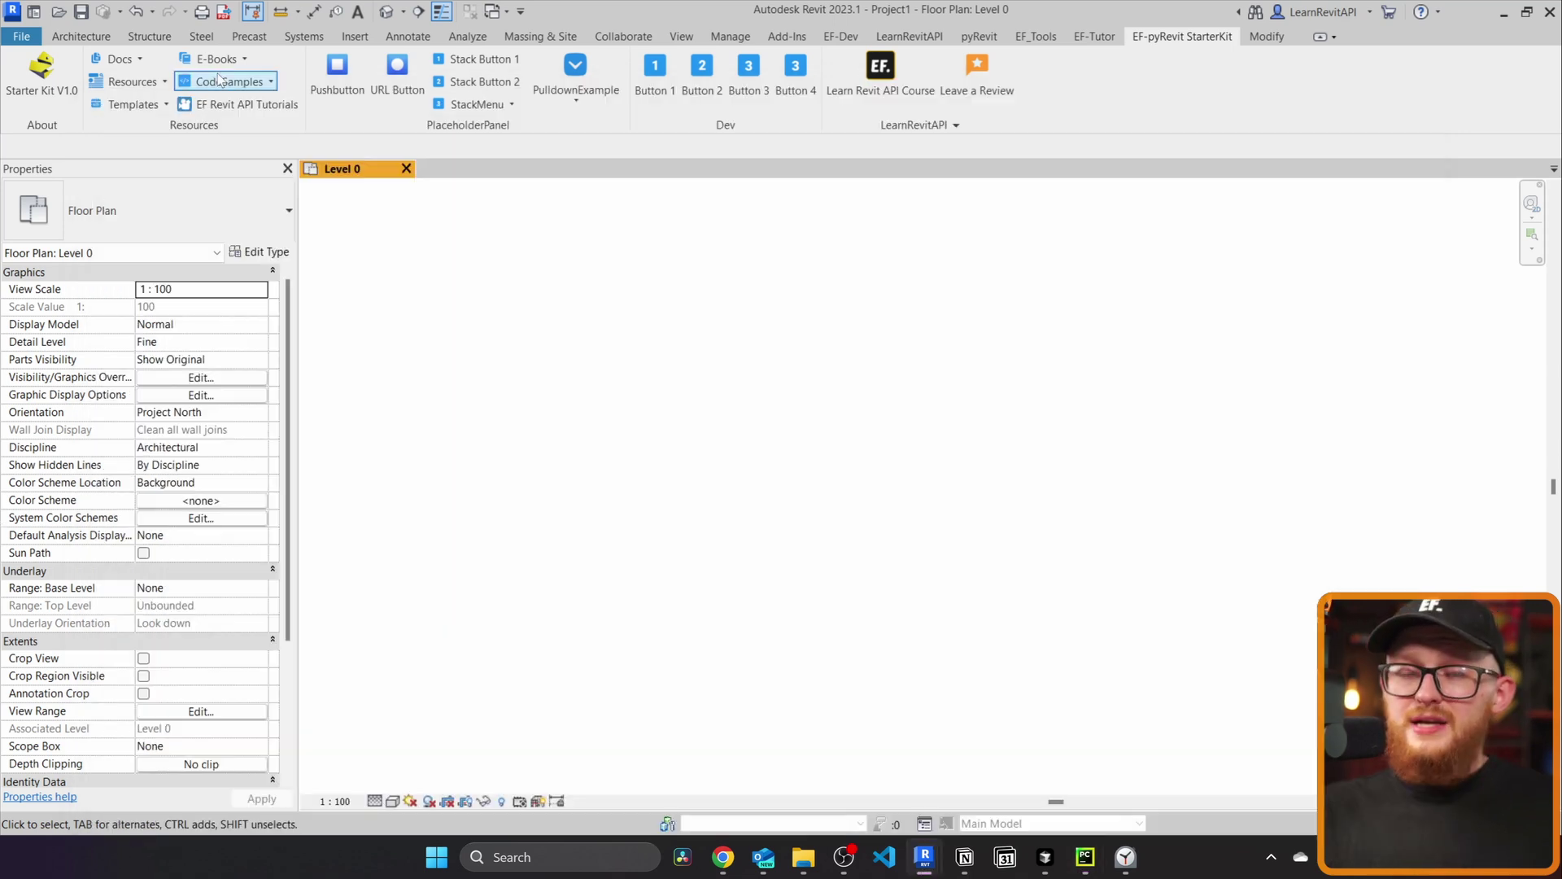
click(226, 81)
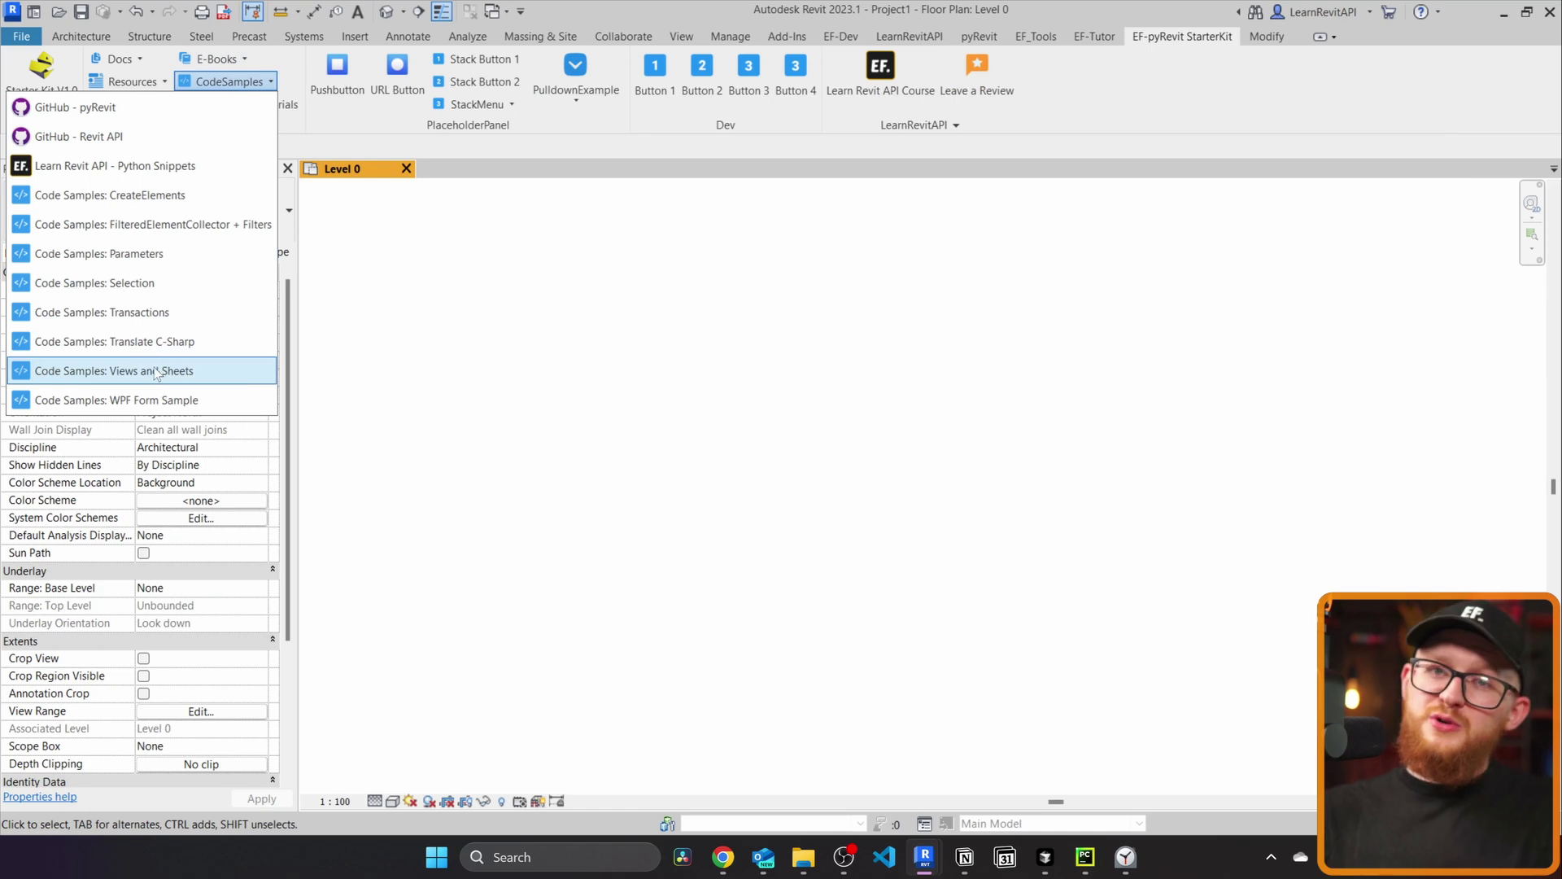
click(166, 371)
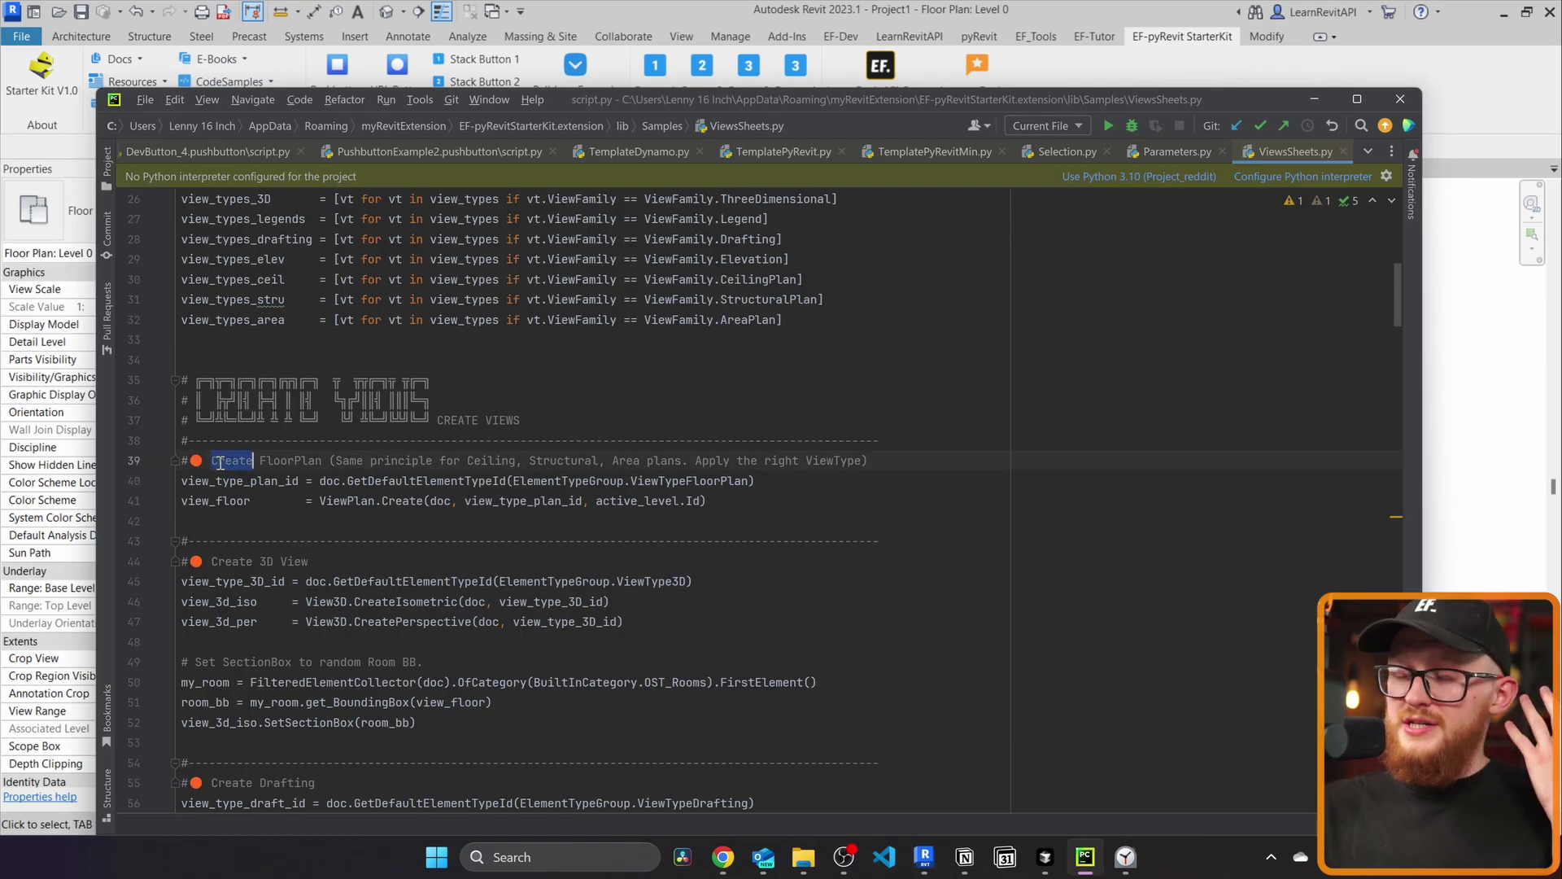
scroll(323, 522, down, 8)
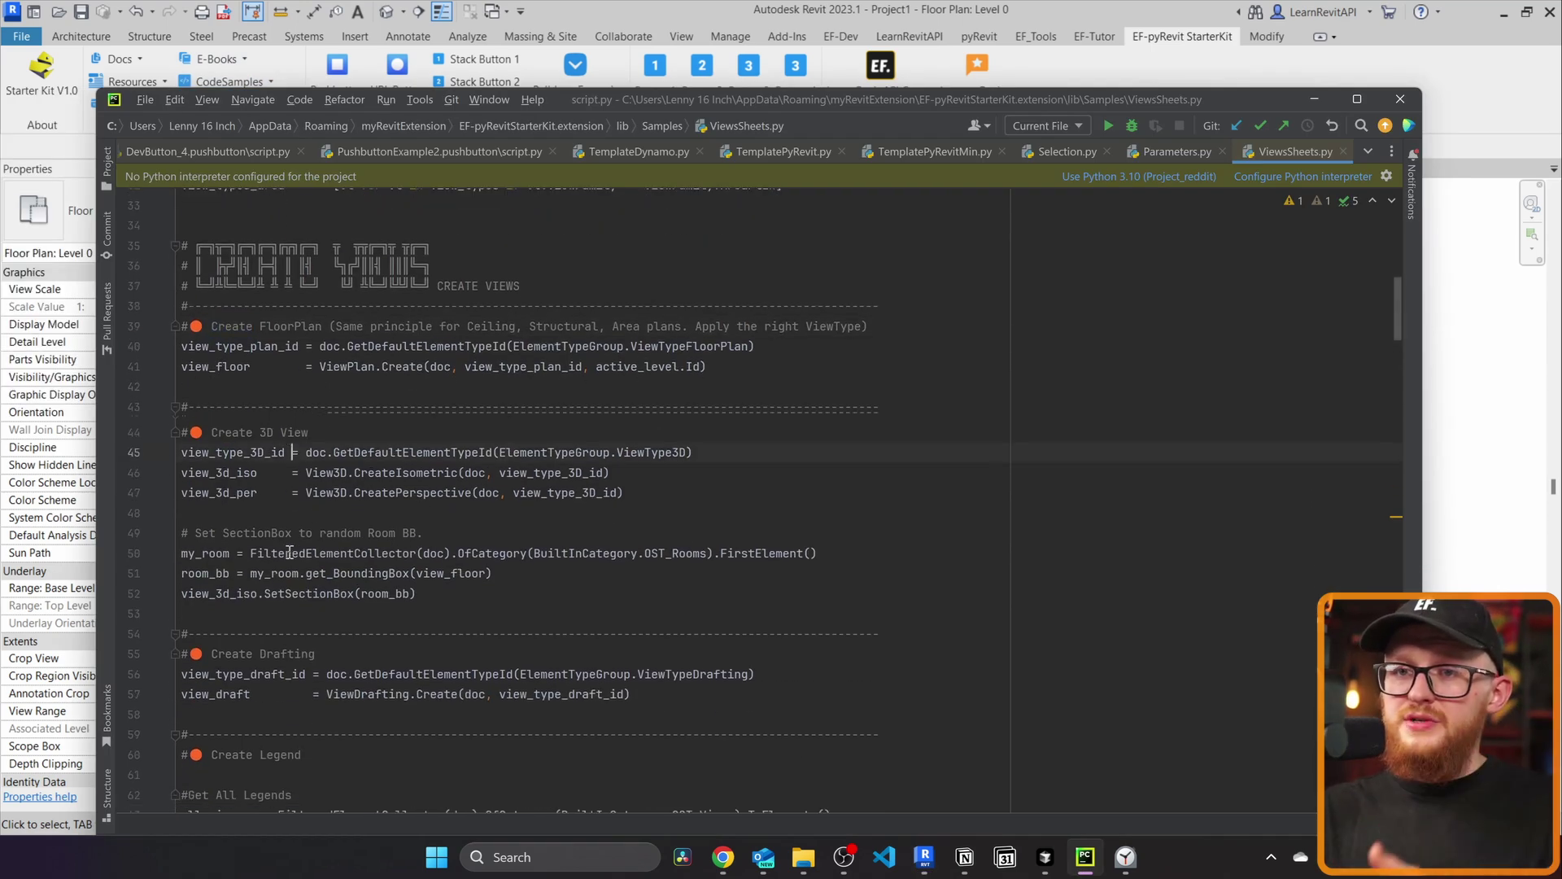
scroll(317, 441, down, 20)
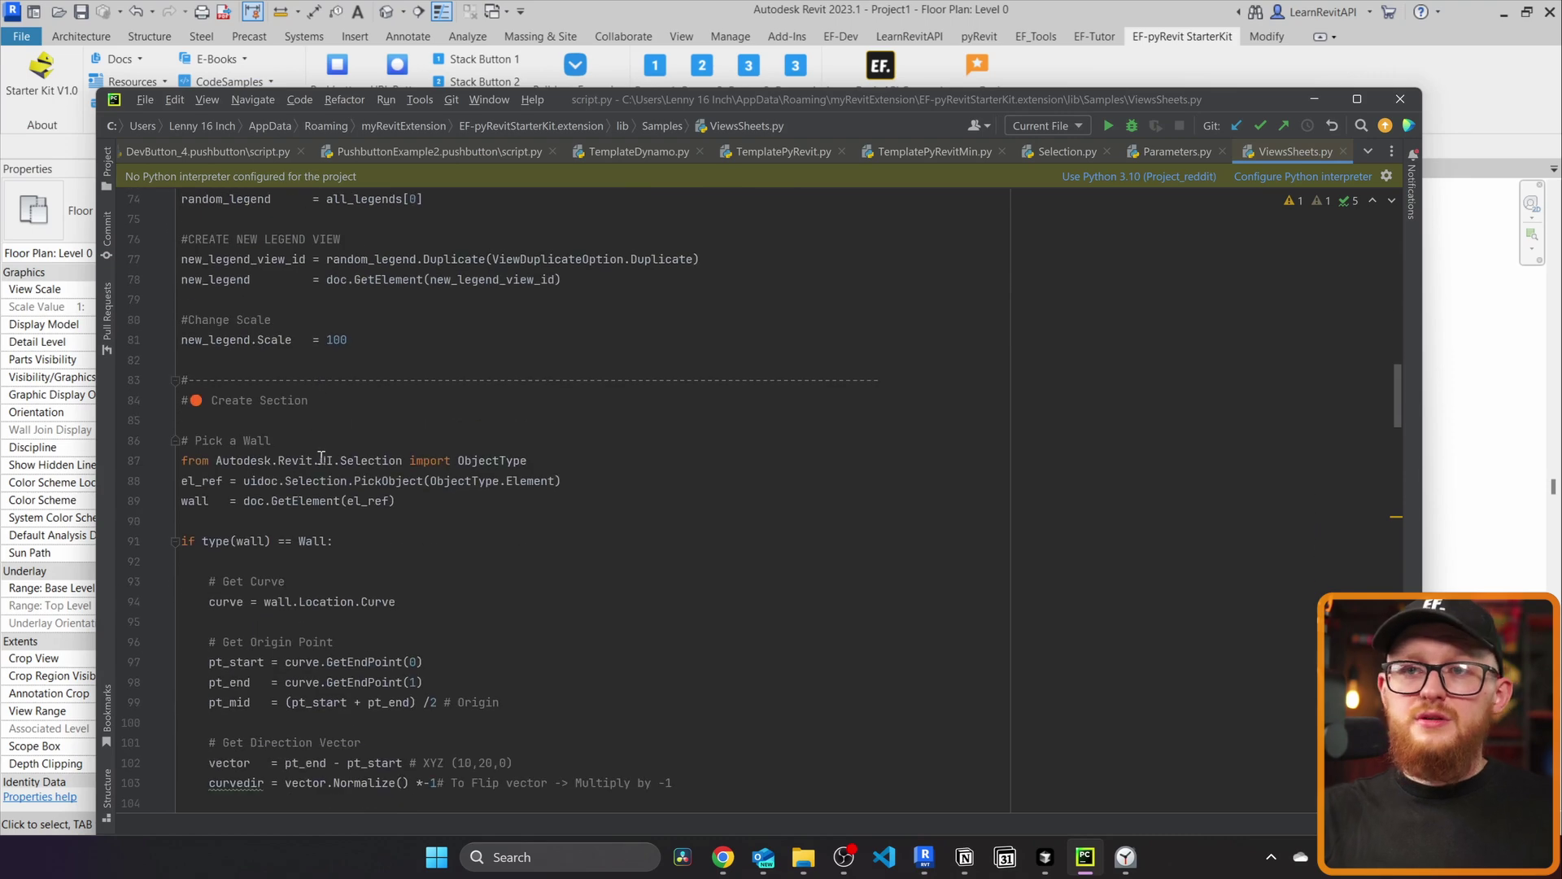
scroll(342, 481, down, 10)
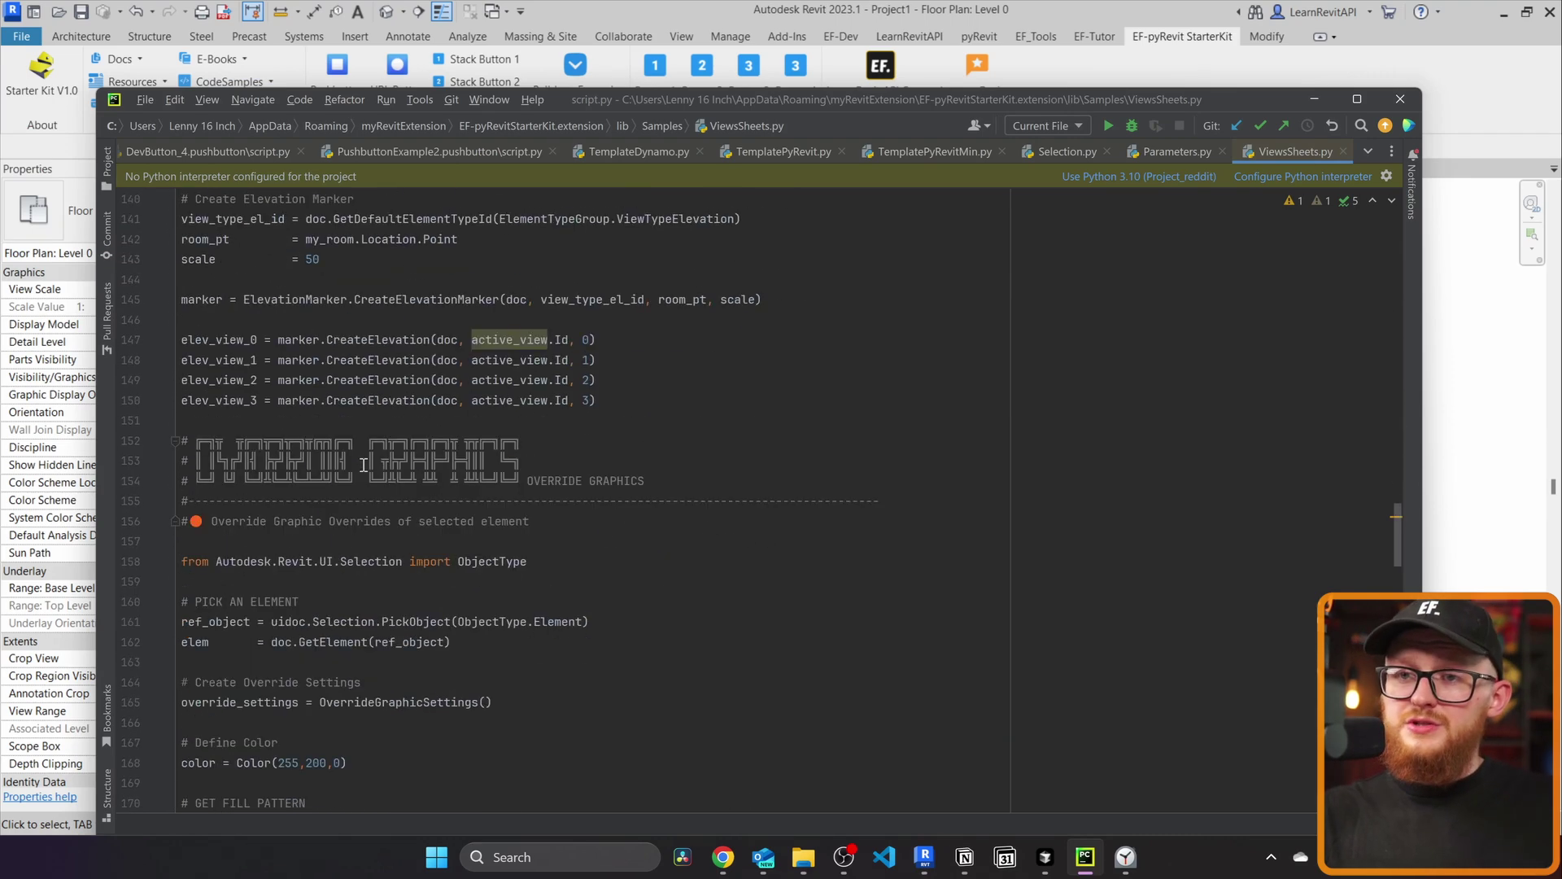
scroll(363, 465, down, 17)
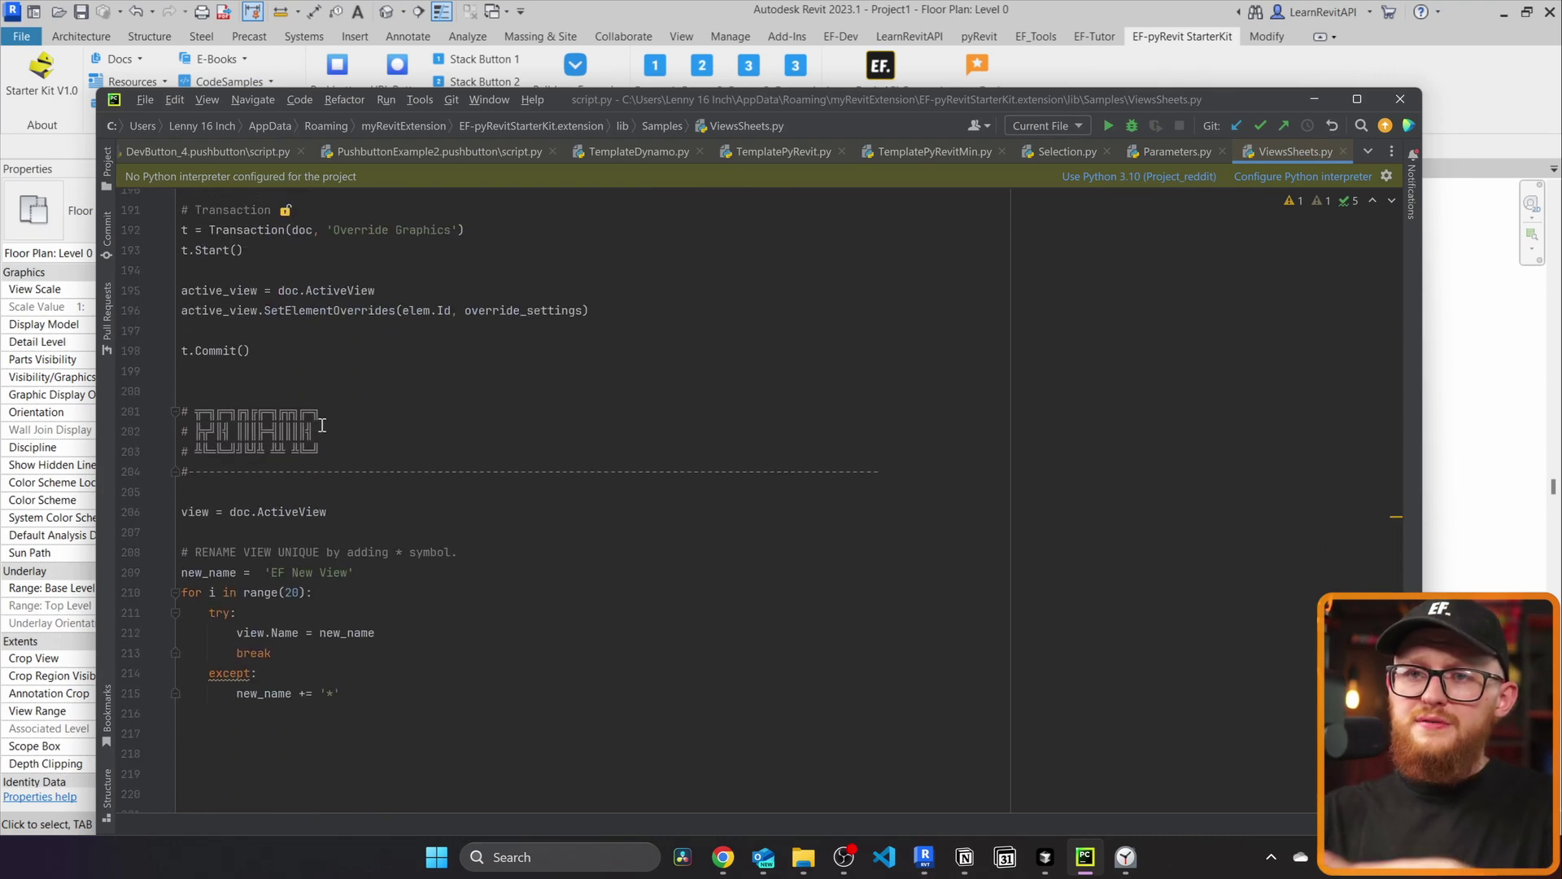
scroll(318, 431, down, 7)
Step: Run the WPF Form Sample from the CodeSamples list in Revit
scroll(343, 449, down, 15)
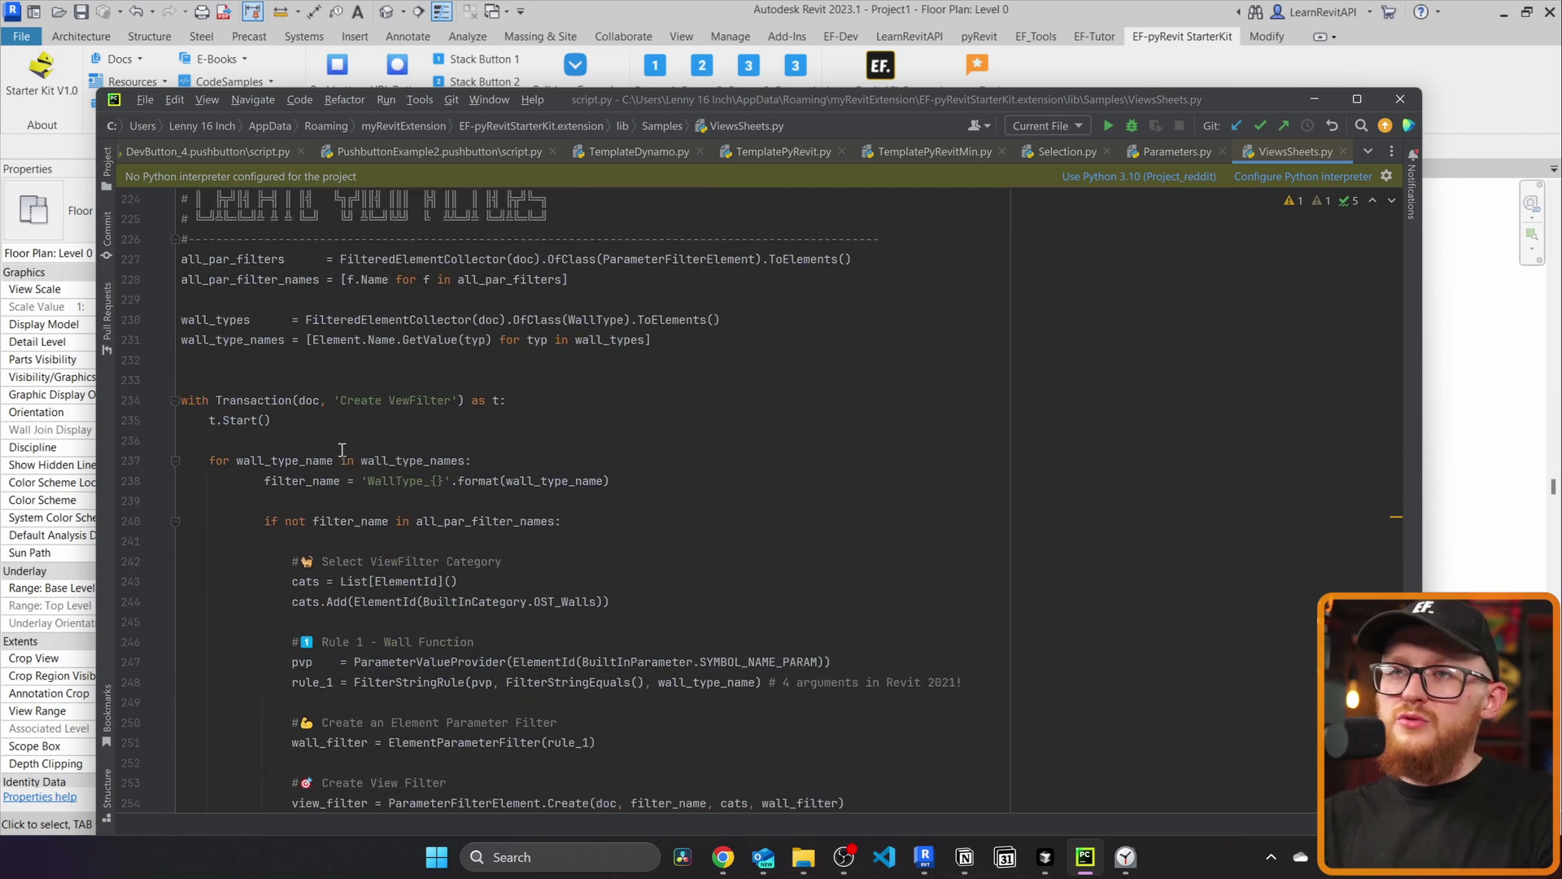
click(1553, 486)
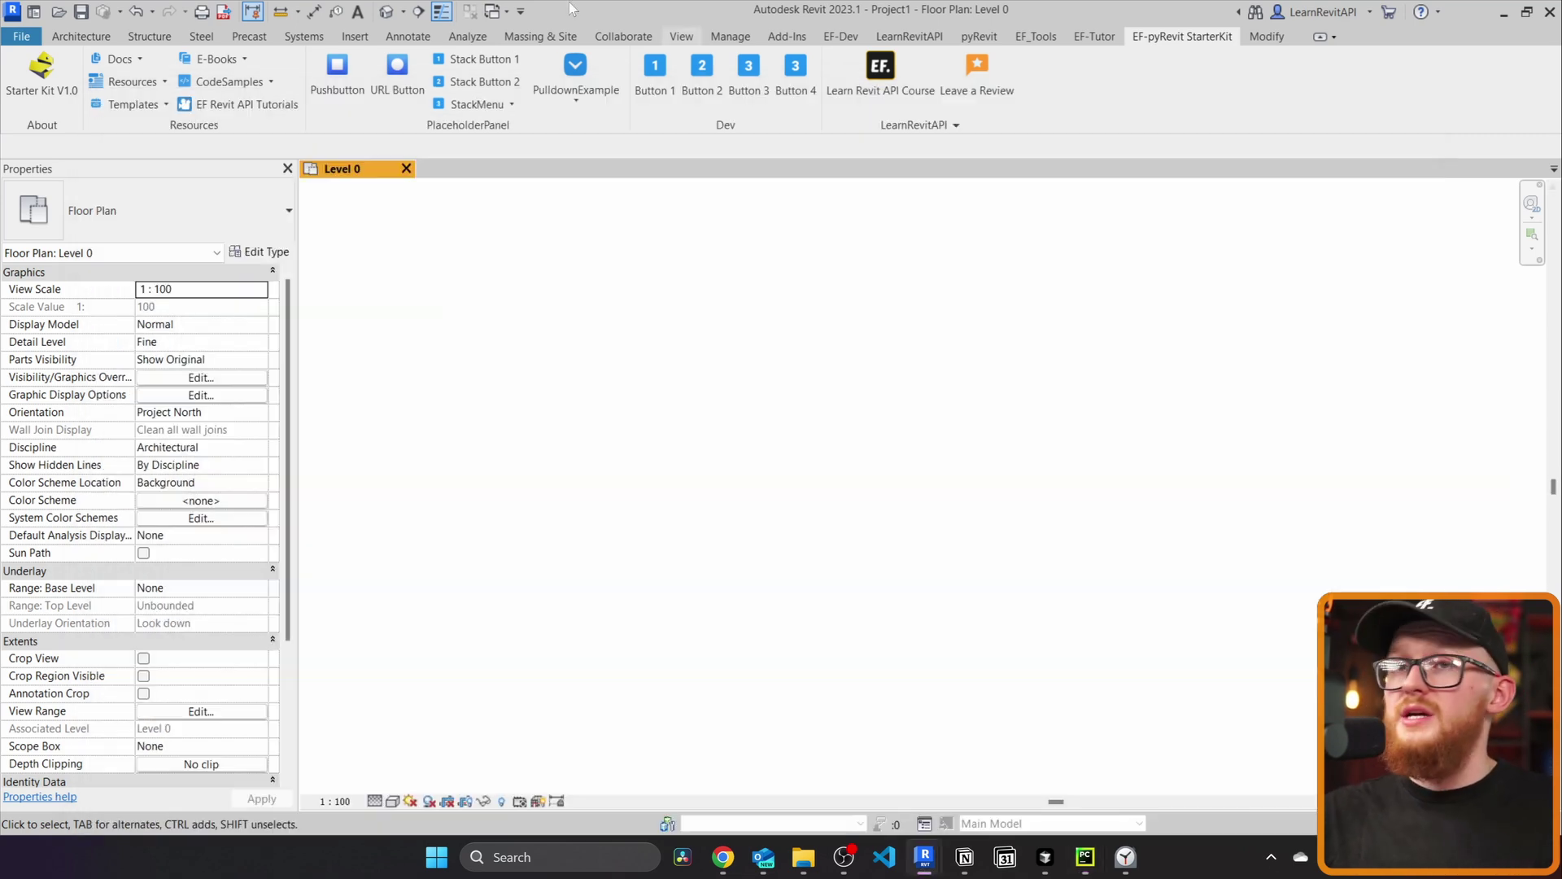
click(233, 82)
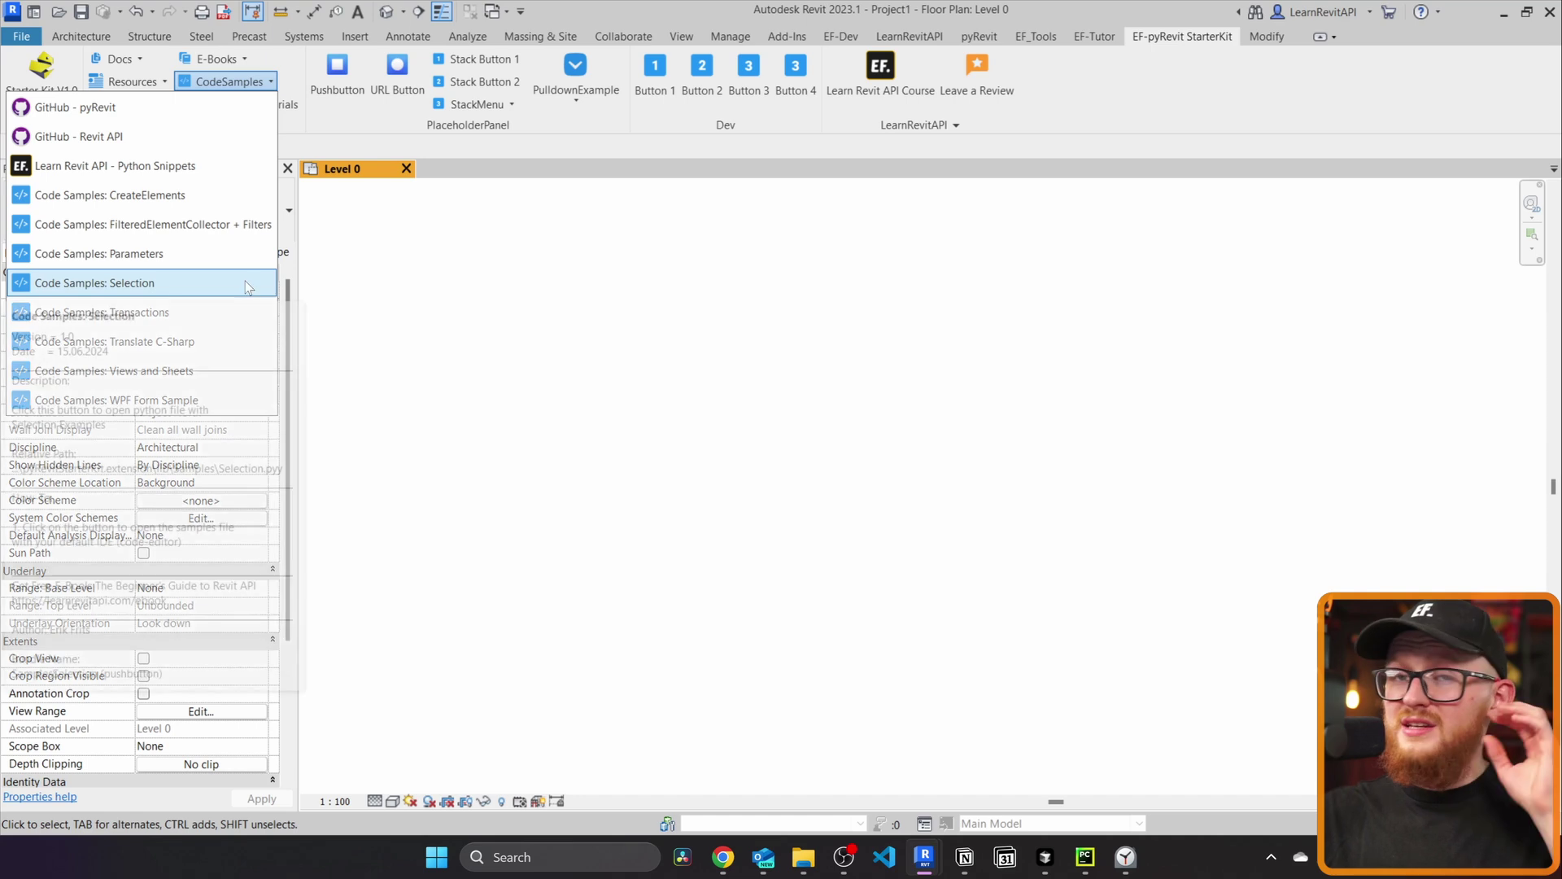
click(186, 400)
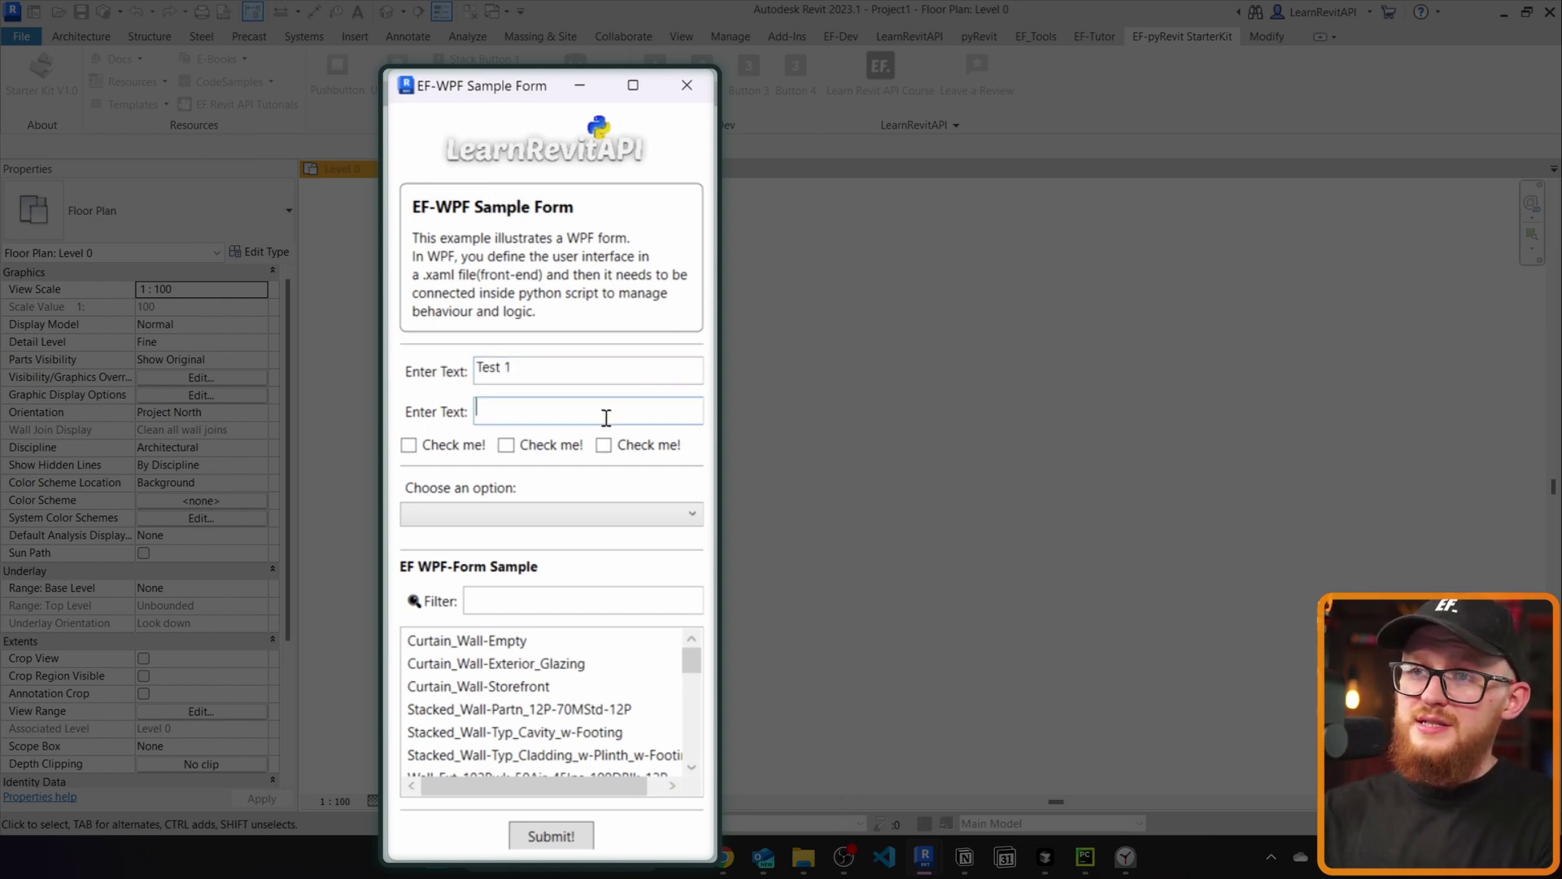
Step: Choose Option 2, filter wall types by 'Stacked', pick Stacked_Wall-Typ_Cavity_w-Footing, and submit
click(531, 513)
click(511, 560)
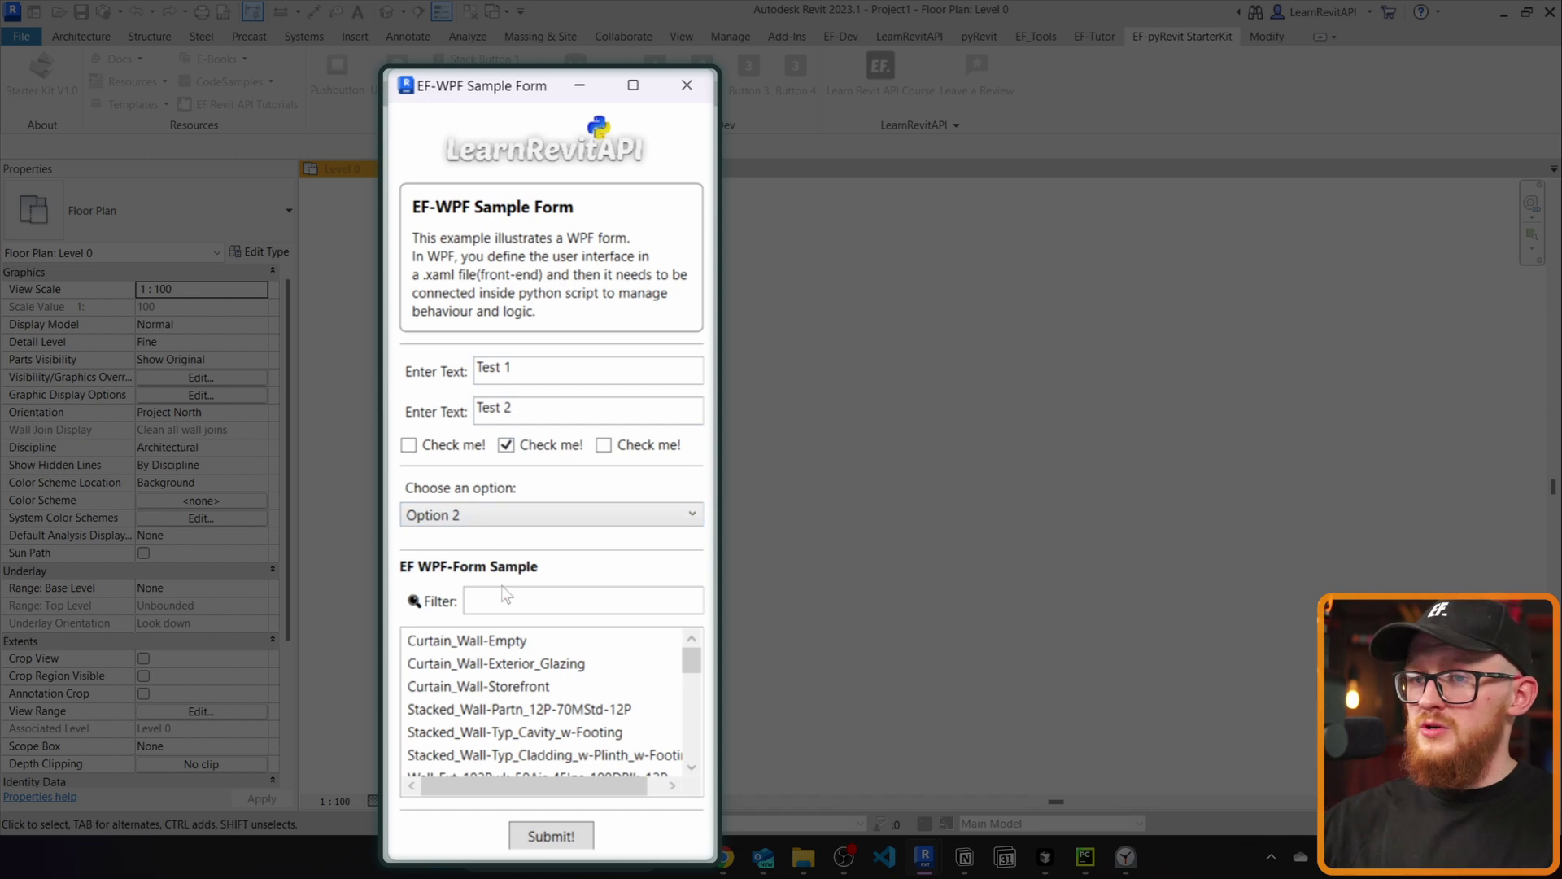
click(518, 610)
text(Stac)
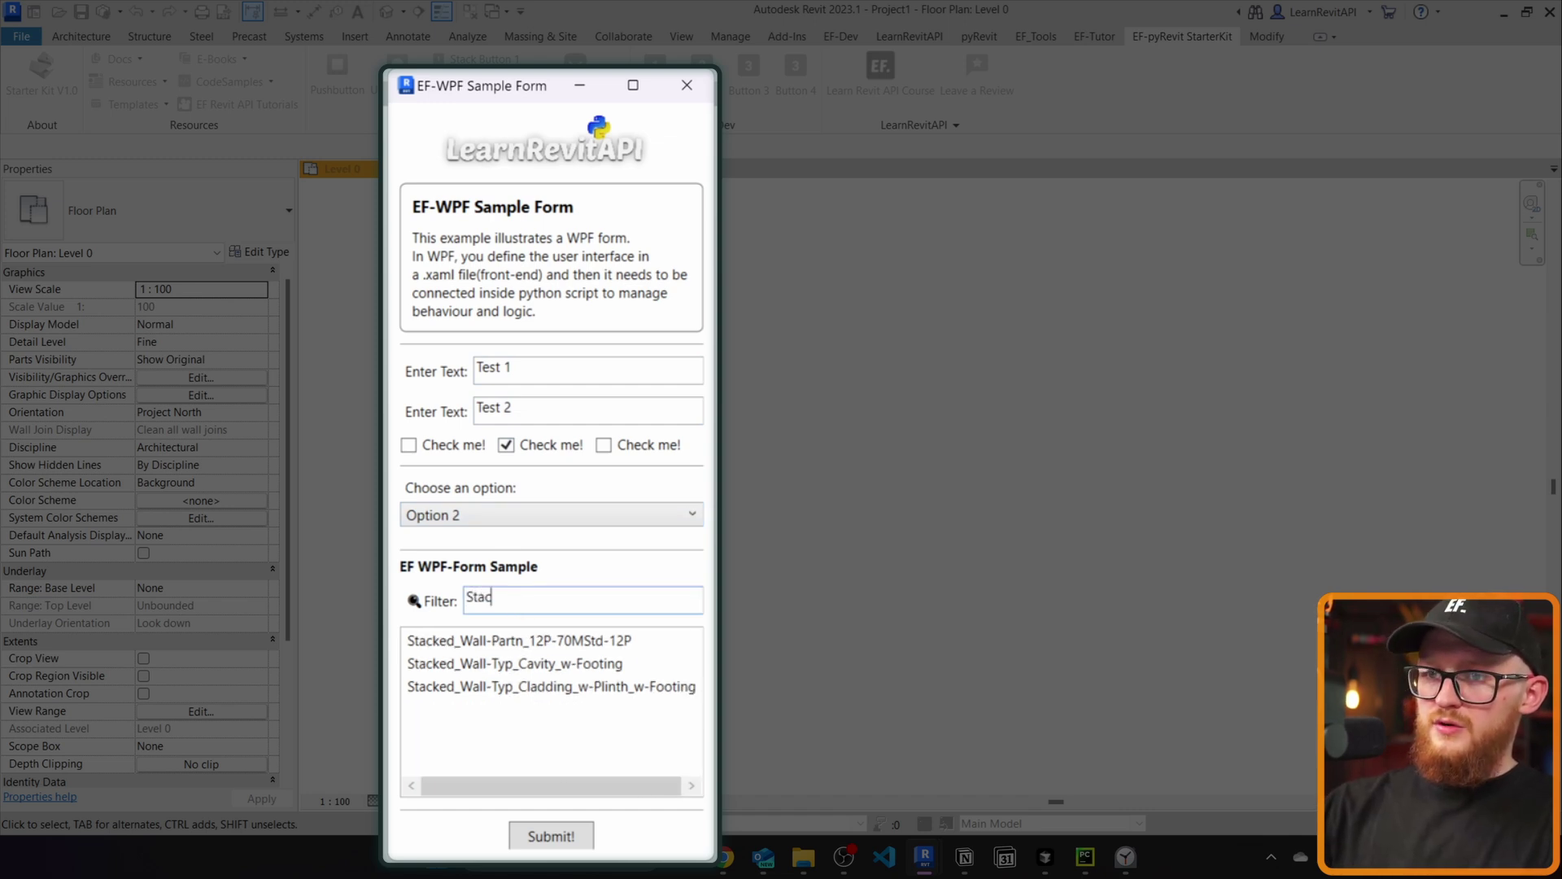
text(ked)
click(545, 664)
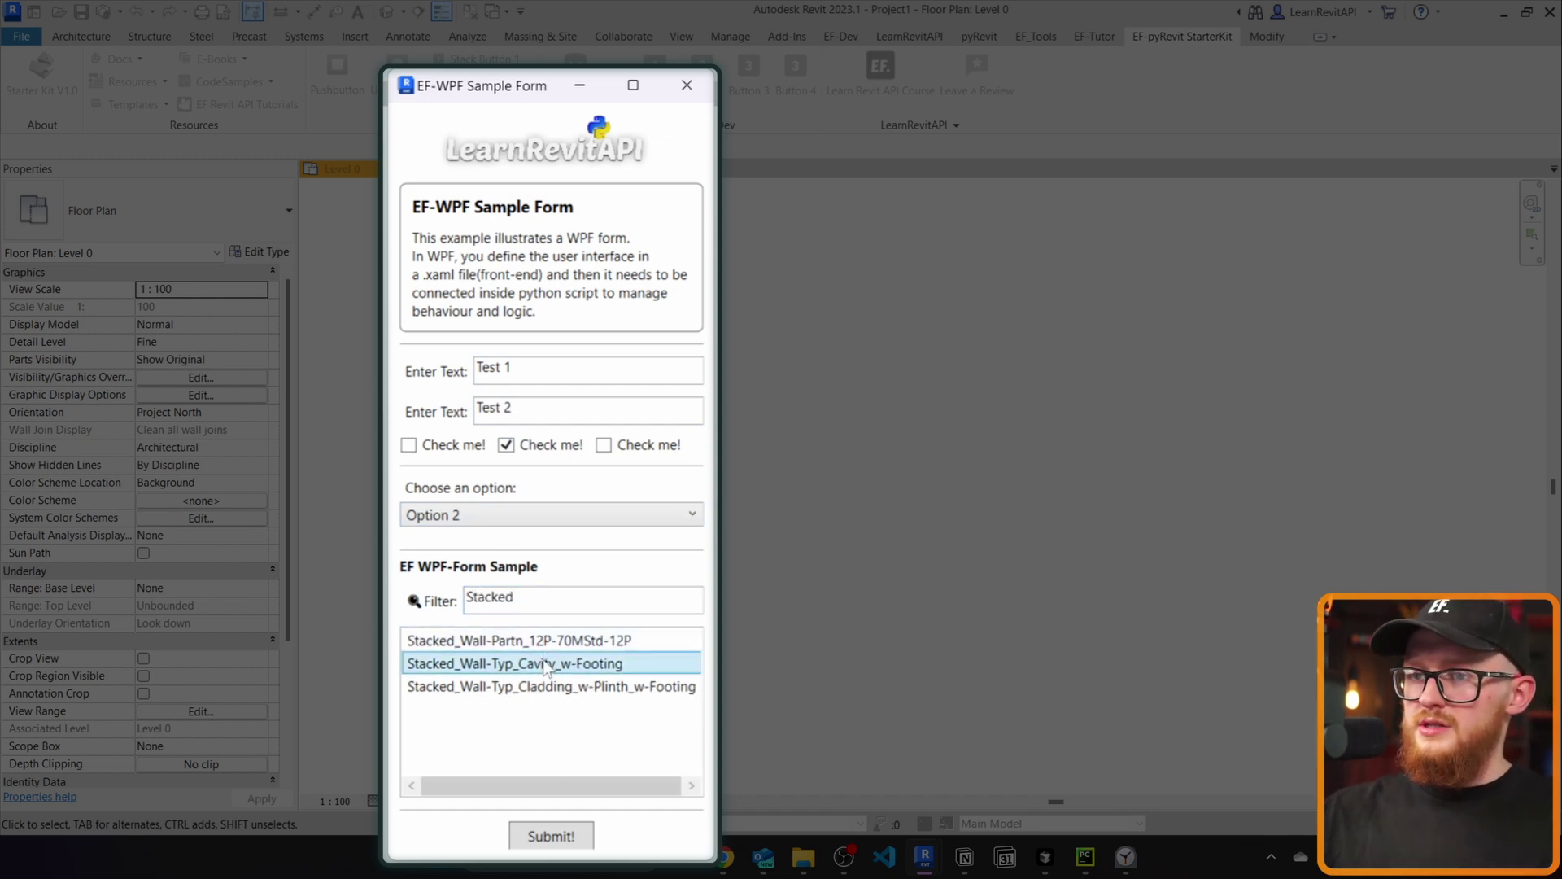
click(589, 832)
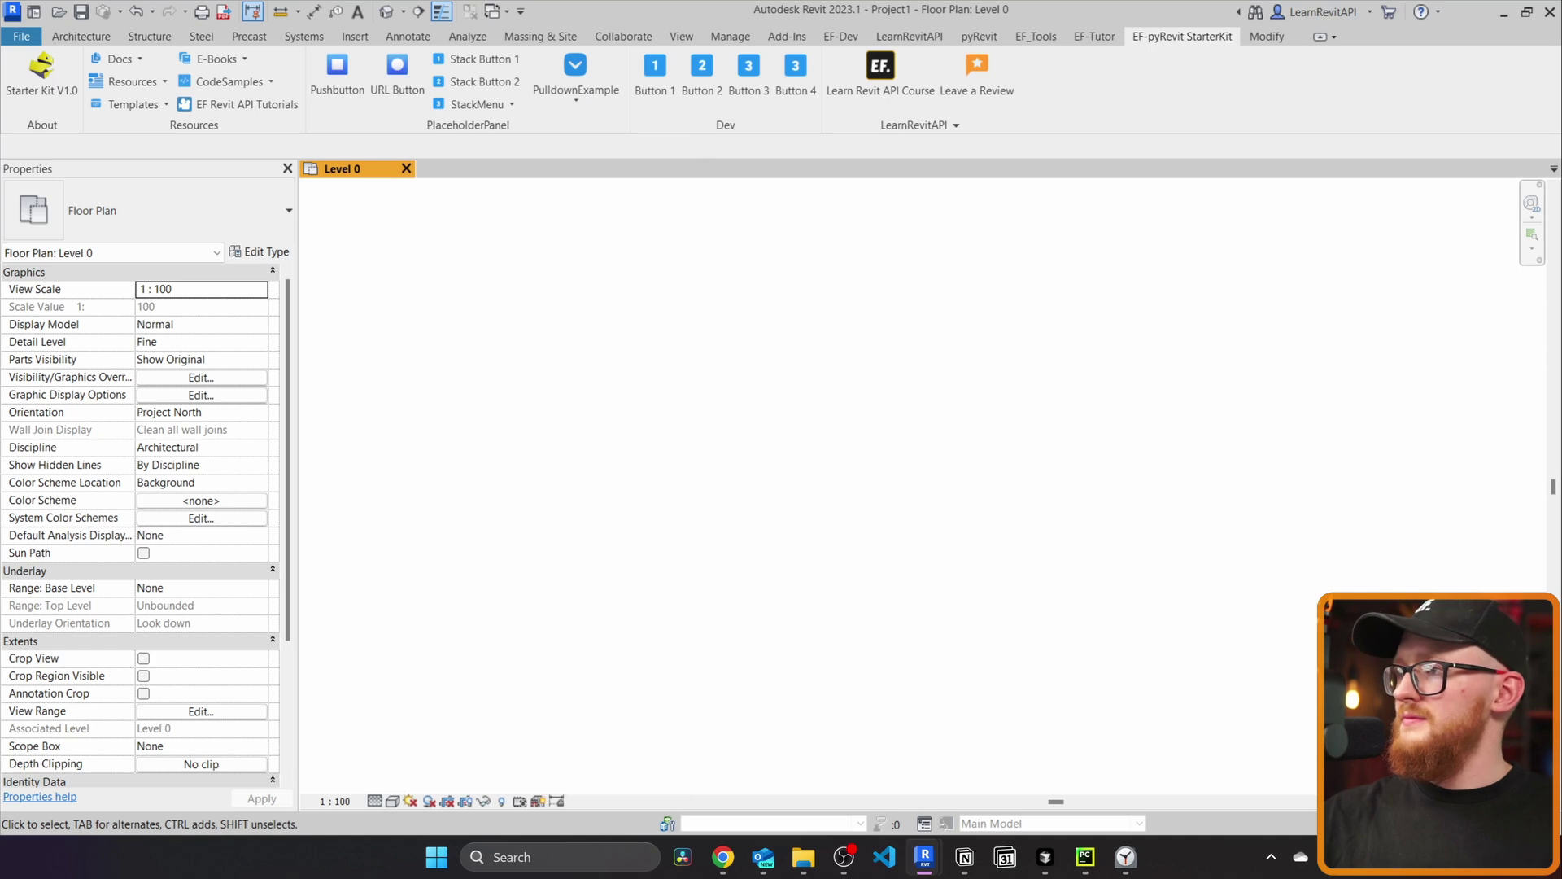
Step: Select and review the submitted form values in the SamplesWPF_A output
drag(780, 491, 439, 292)
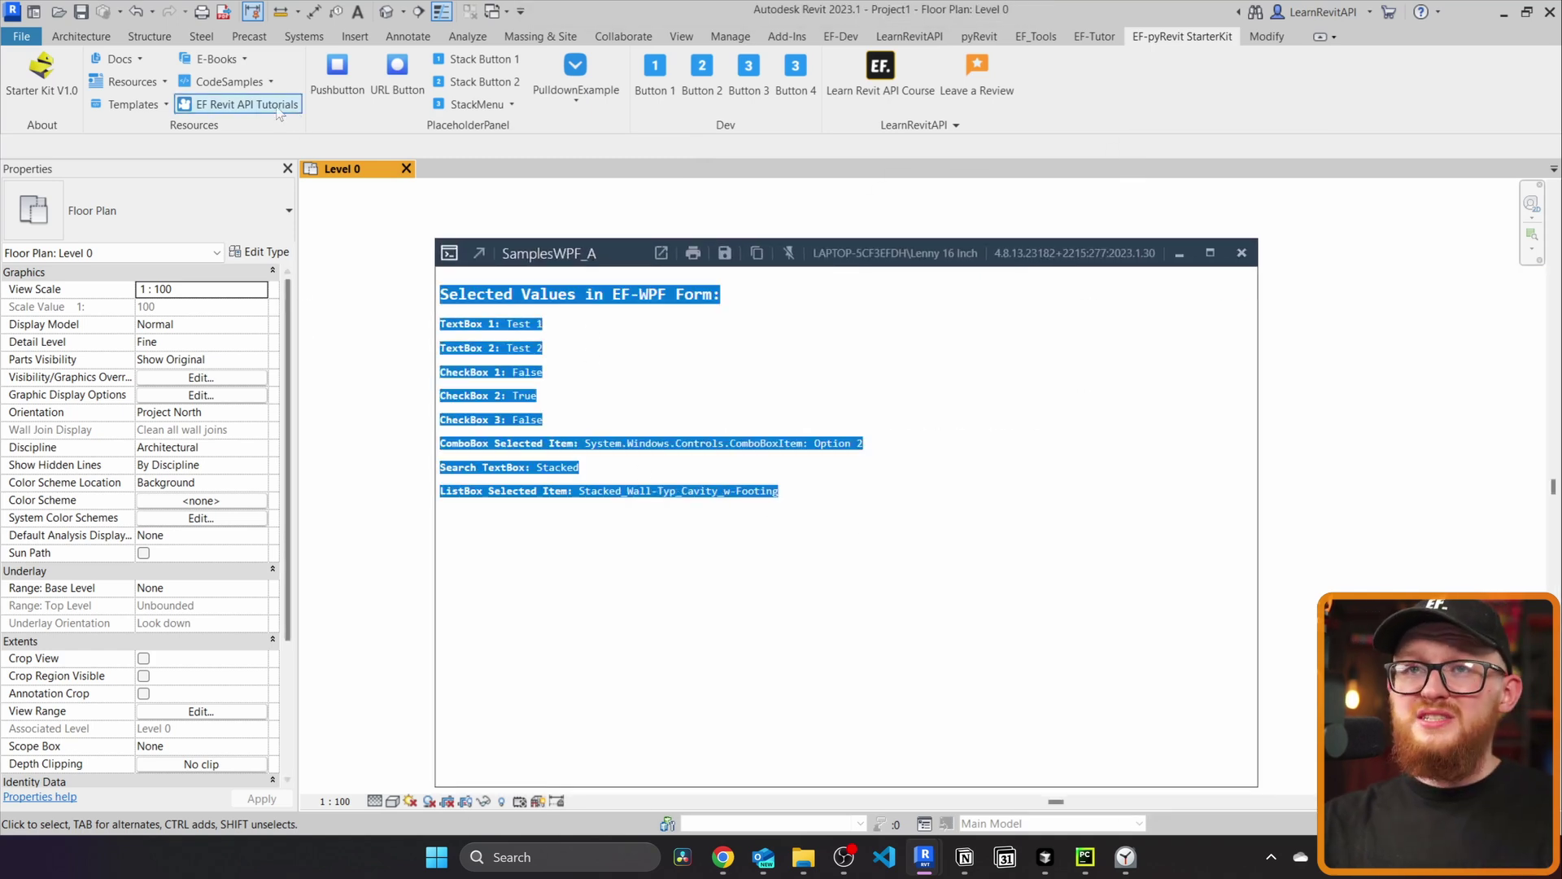
click(245, 82)
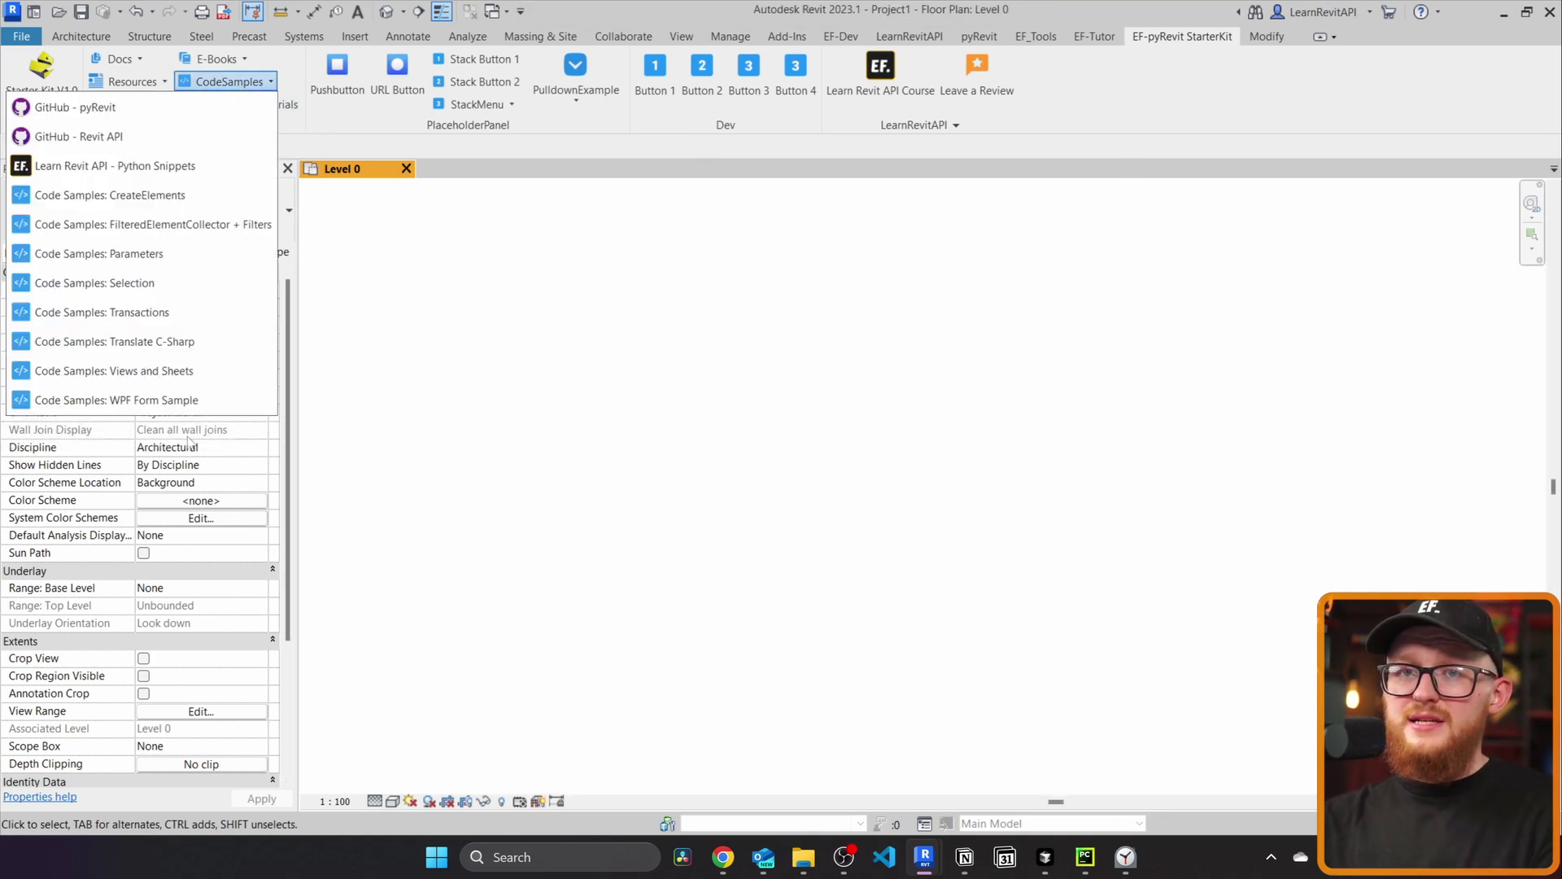
key(alt)
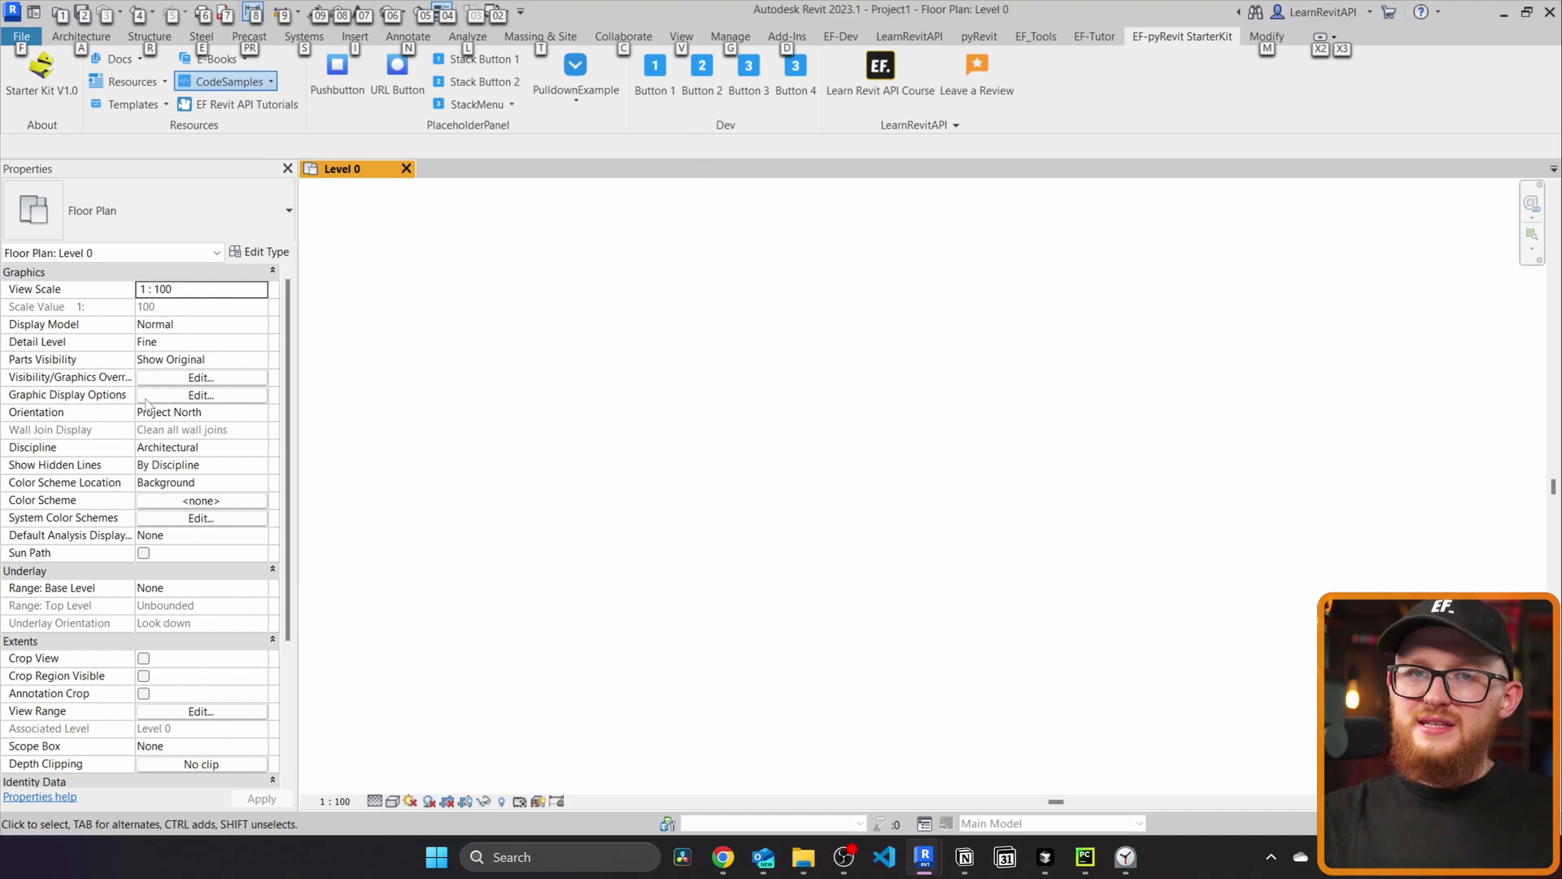
Step: Open script.py from the SamplesWPF_A.pushbutton folder, next to FormUI.xaml, in PyCharm
click(804, 857)
click(1001, 724)
click(549, 367)
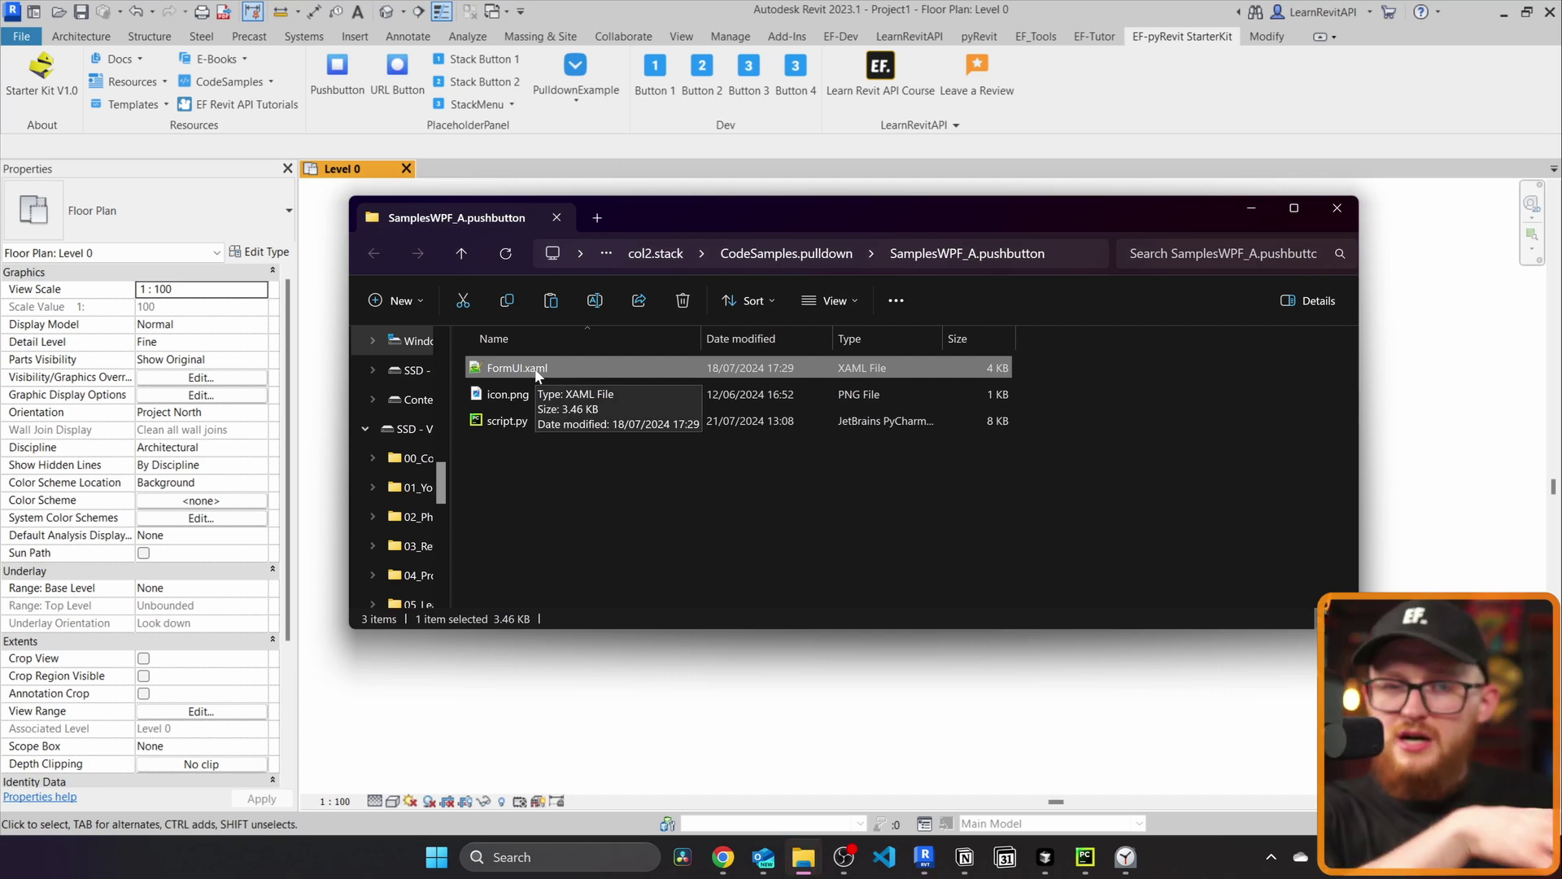
double_click(506, 420)
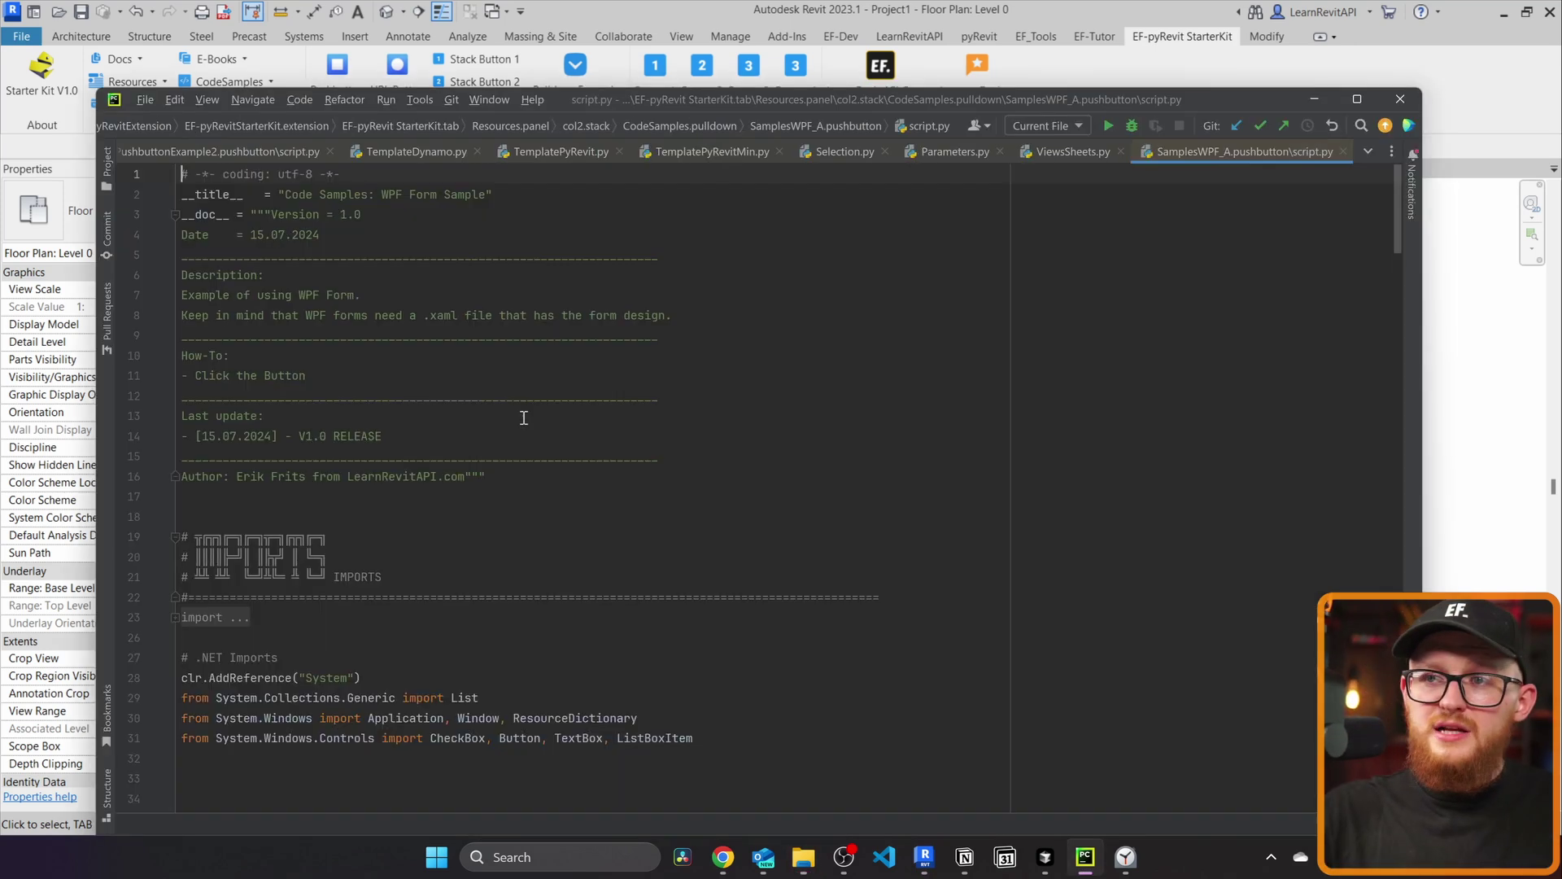
scroll(509, 429, down, 5)
scroll(509, 429, down, 10)
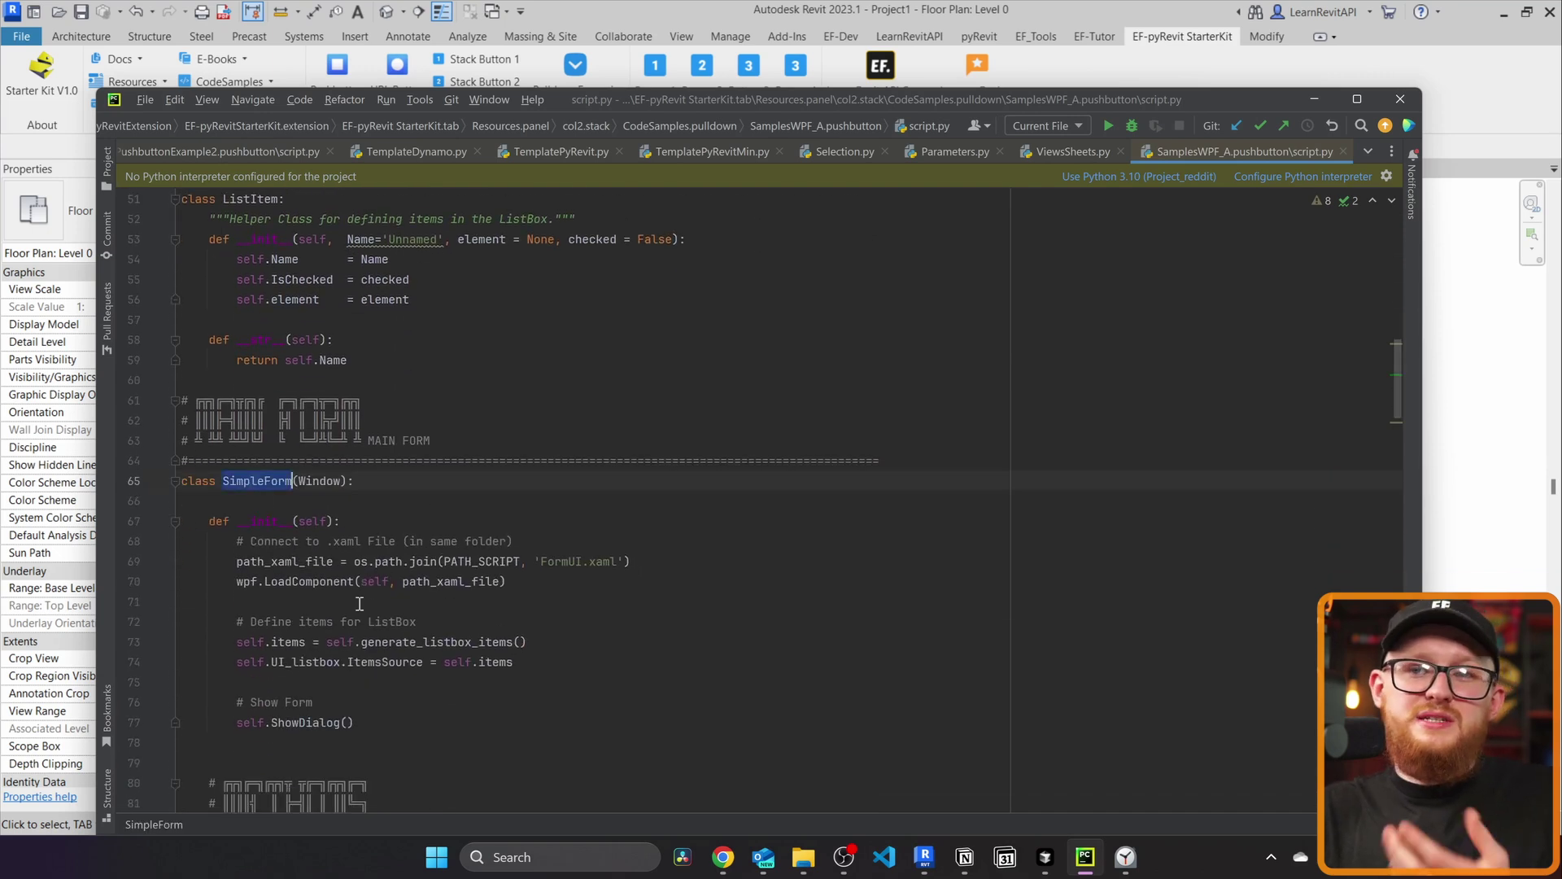
scroll(308, 486, down, 4)
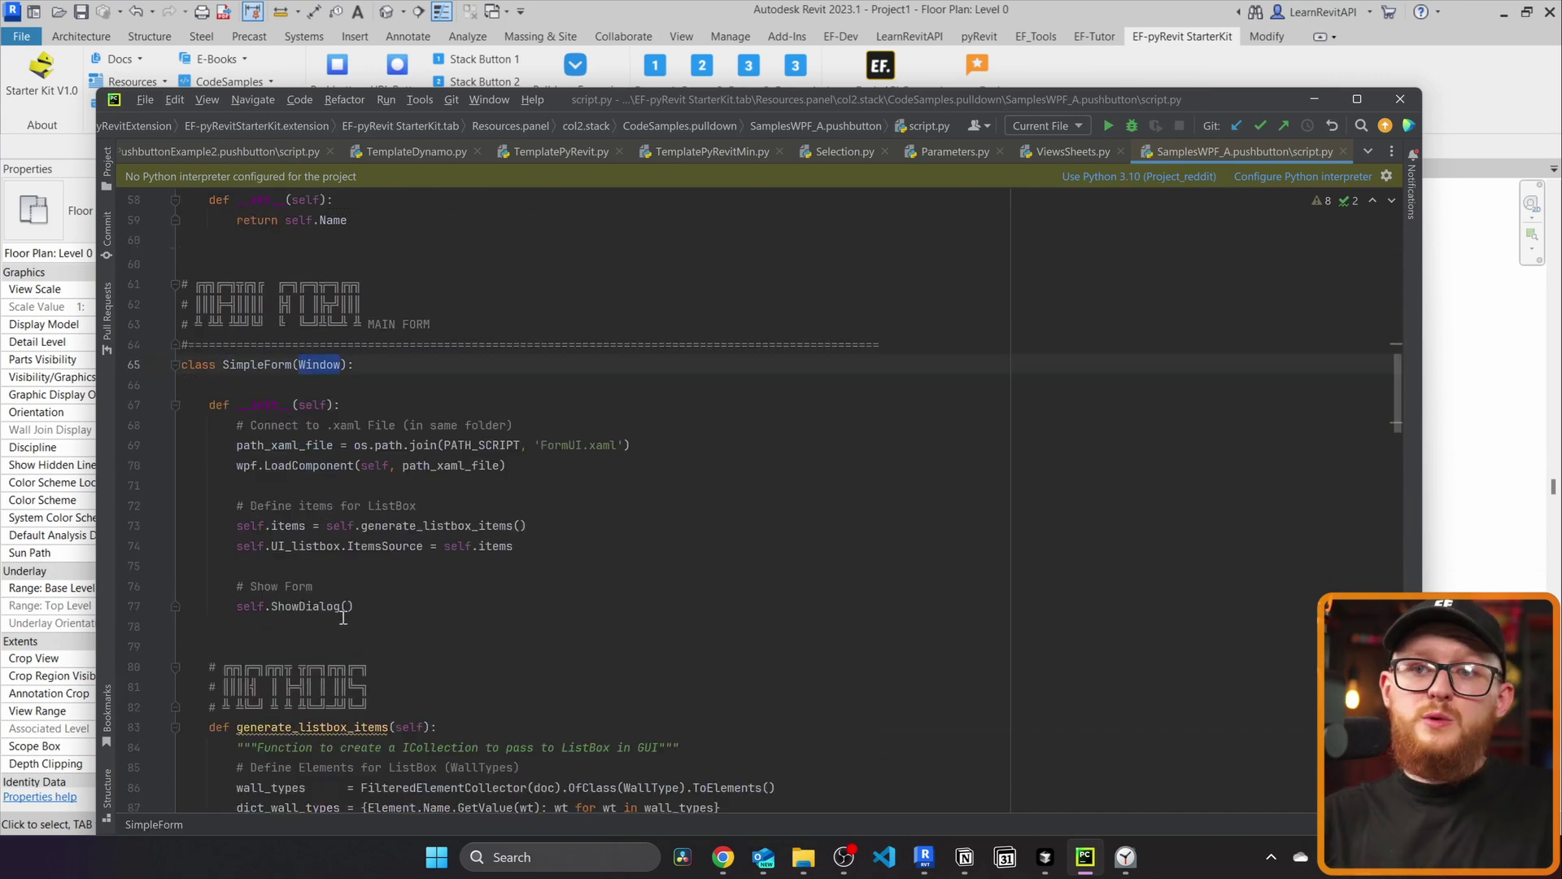
drag(131, 489, 126, 271)
scroll(126, 271, down, 4)
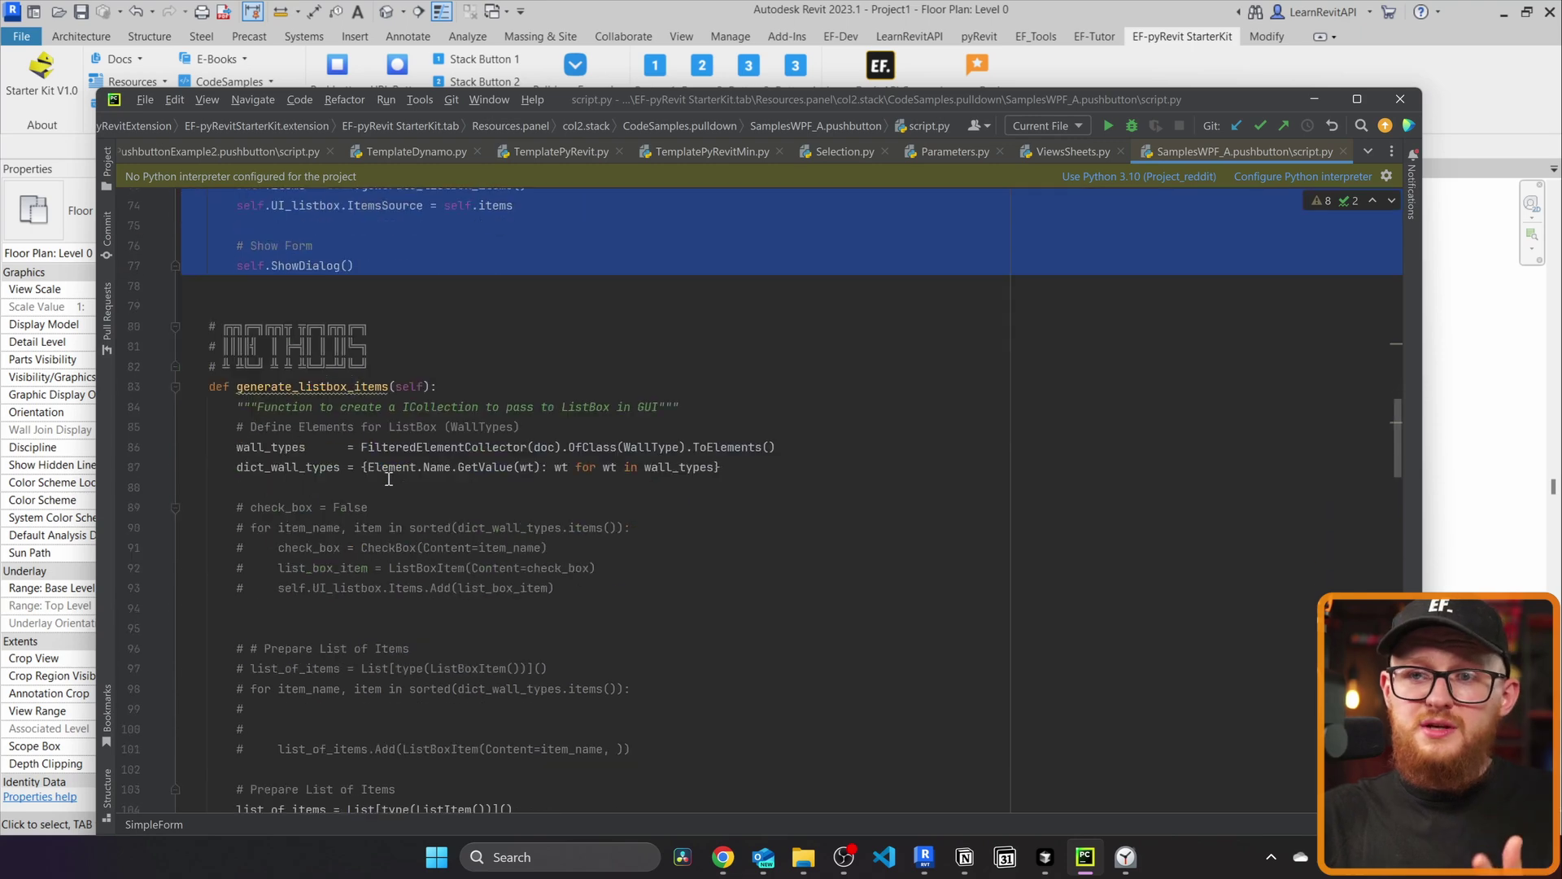
drag(801, 643, 211, 358)
scroll(319, 376, down, 8)
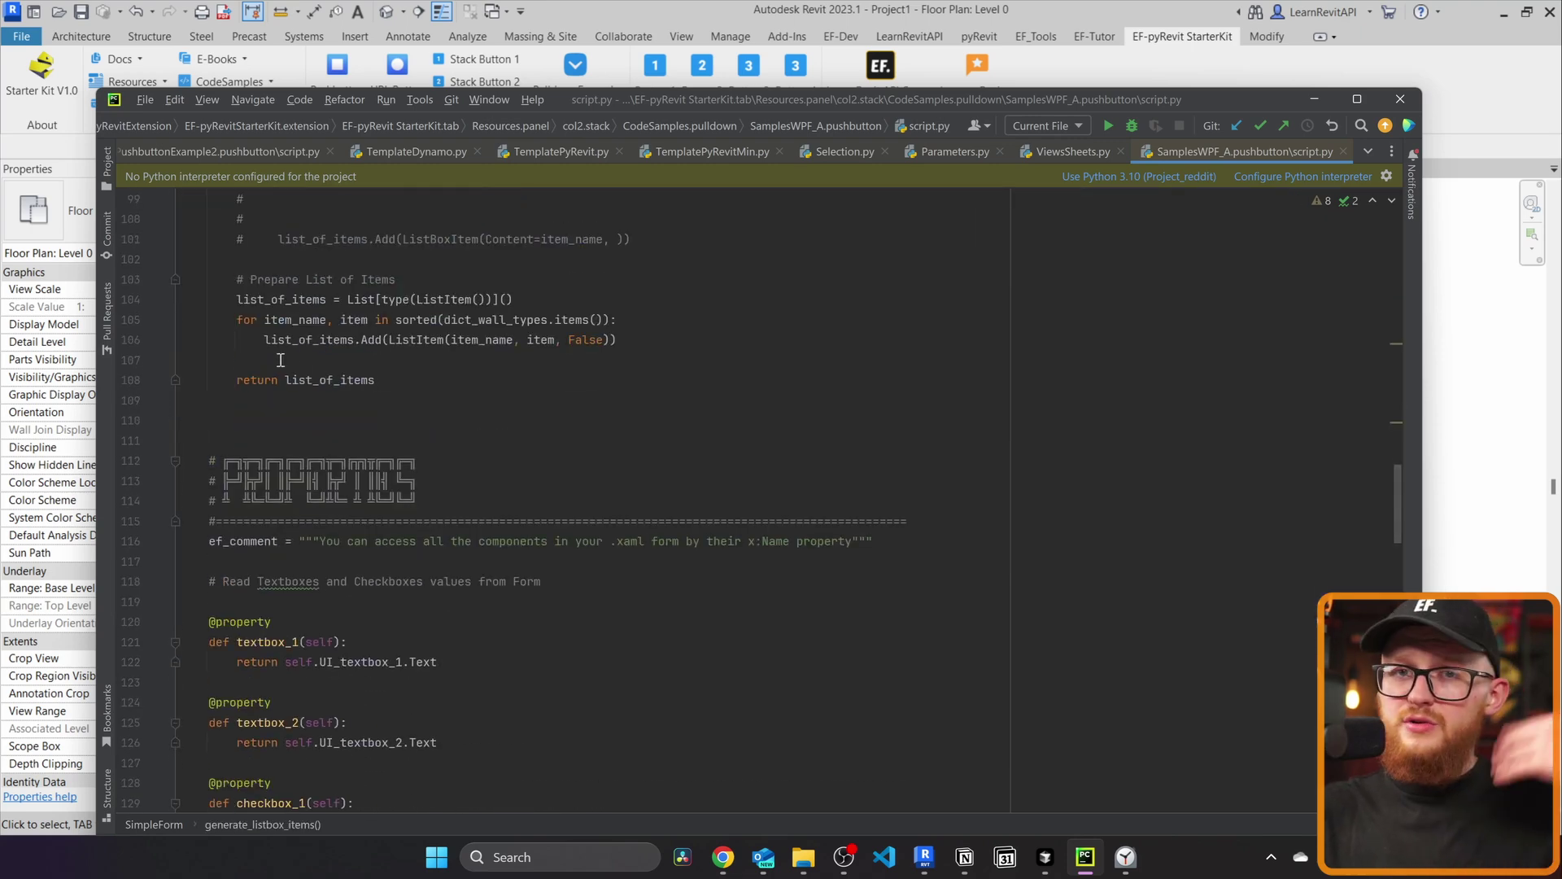
scroll(319, 376, down, 5)
drag(622, 582, 204, 330)
click(203, 327)
scroll(288, 388, down, 14)
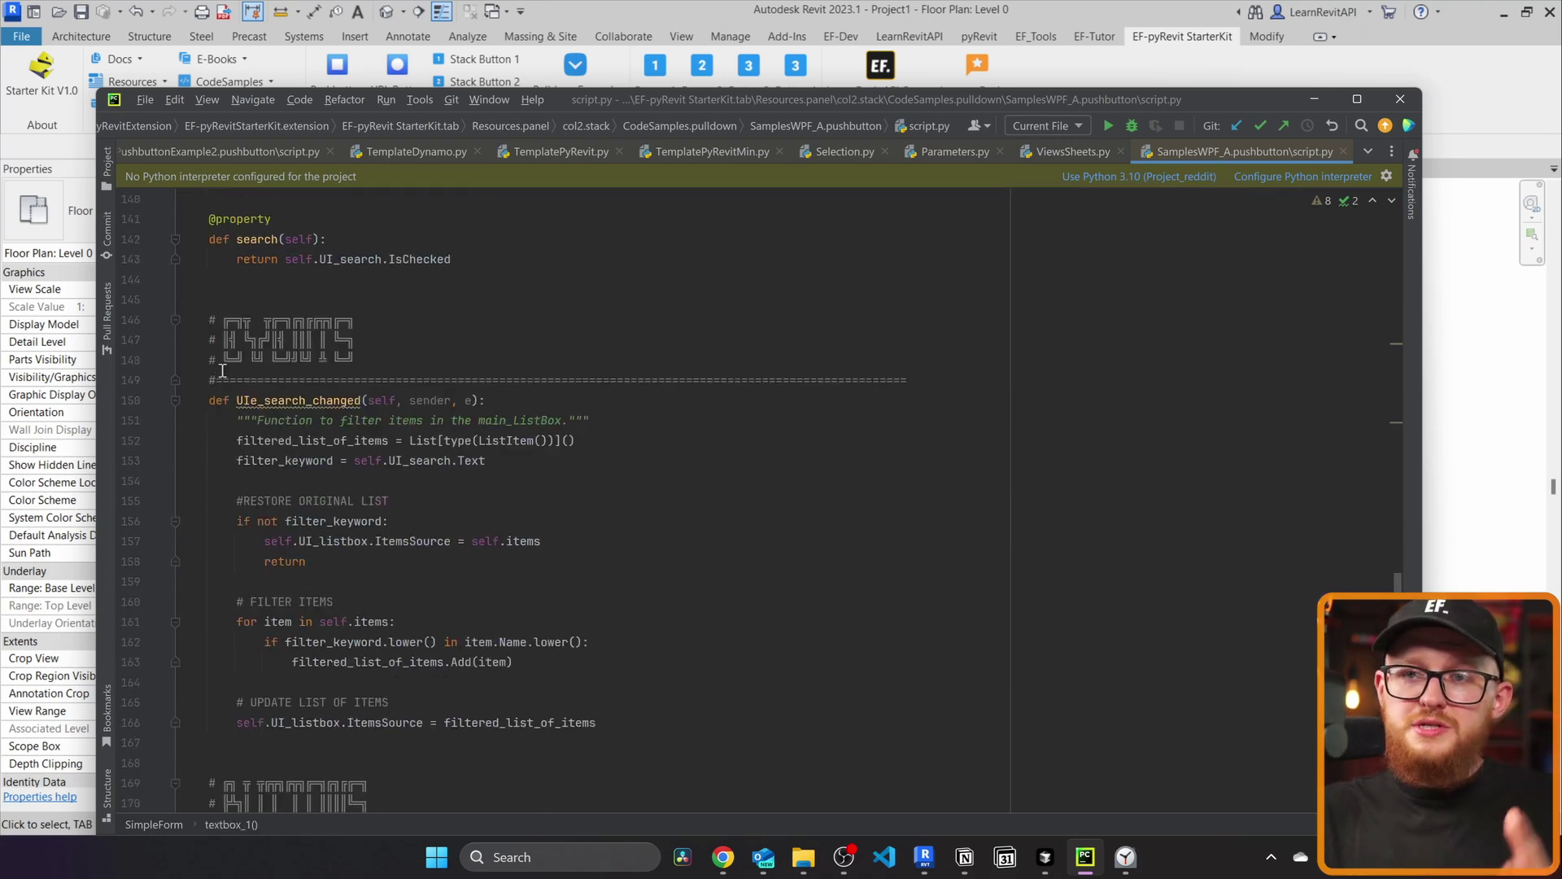
Step: Return to Revit and browse the EF Revit API Tutorials window's video cards
click(1313, 101)
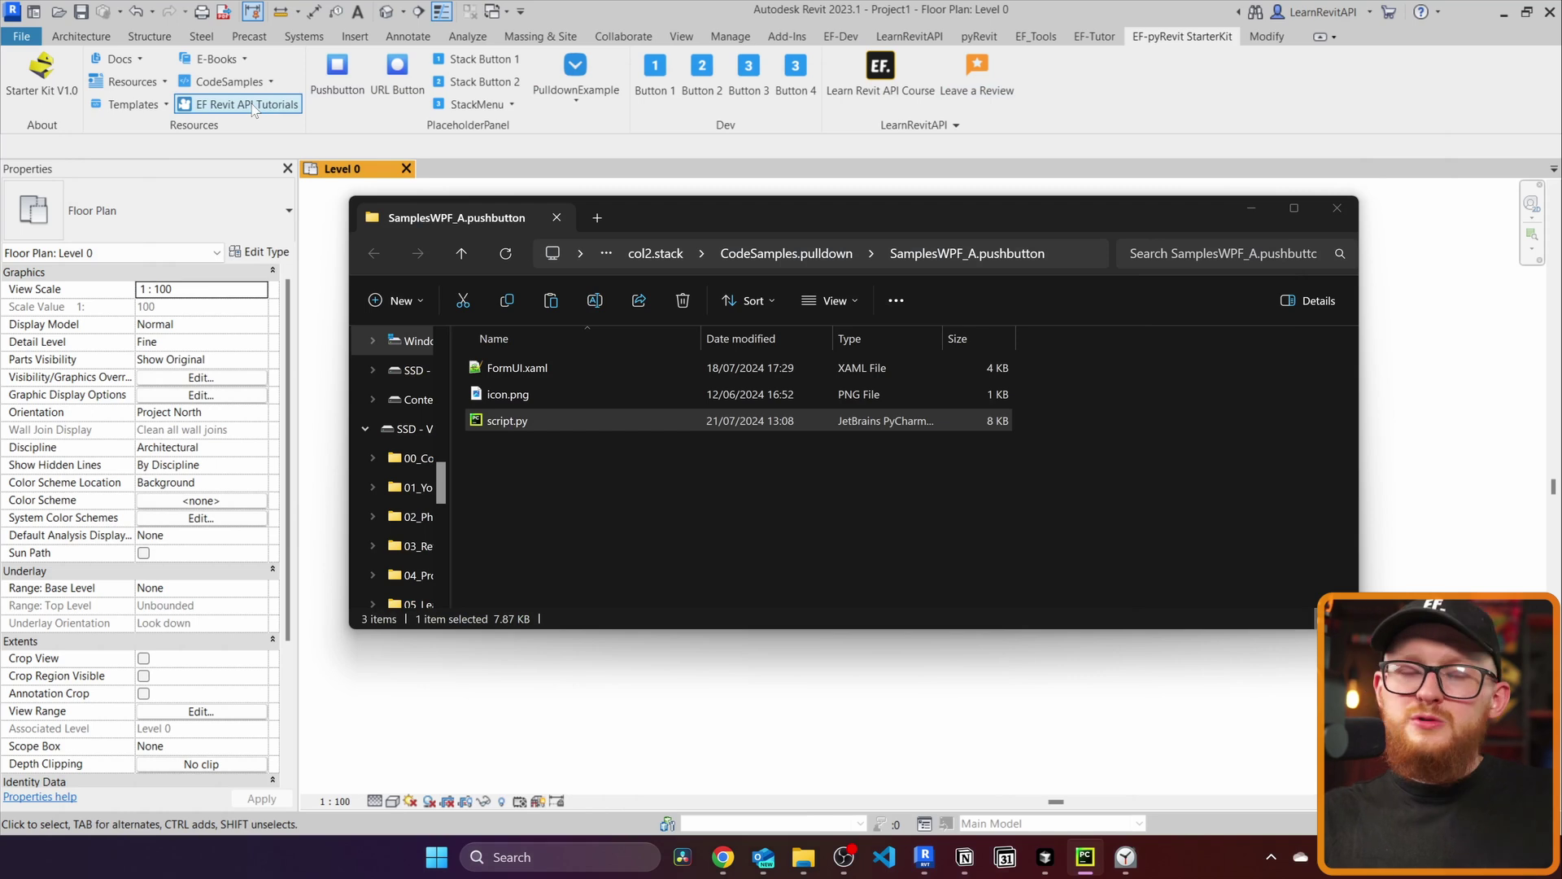
click(221, 106)
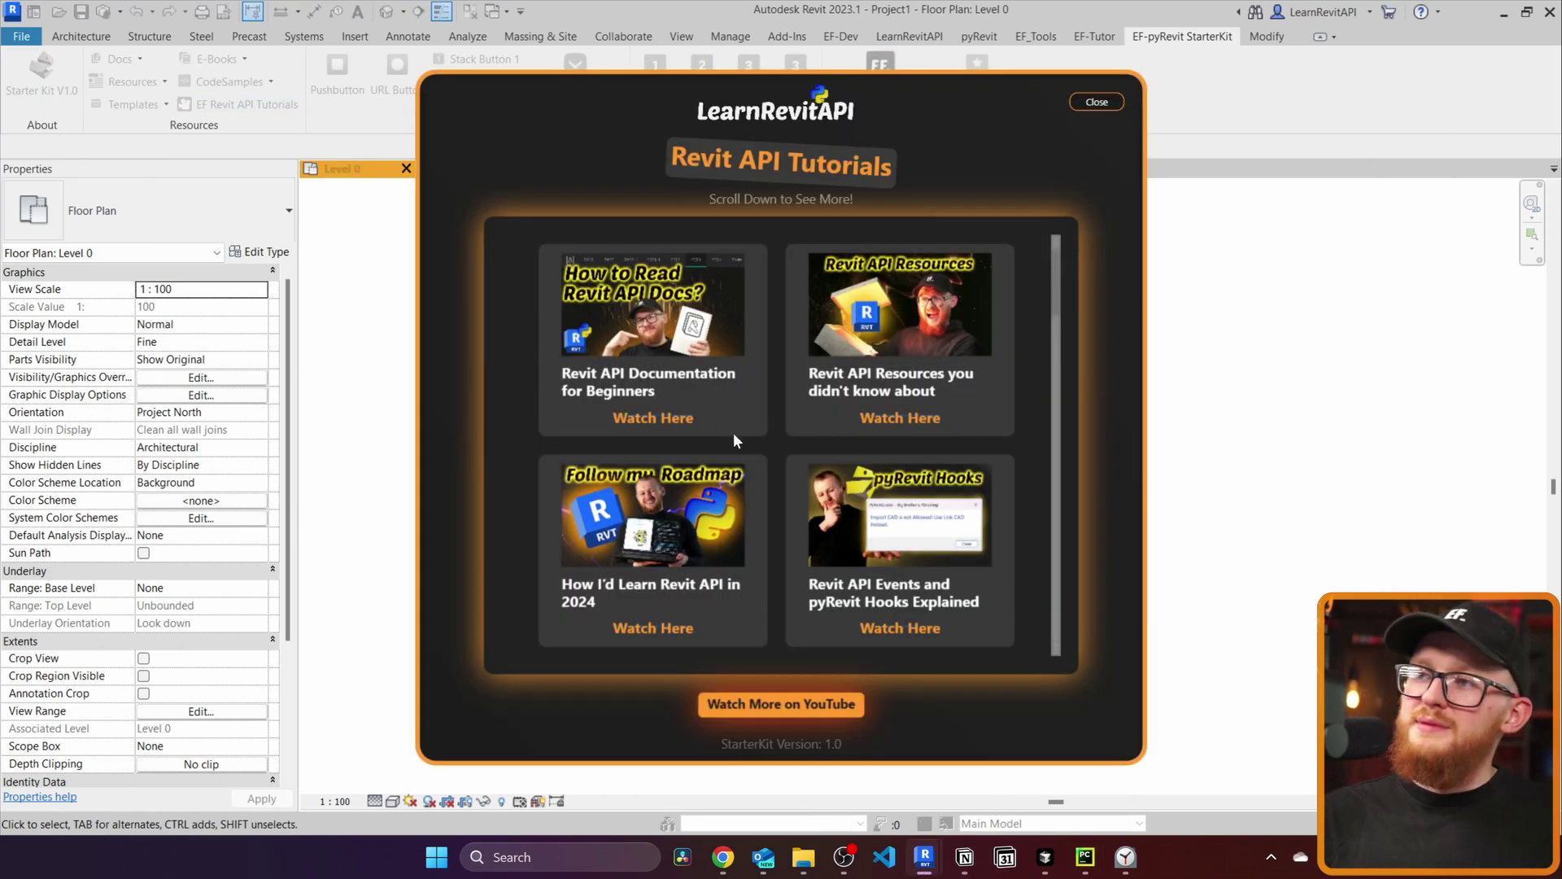
scroll(775, 431, down, 12)
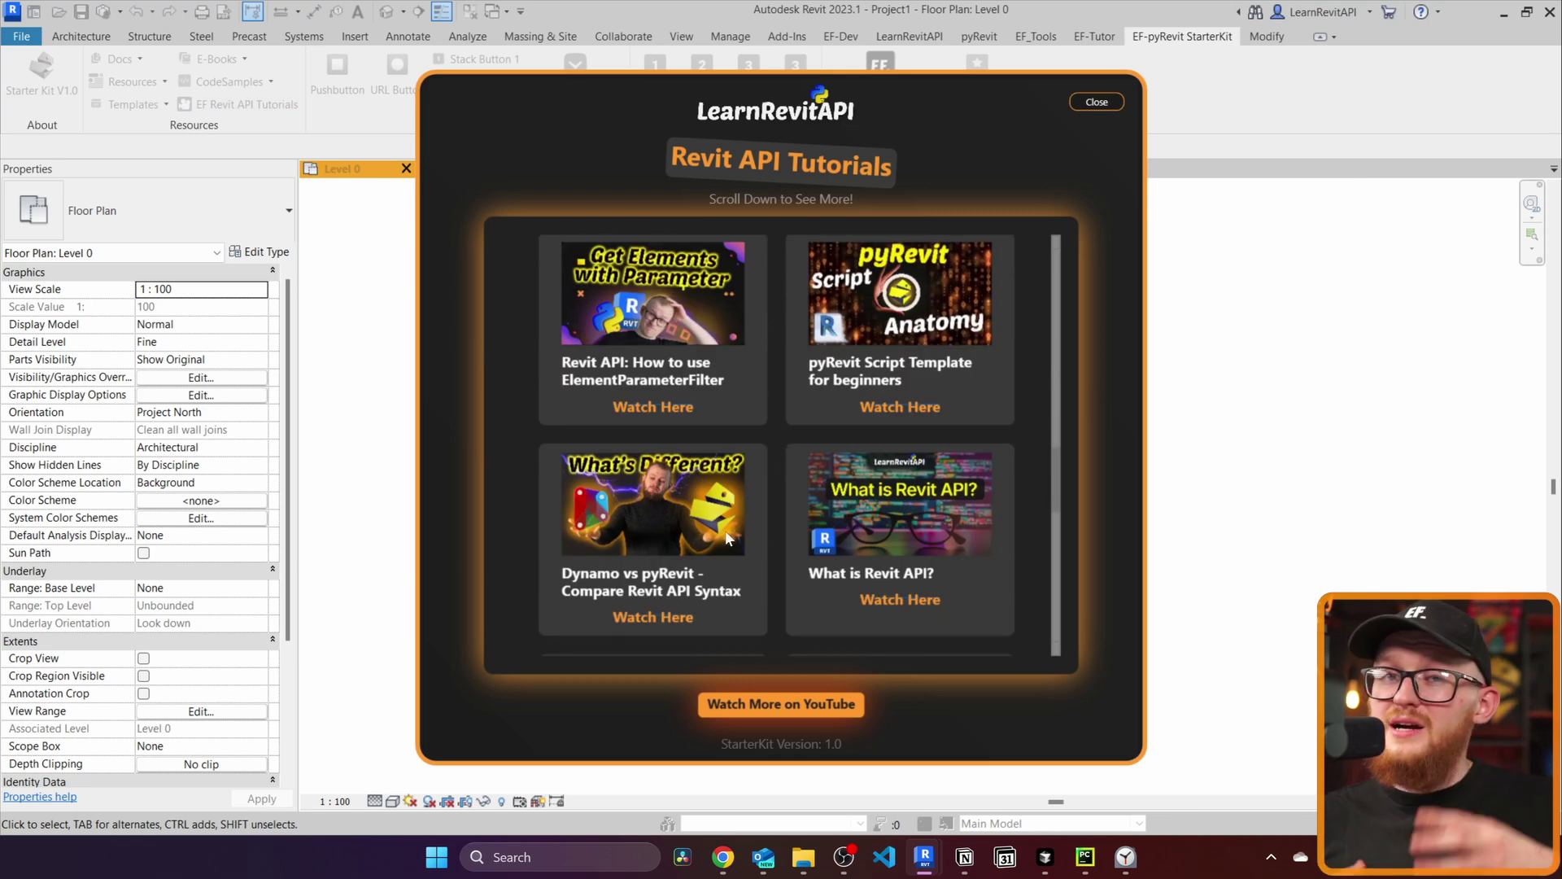
scroll(720, 558, down, 1)
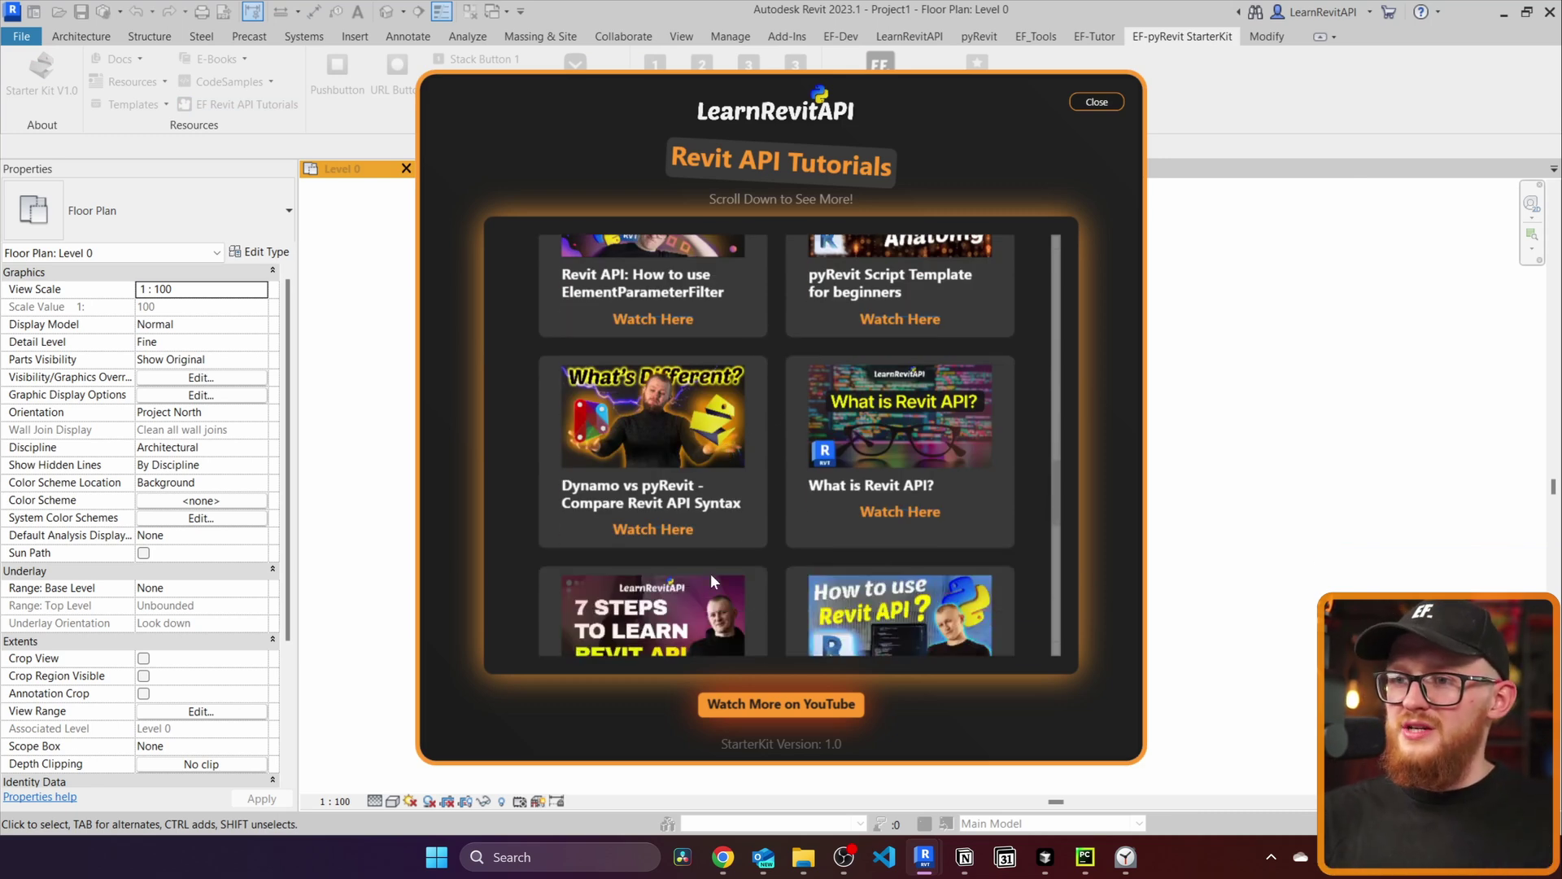
scroll(702, 545, up, 5)
scroll(701, 521, up, 8)
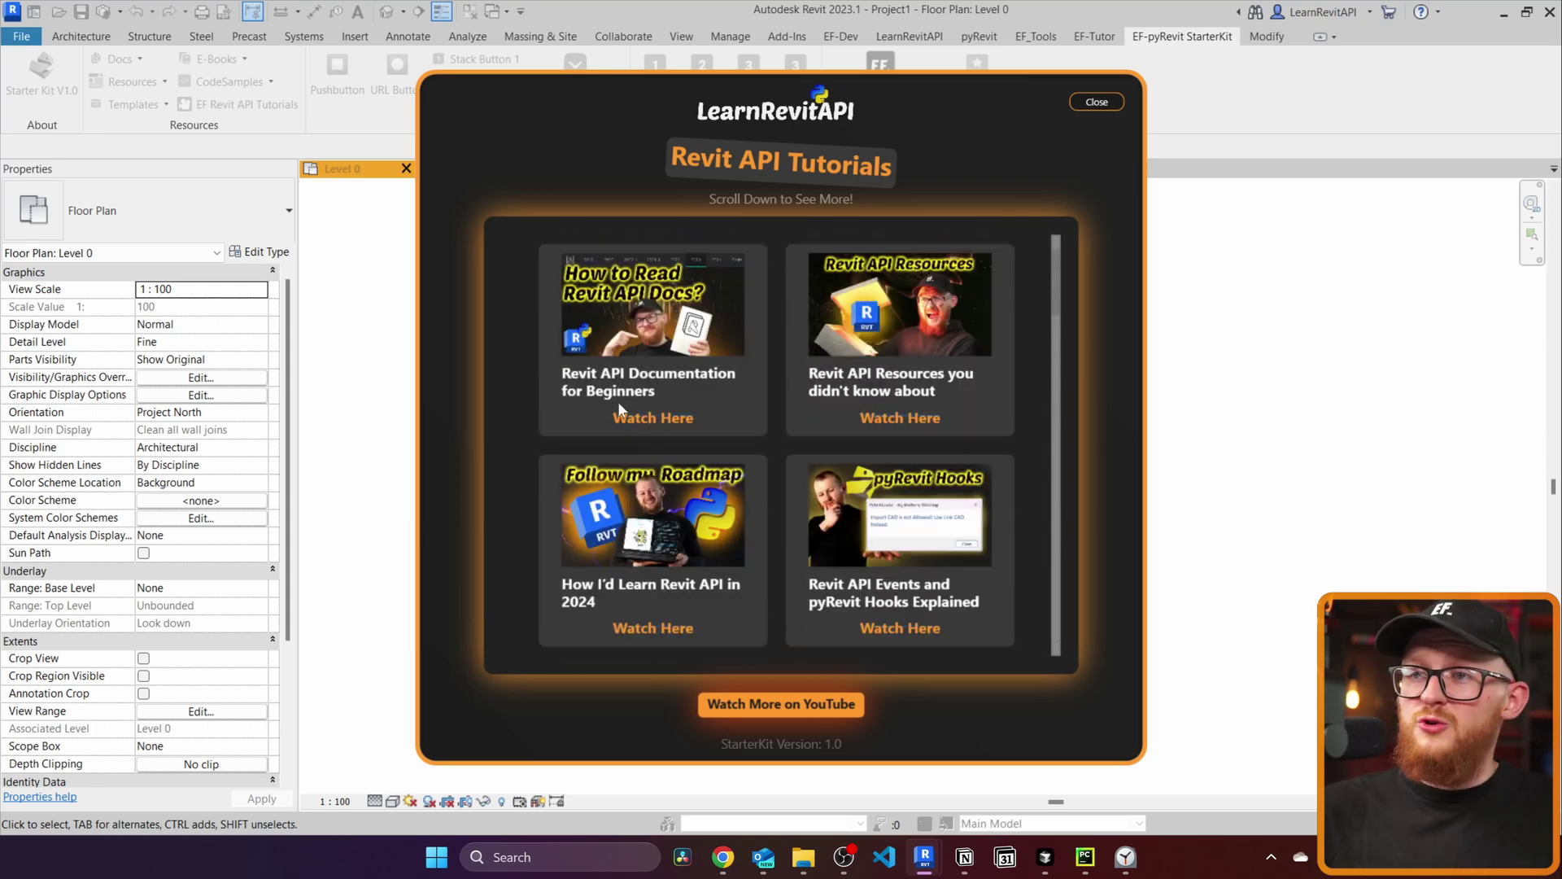
Step: Watch and pause 'Revit API Documentation For Beginners' on YouTube, then close the tutorials window
click(626, 418)
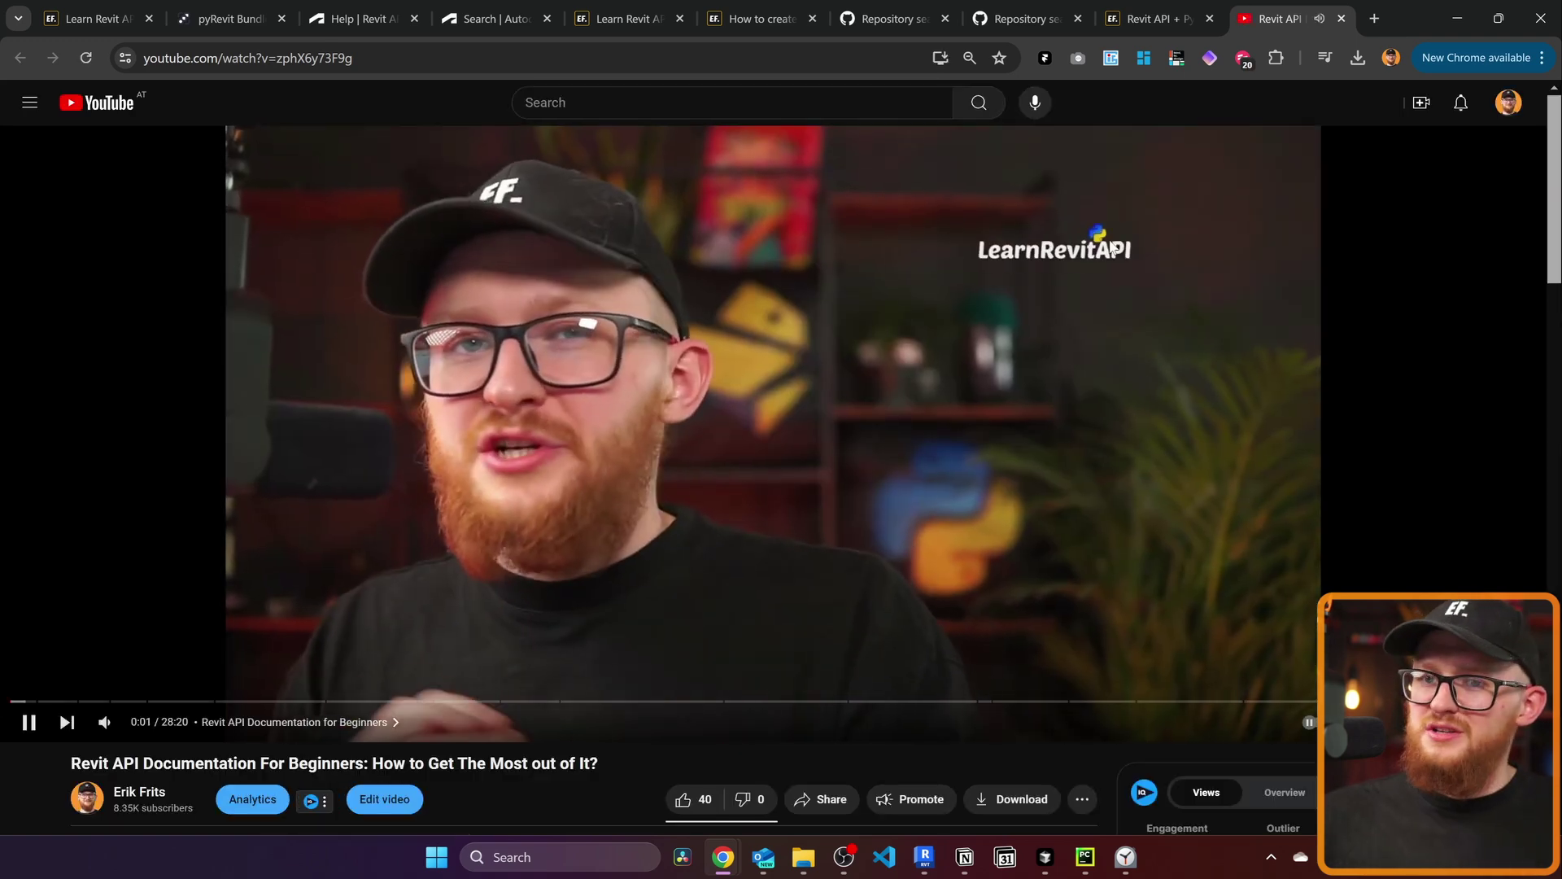
key(space)
click(1461, 19)
click(1091, 101)
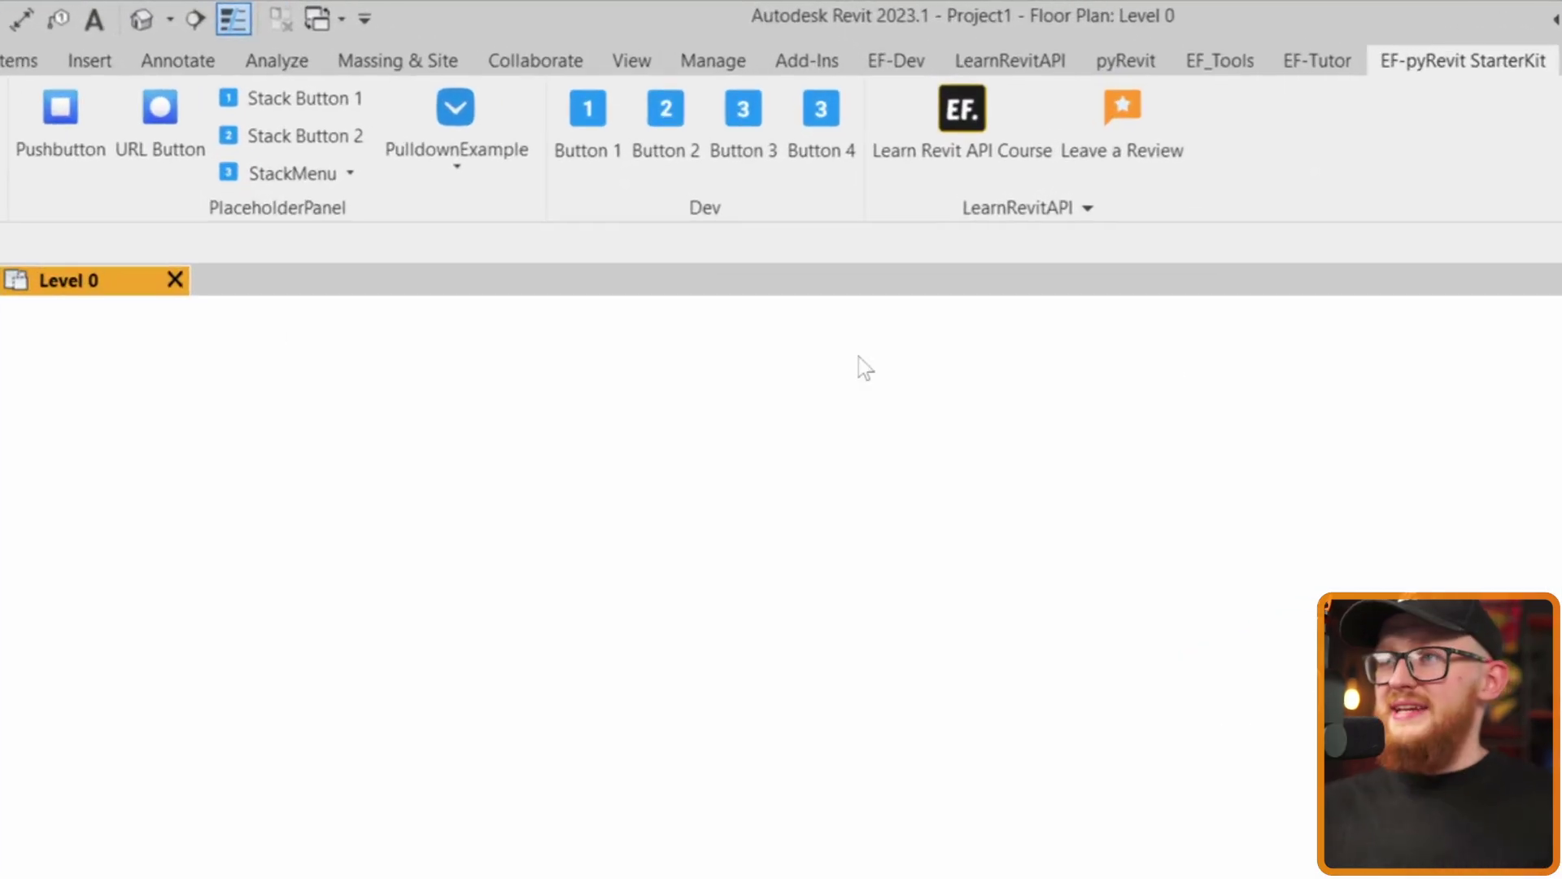
Step: Expand the LearnRevitAPI panel's extra links and choose Leave a Review
click(1046, 213)
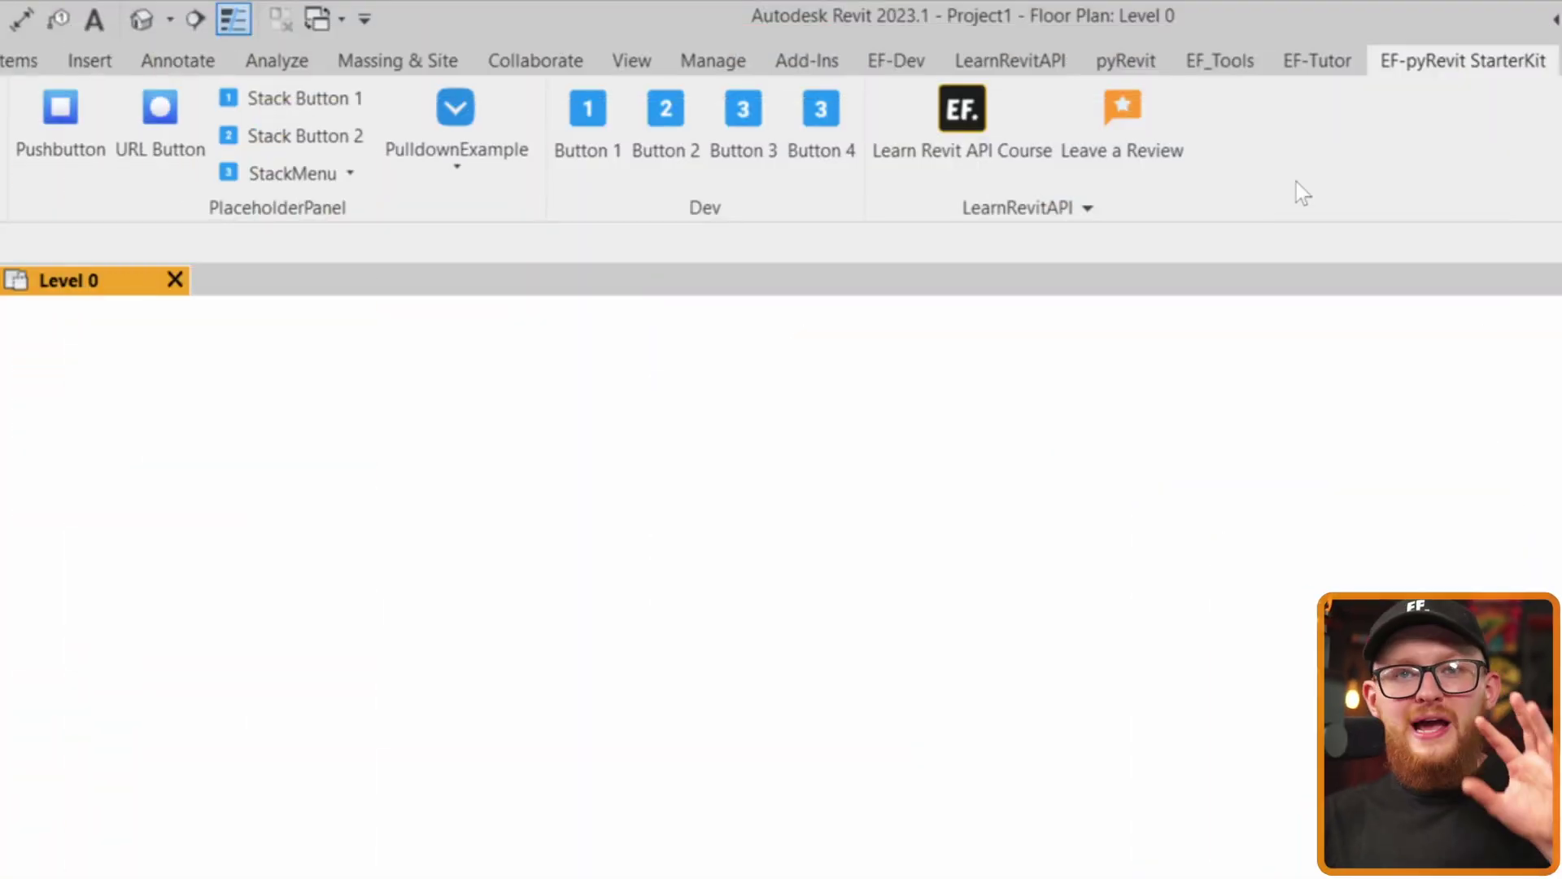
click(1176, 155)
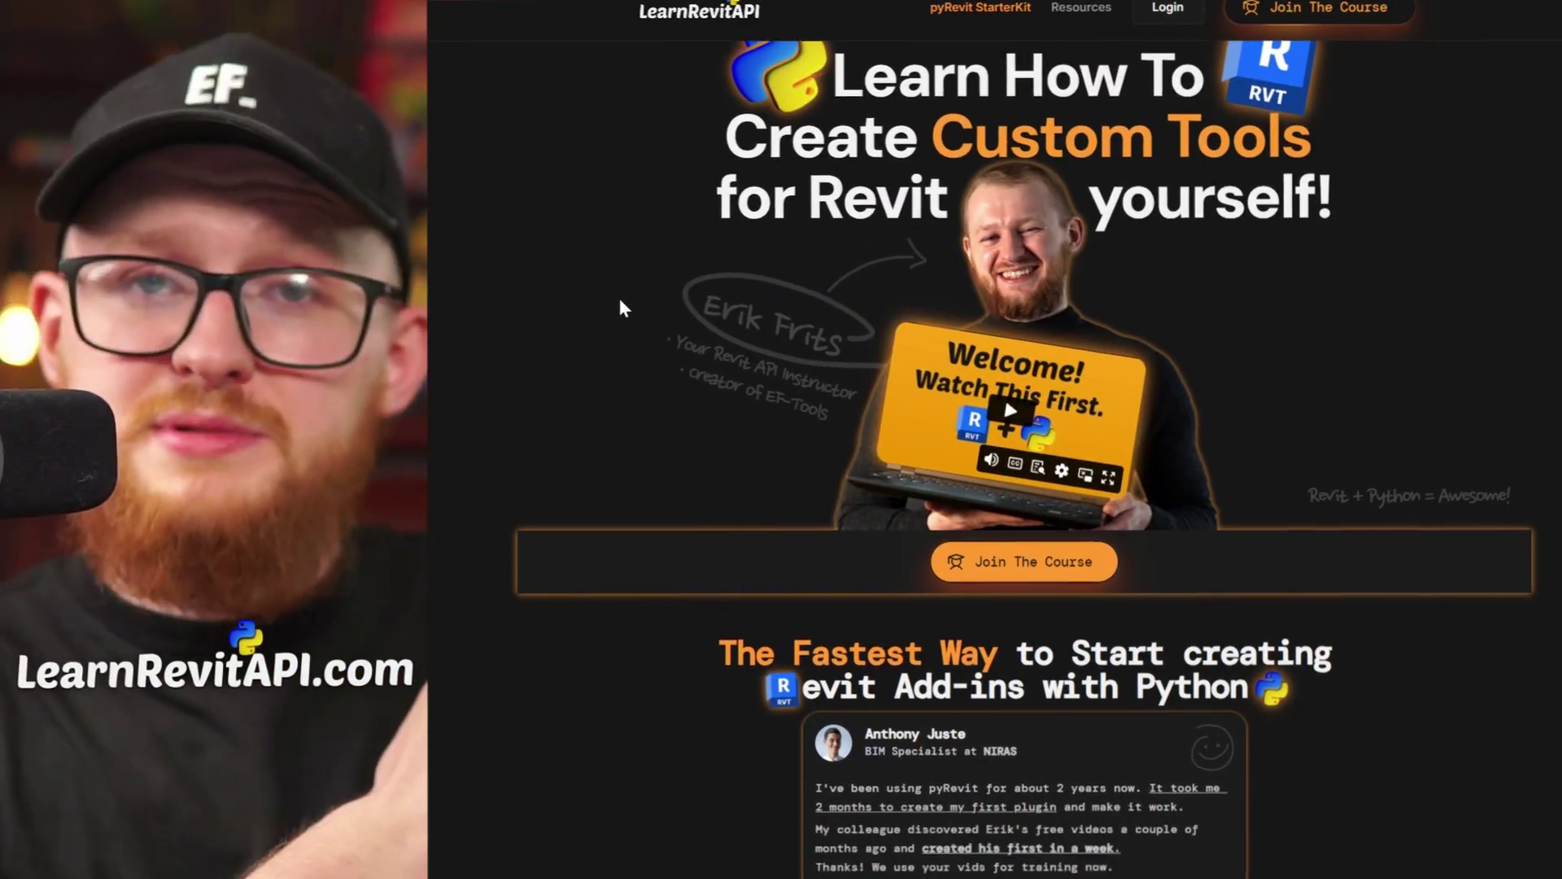
Step: Collapse General Chat and play the How To Create Views? lesson video
scroll(620, 308, down, 15)
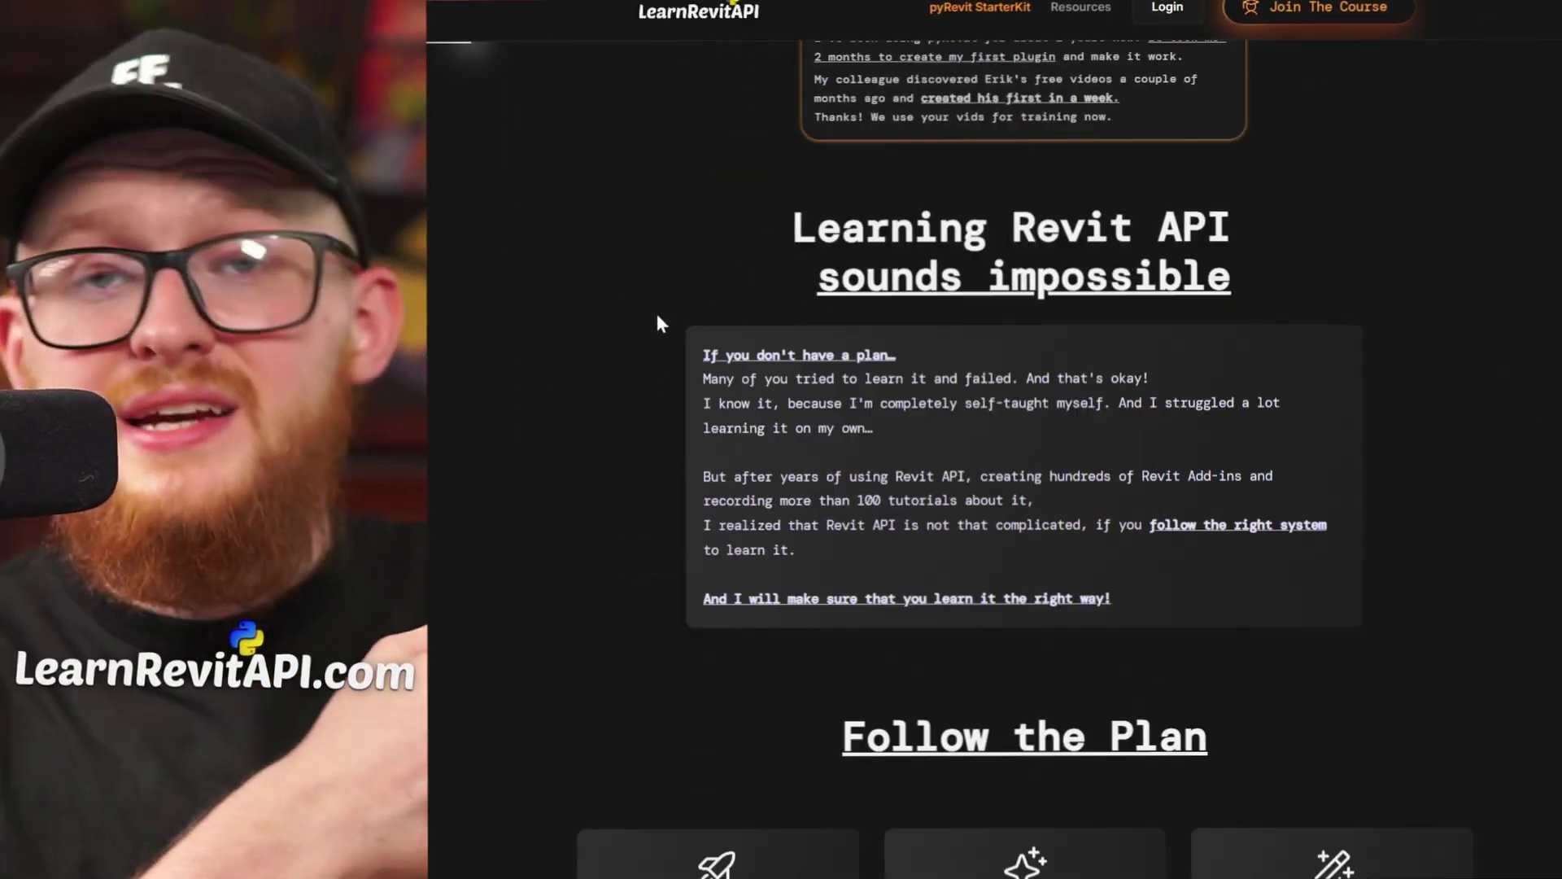
scroll(643, 345, down, 10)
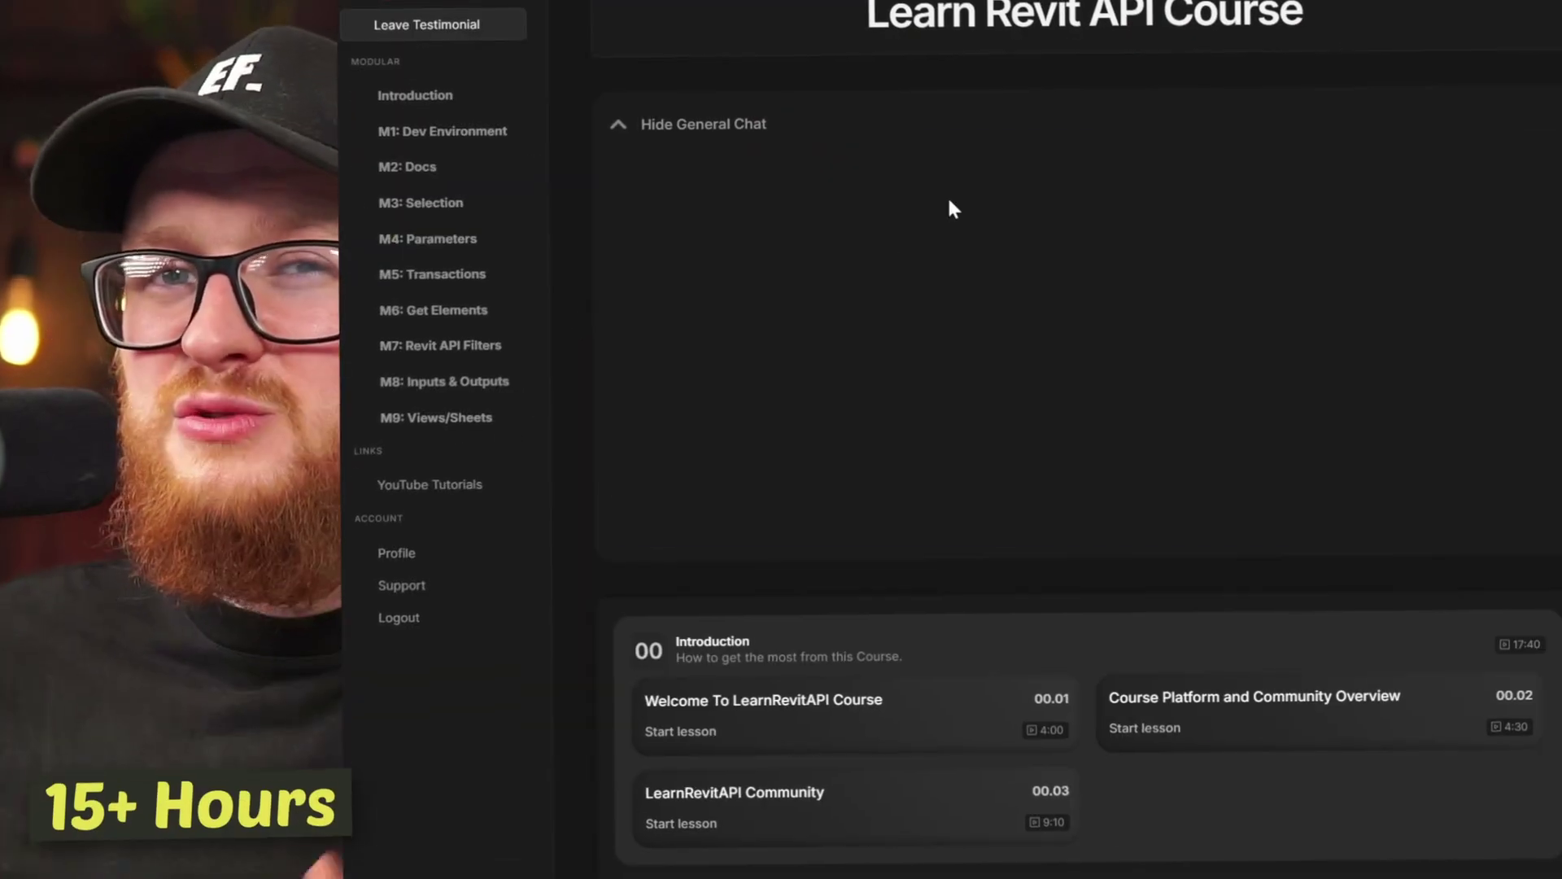
click(679, 123)
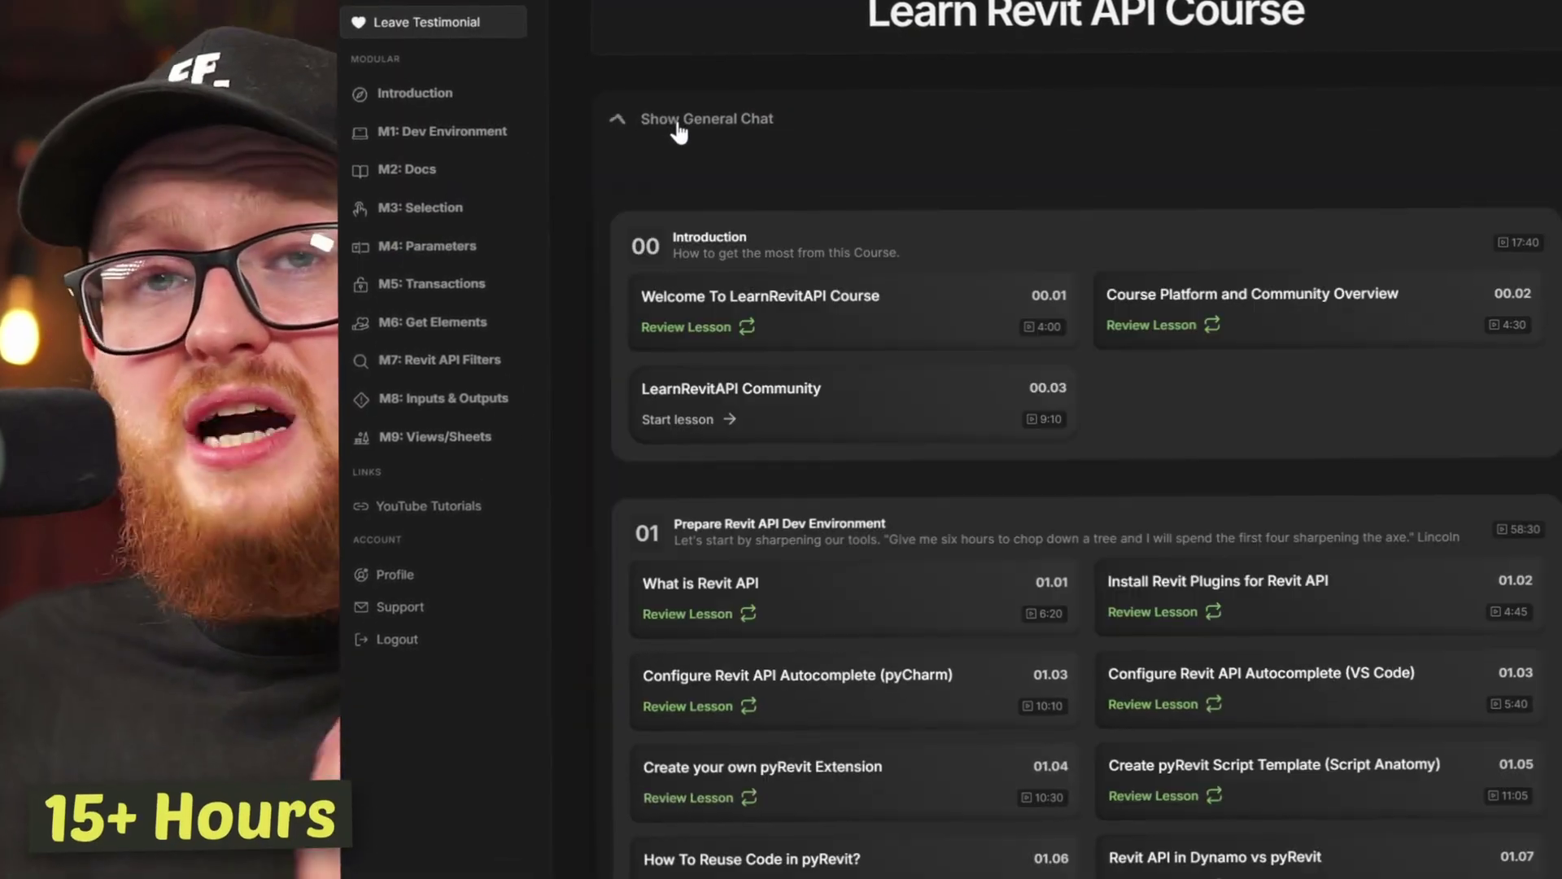
scroll(832, 343, down, 20)
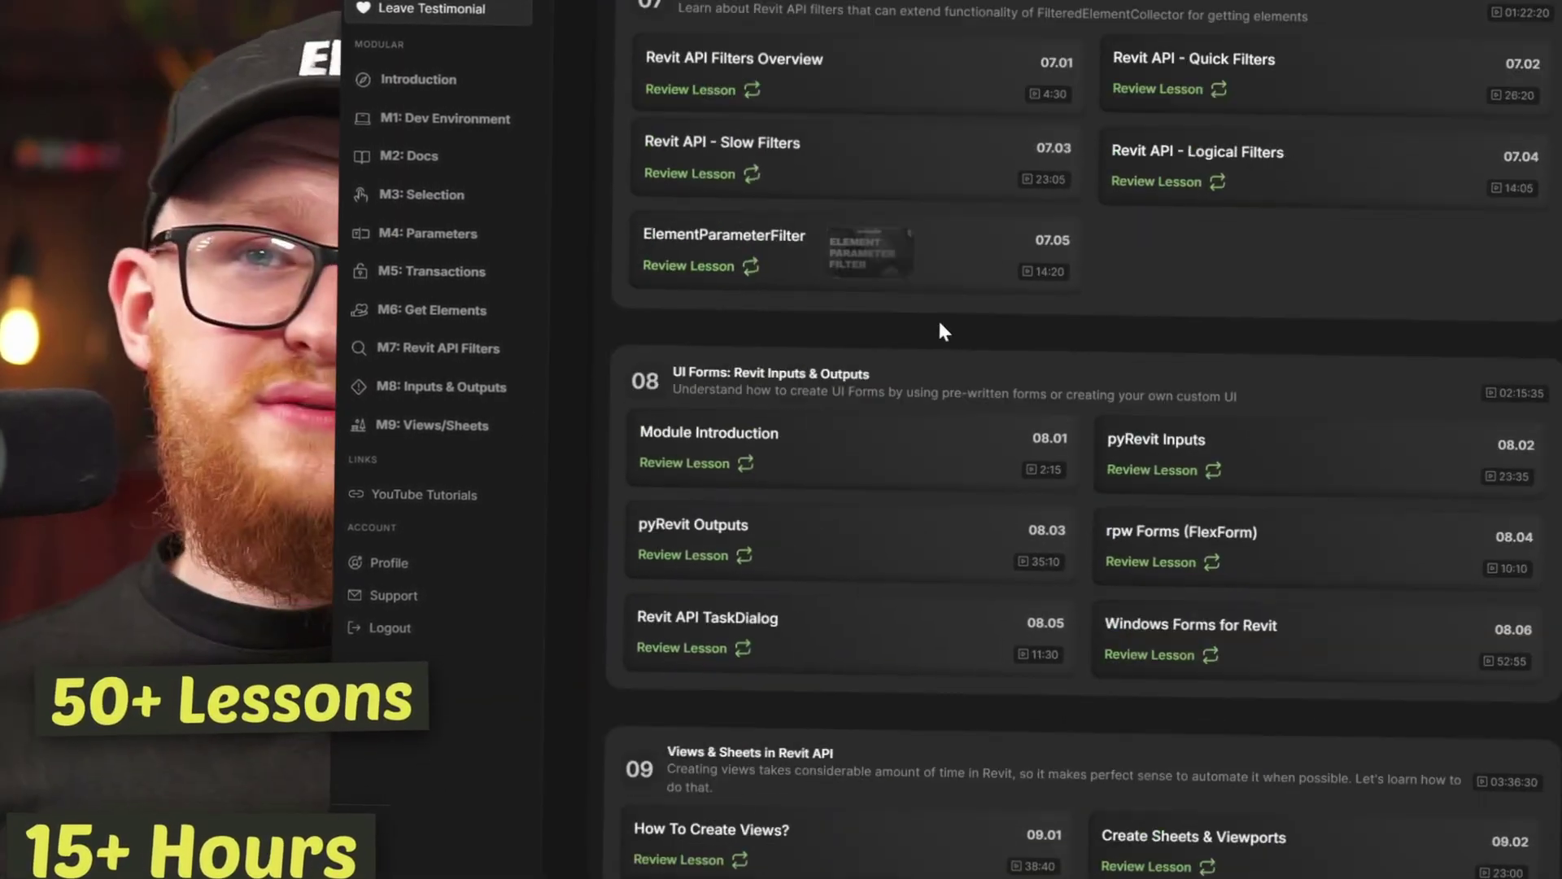
click(701, 554)
click(837, 421)
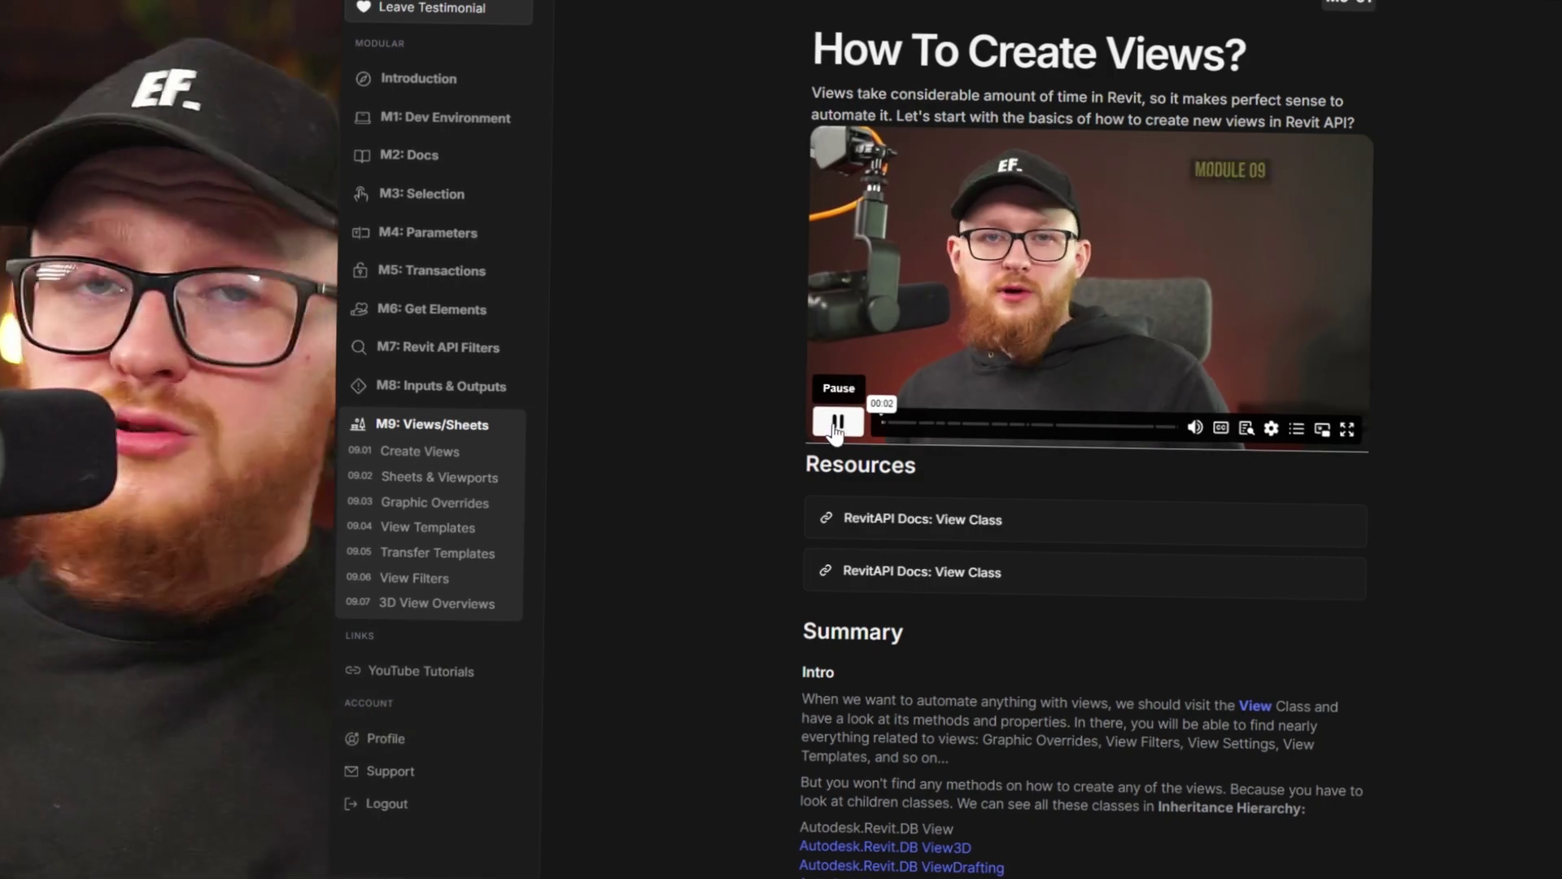
Step: Open the Sheets & Viewports, Graphic Overrides and View Templates lessons in turn
scroll(771, 436, down, 15)
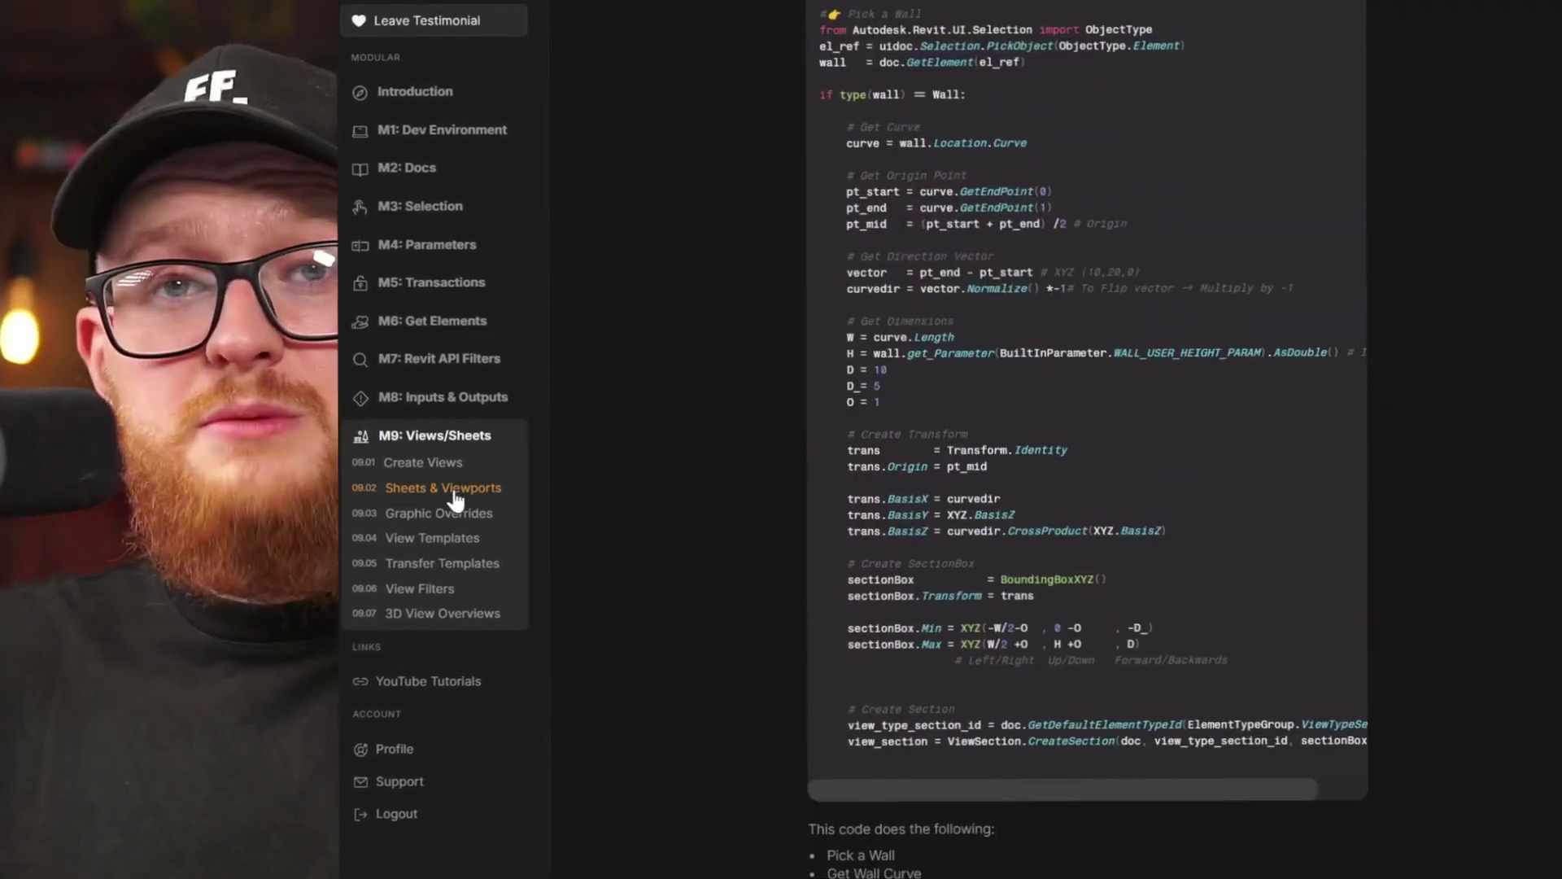
click(443, 480)
scroll(781, 509, down, 20)
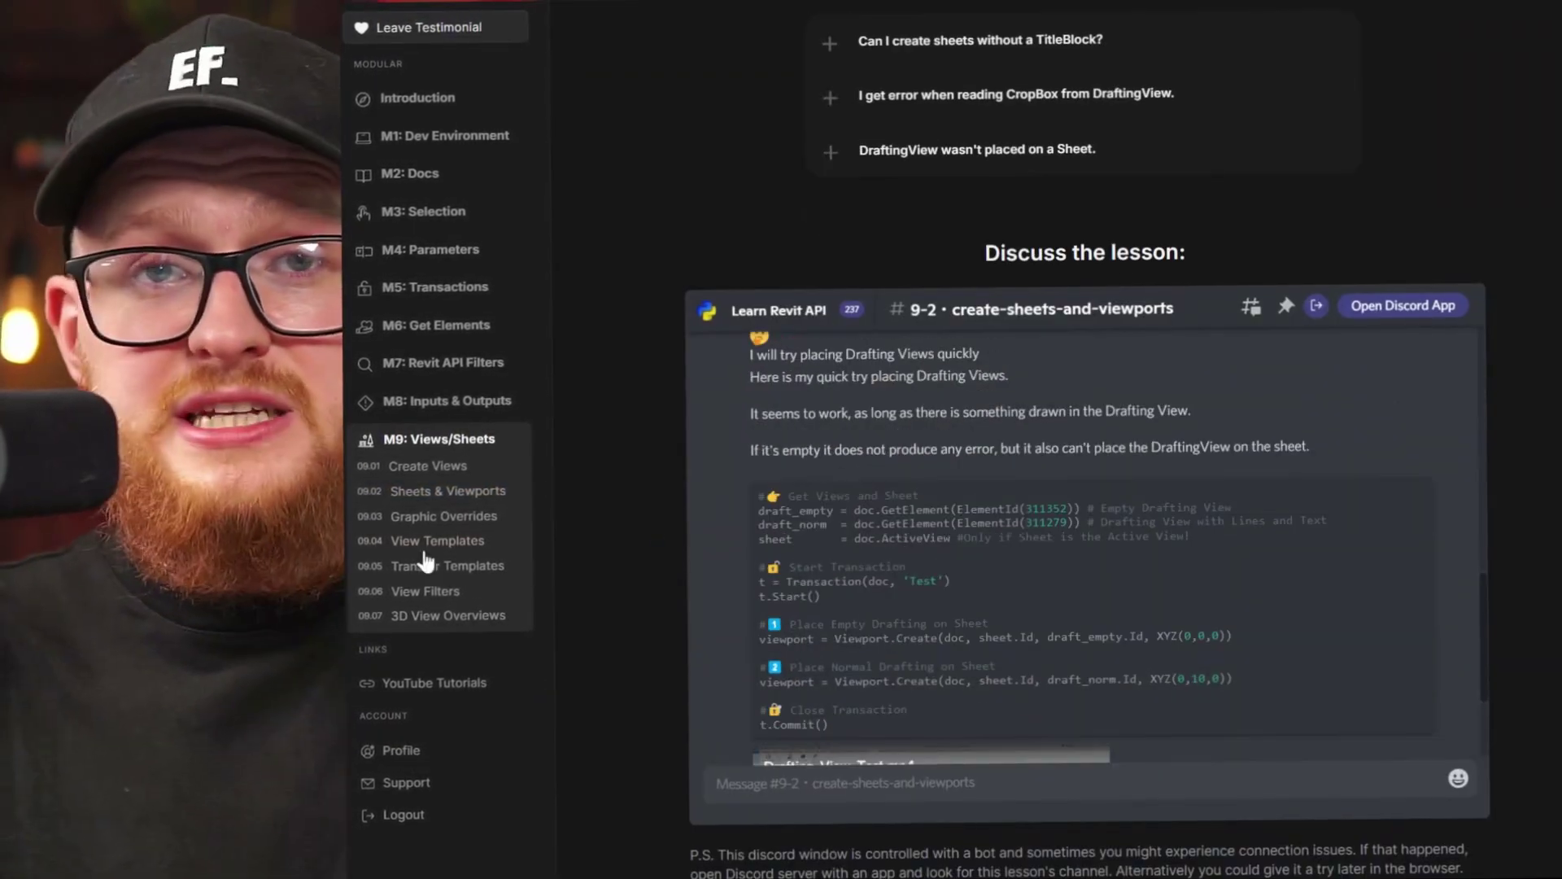
click(440, 515)
scroll(757, 505, down, 20)
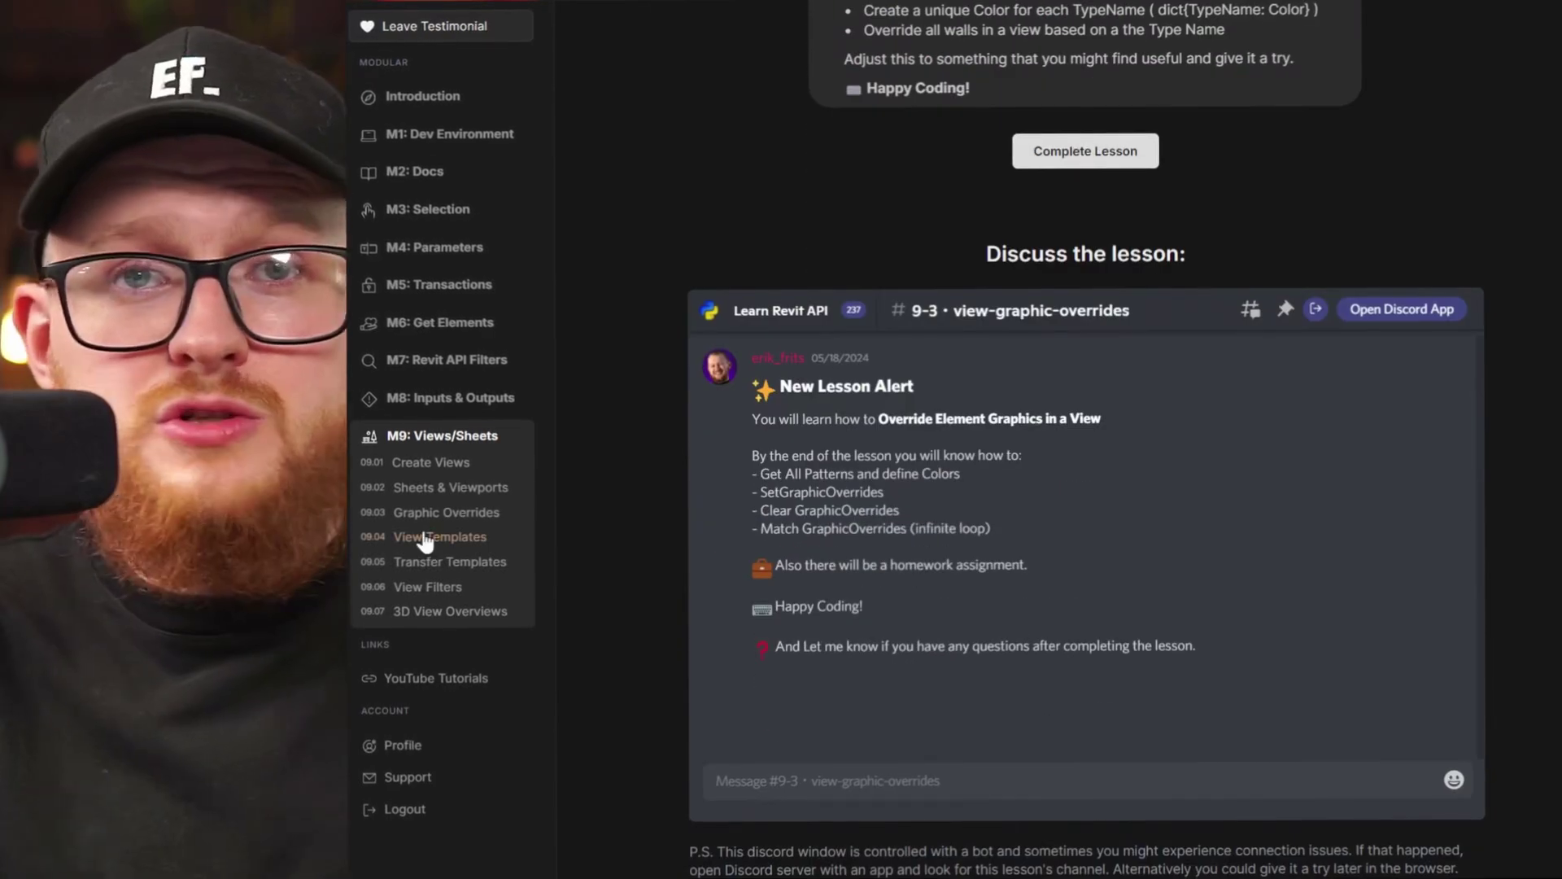
click(428, 527)
scroll(749, 554, down, 8)
scroll(716, 570, down, 20)
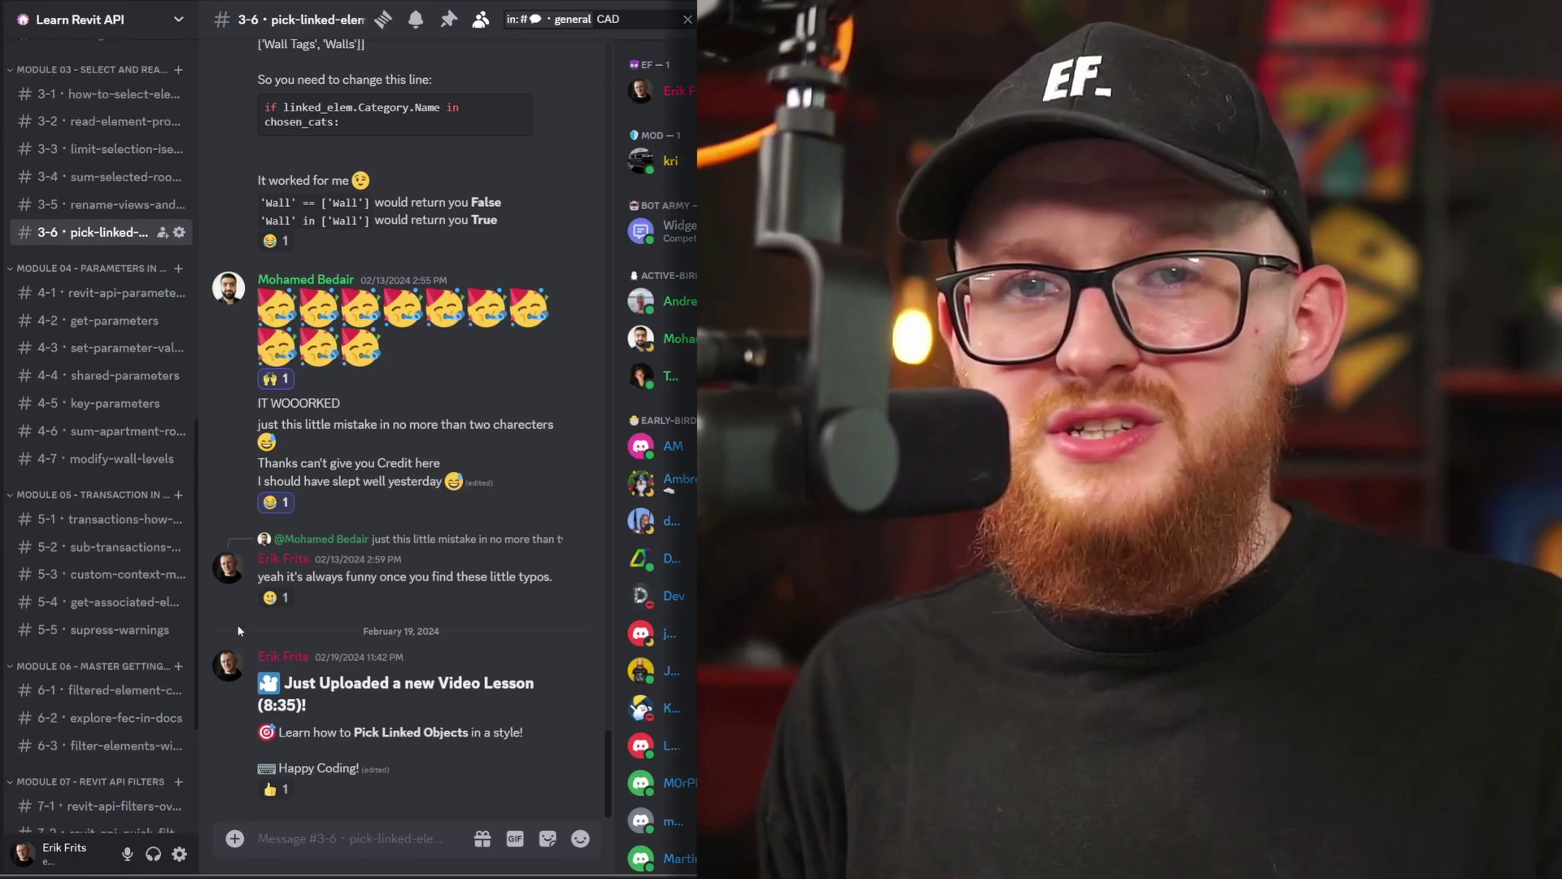
Step: Browse the code-help and share-your-code forum channels
scroll(187, 692, up, 8)
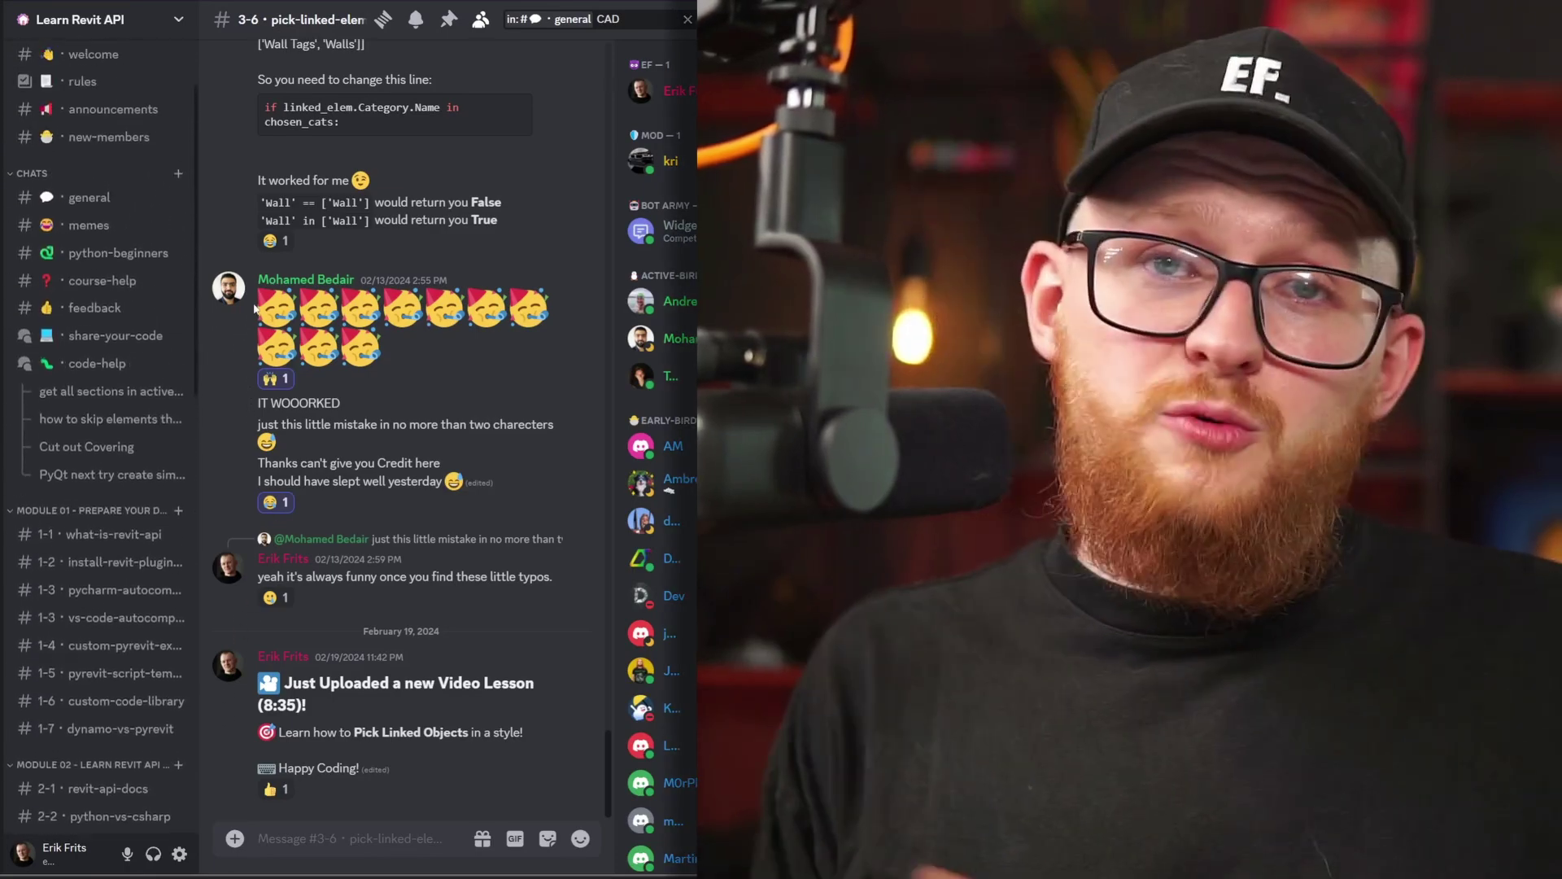
click(96, 392)
scroll(560, 690, down, 15)
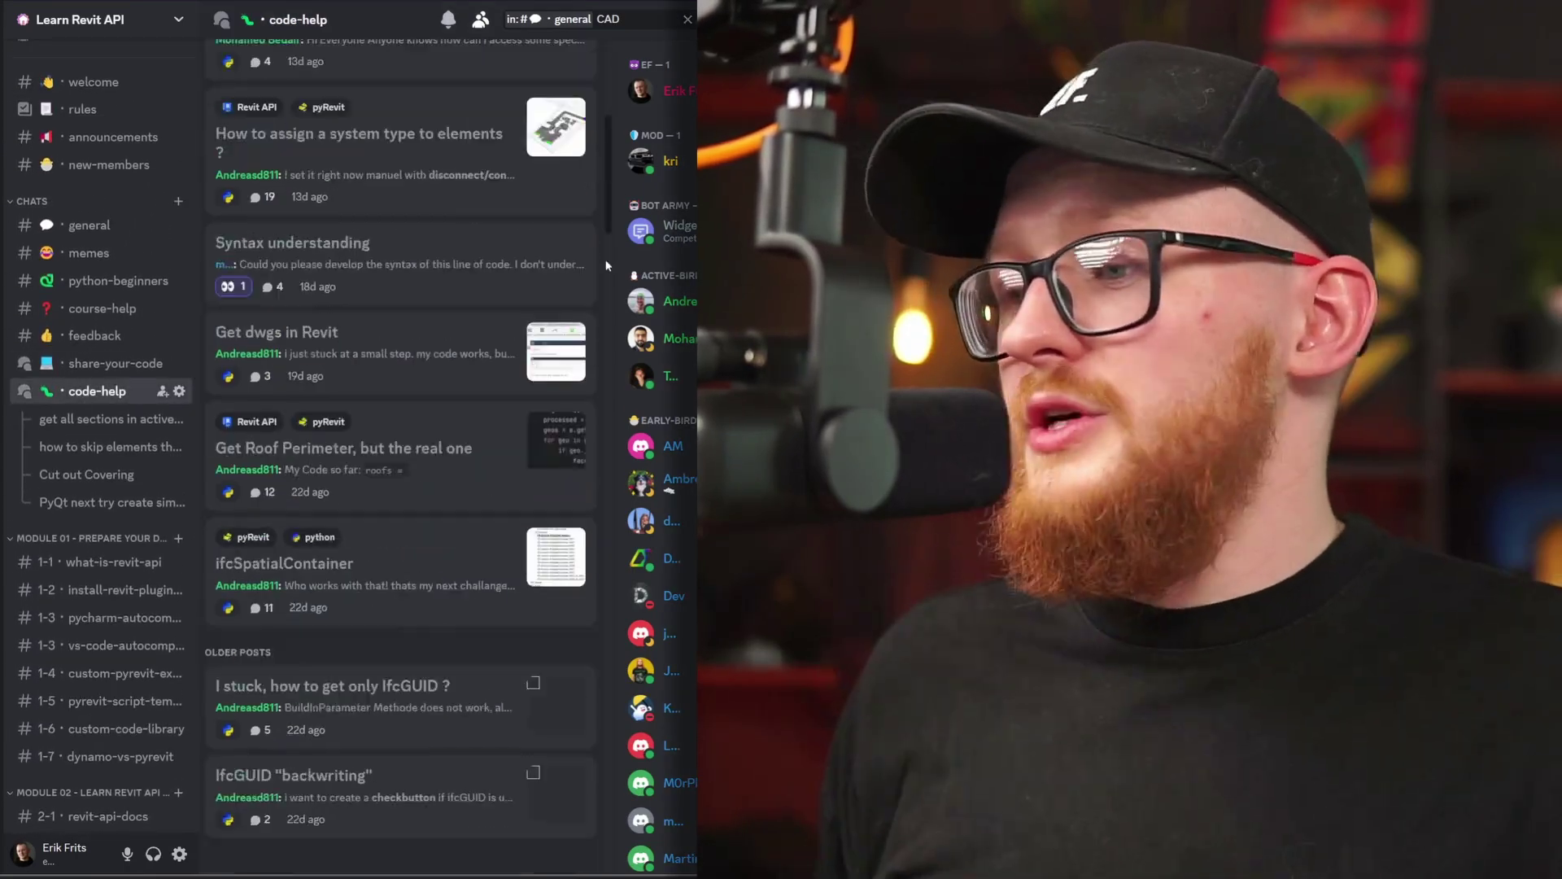
click(114, 364)
Step: Open the memes channel and enlarge the Python curly-braces meme
scroll(607, 249, down, 15)
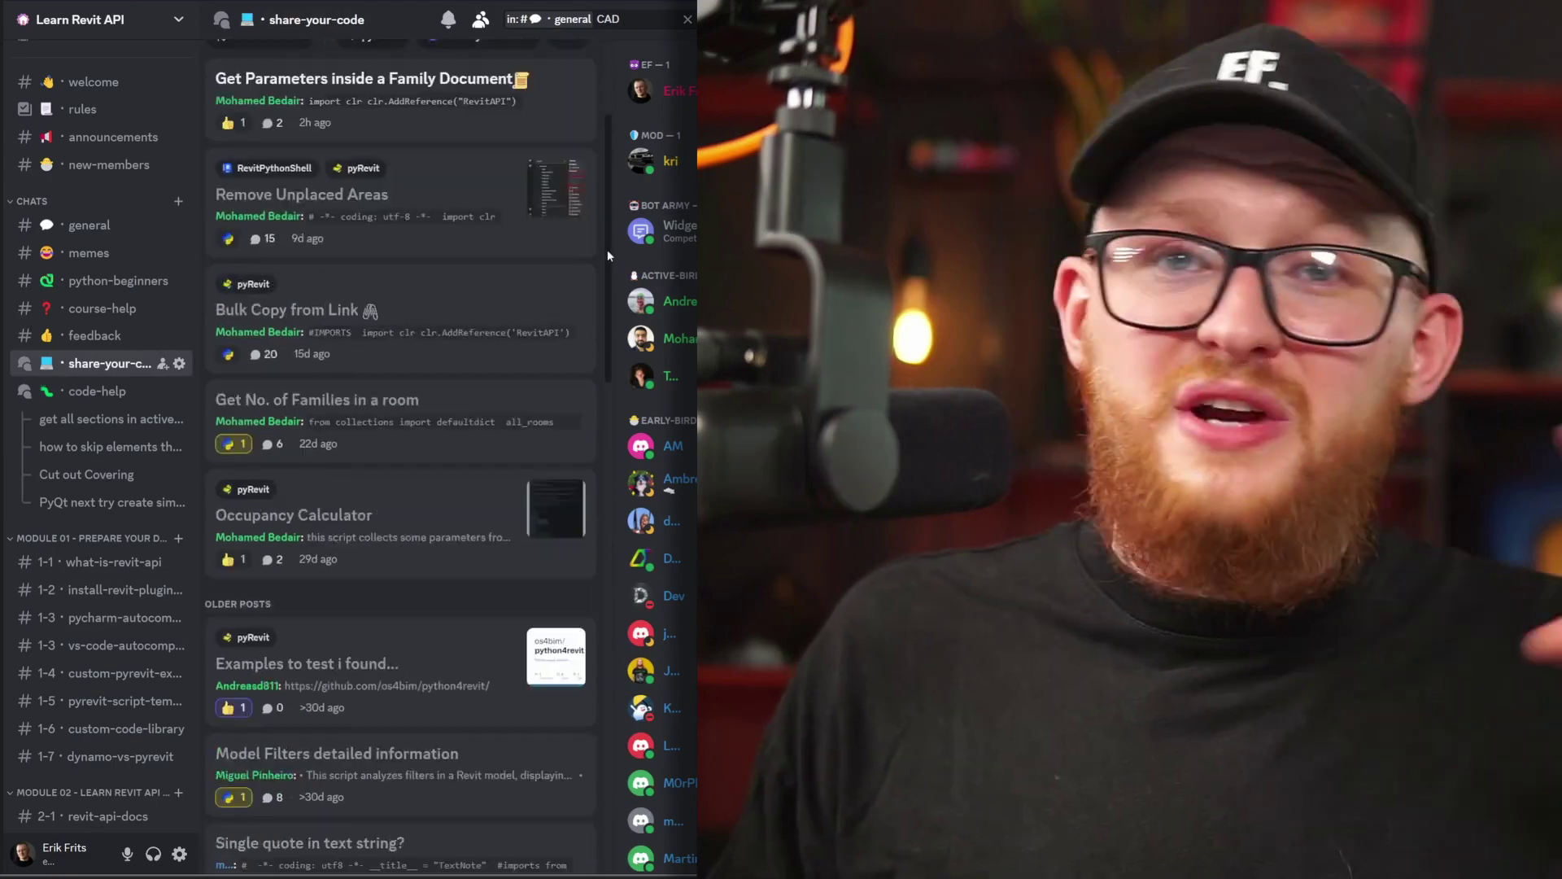
click(89, 253)
click(350, 643)
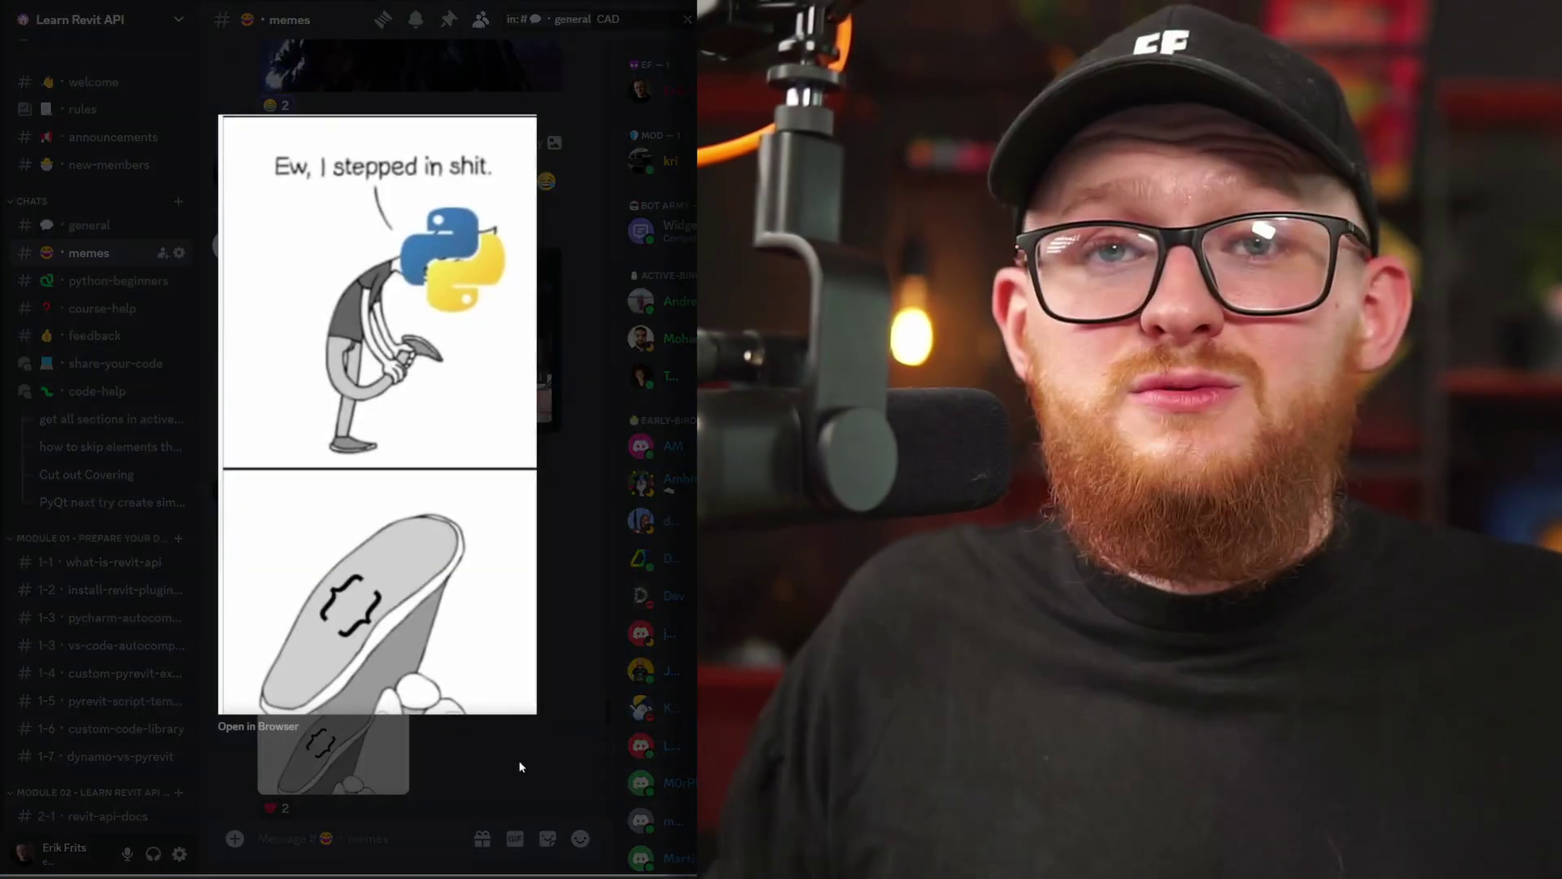